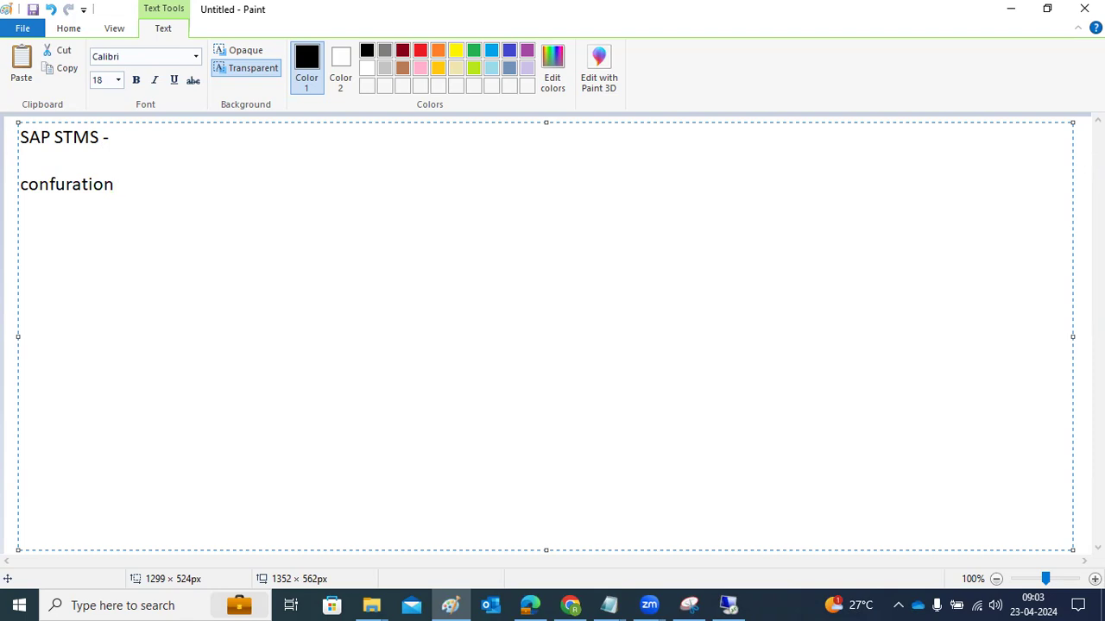
Correct the misspelled line to "configuration :" and add the notes DC, TR and TL beneath it
key(BackSpace)
key(BackSpace)
key(BackSpace)
key(BackSpace)
key(BackSpace)
text(igur)
text(ation)
text(DC)
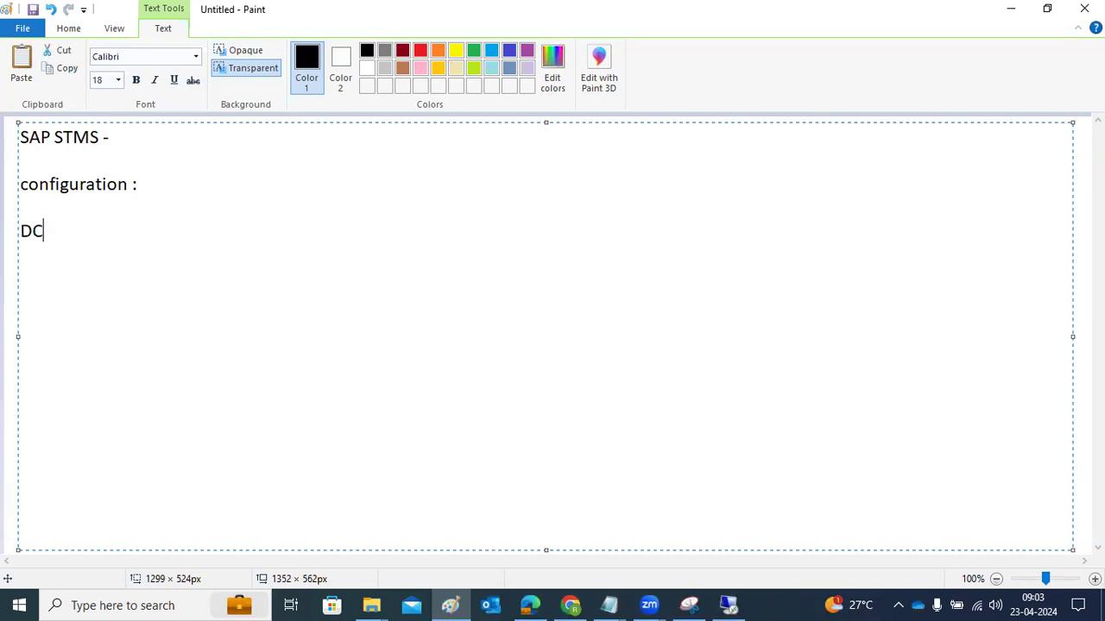
text(TR)
text(TL)
Switch to the NWD SAP session on the remote desktop, open transaction stms and inspect its transport domain
click(728, 605)
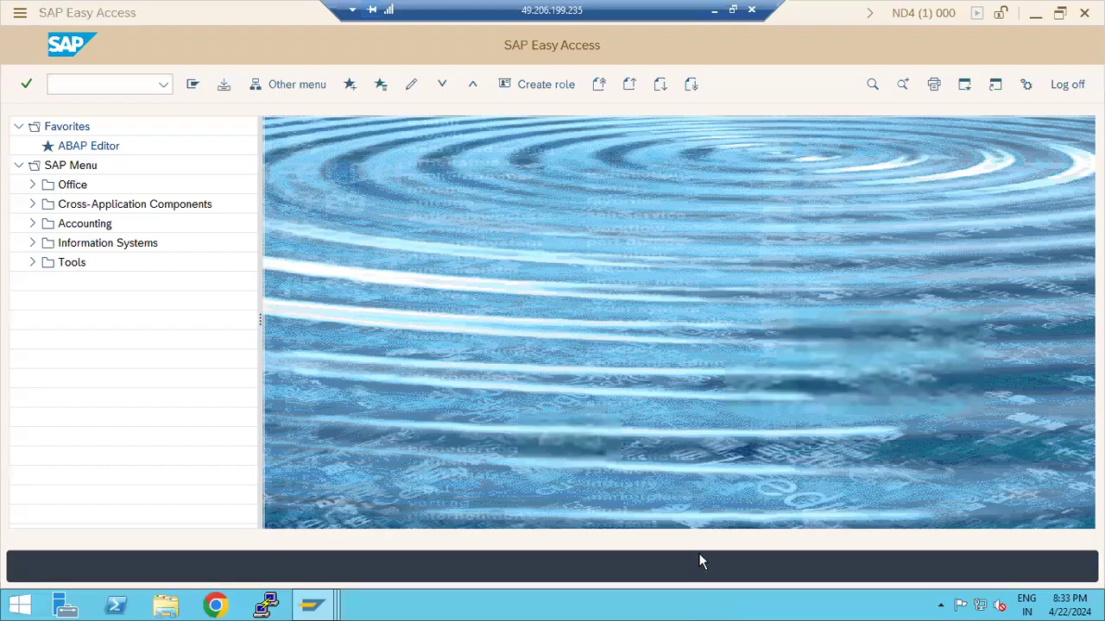
click(306, 610)
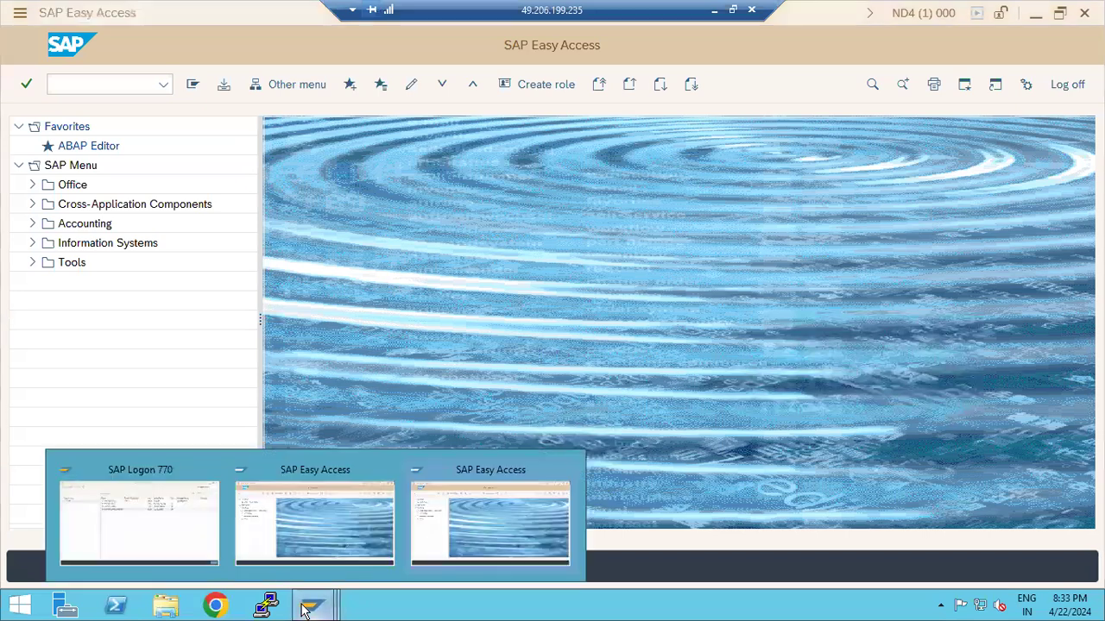
click(272, 525)
text(stms)
key(Return)
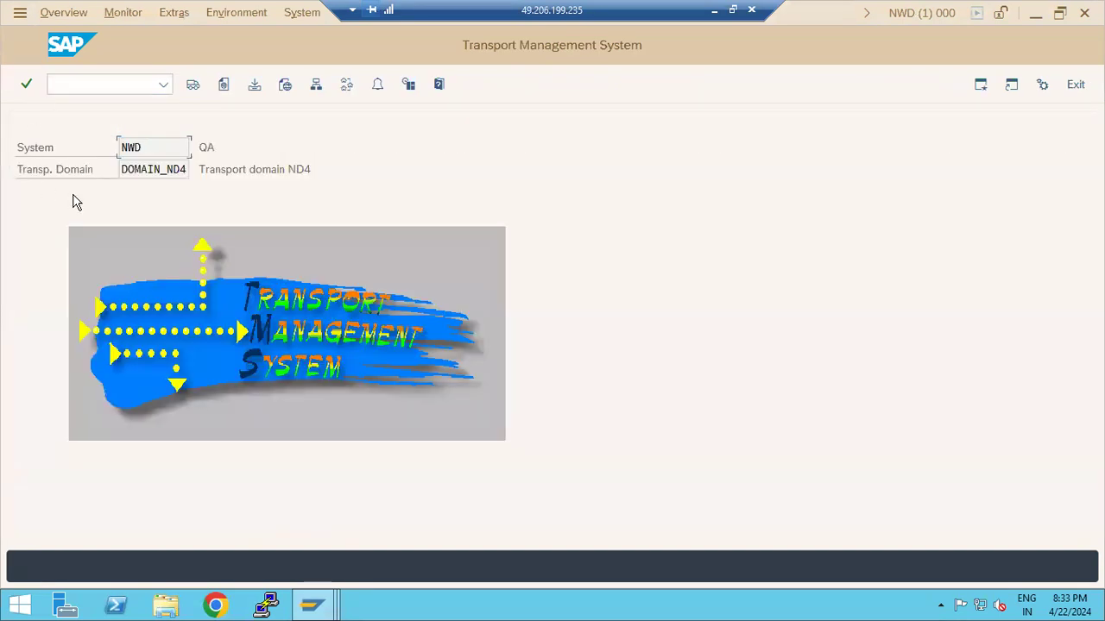
drag(166, 170, 184, 170)
Switch to the ND4 SAP session, open transaction stms and review the configuration status messages
mouse_move(321, 606)
click(306, 518)
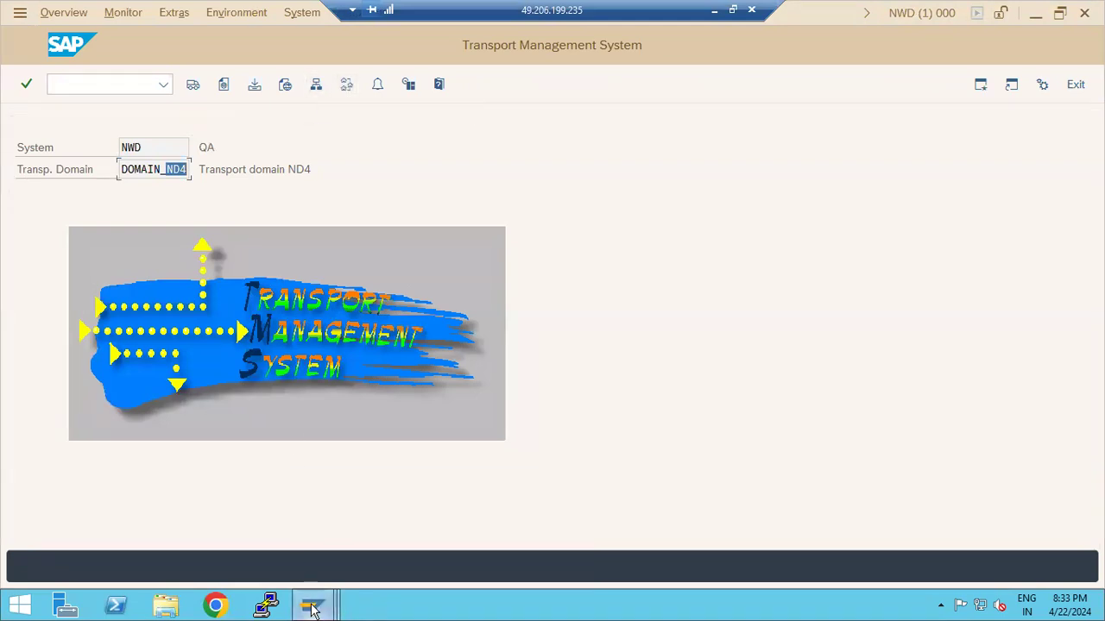
mouse_move(310, 604)
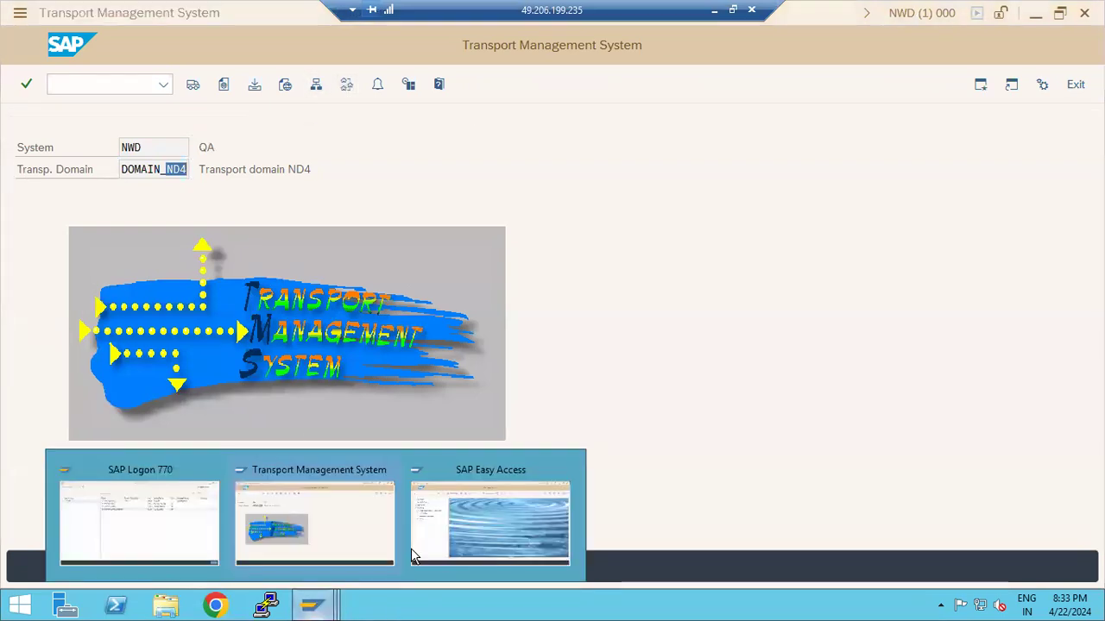
click(481, 522)
text(stms)
key(Return)
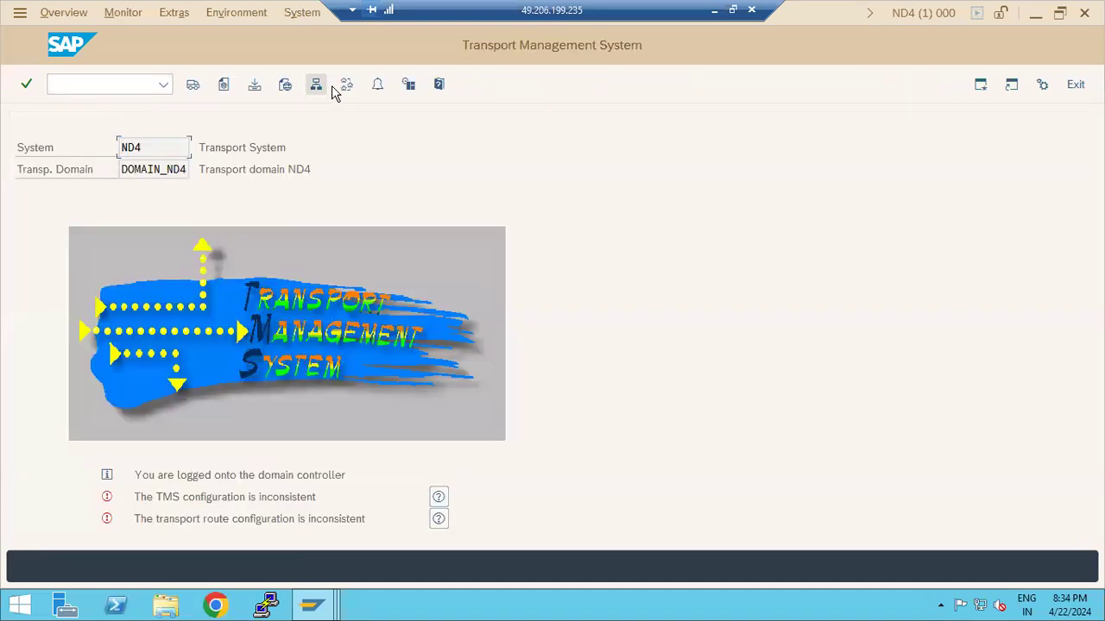
drag(200, 499, 315, 498)
drag(218, 520, 328, 532)
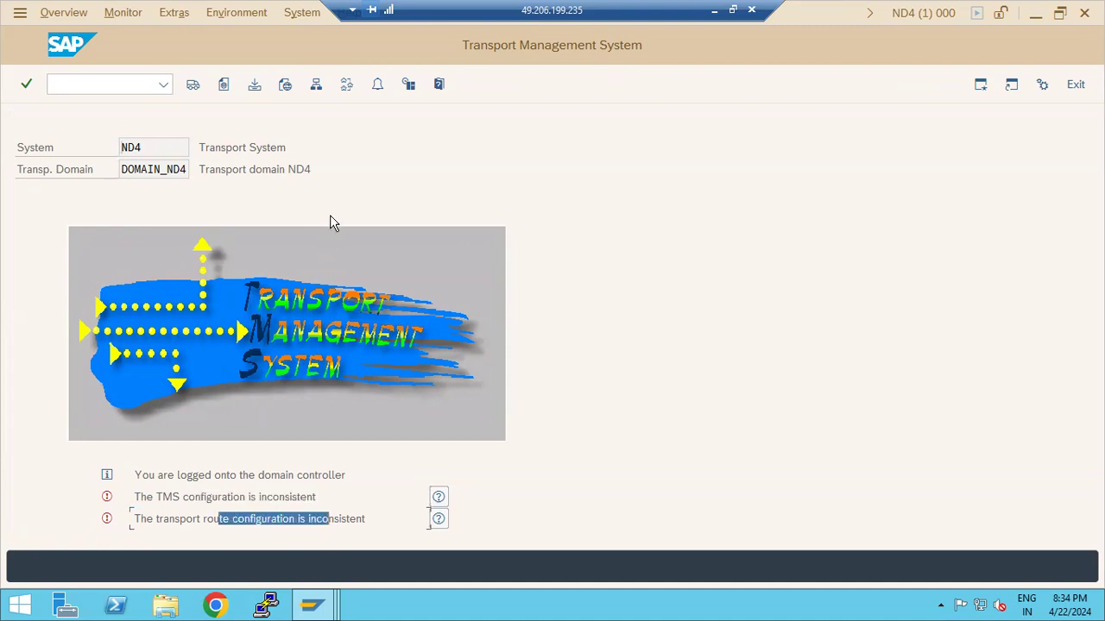
Display the ND4 transport routes and try to switch them to change mode
click(347, 87)
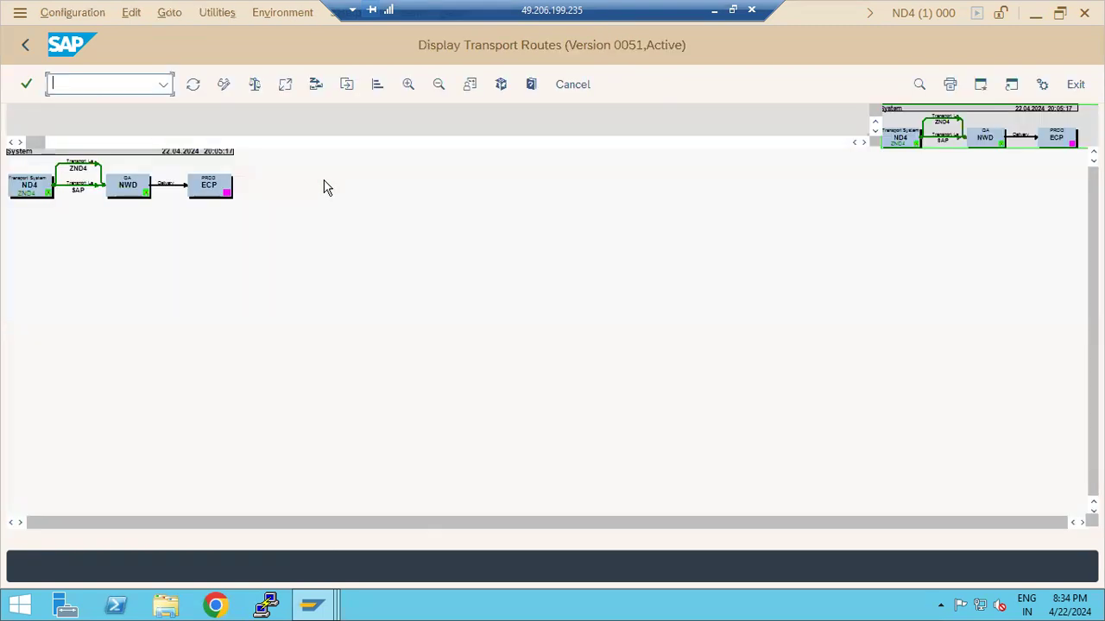
click(222, 190)
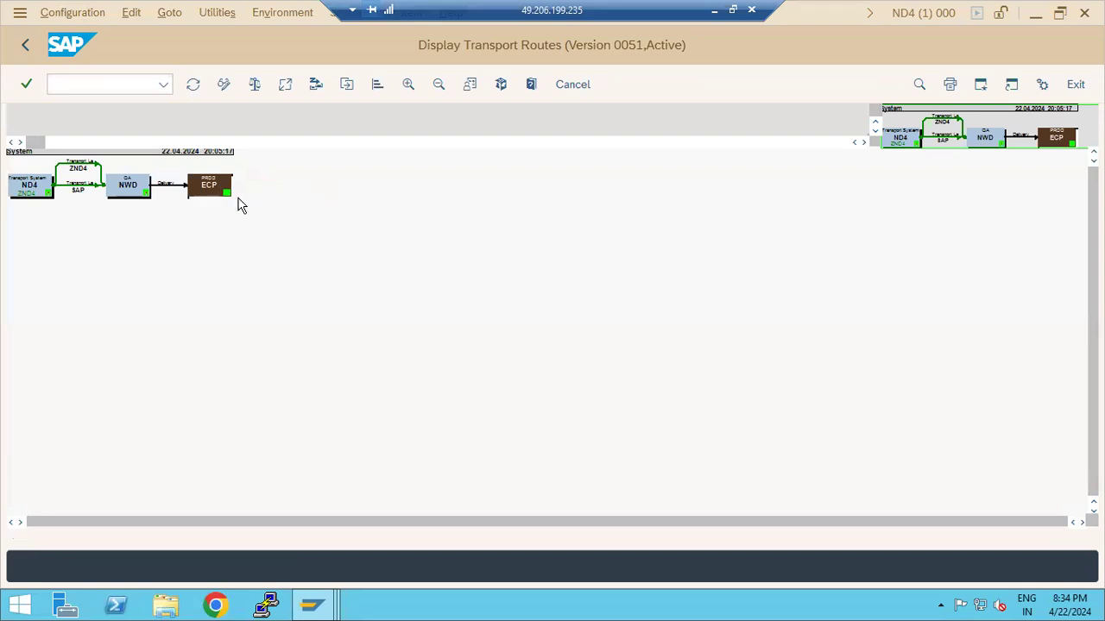
key(alt+c)
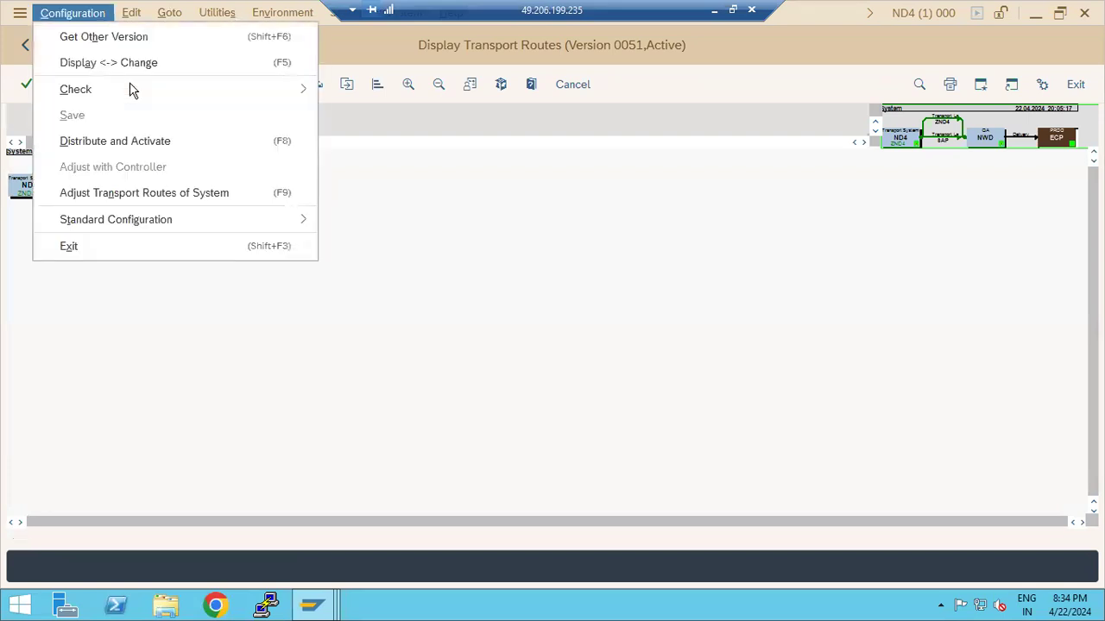
click(176, 270)
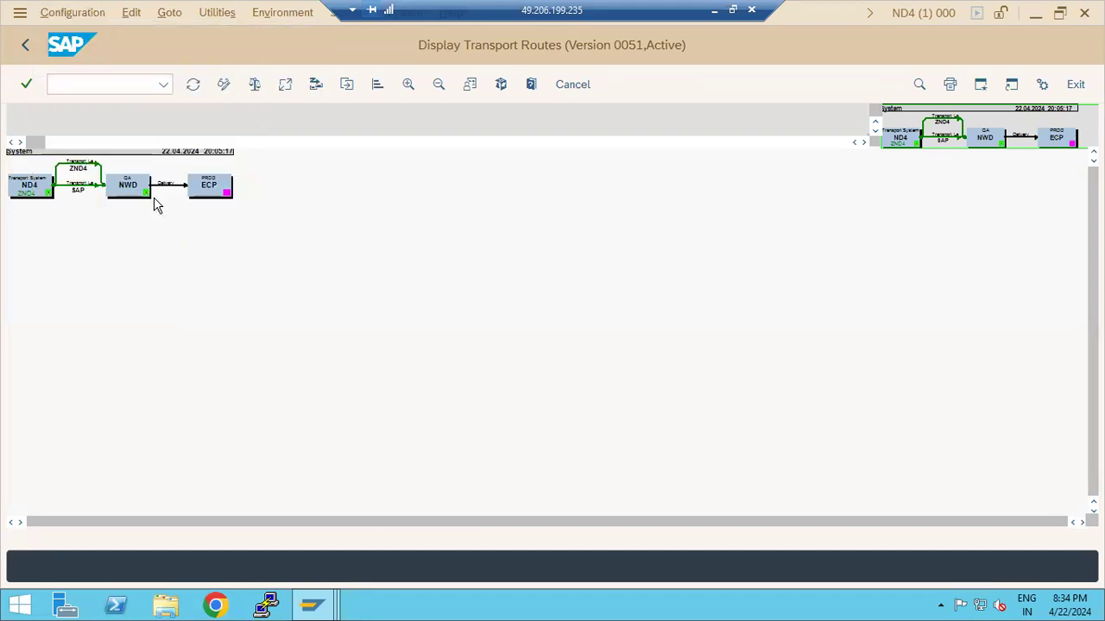
click(216, 90)
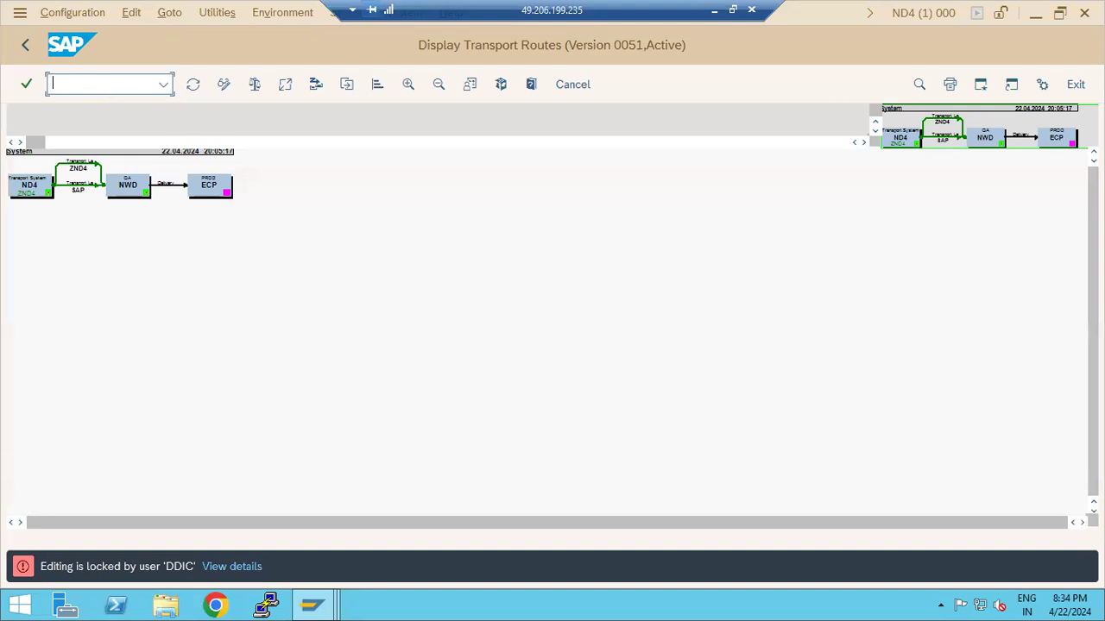
Open transaction SM12 and list the lock entries for user DDIC in client 000
text(sm12)
key(Return)
click(197, 86)
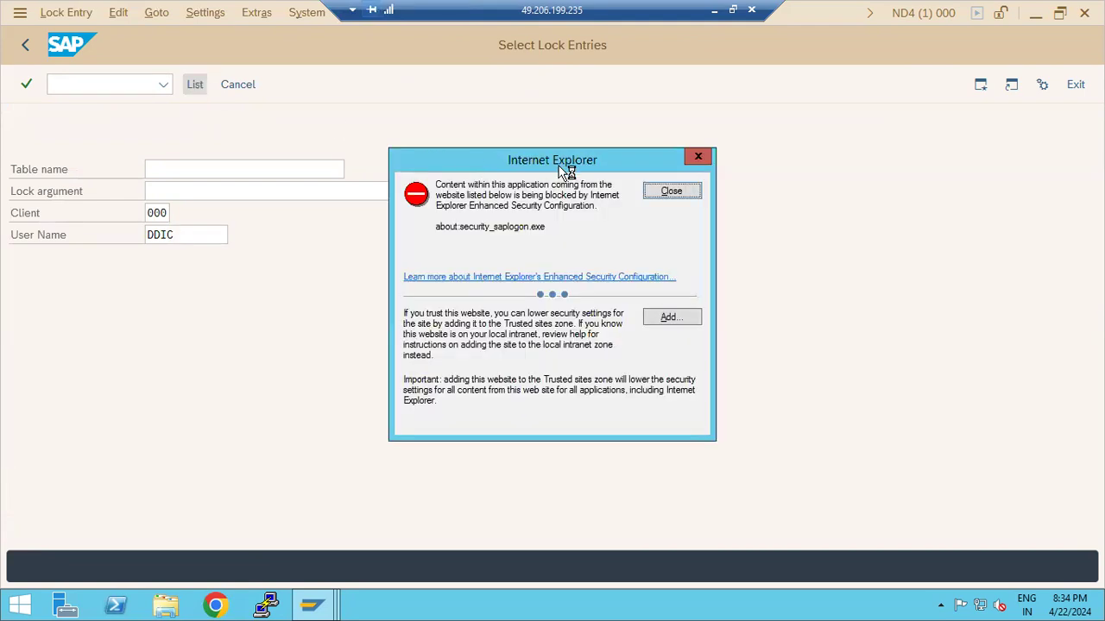
click(670, 192)
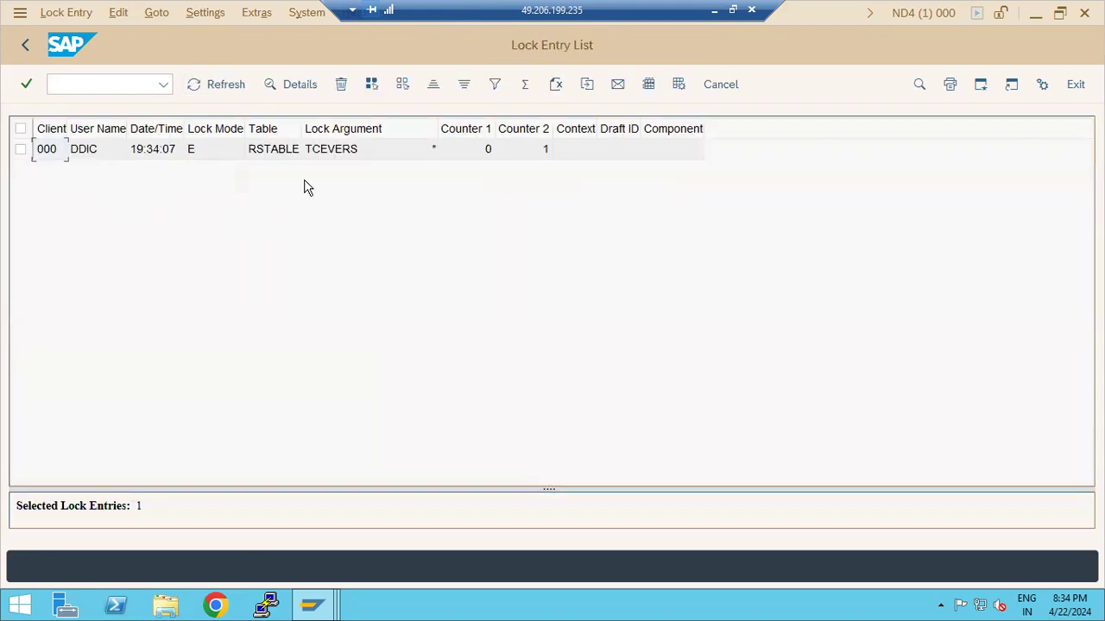
Delete the DDIC lock entry on table RSTABLE with lock argument TCEVERS
click(21, 131)
click(342, 85)
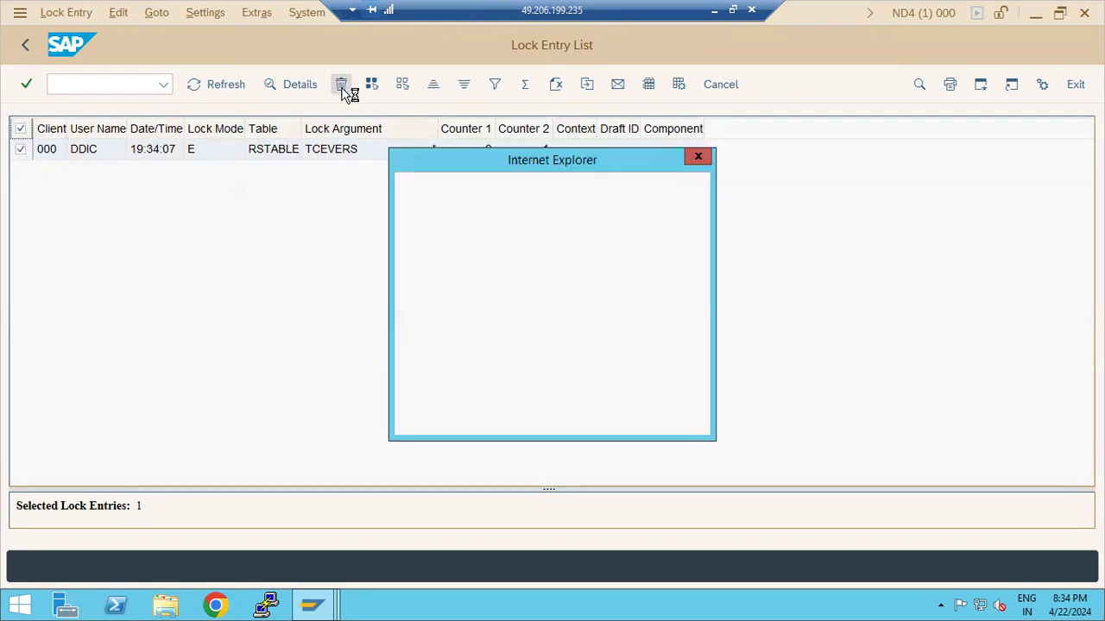
click(649, 196)
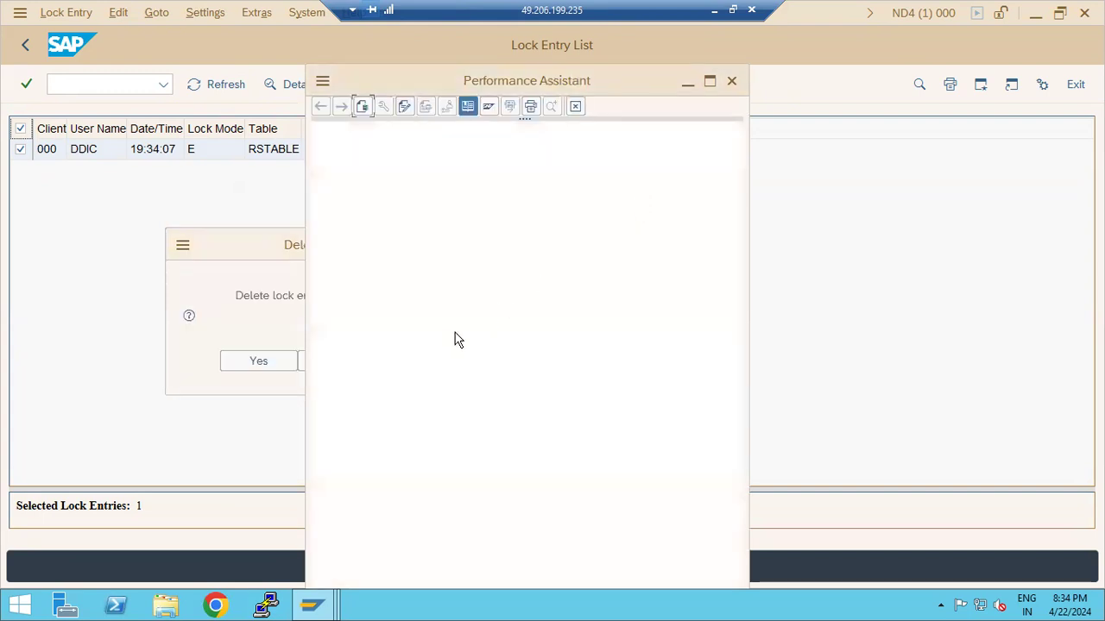
click(264, 368)
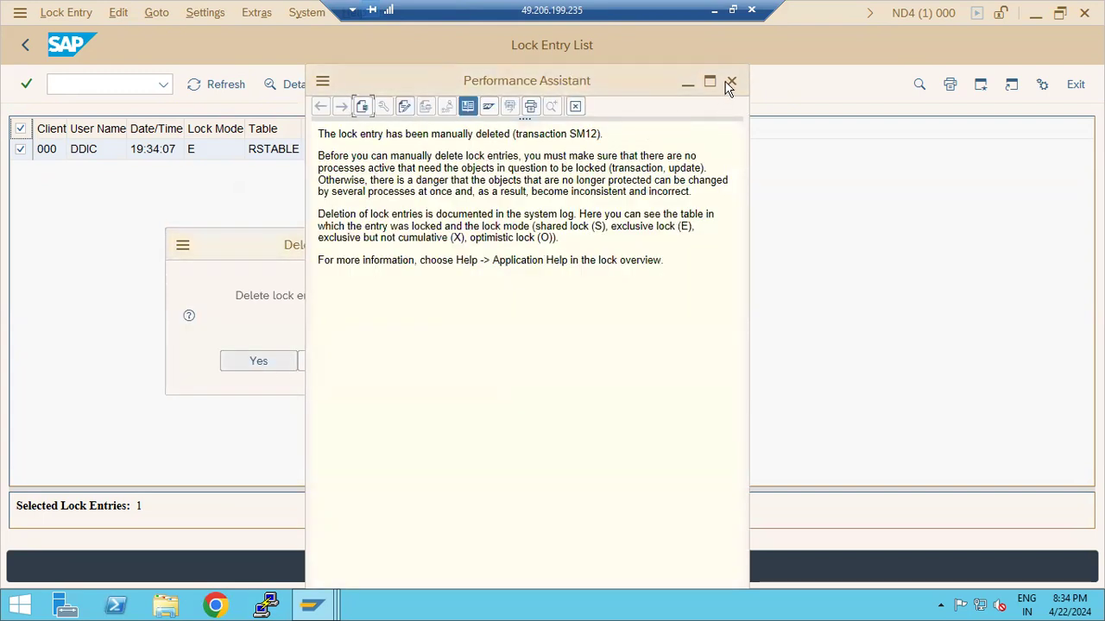
click(731, 81)
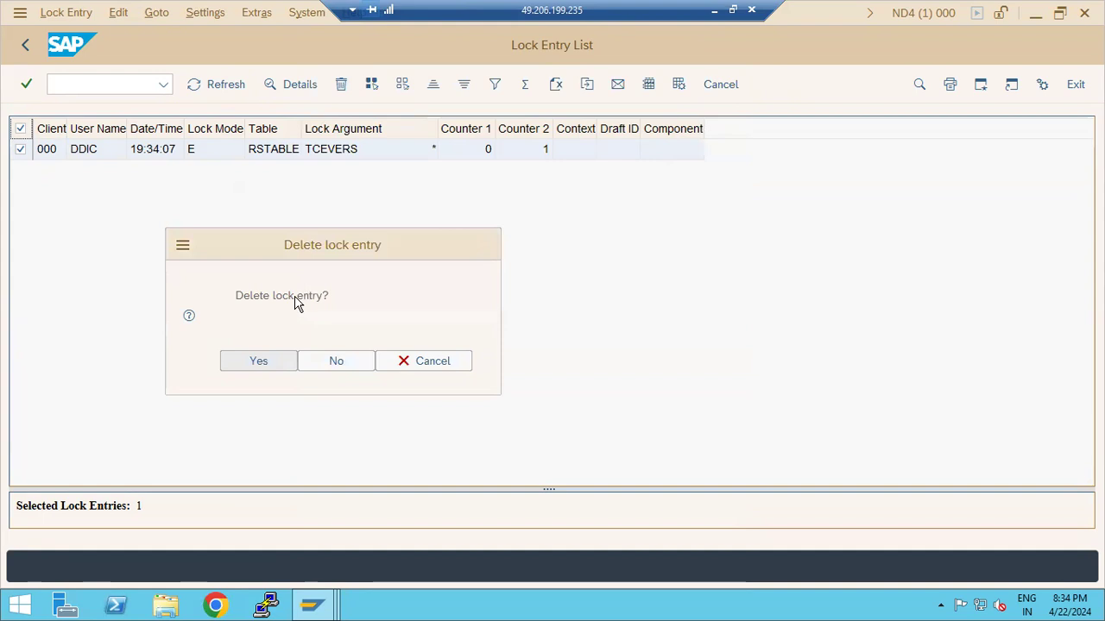
key(Return)
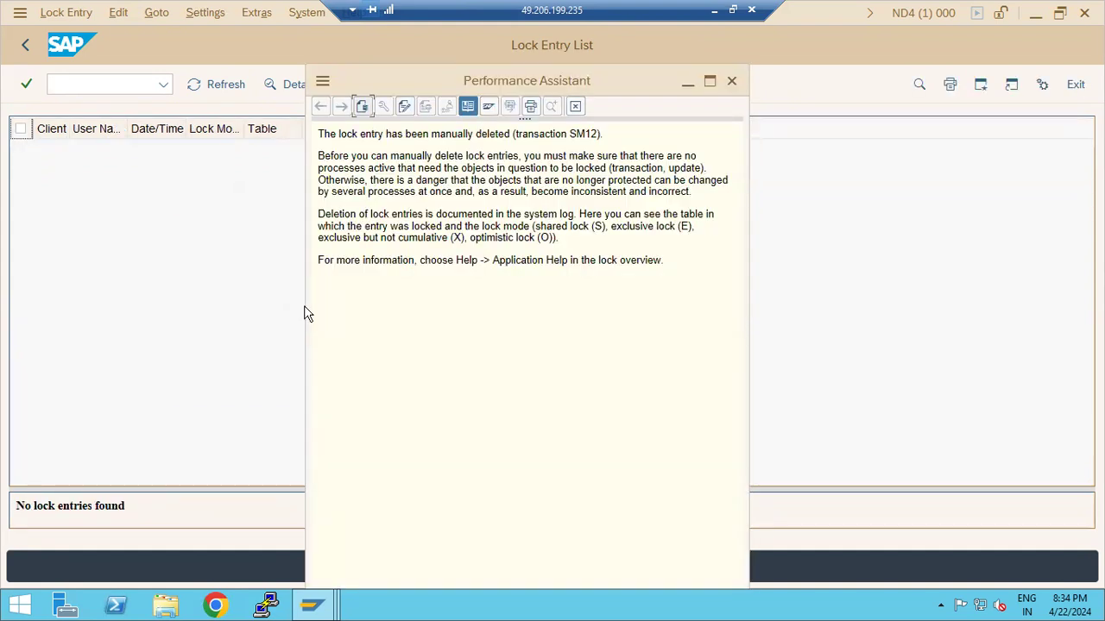
click(731, 81)
Go to transaction /nstms and open the transport routes in change mode
click(97, 84)
text(/nstms)
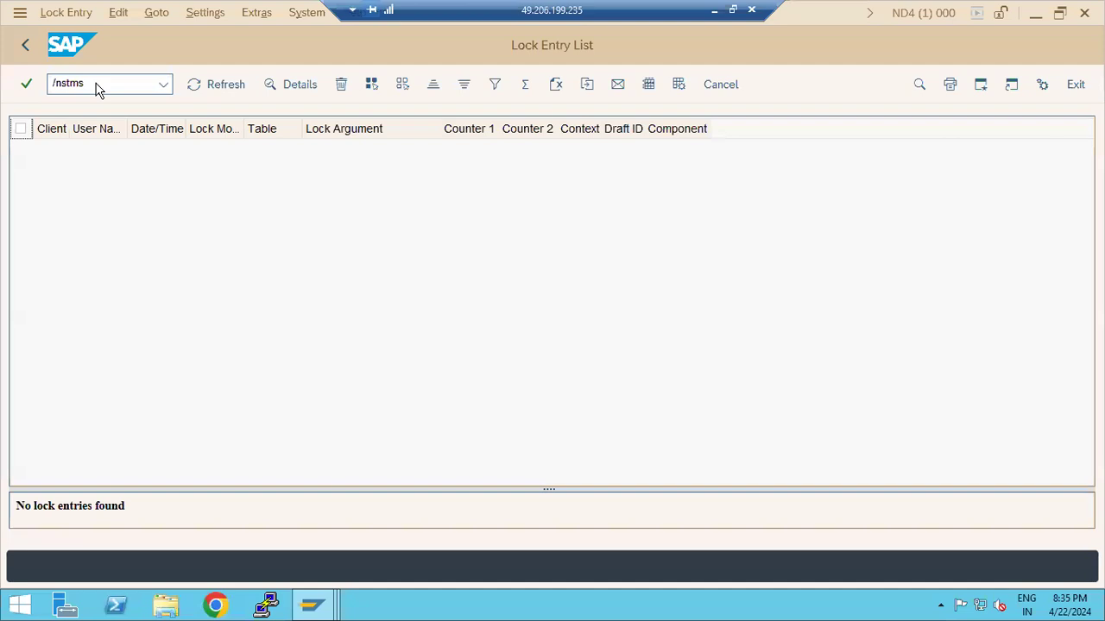
key(Return)
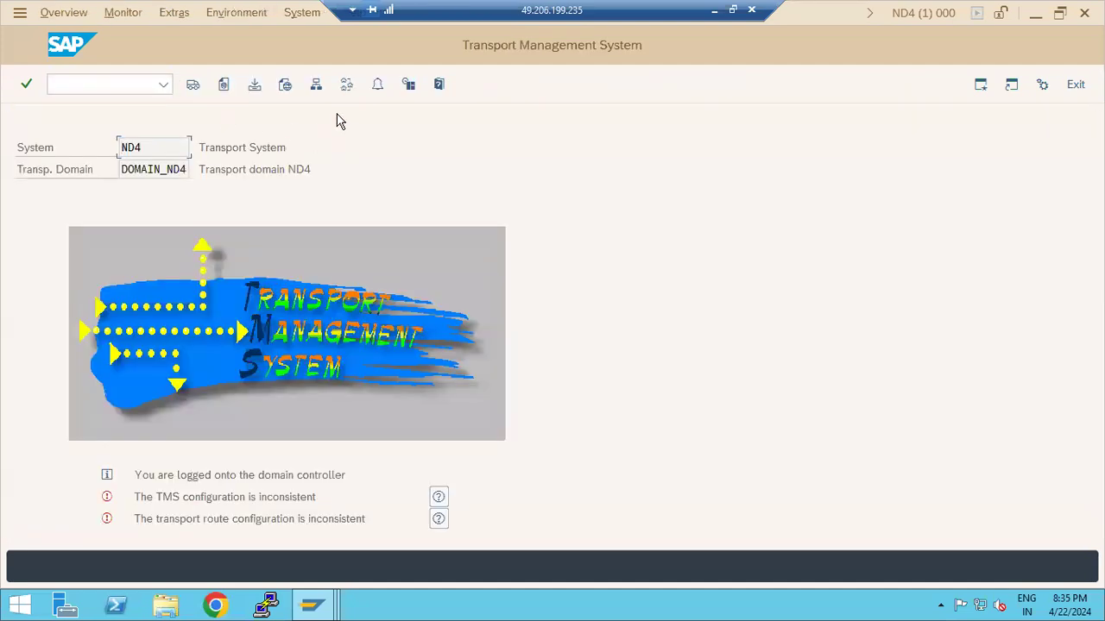
click(347, 89)
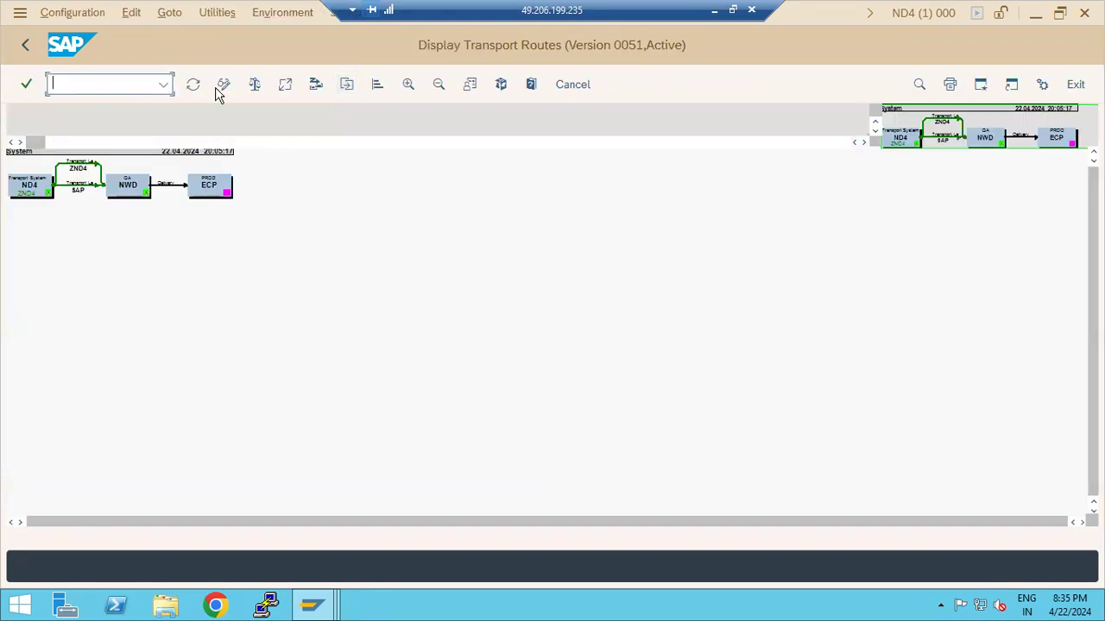
click(223, 85)
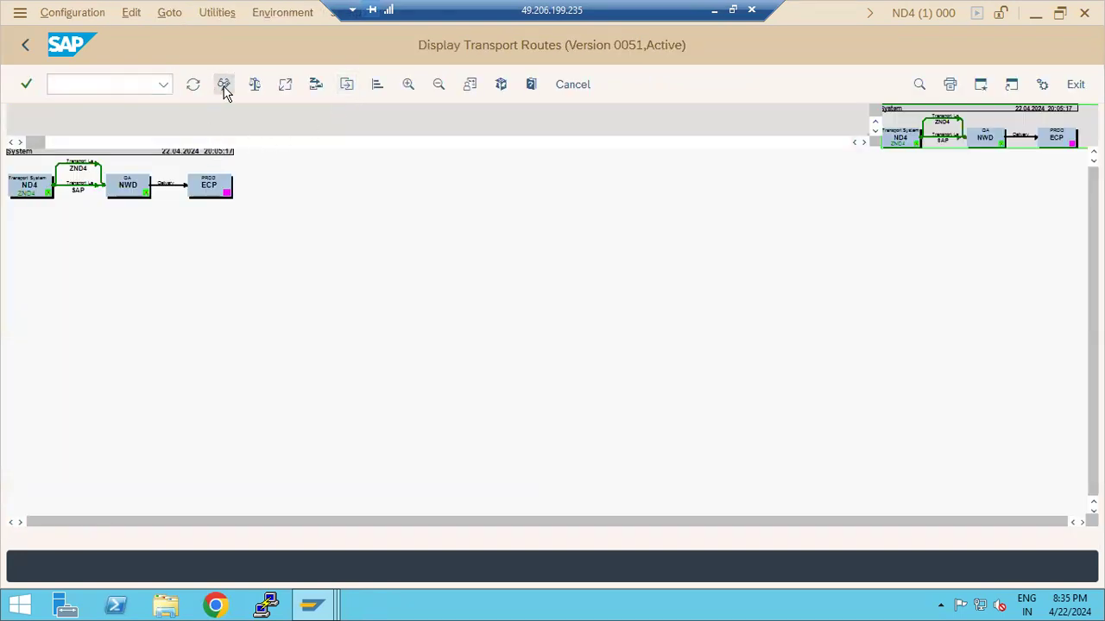
Delete the selected links and nodes for the ECP system from the transport routes
click(214, 180)
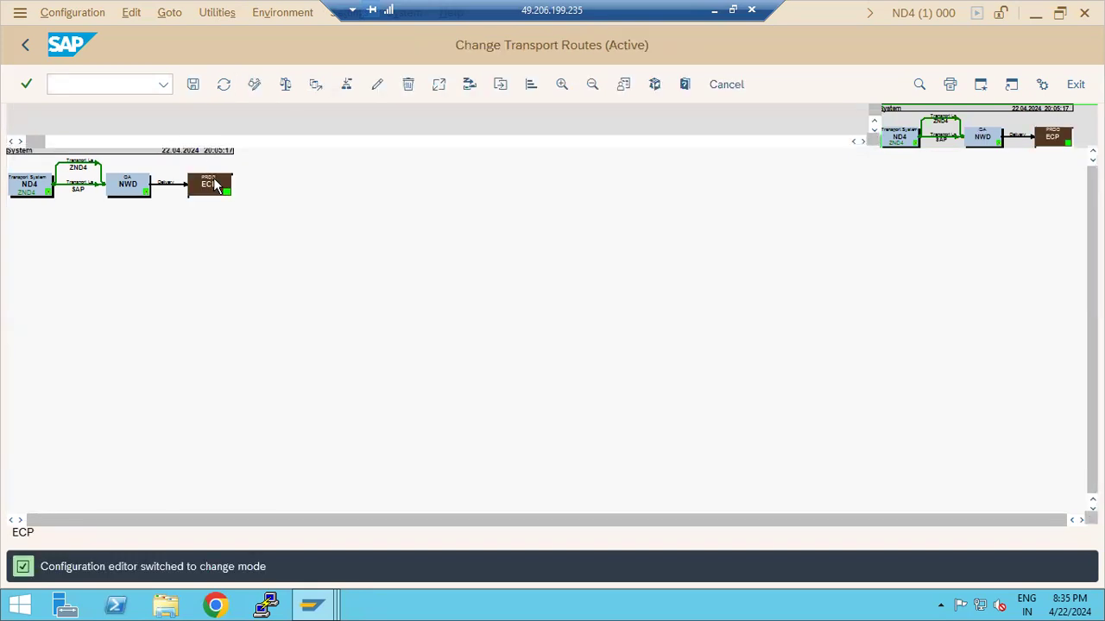
click(409, 85)
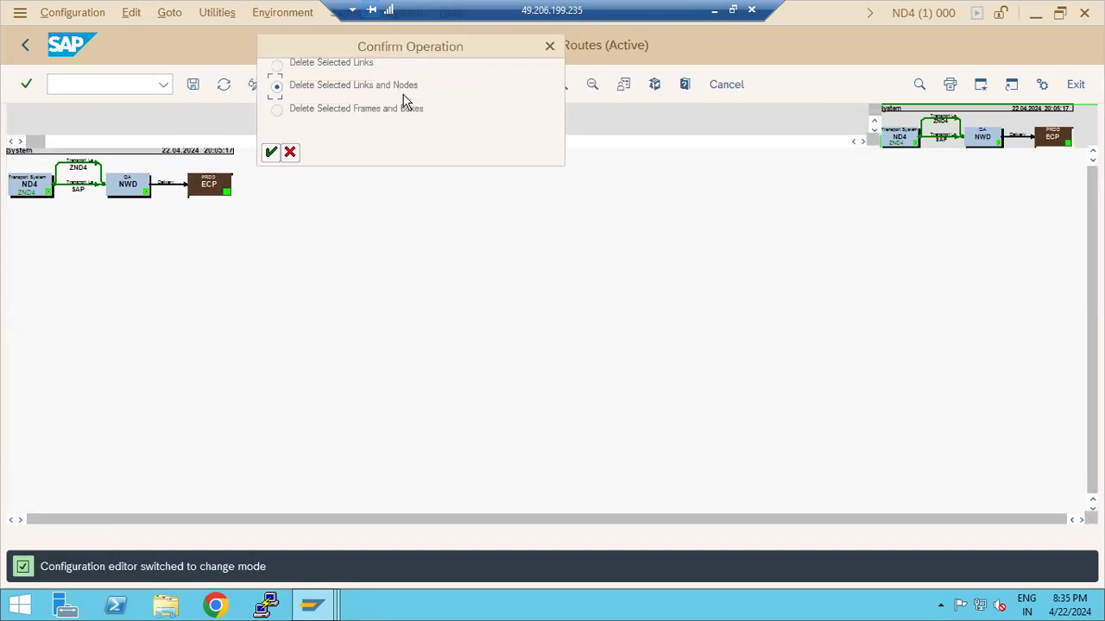
click(271, 153)
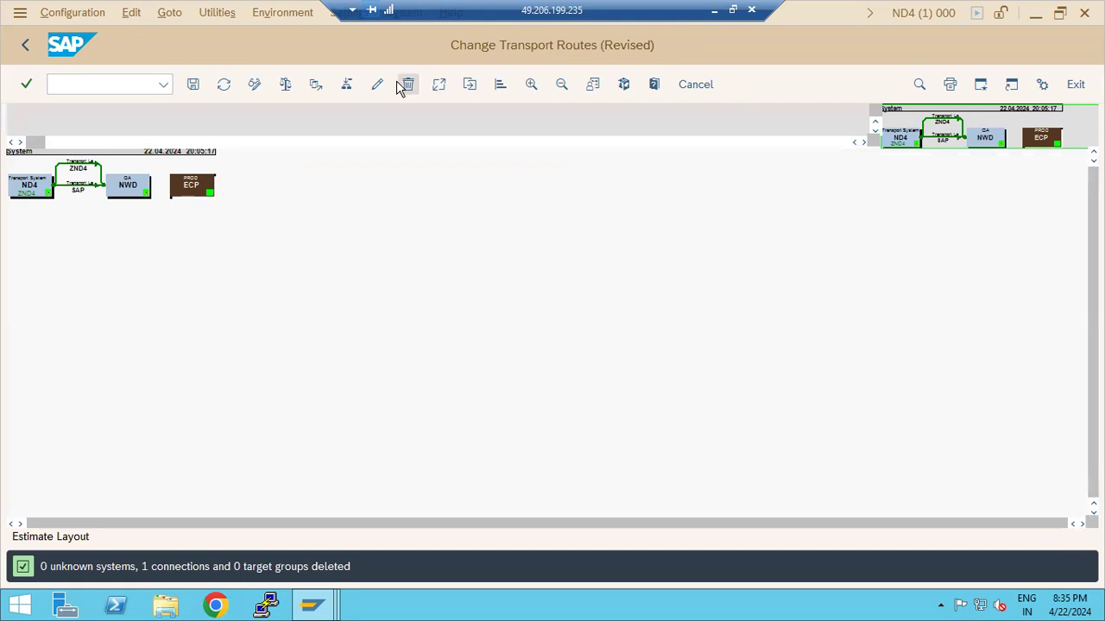
Save the revised transport routes with the short description System, and distribute and activate the configuration
click(193, 83)
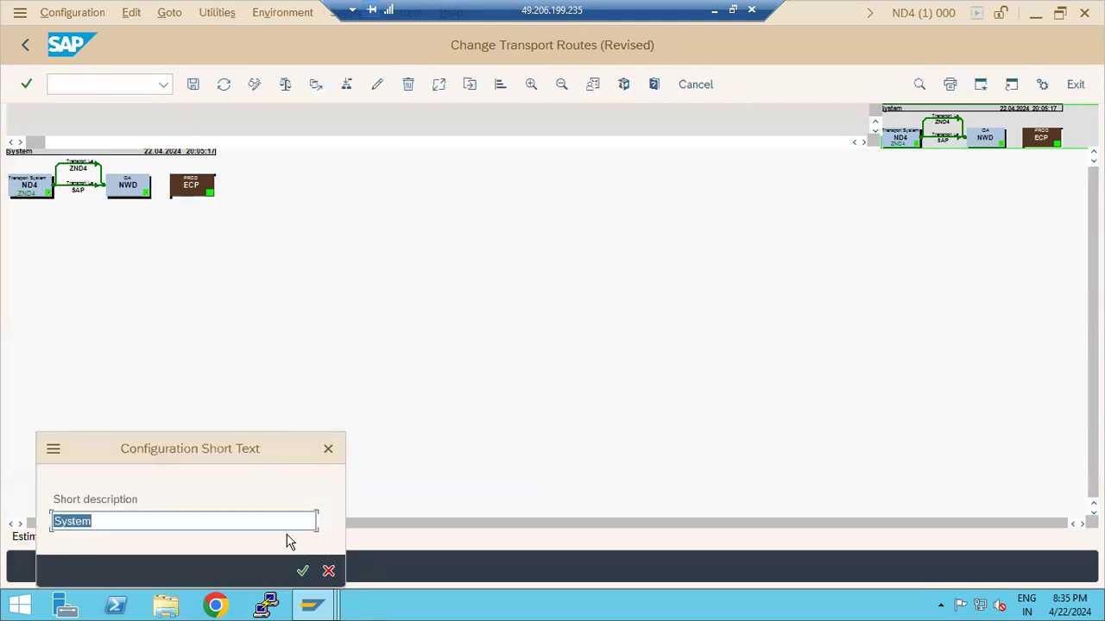
click(302, 569)
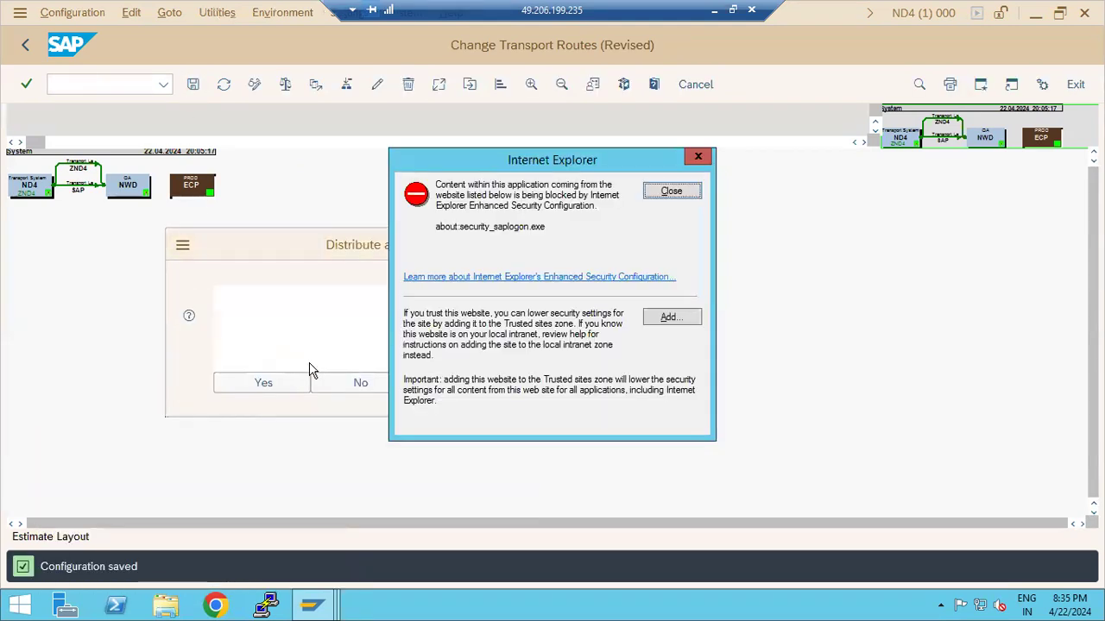
click(680, 194)
key(Return)
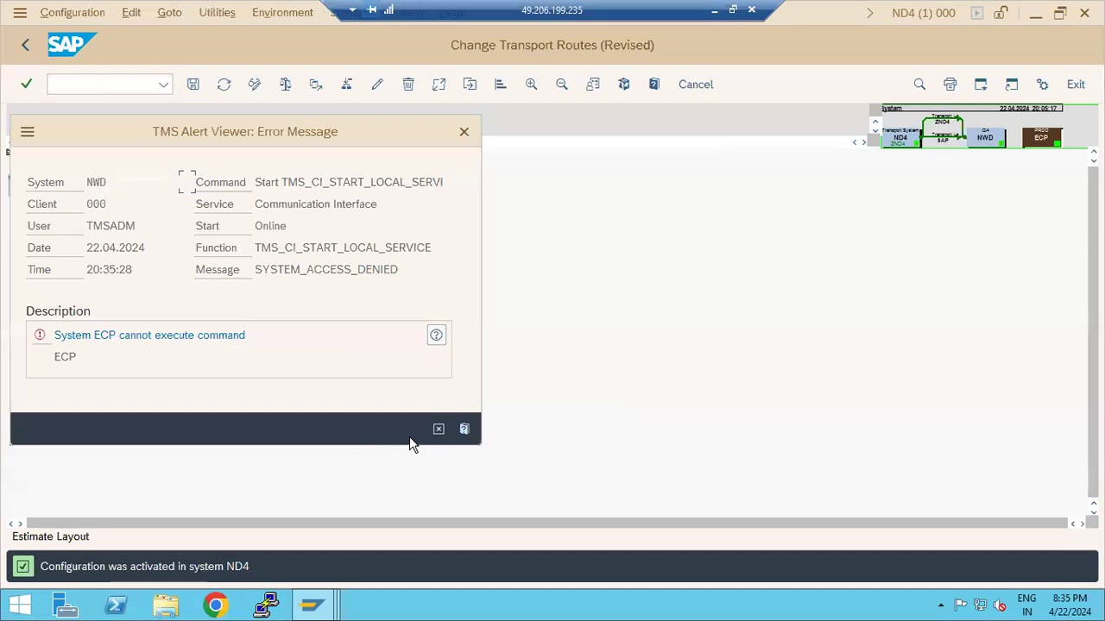
click(439, 429)
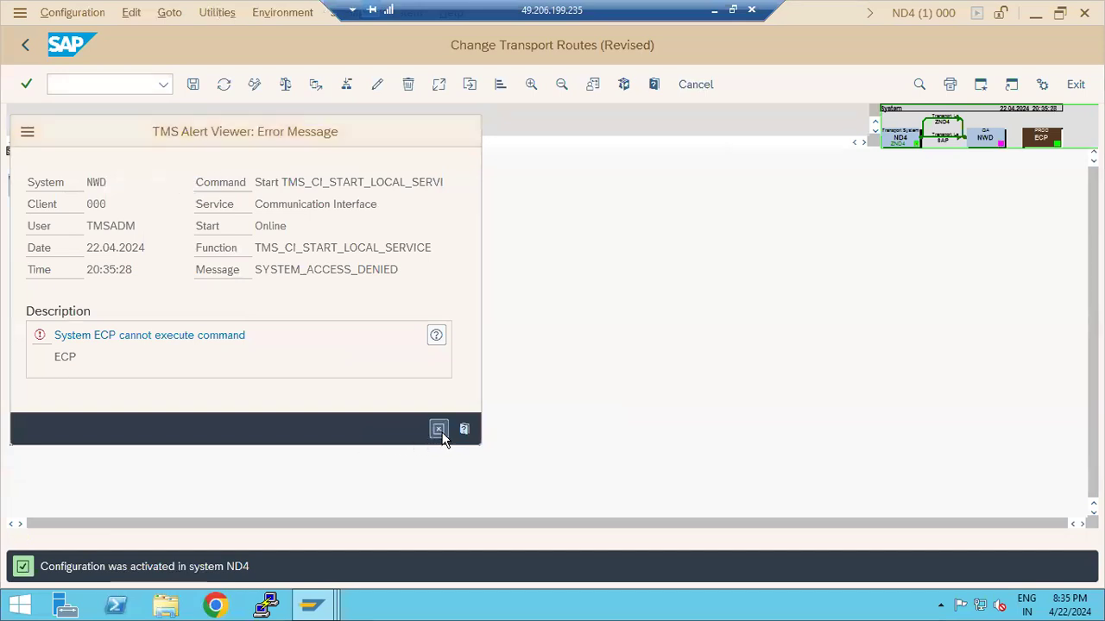
Reload the transport routes from the TMS overview and switch the configuration editor to change mode
click(25, 47)
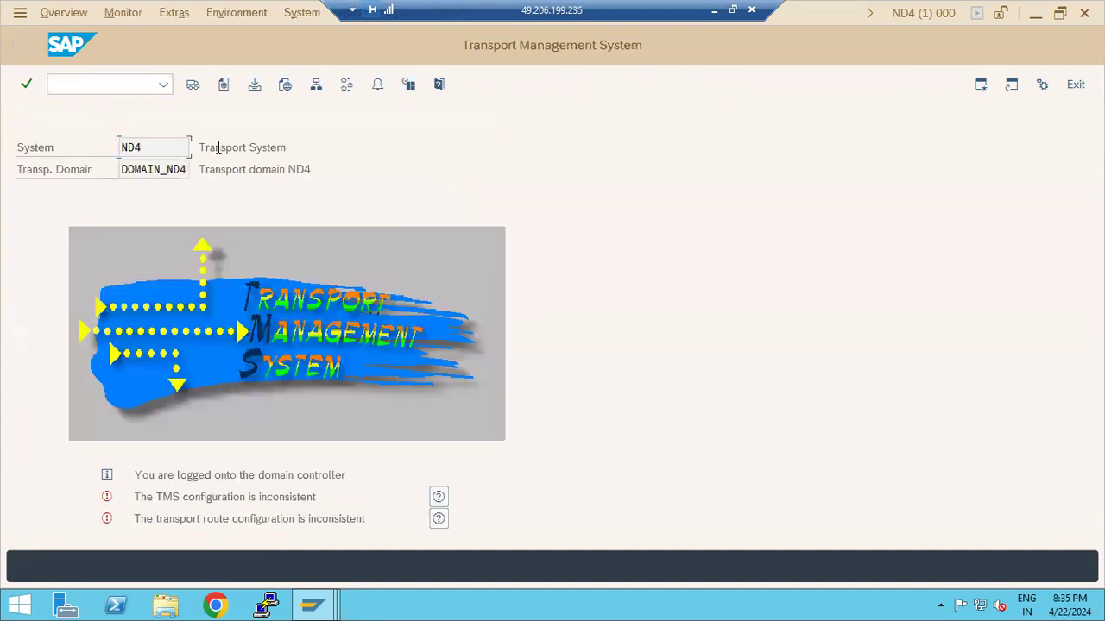
click(344, 90)
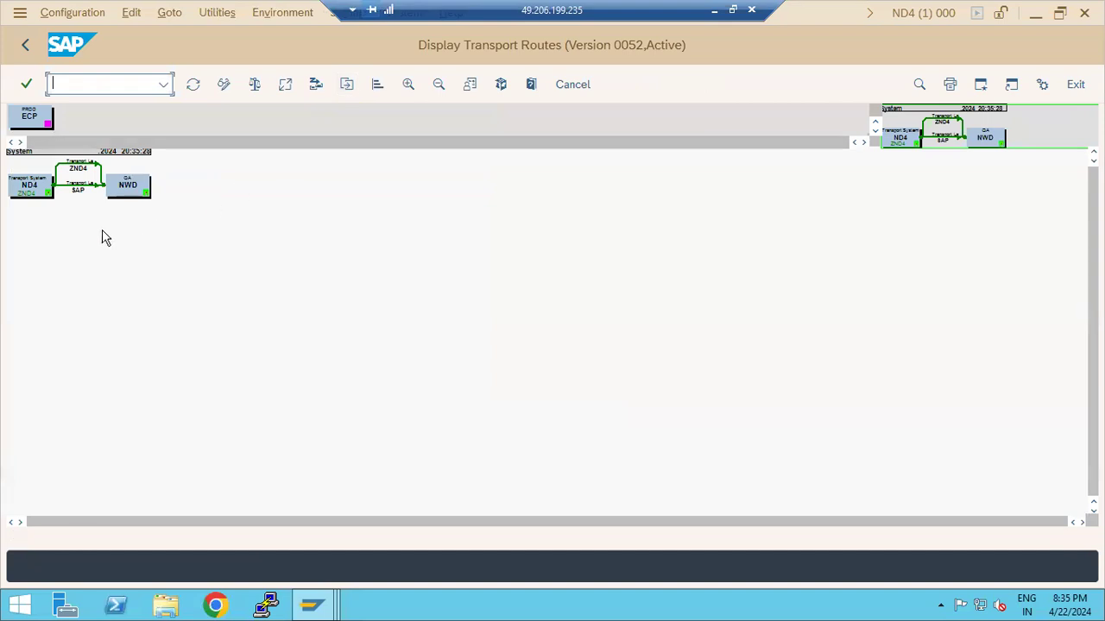
click(72, 12)
mouse_move(177, 227)
click(200, 311)
click(223, 84)
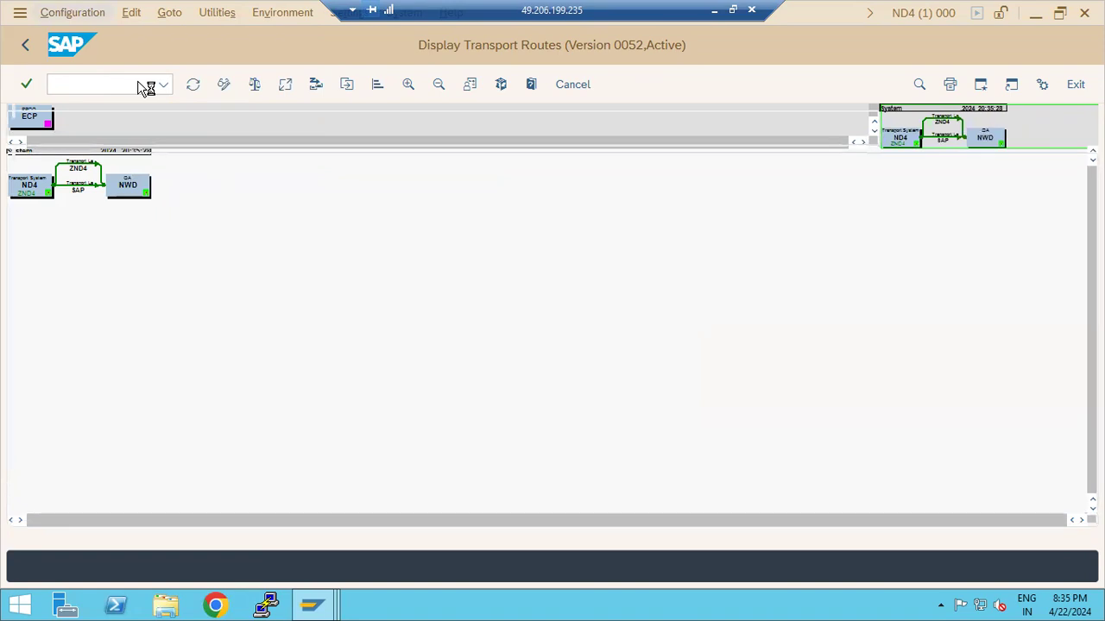
Apply the Development and Production System standard configuration with NWD as development system and ND4 as production system
click(73, 12)
mouse_move(247, 226)
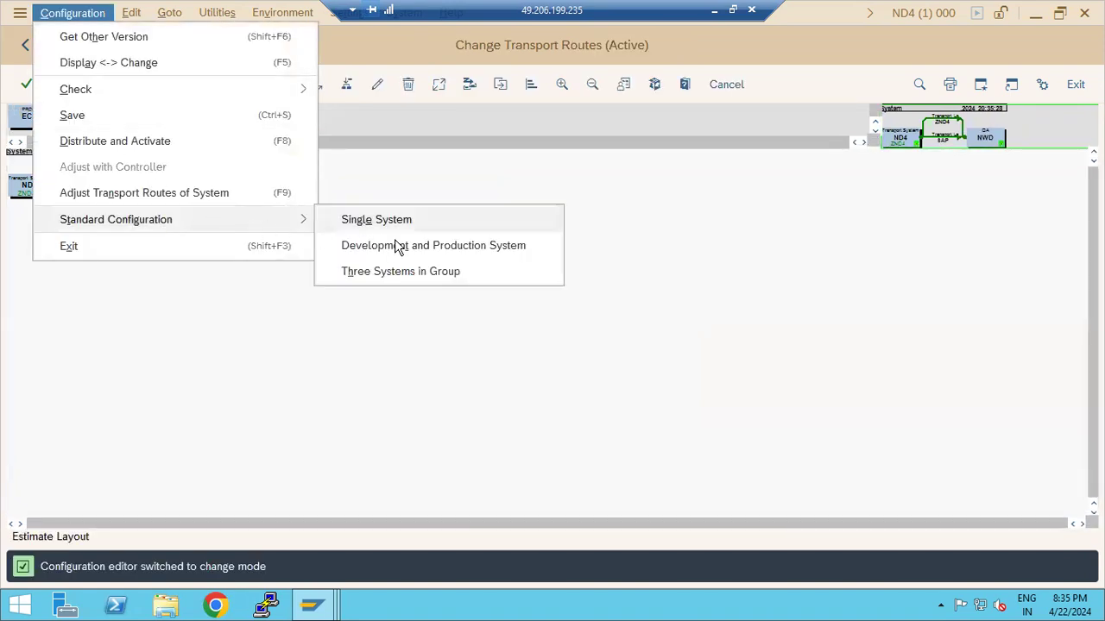
click(435, 247)
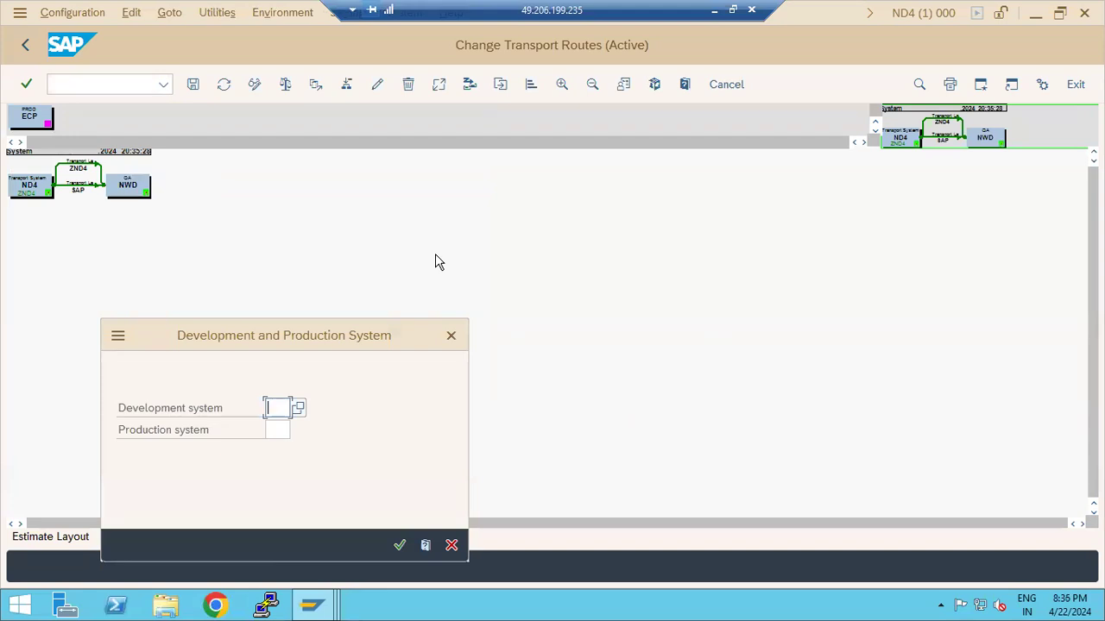
text(NWD)
key(Tab)
text(ND4)
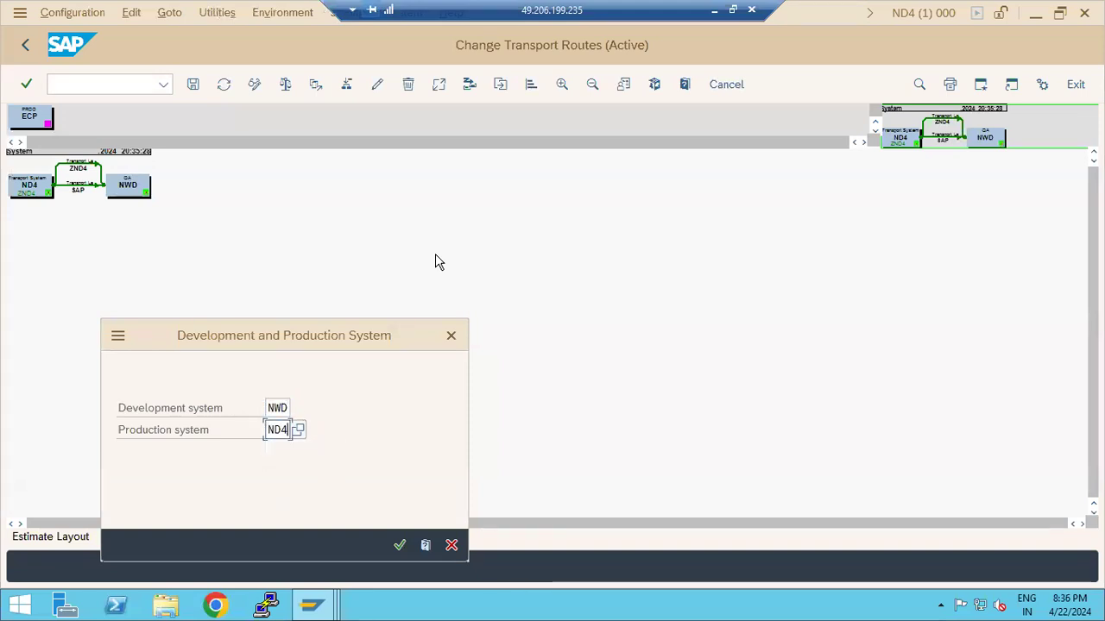
key(Return)
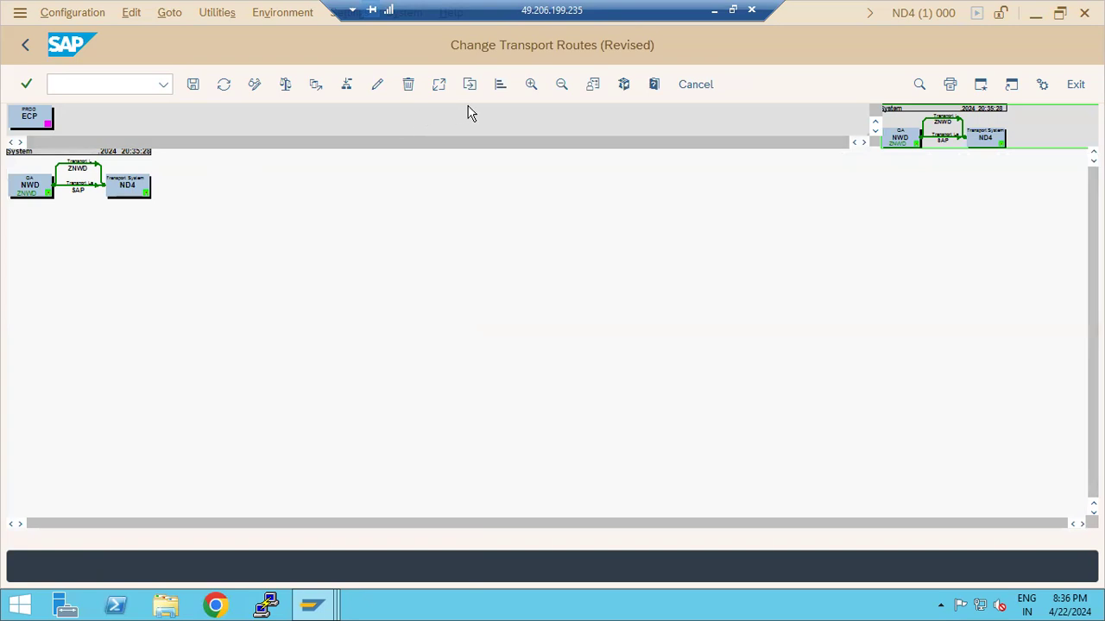
Inspect the revised NWD-to-ND4 transport route, and exit the configuration editor without saving the changes
click(537, 85)
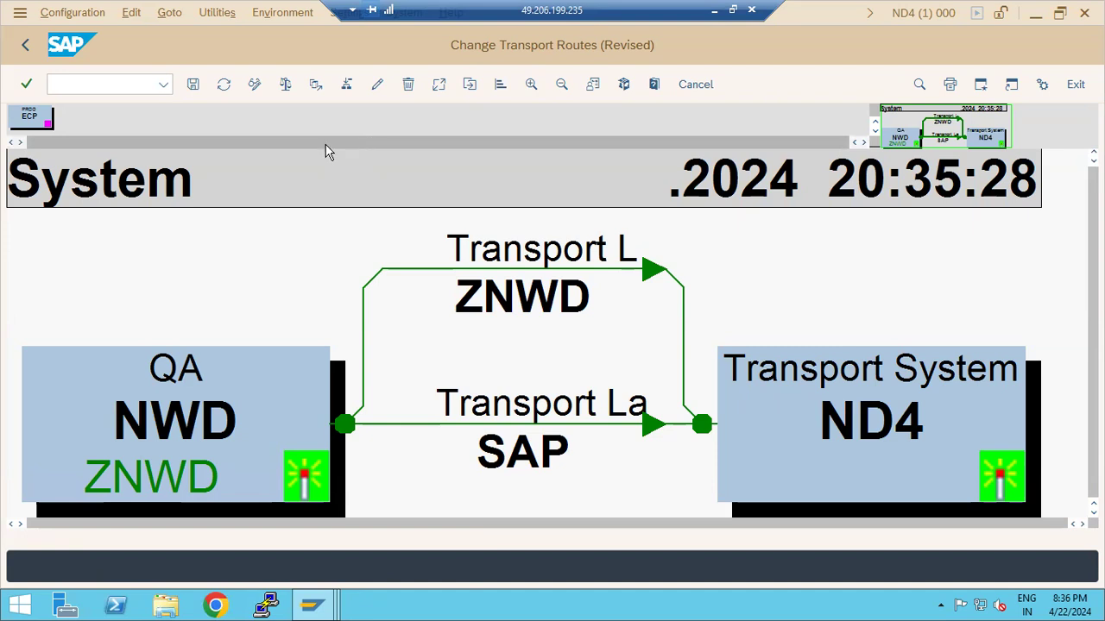
click(560, 89)
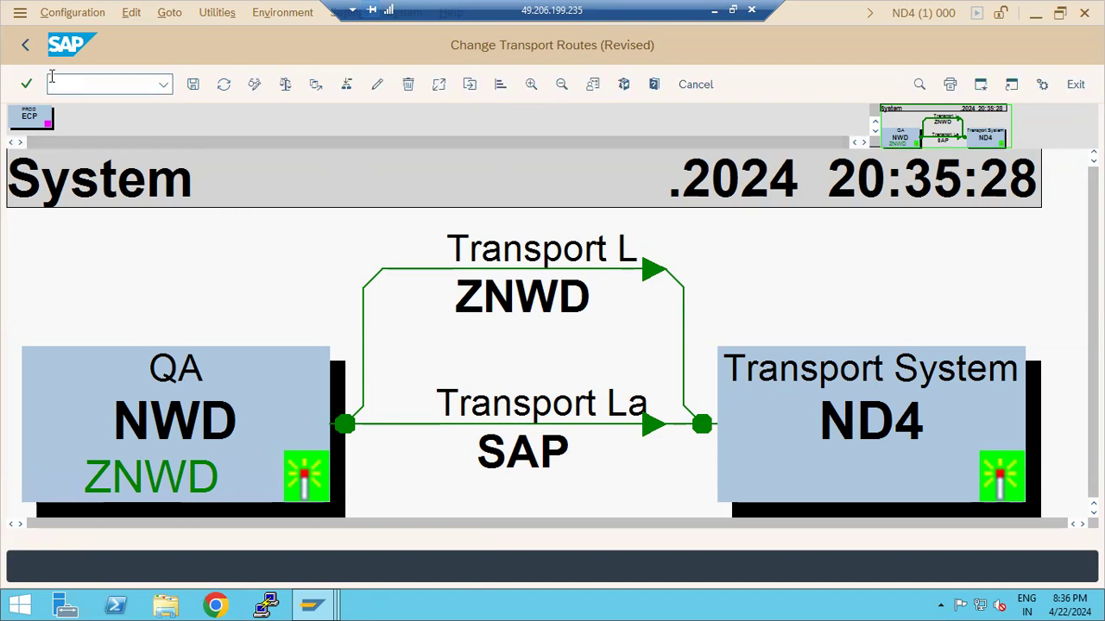
click(26, 48)
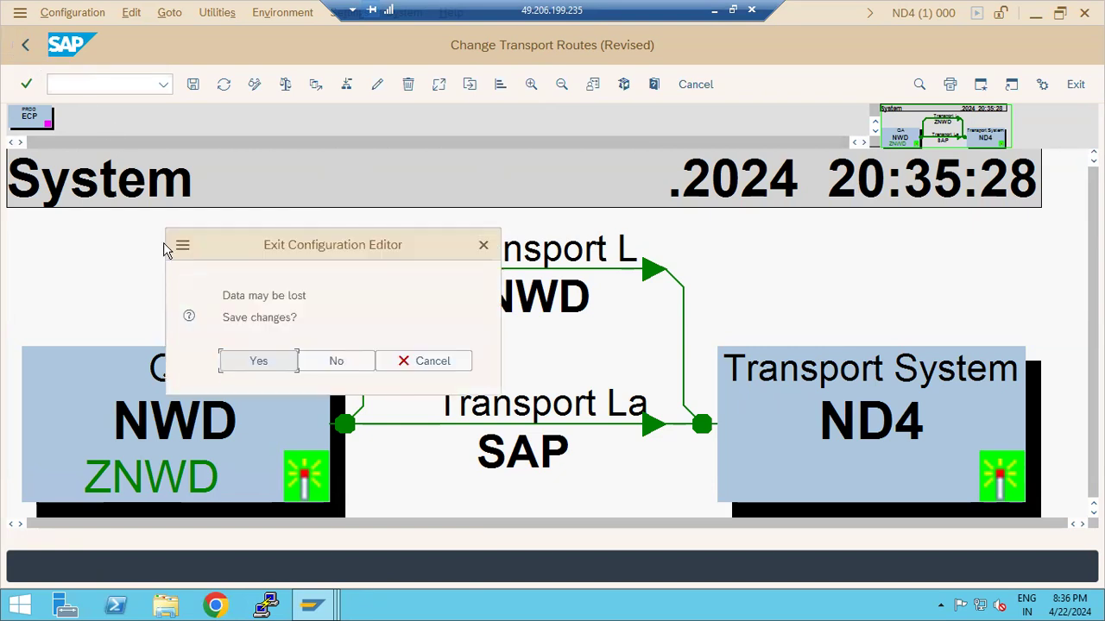
click(354, 362)
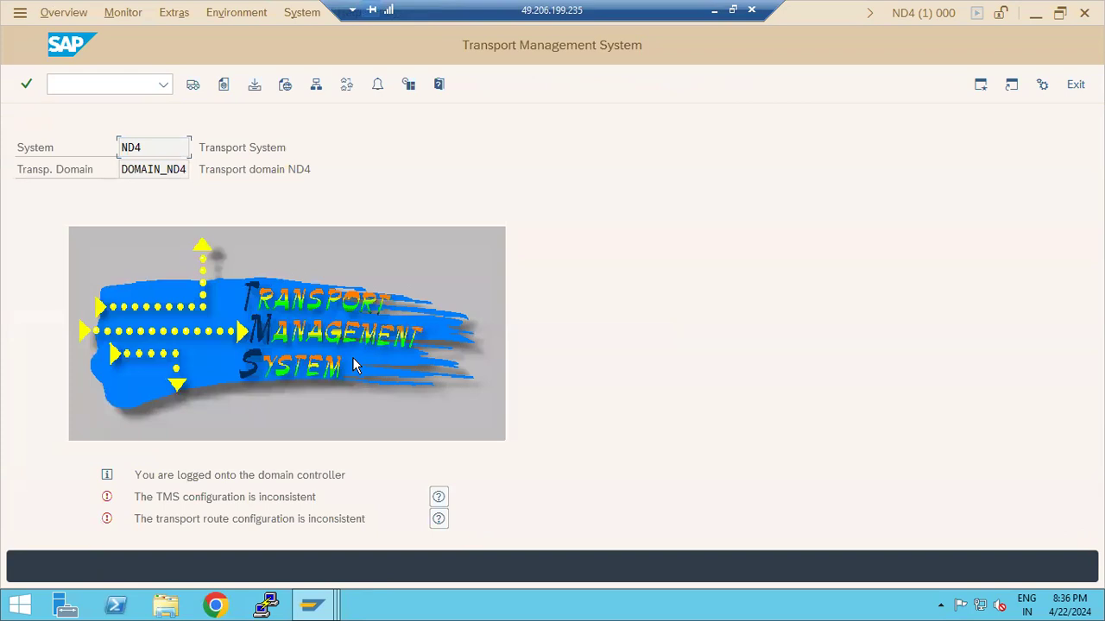
Open and refresh the import overview of DOMAIN_ND4, and switch to the NWD Transport Management System window
click(192, 86)
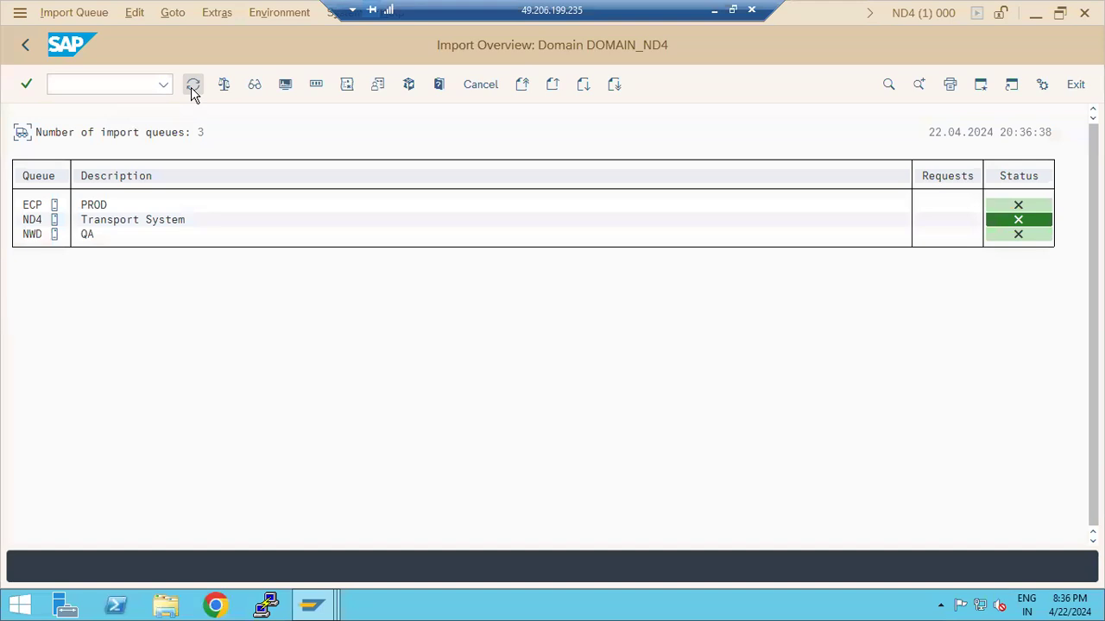
click(192, 90)
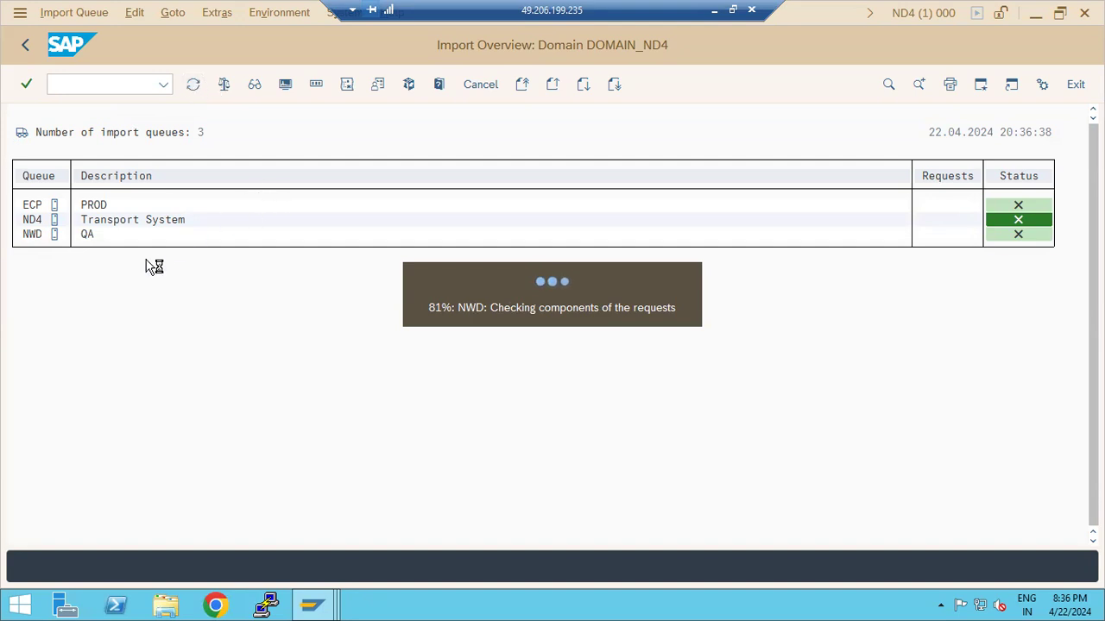
click(313, 604)
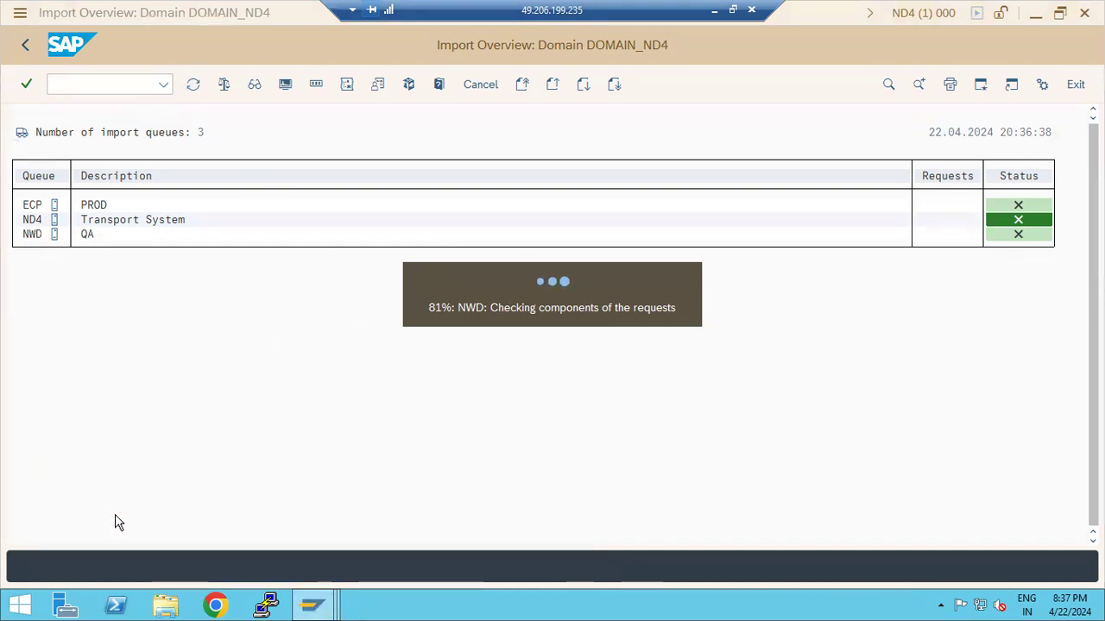
click(115, 516)
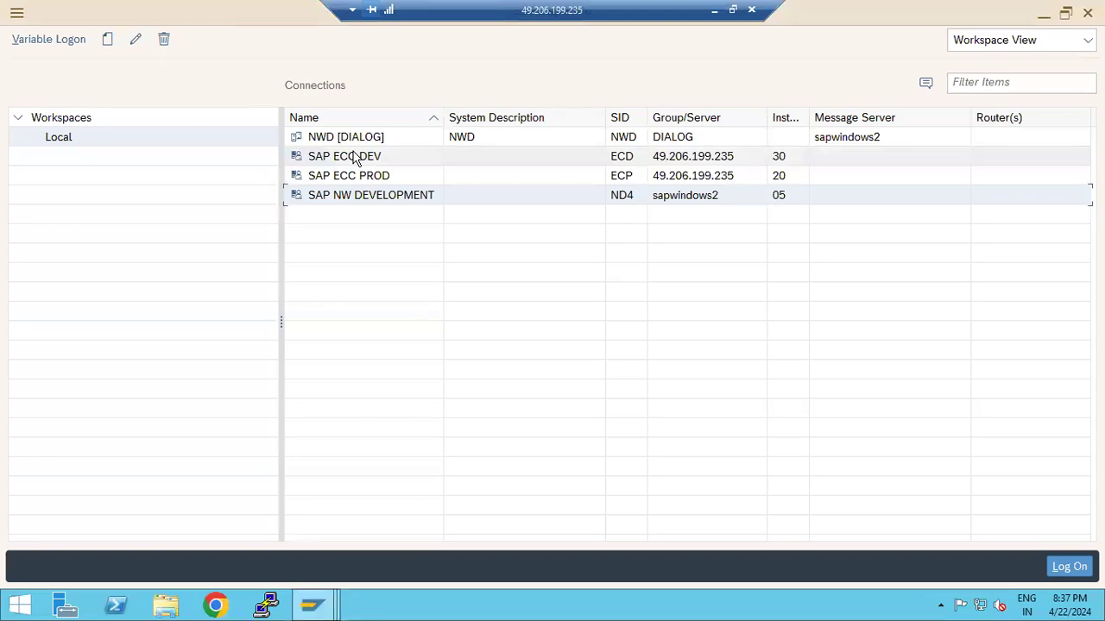
mouse_move(312, 604)
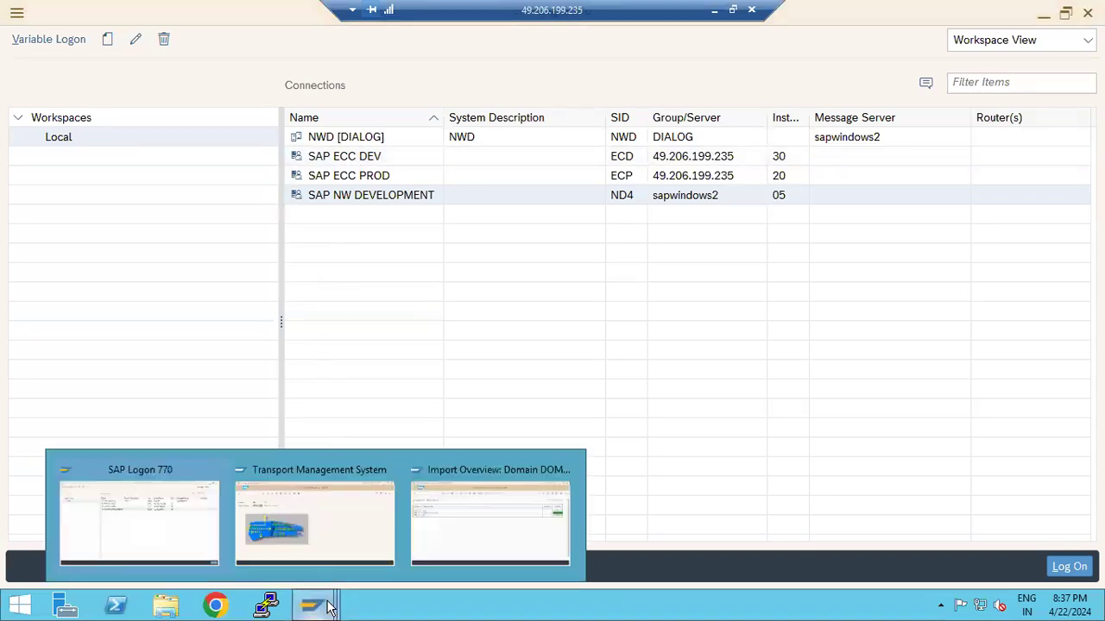
click(446, 534)
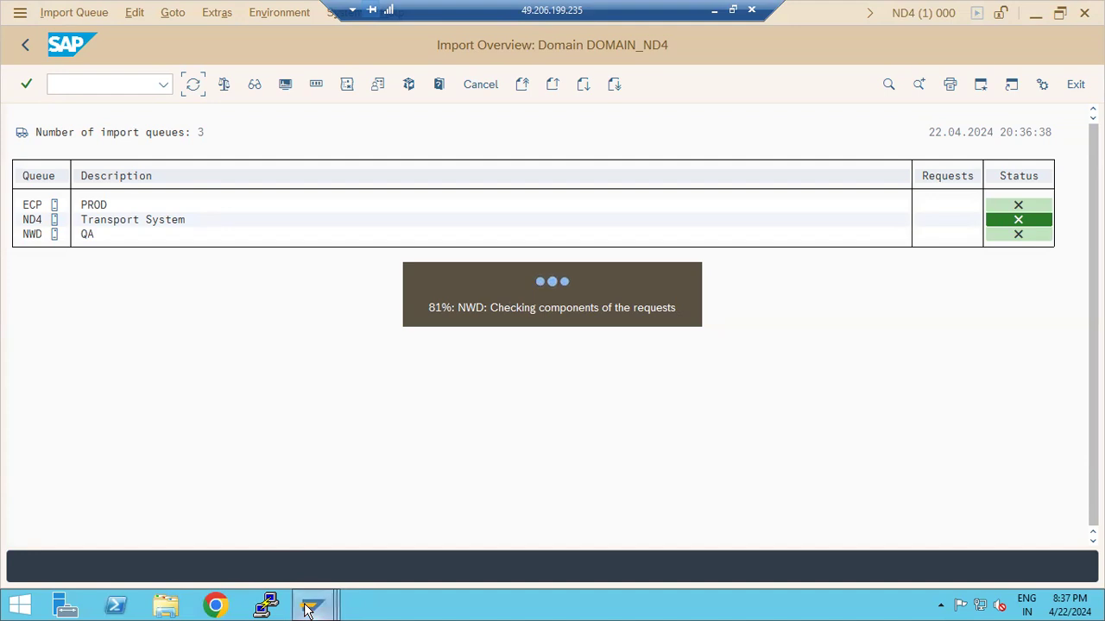
mouse_move(309, 610)
click(295, 553)
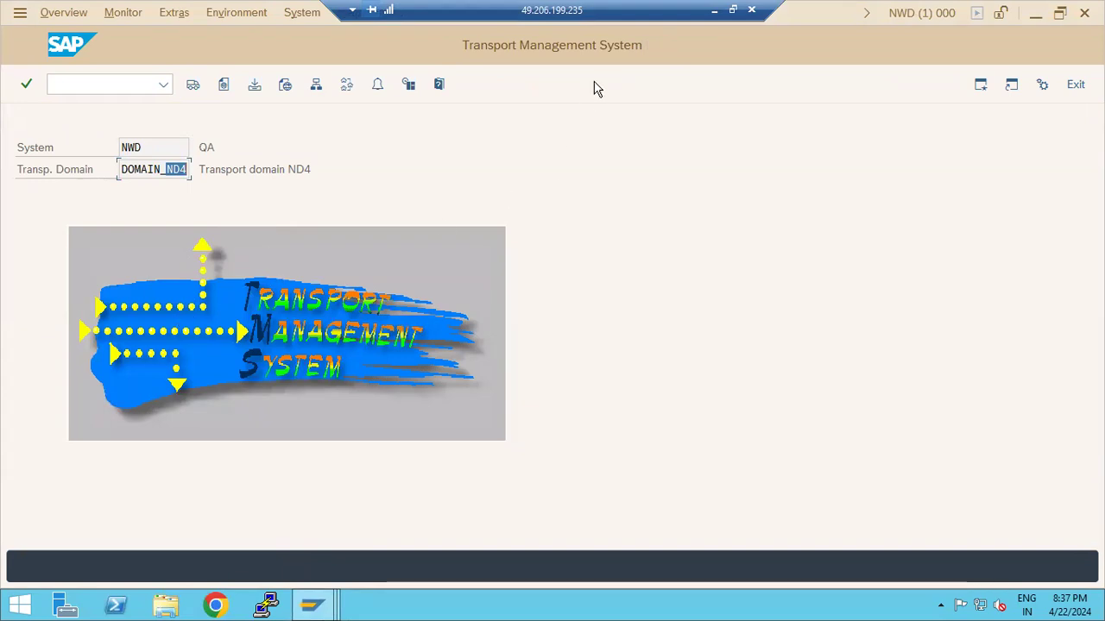
Switch to Paint, clear the notes below the SAP STMS heading and underline the heading with ten equals signs
click(715, 11)
mouse_move(119, 293)
mouse_down()
mouse_move(43, 262)
mouse_move(5, 185)
mouse_up()
key(Delete)
key(BackSpace)
text(==========)
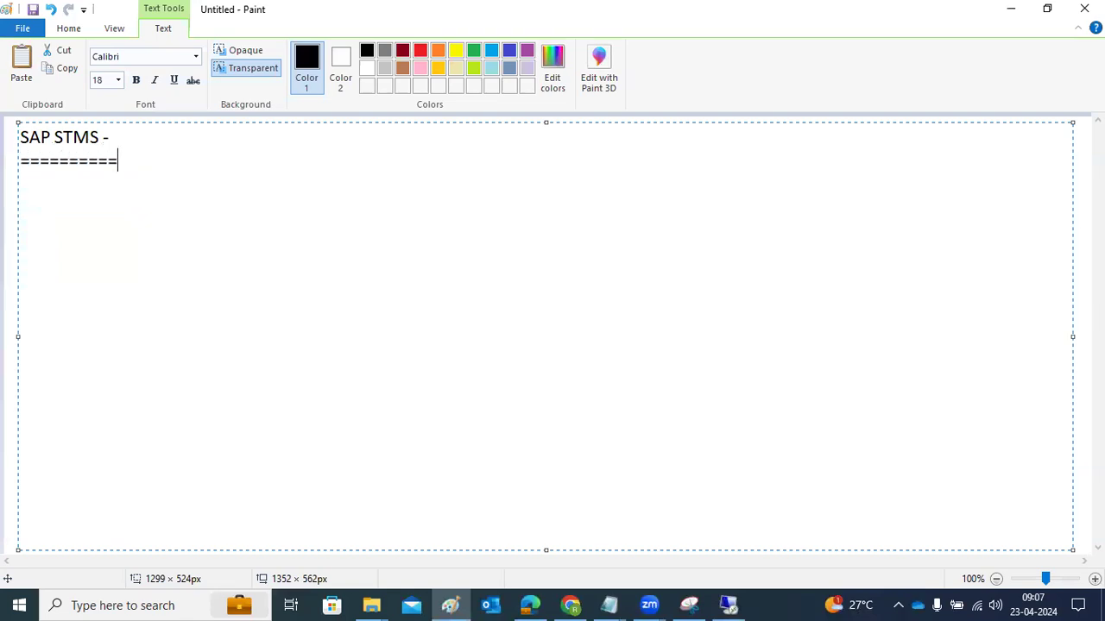
key(Return)
Return to the import overview in the remote session and check the ND4 and NWD import queues
mouse_move(736, 604)
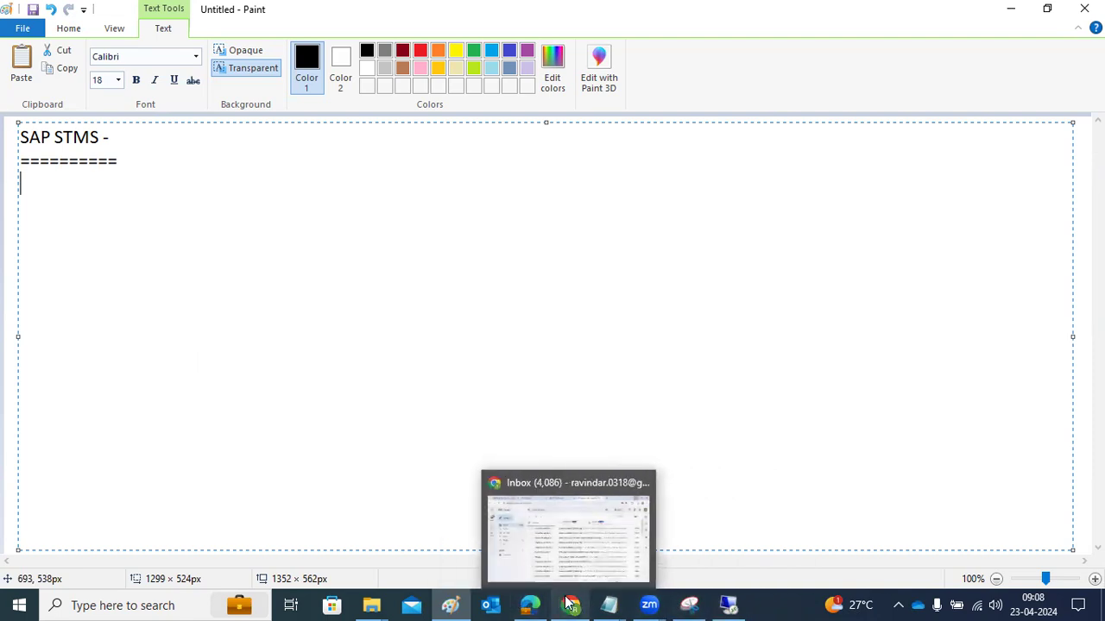
click(740, 604)
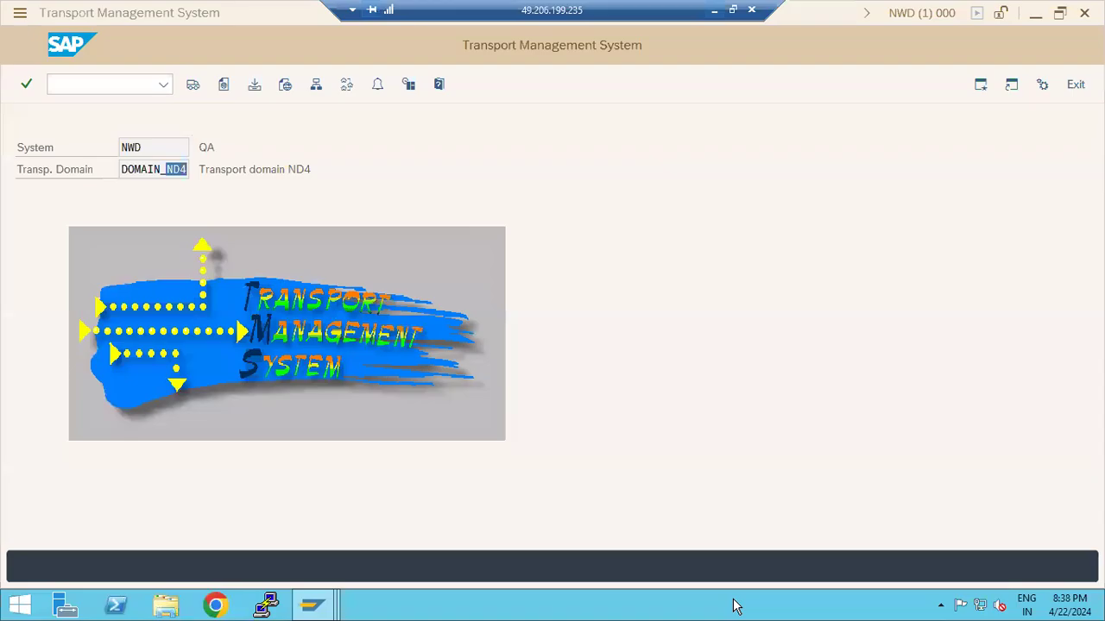
mouse_move(332, 609)
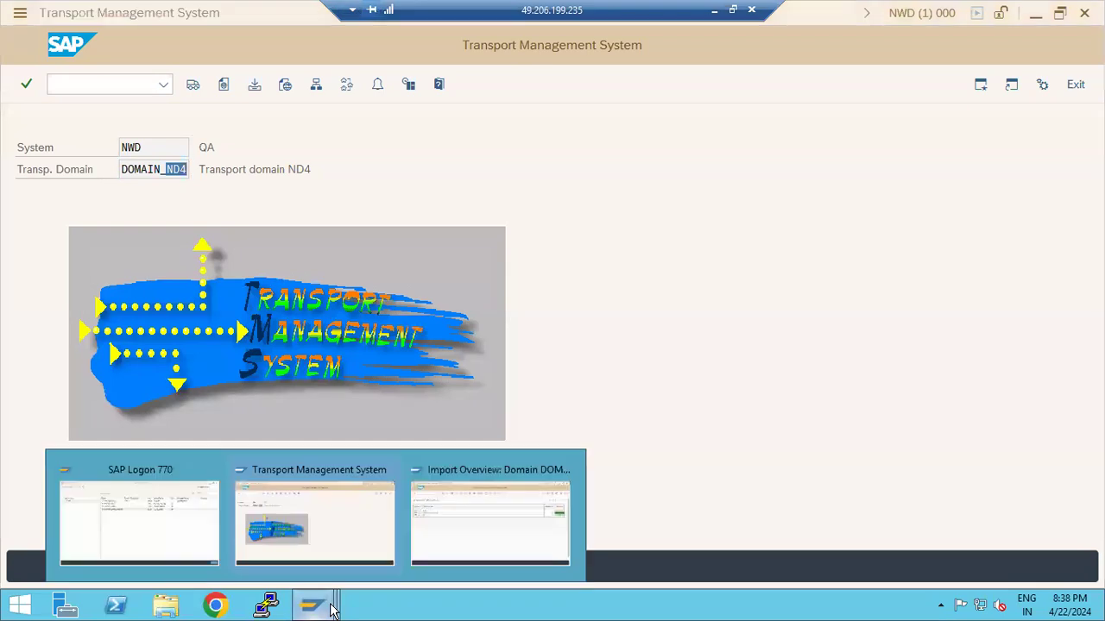
click(510, 535)
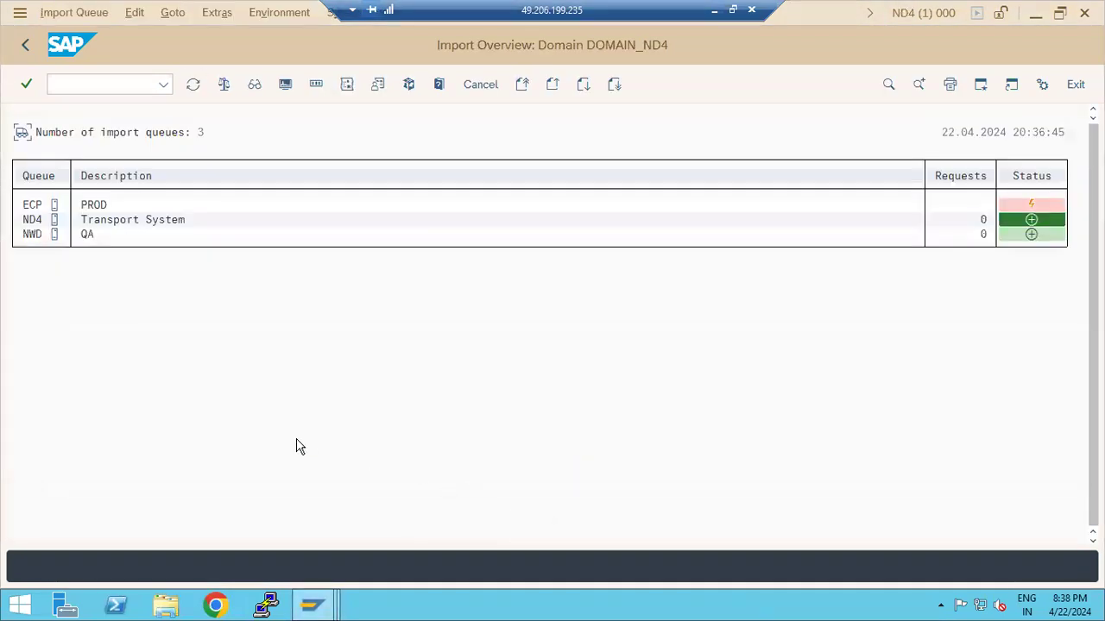
click(33, 221)
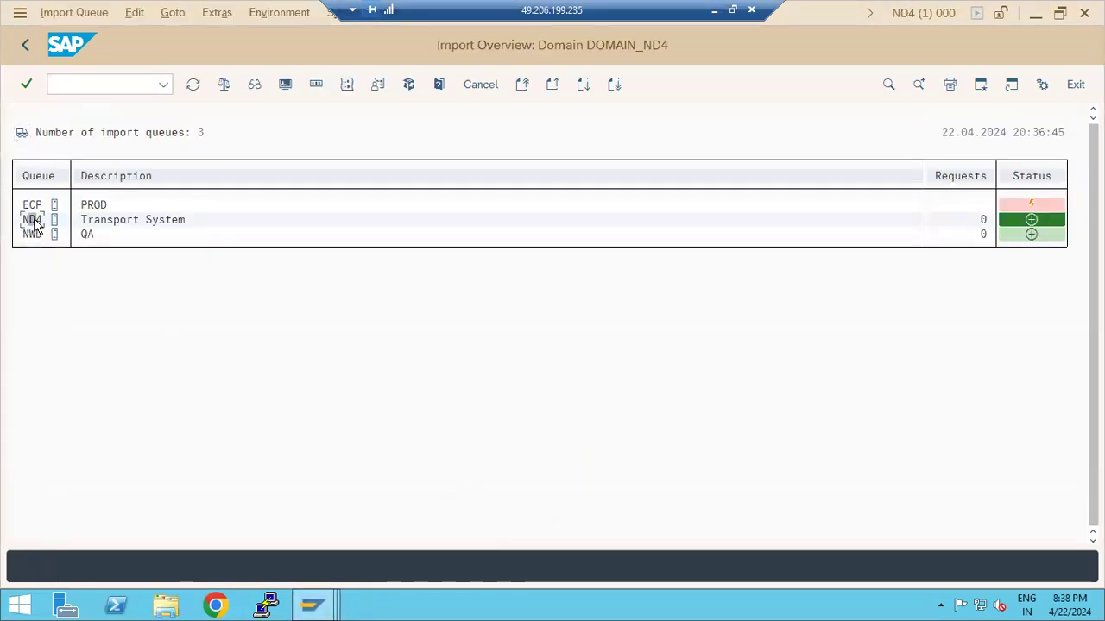
click(38, 240)
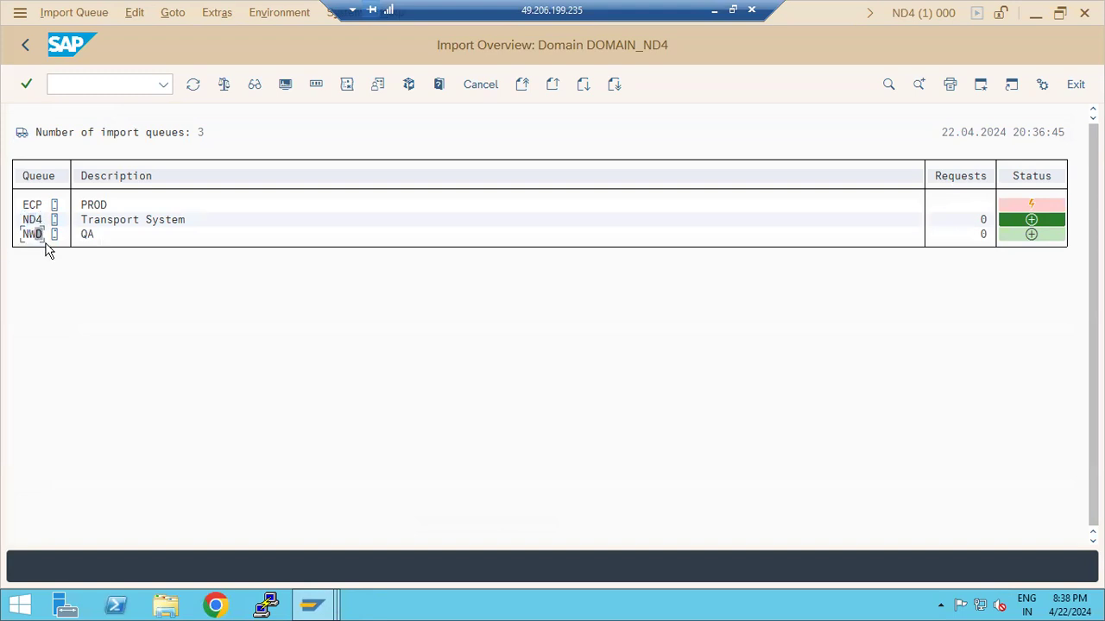
Log off the ND4 and NWD sessions, and open a new logon screen for the NWD [DIALOG] connection
click(1084, 12)
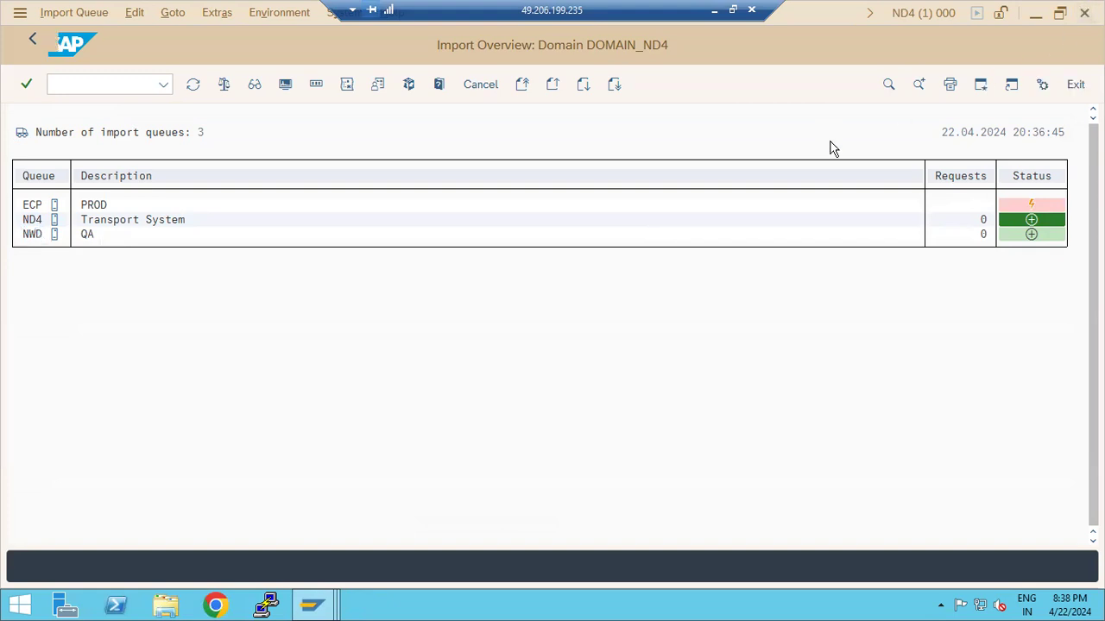
click(193, 375)
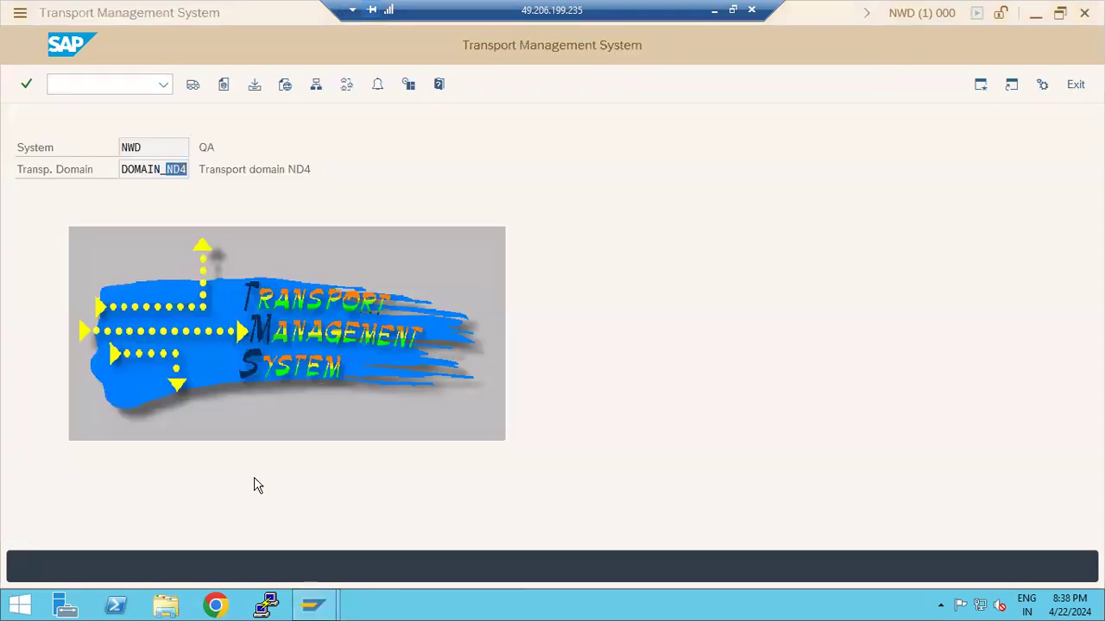
click(1084, 14)
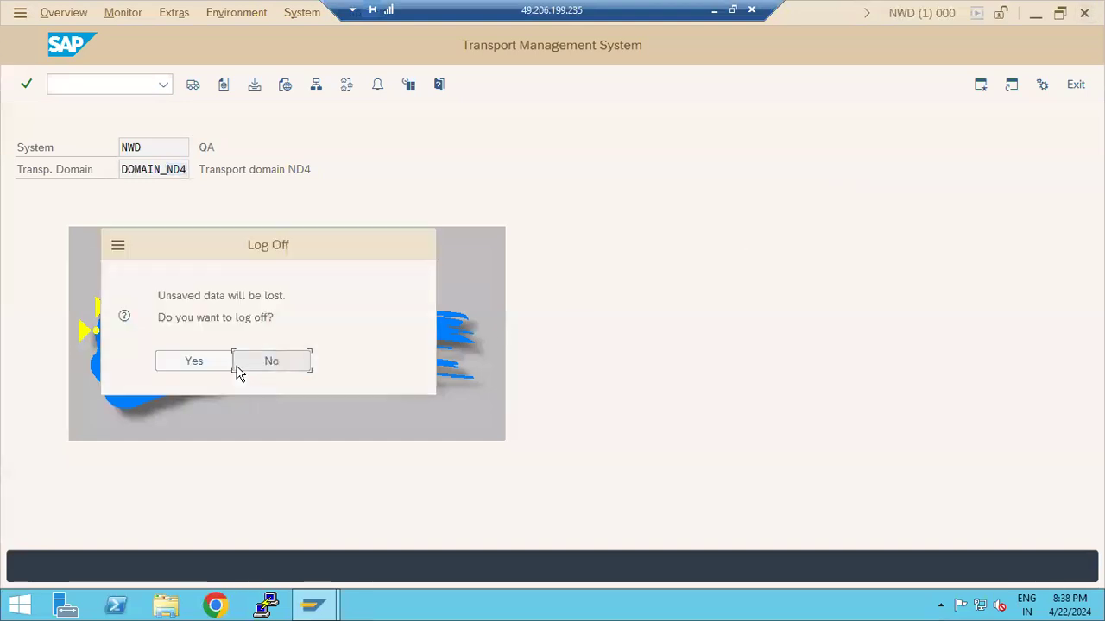
click(173, 365)
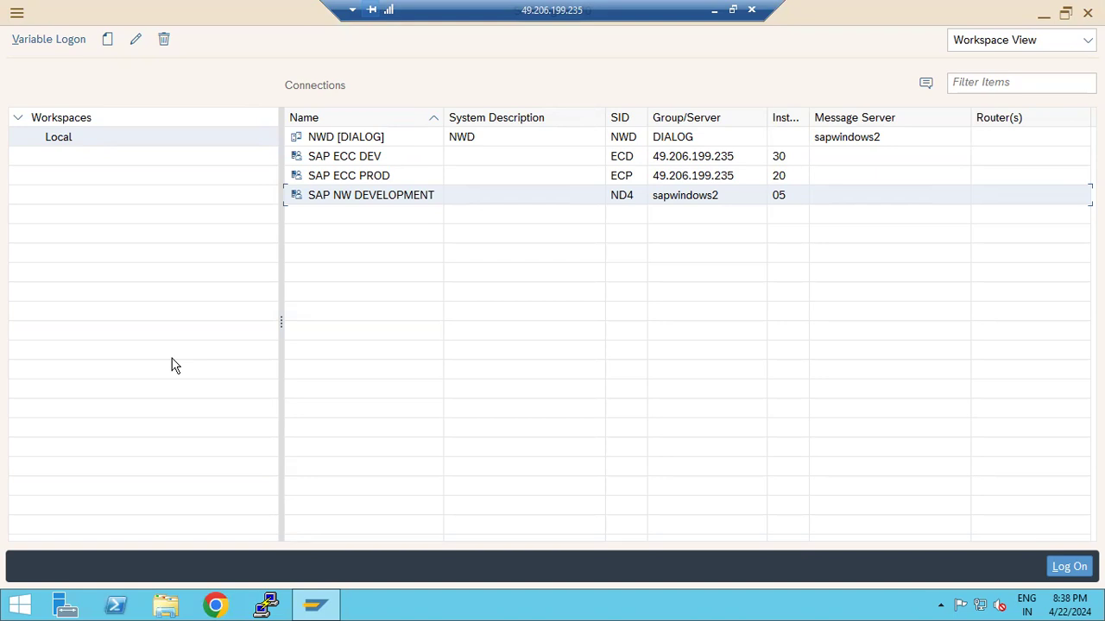
click(354, 142)
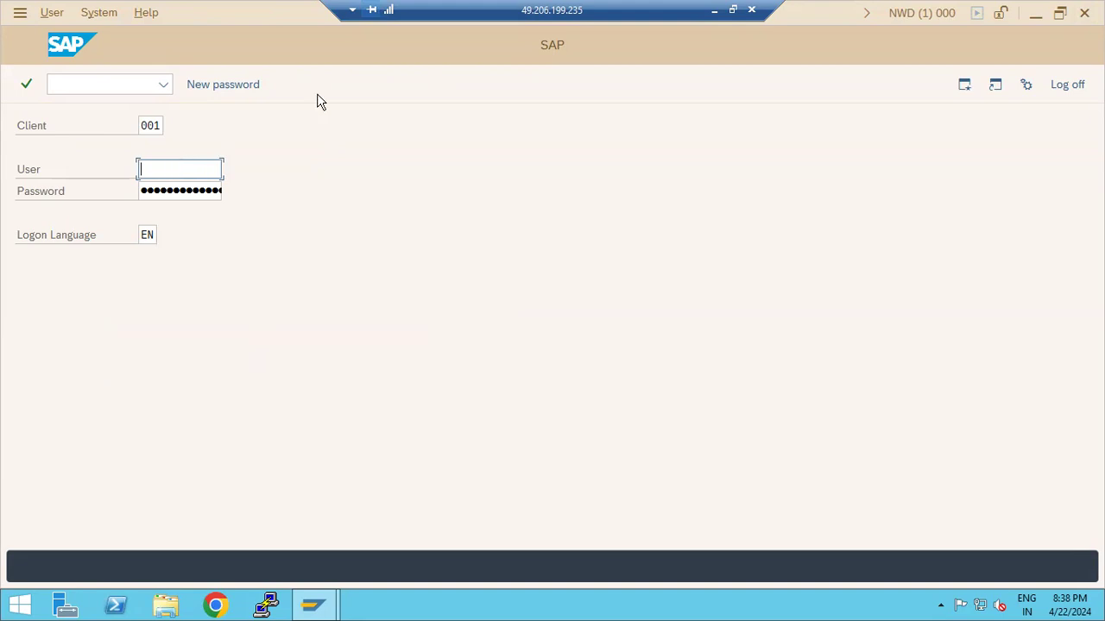
Switch to Paint and add the heading "How to create the Transport request :" underlined with a row of equals signs
click(715, 10)
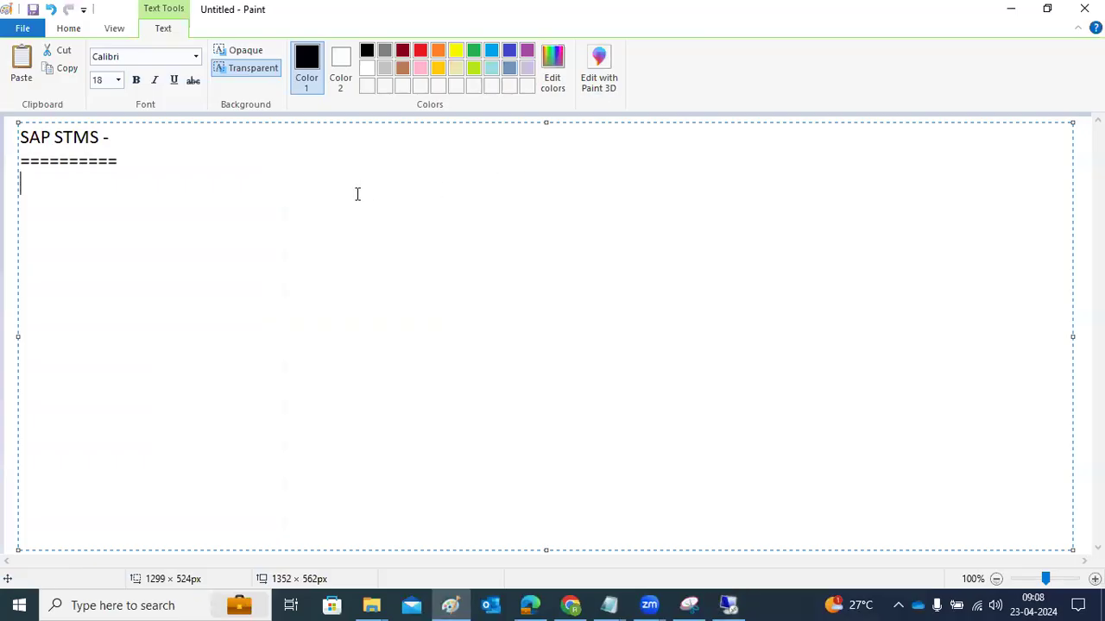
text(How to create the TR)
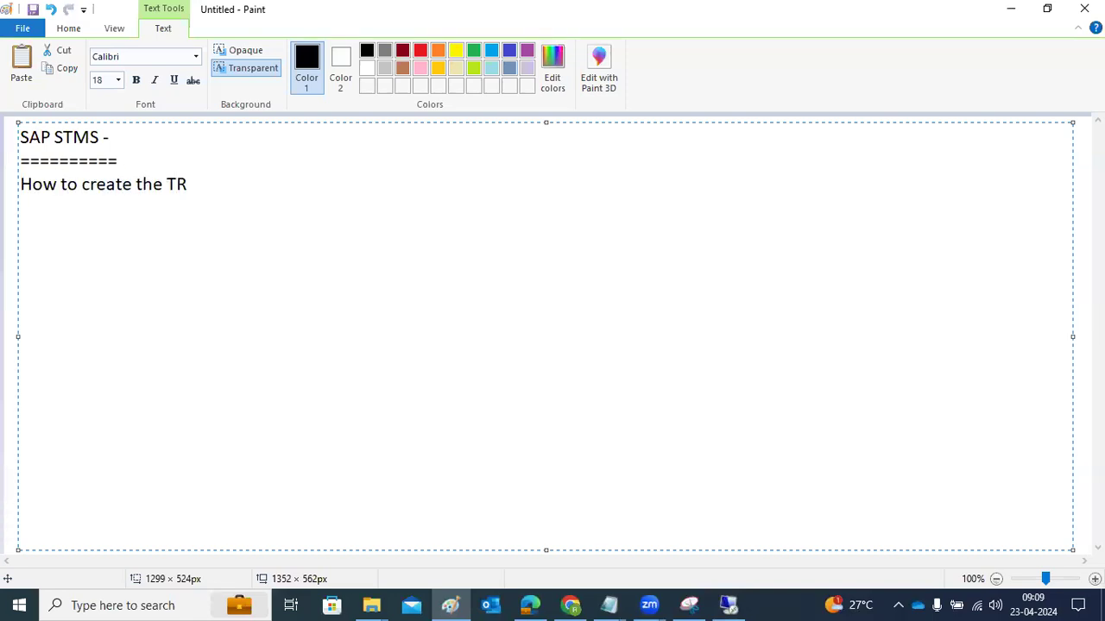
key(BackSpace)
text(eNAPORT)
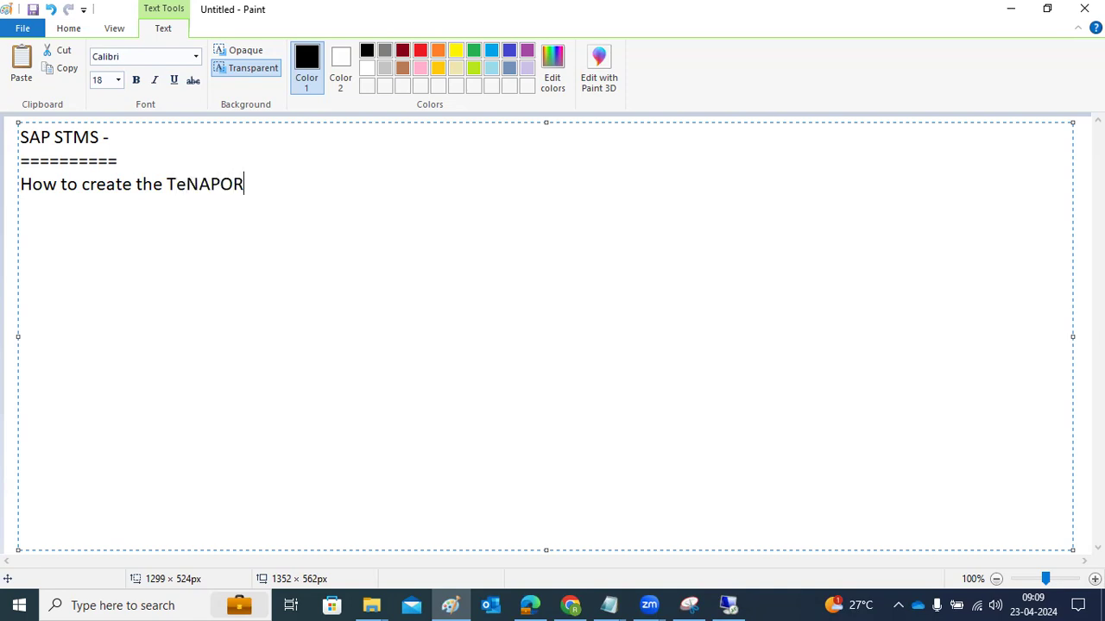
key(BackSpace)
key(BackSpace)
key(BackSpace)
key(BackSpace)
key(BackSpace)
key(BackSpace)
key(BackSpace)
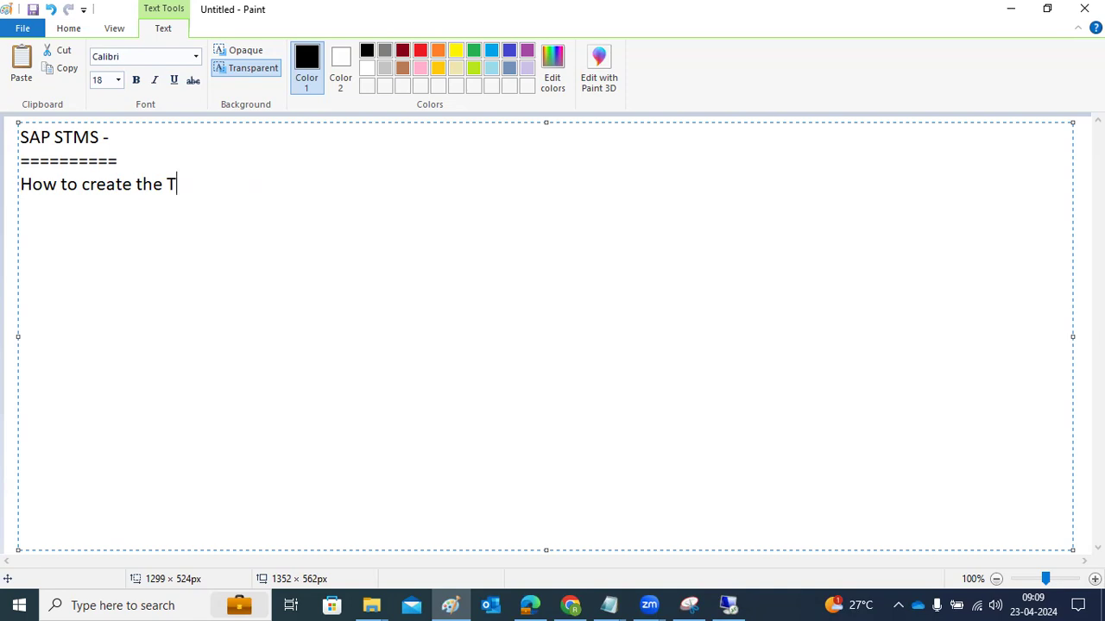
text(R)
key(BackSpace)
text(ransport request :)
key(Return)
text(==================================)
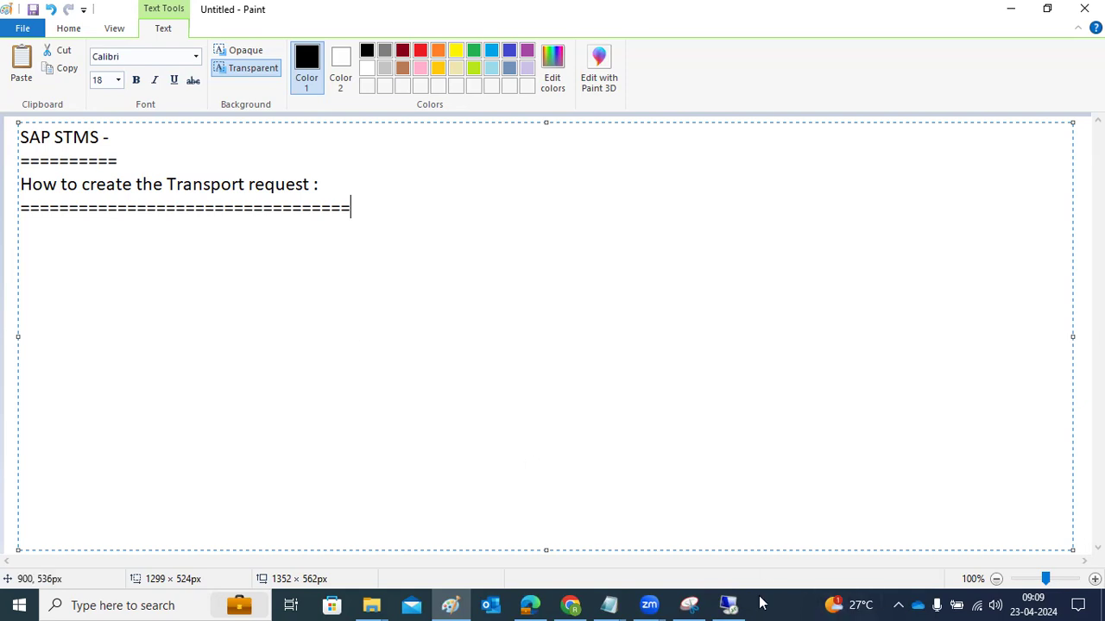
Switch to the remote session and log on to NWD client 001 as user basis with the account password
click(733, 604)
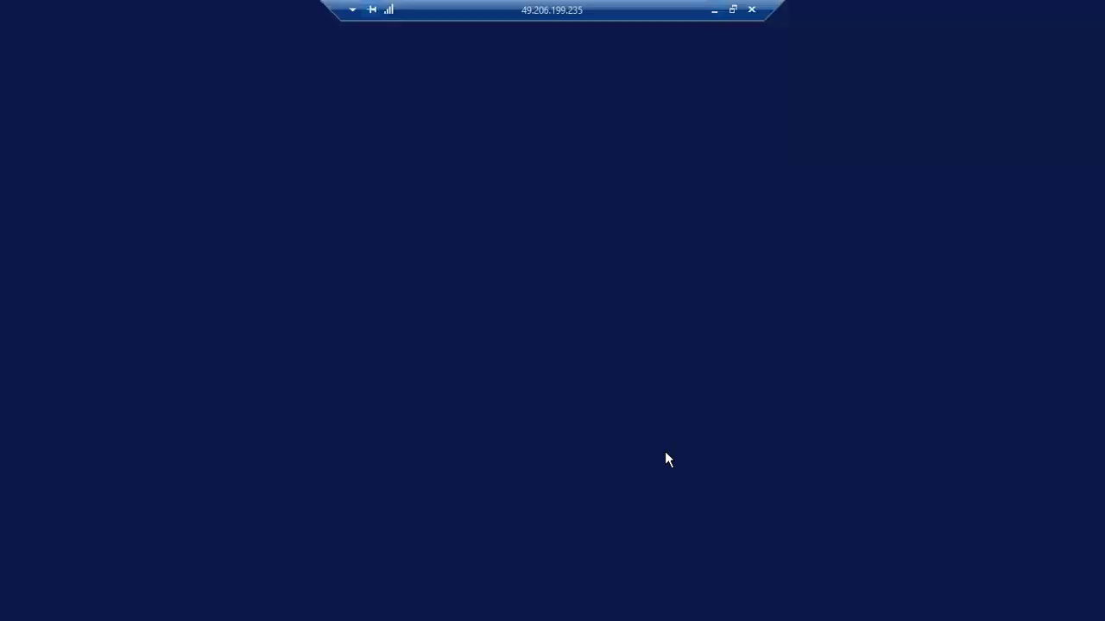
click(203, 169)
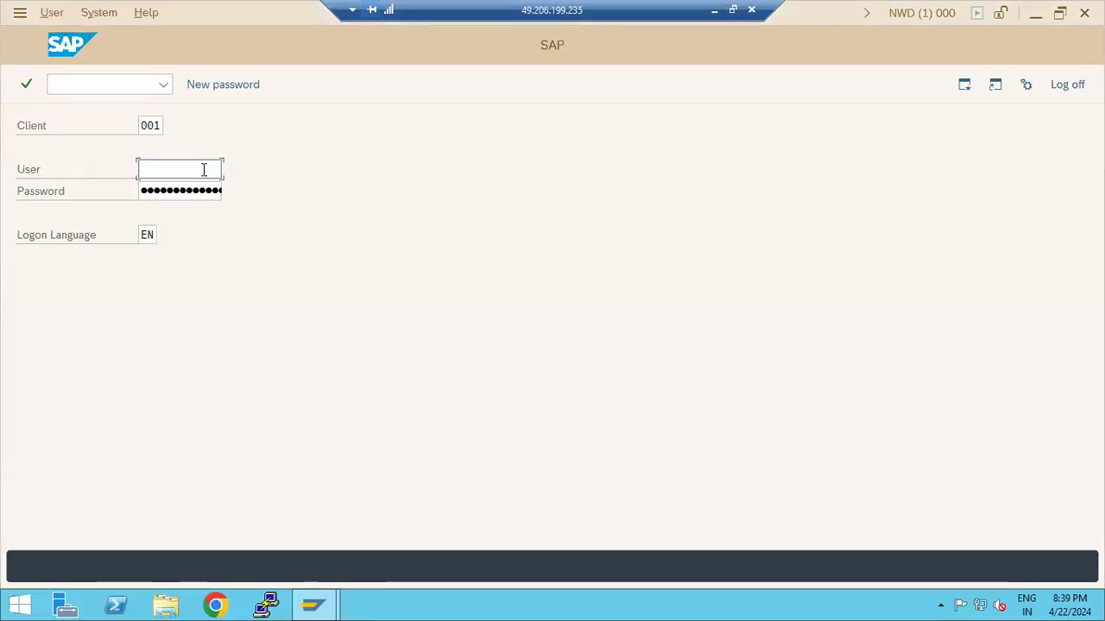
text(basis)
key(Tab)
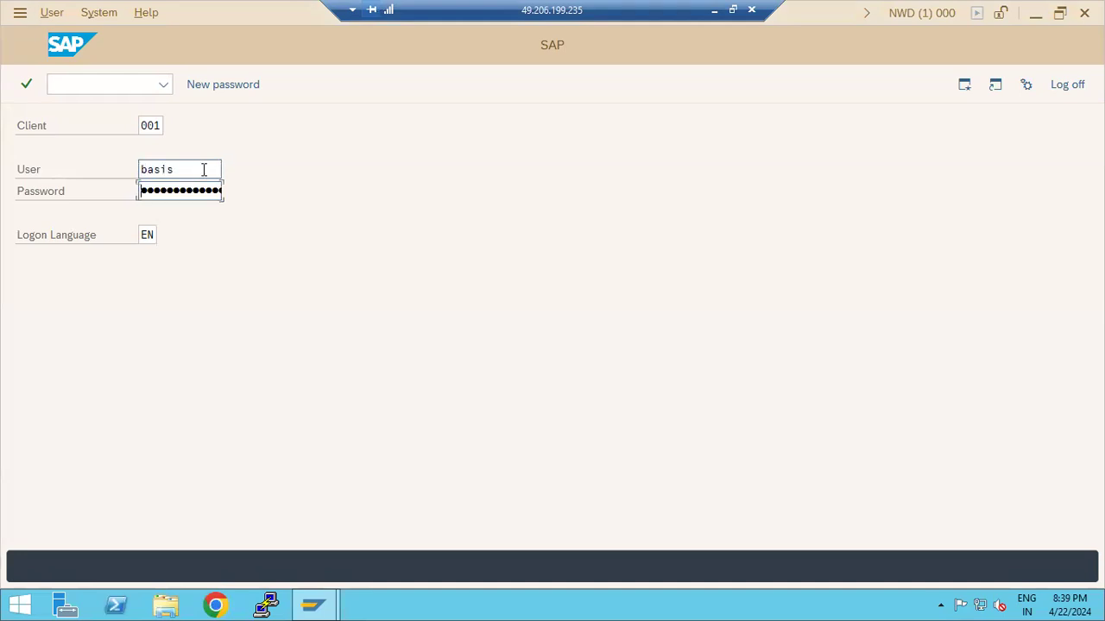
key(Return)
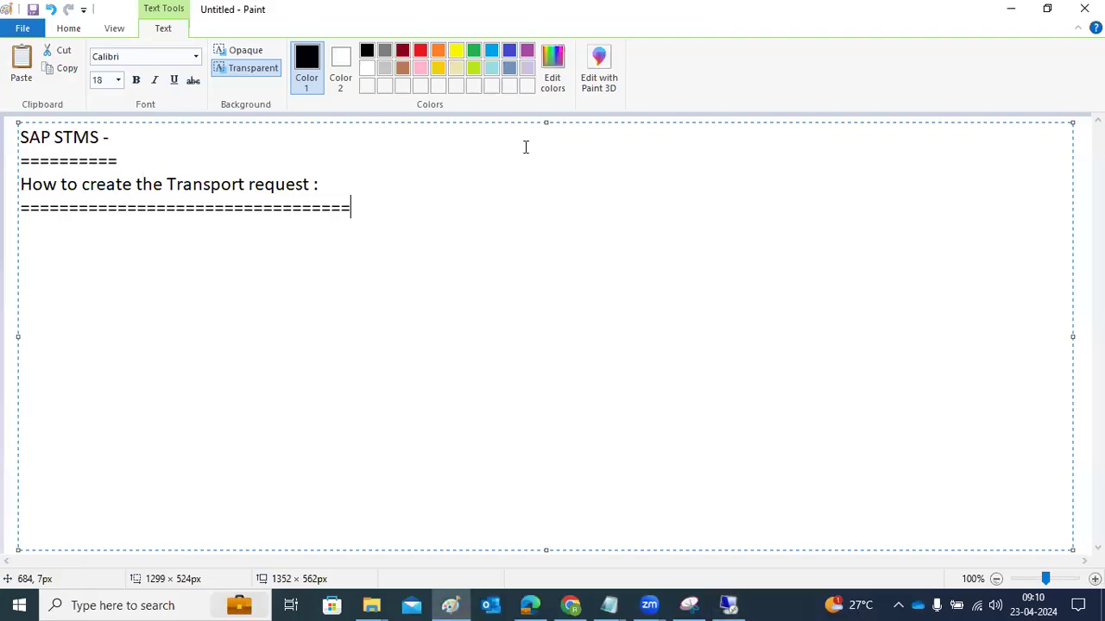
Switch to Paint and add the line "SE01-SE09-SE10" below the transport request heading
key(Return)
text(SE)
text(-SE09-SE10)
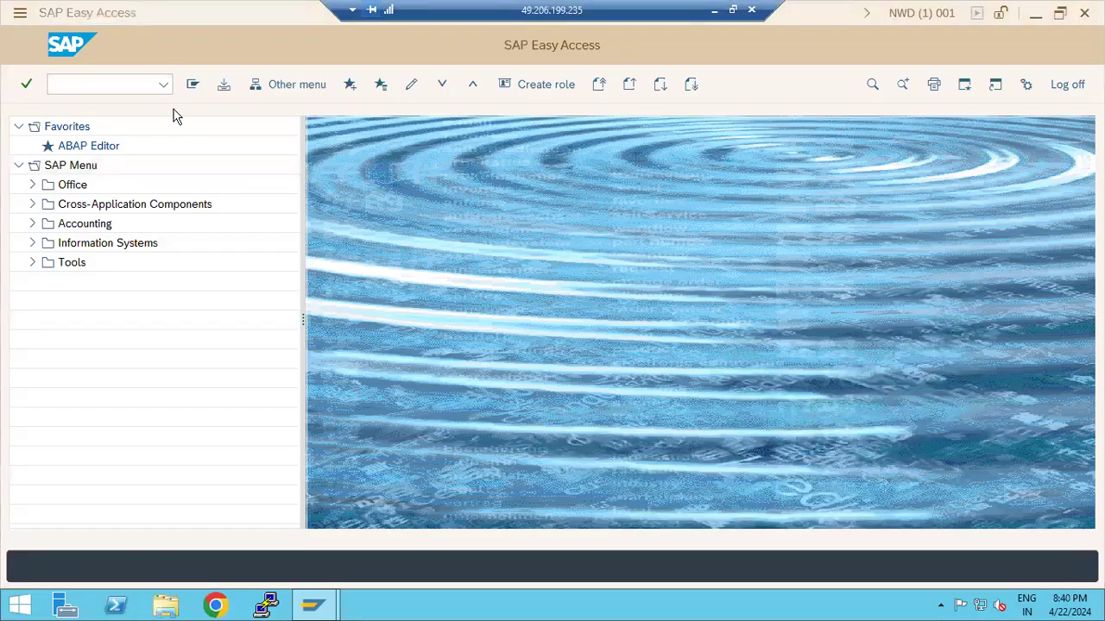
Open transaction SE01 in the NWD session of the remote desktop
click(145, 82)
text(se01)
key(Return)
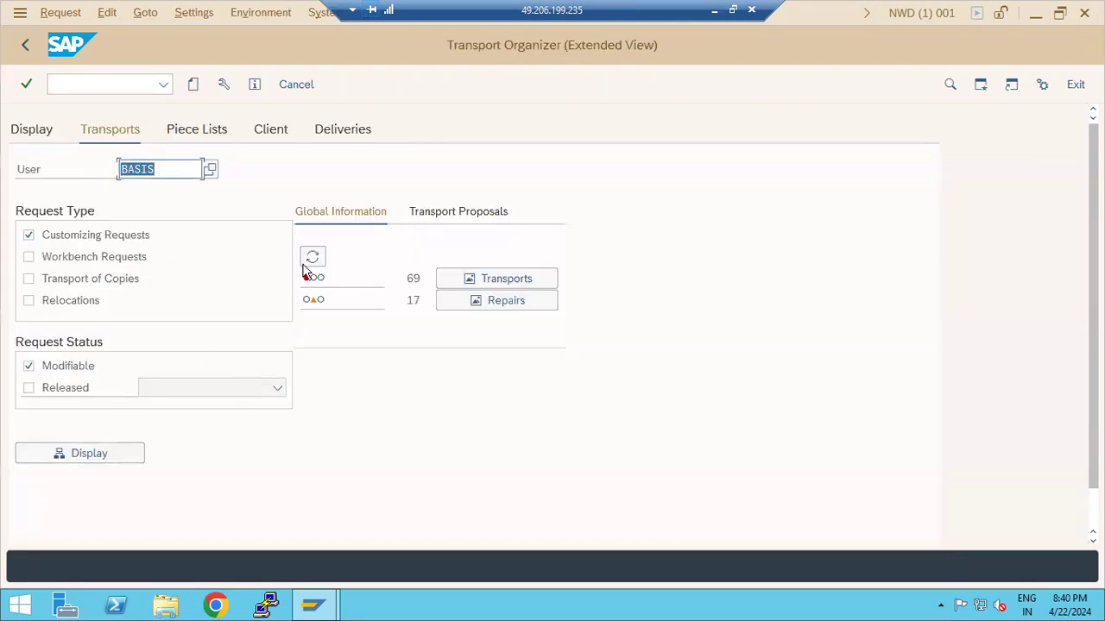
Start a new transport request, compare the customizing, workbench and transport of copies types, and confirm Workbench request
click(193, 85)
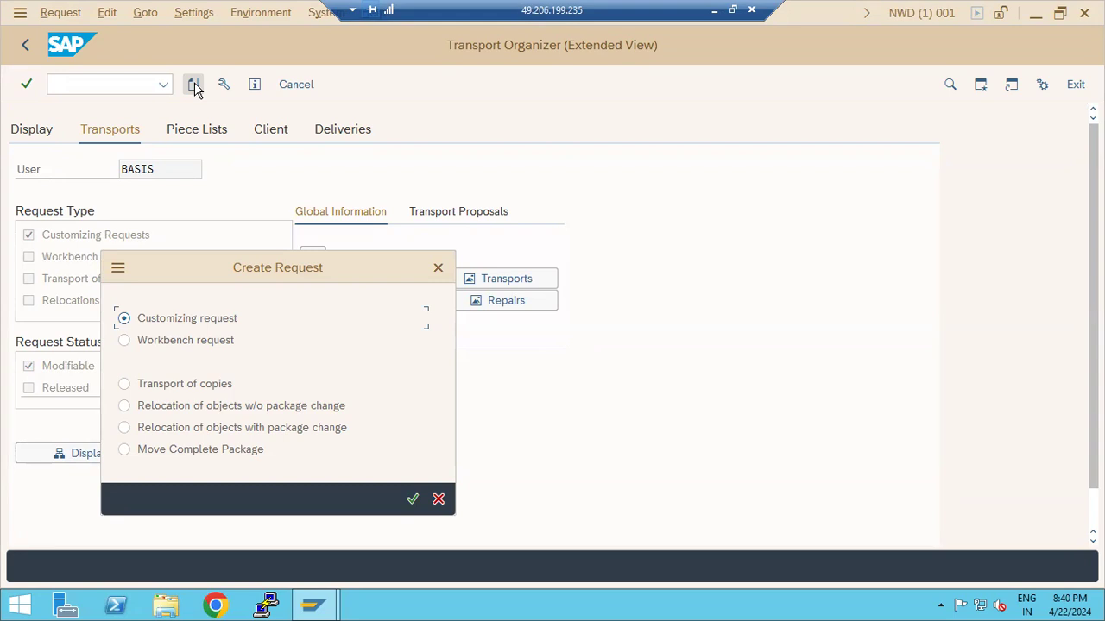
click(163, 347)
click(162, 386)
click(165, 328)
click(186, 342)
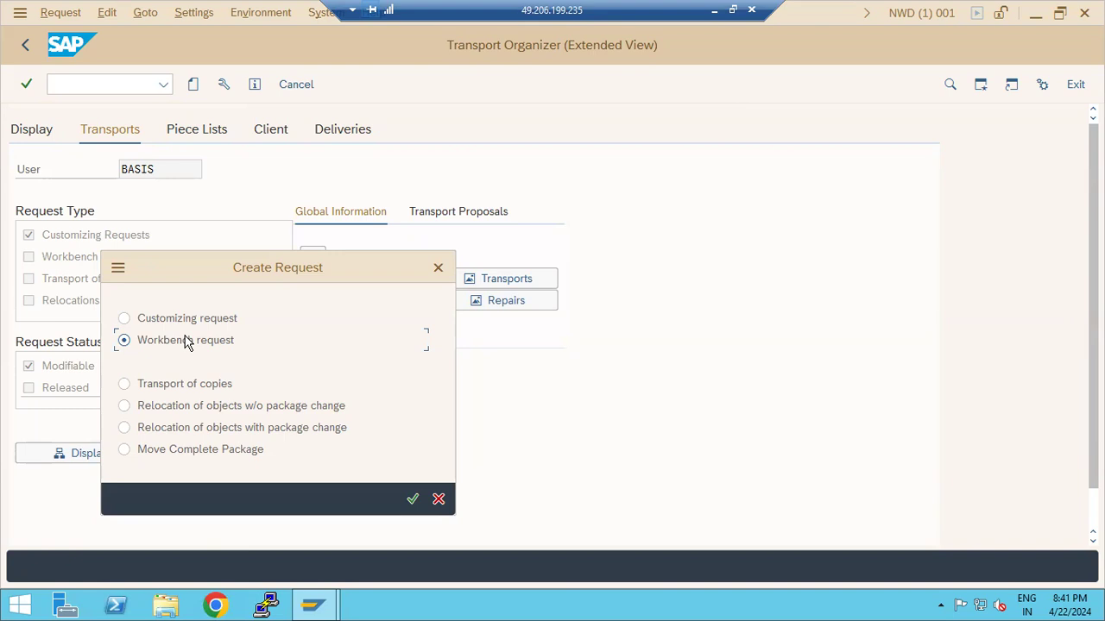
click(178, 390)
click(198, 323)
click(199, 339)
click(198, 324)
click(197, 340)
click(413, 499)
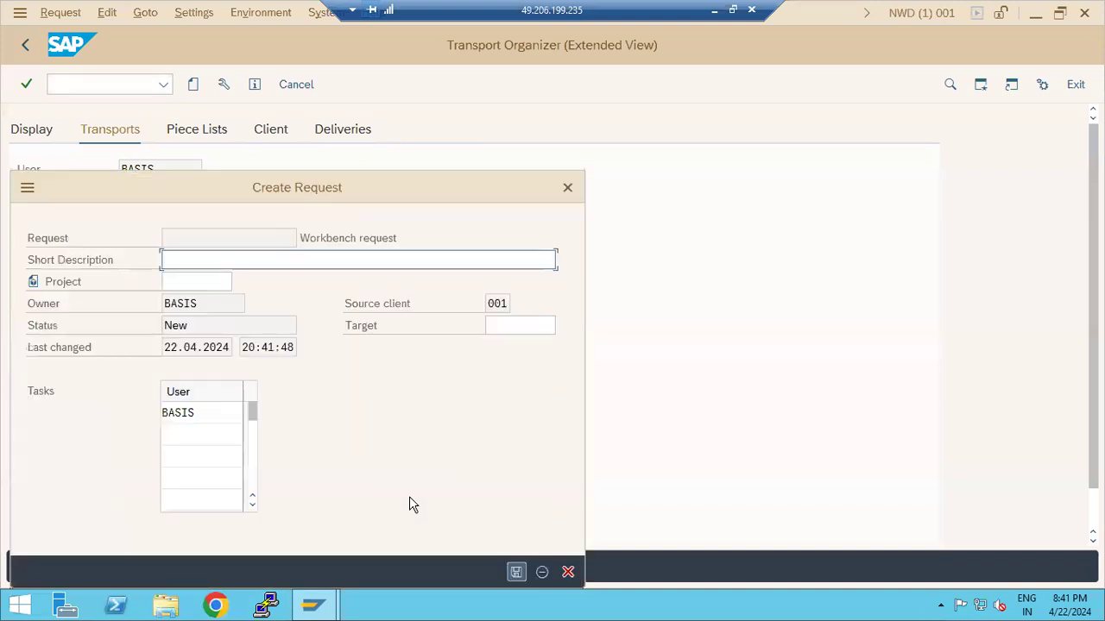
Give the workbench request the short description "TBLE changes to production", save it and select the new request
drag(190, 198, 293, 166)
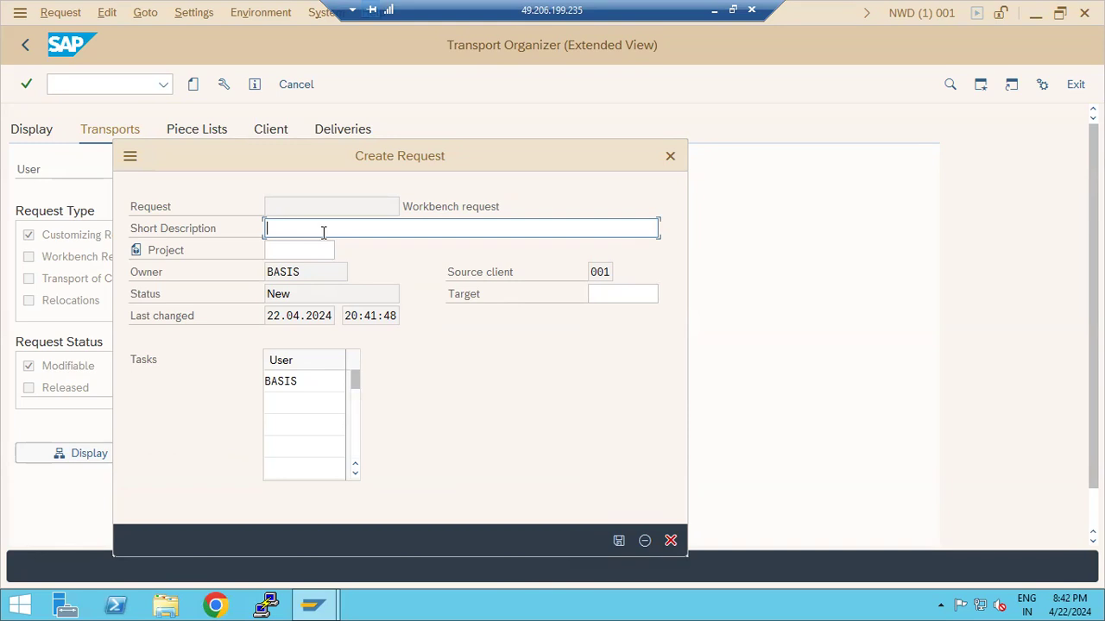
text(TBLE changes to production)
click(620, 541)
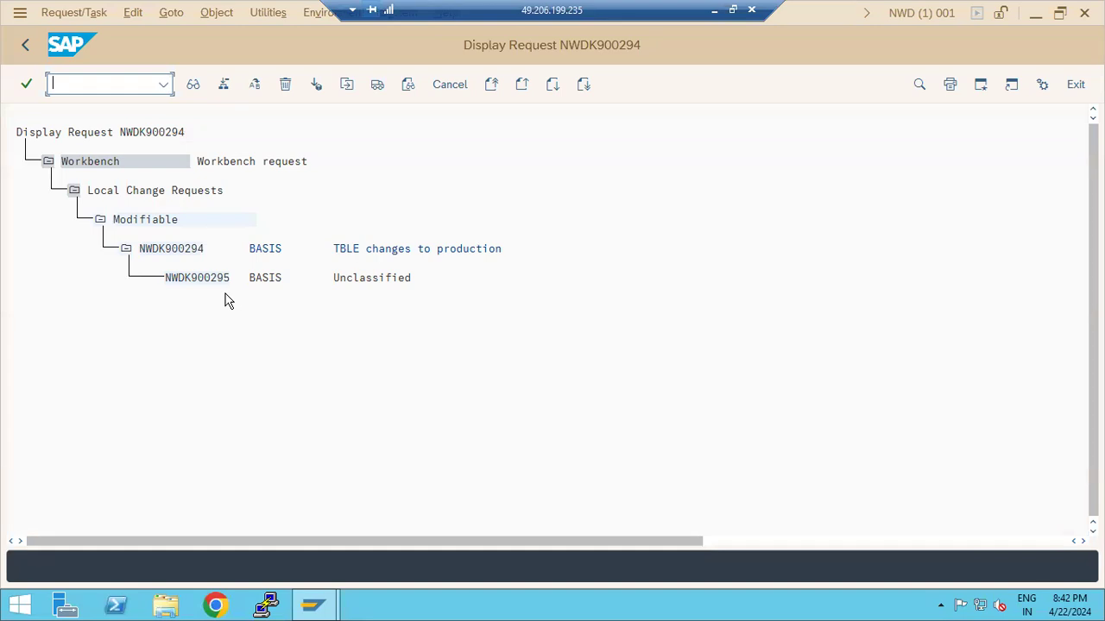
click(196, 249)
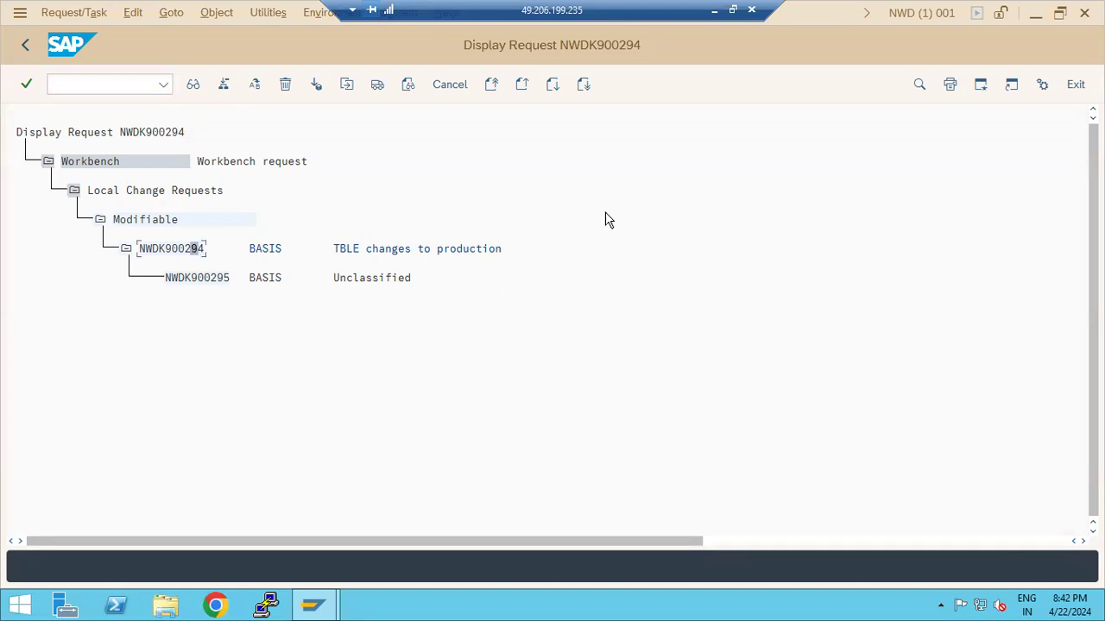
Switch to Paint and note the request naming format "TR = <SID>K9<NNNN>" with the example "NWDK900001" beneath it
click(714, 10)
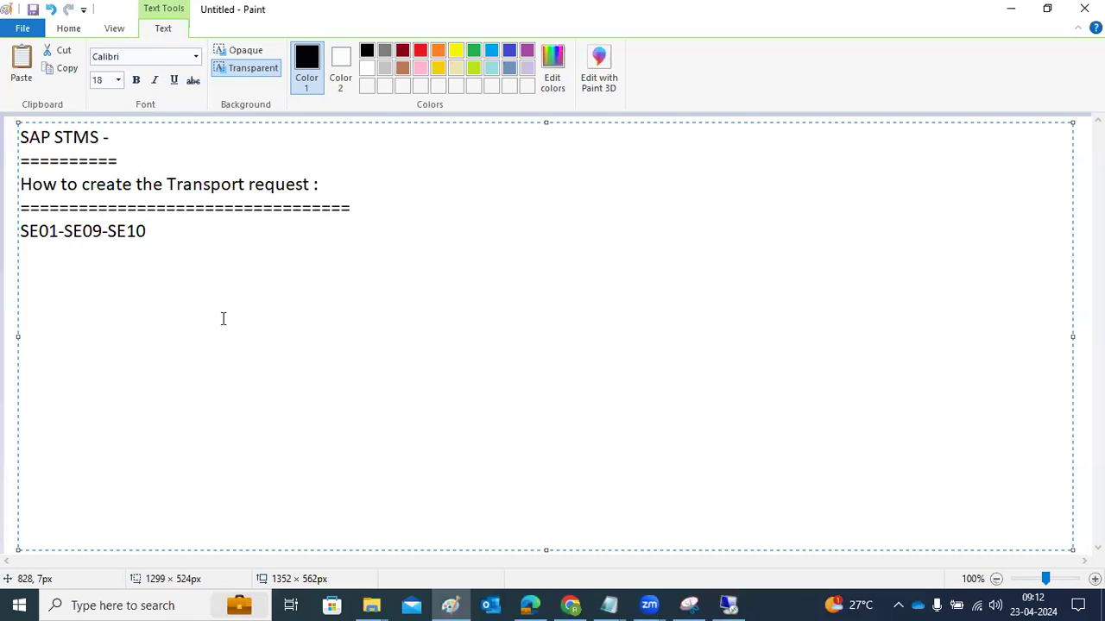
key(Return)
key(Return)
text(TR = <SID>K9)
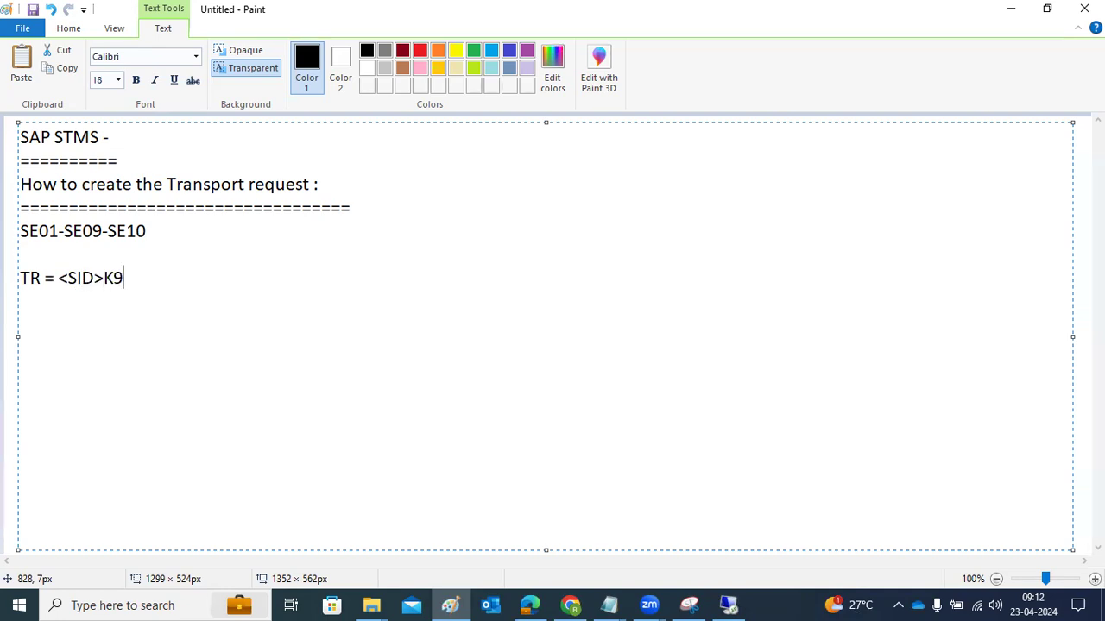
text(<NNNN>)
key(Return)
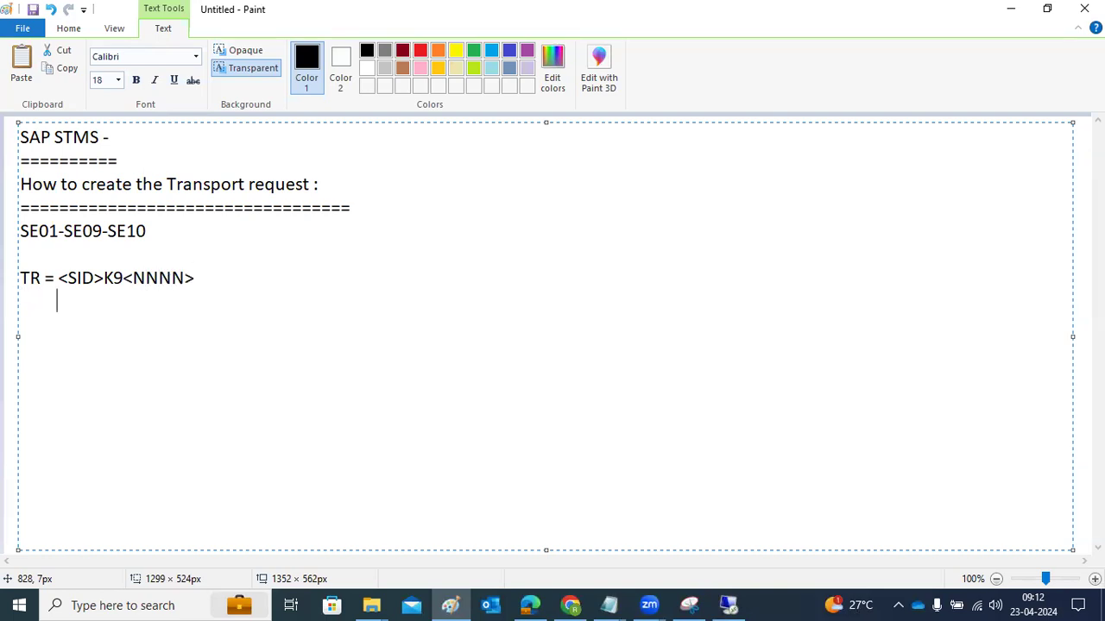
text(NWDK900001)
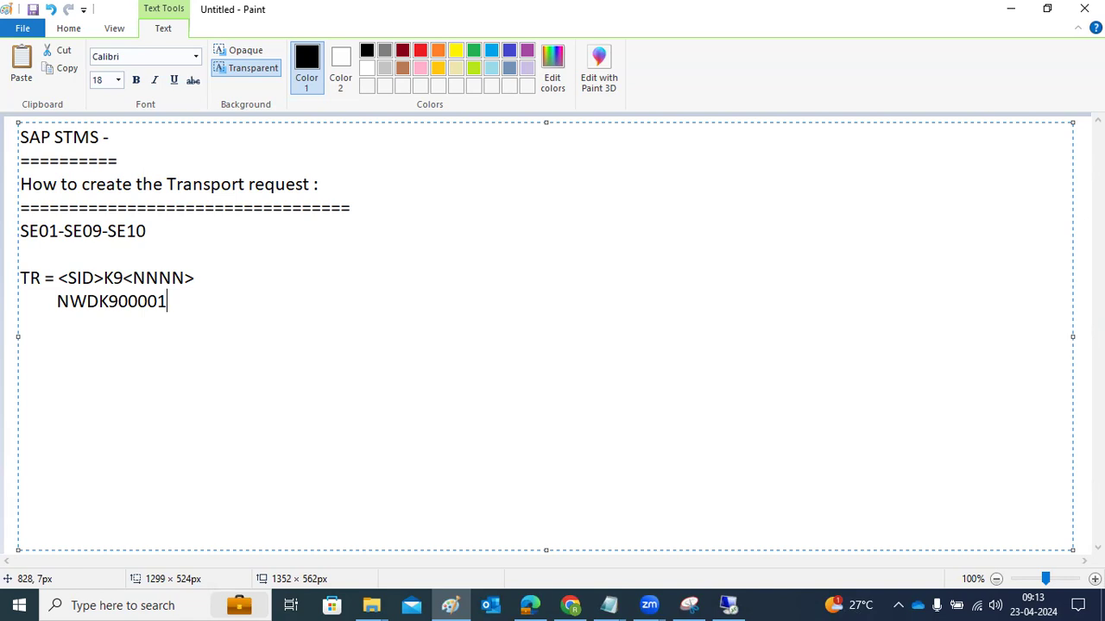
Return to the remote session, open request NWDK900294 in change mode and set the first object's program ID to R3TR (Full Object)
click(728, 605)
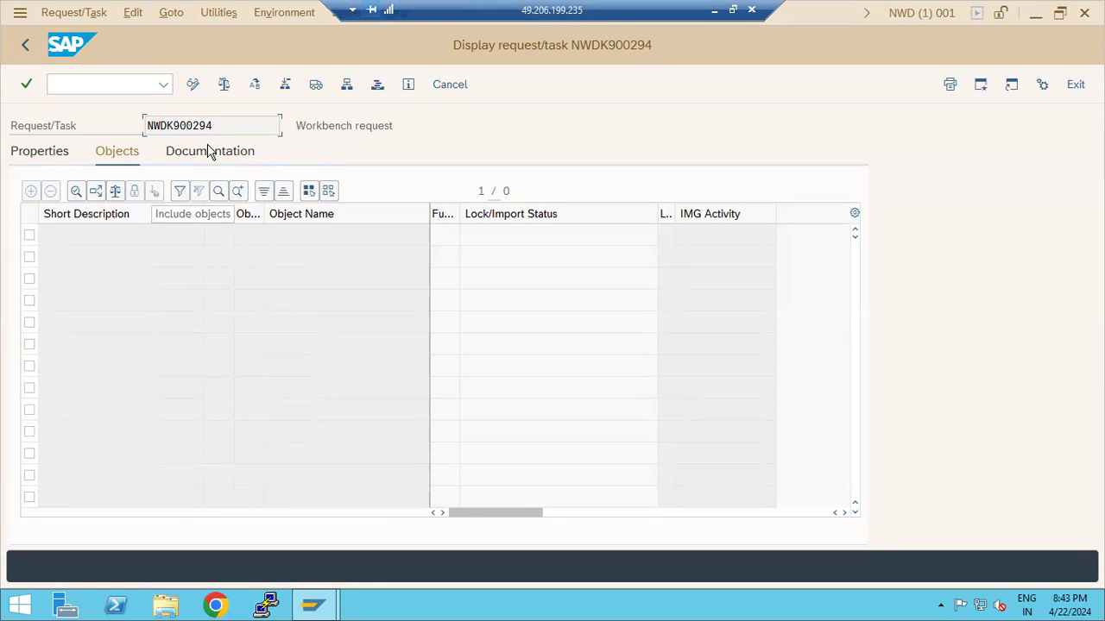
click(192, 85)
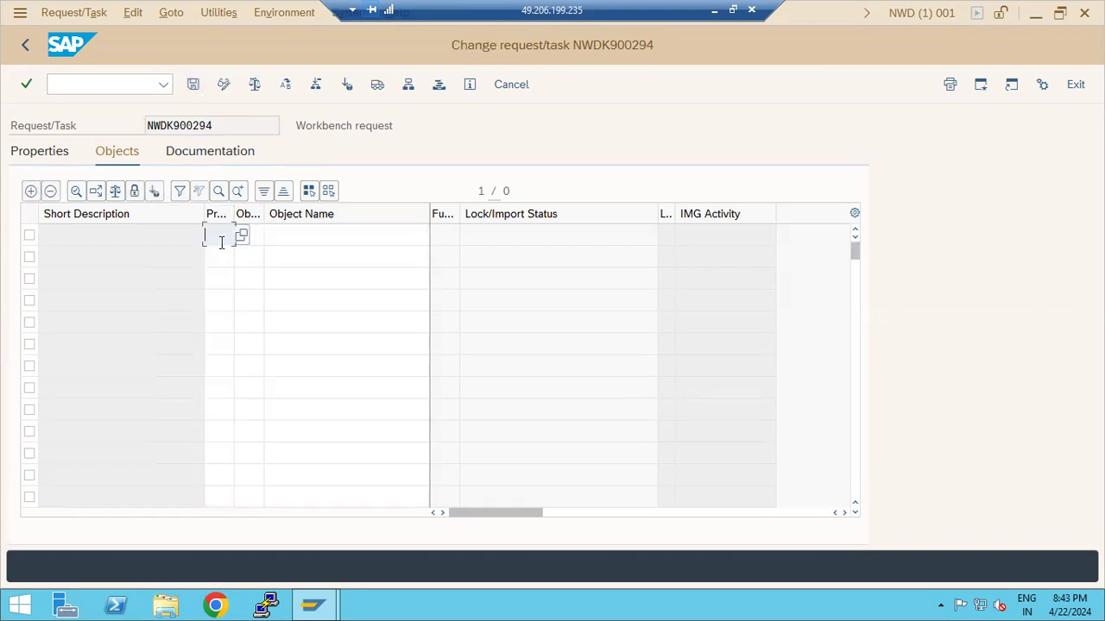
click(221, 243)
click(242, 237)
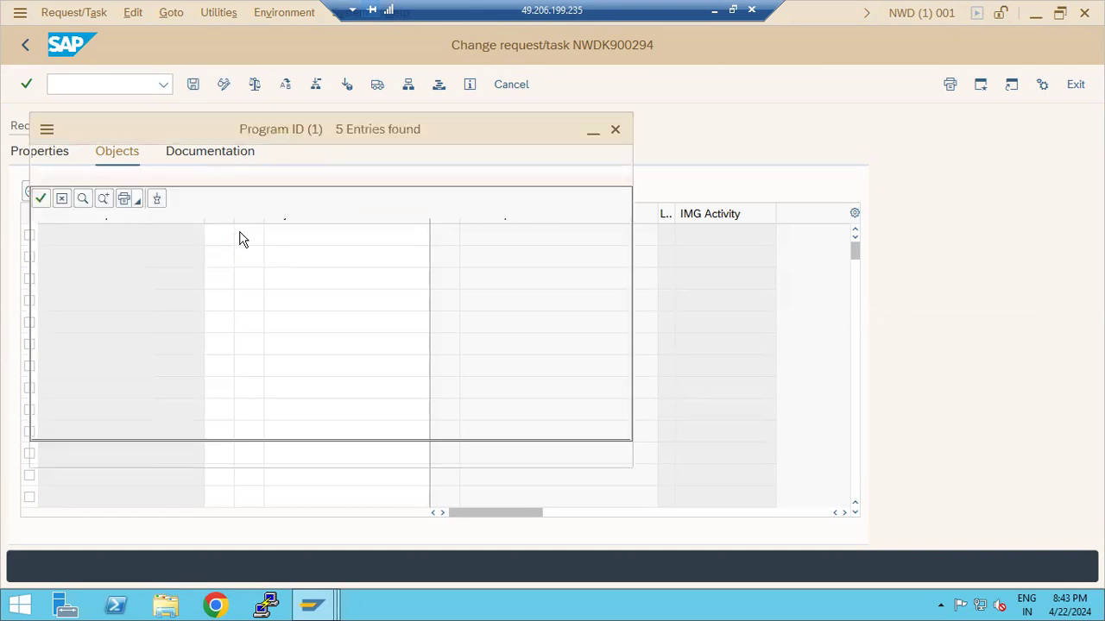
double_click(102, 337)
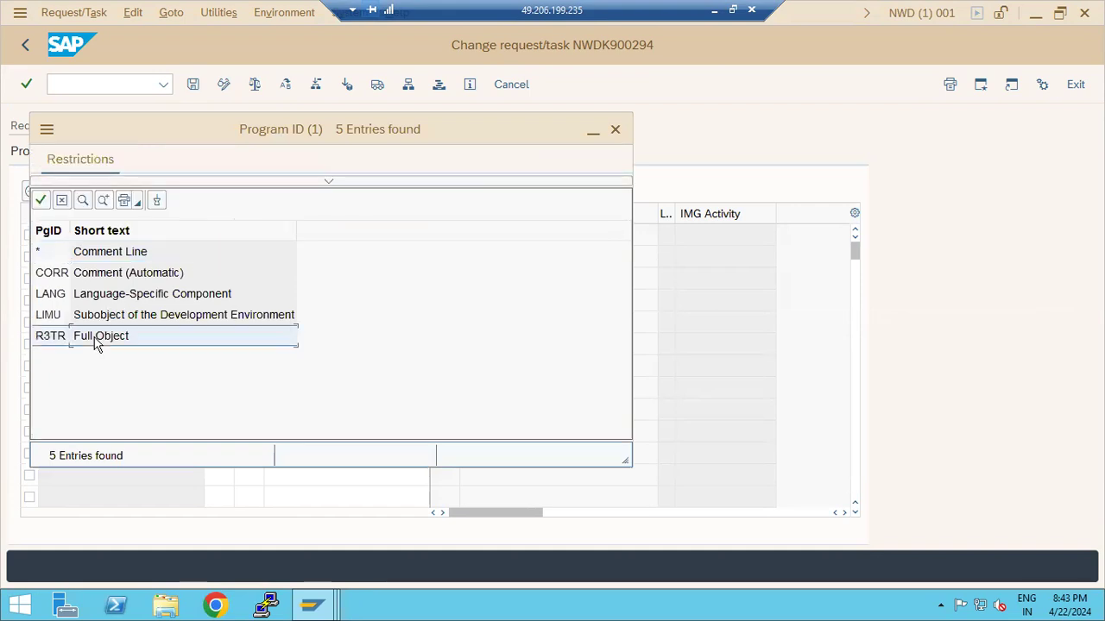
Examine the list of available object types for the R3TR entry, and close it without choosing one
click(255, 236)
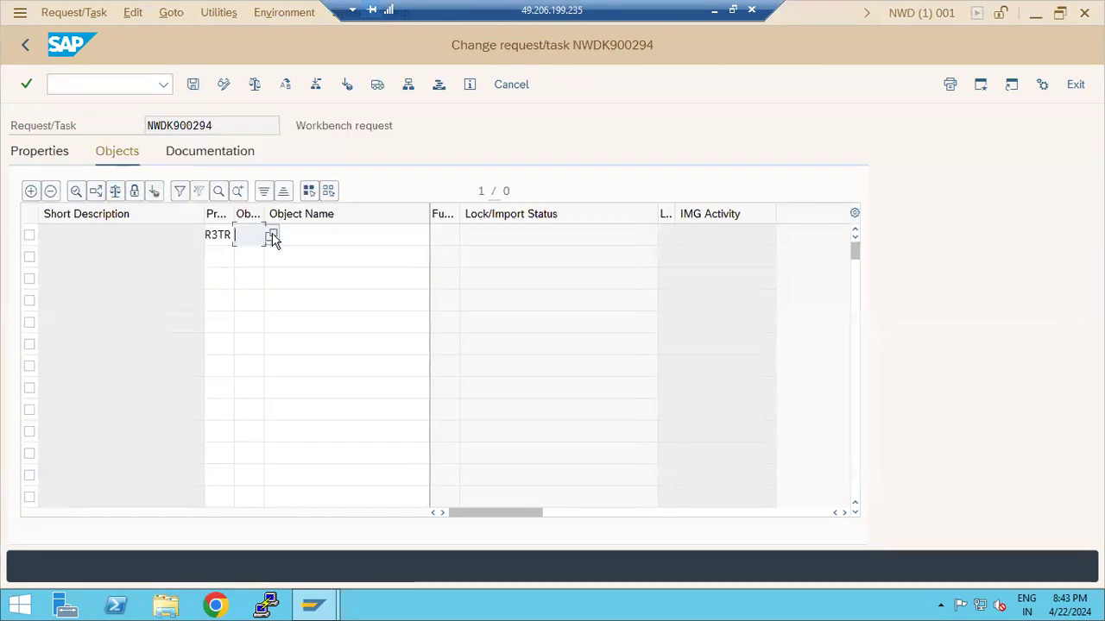
click(272, 236)
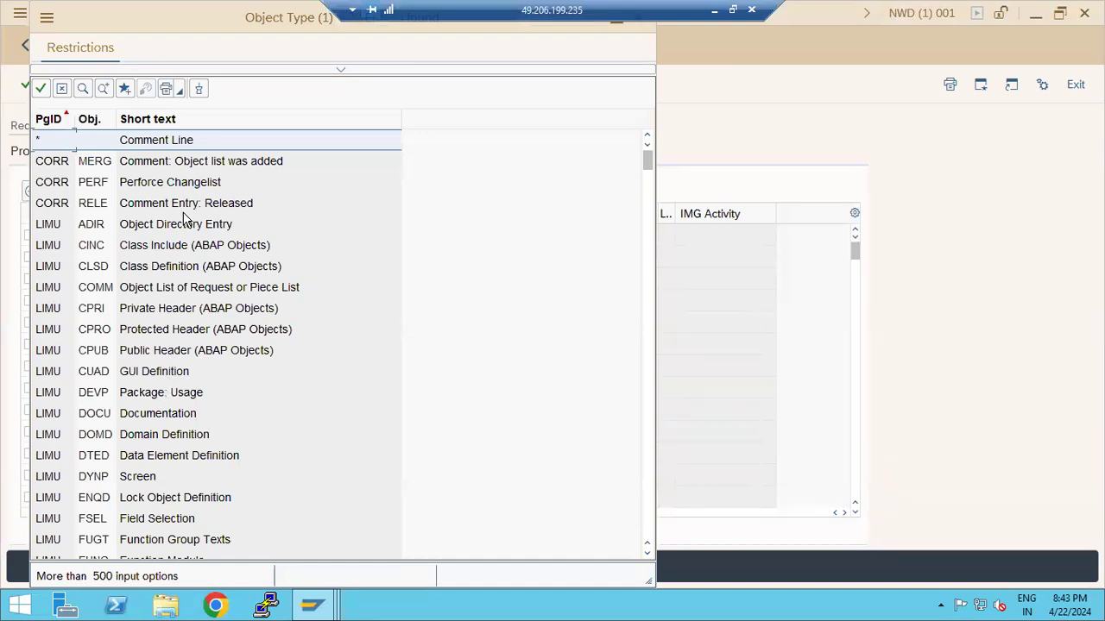
scroll(155, 447, down, 7)
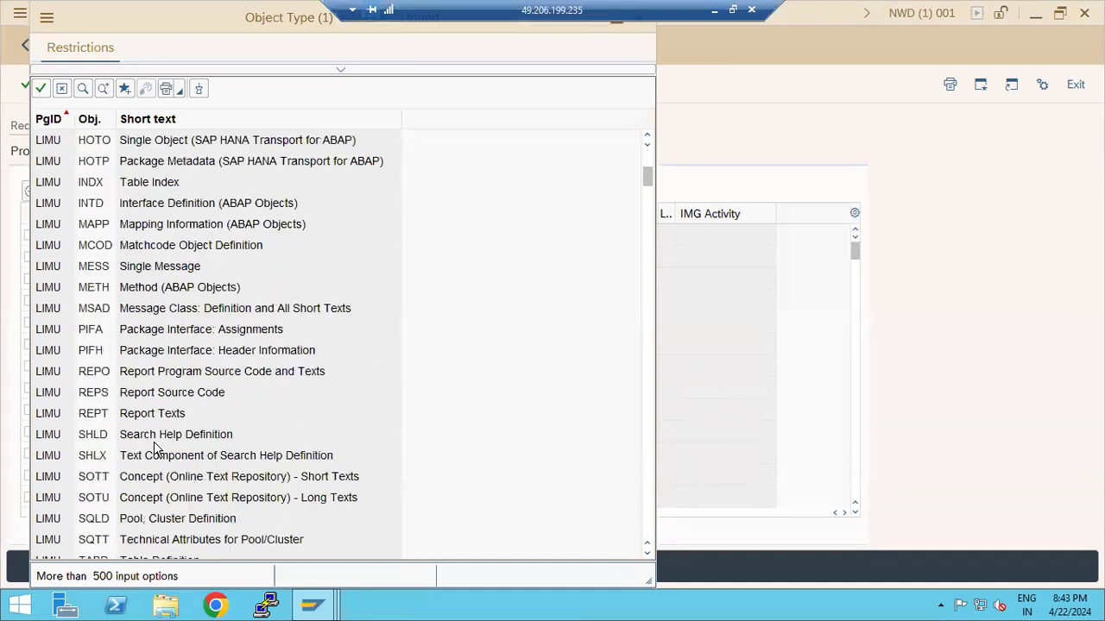
scroll(155, 447, down, 1)
scroll(155, 447, up, 3)
scroll(156, 447, down, 3)
scroll(155, 447, down, 3)
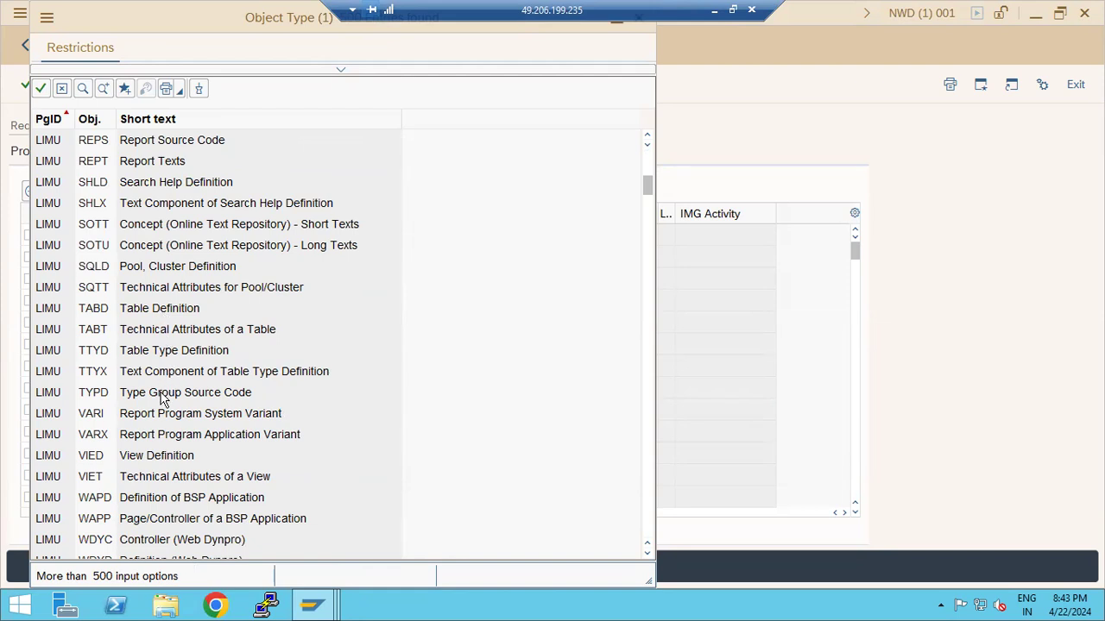
scroll(152, 445, down, 8)
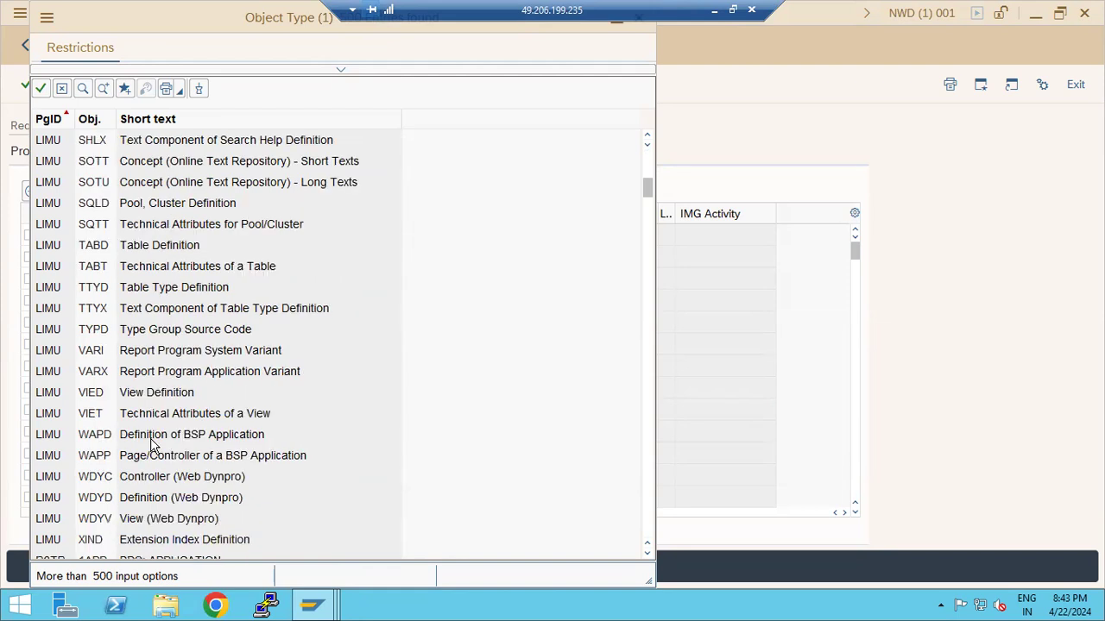
scroll(152, 444, down, 20)
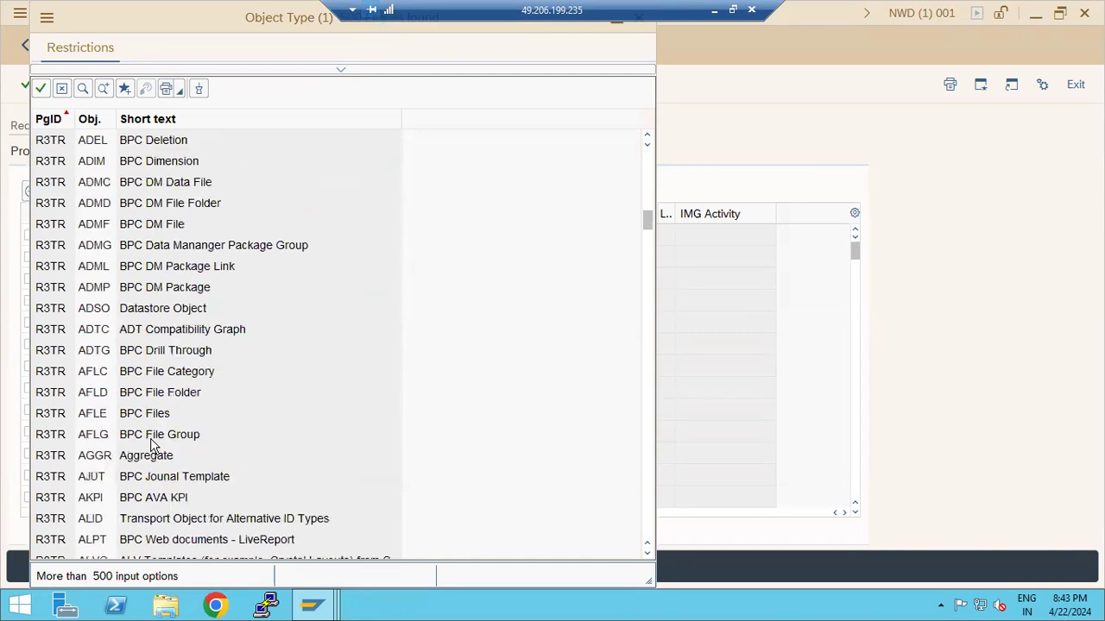
scroll(155, 444, down, 11)
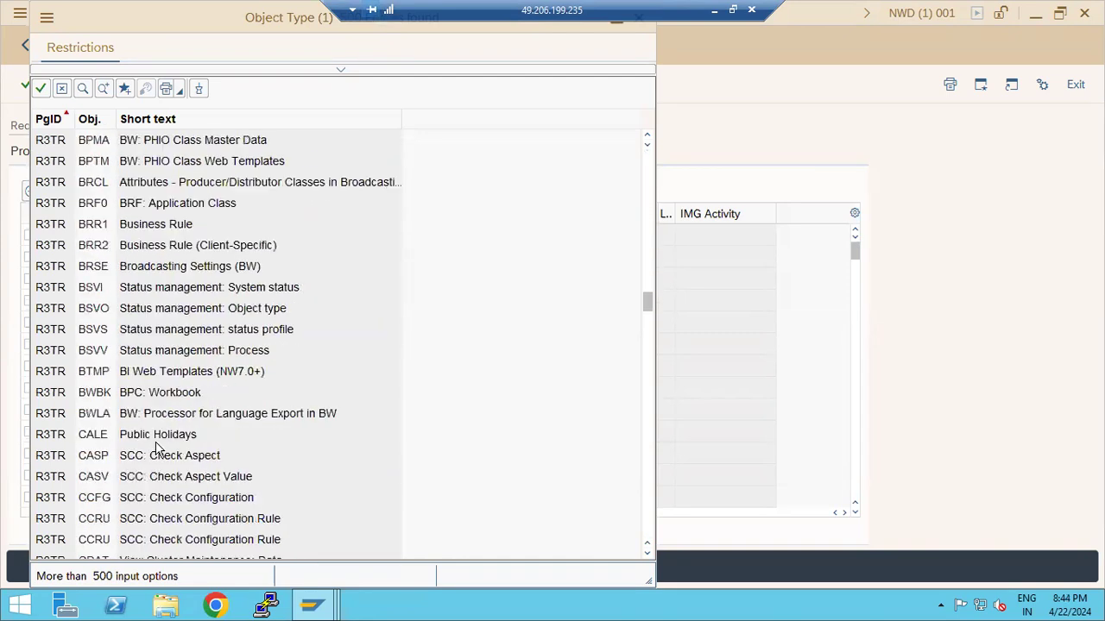
drag(168, 13, 248, 160)
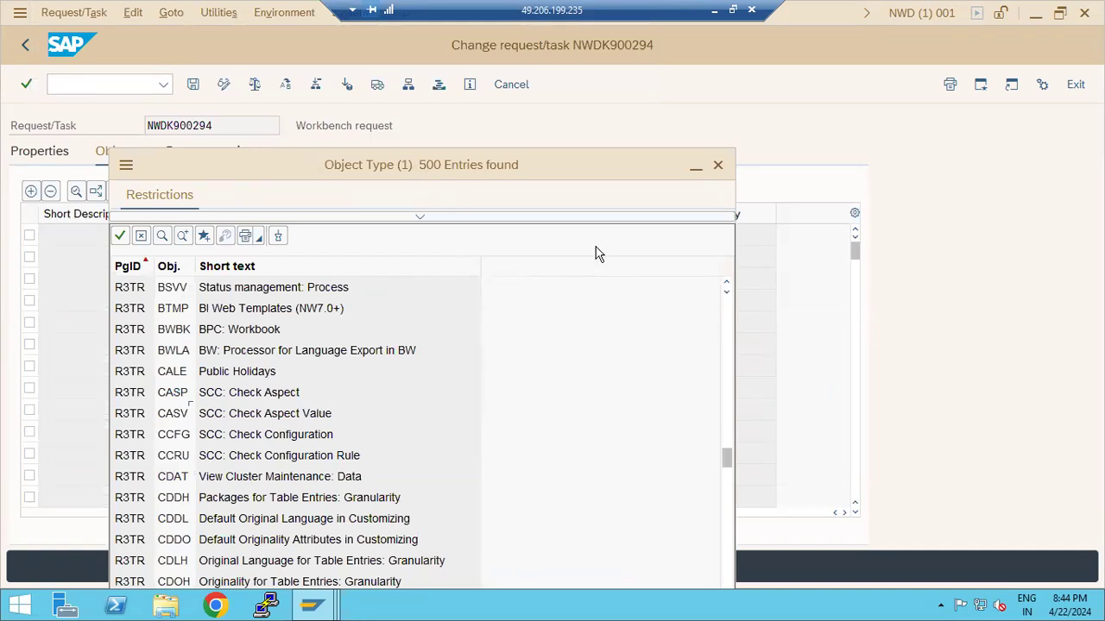
click(718, 164)
Set the R3TR entry's object type to TABU and its object name to TBDLS
click(252, 236)
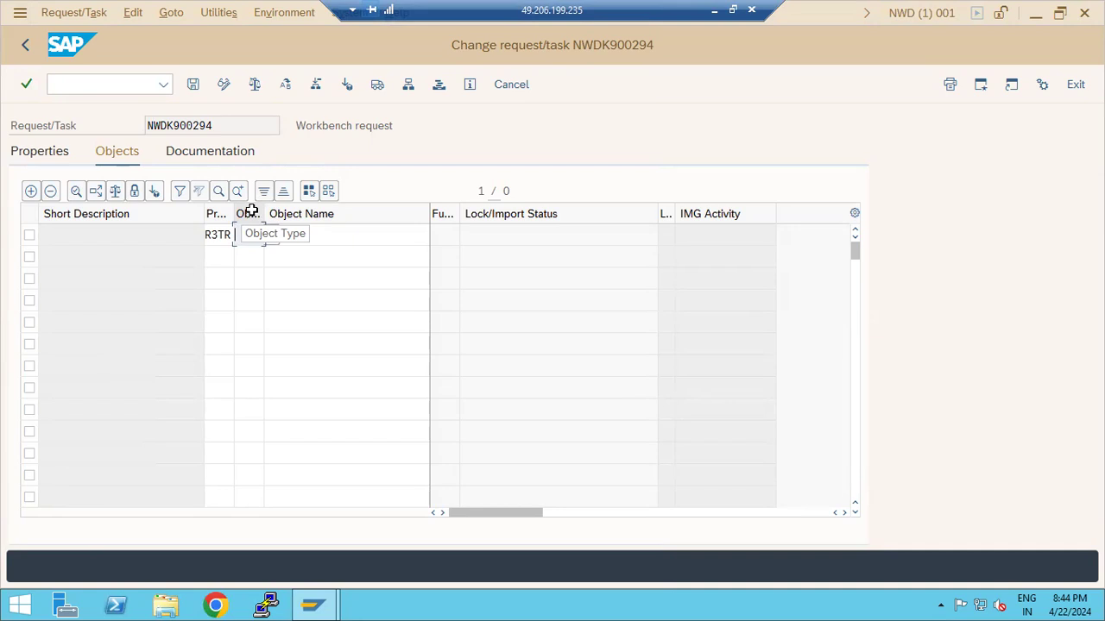
text(TABU)
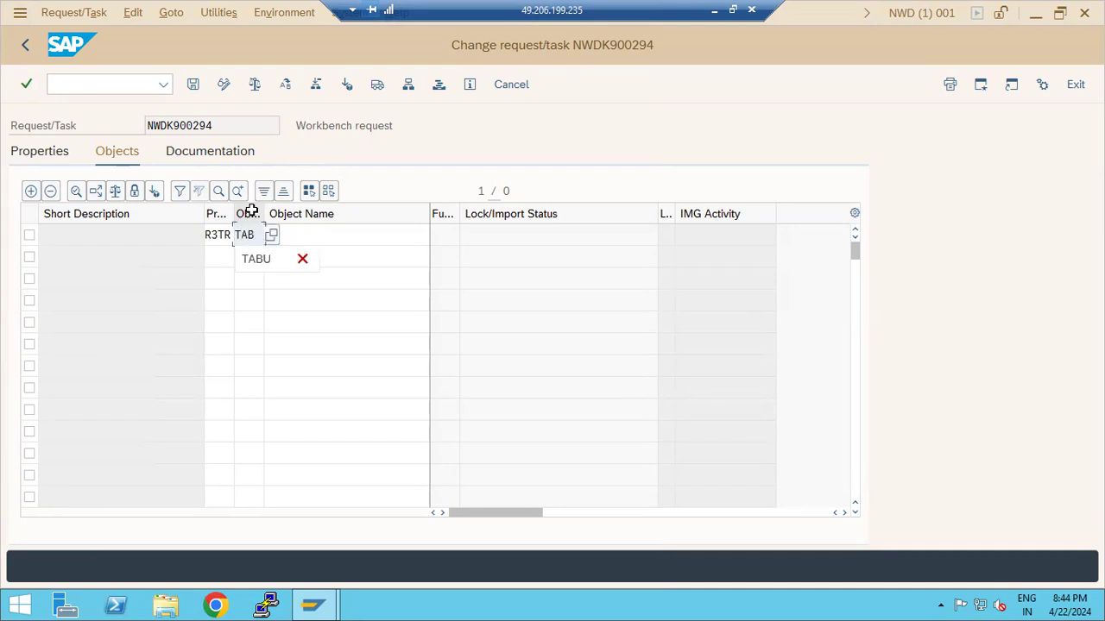
click(315, 237)
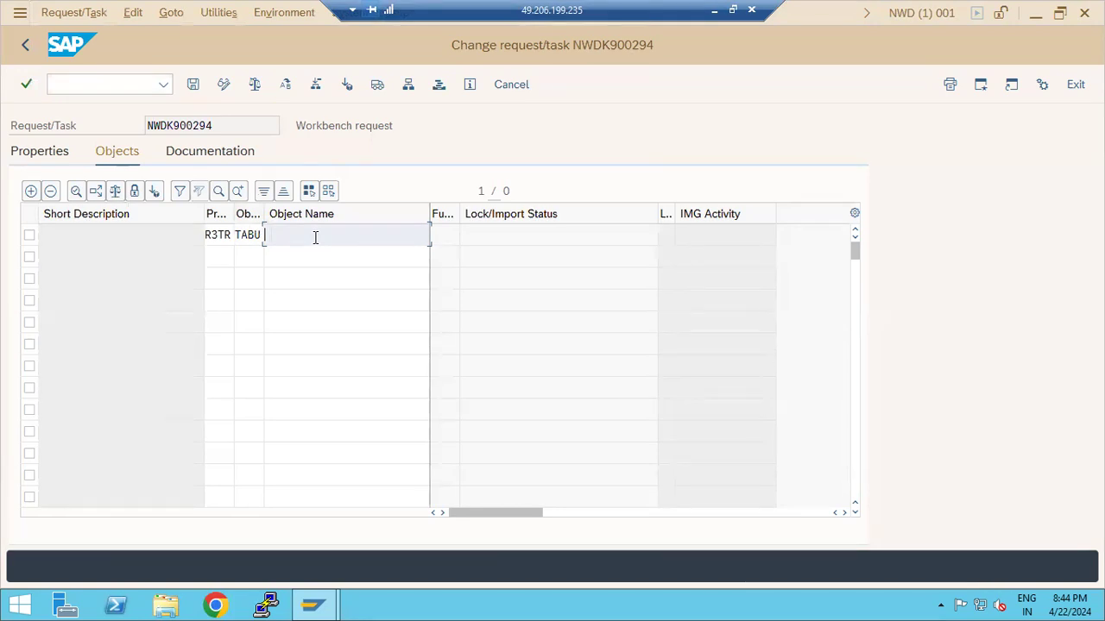
text(DBS)
text(B)
key(BackSpace)
key(BackSpace)
text(BDLS)
key(Return)
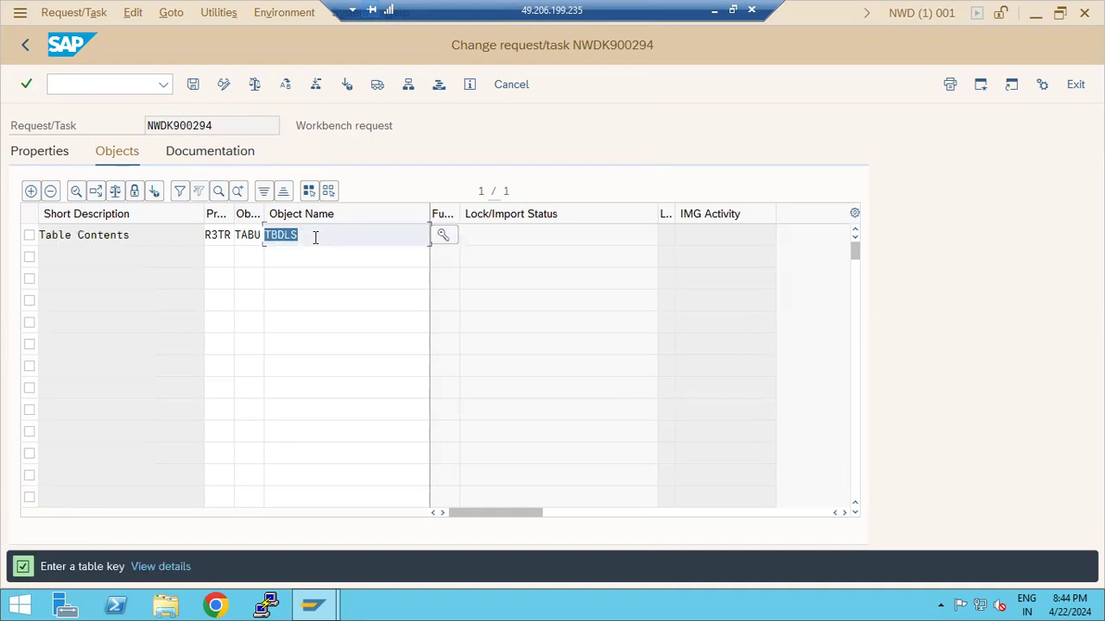
Enter * as the table key for the TBDLS object and save the request
click(442, 236)
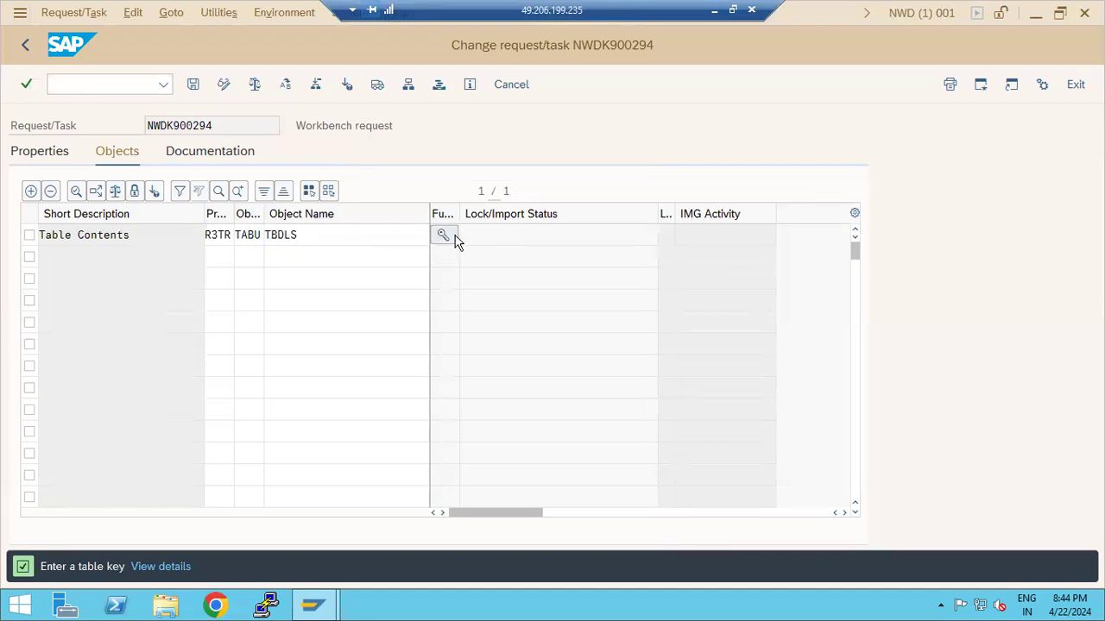
text(*)
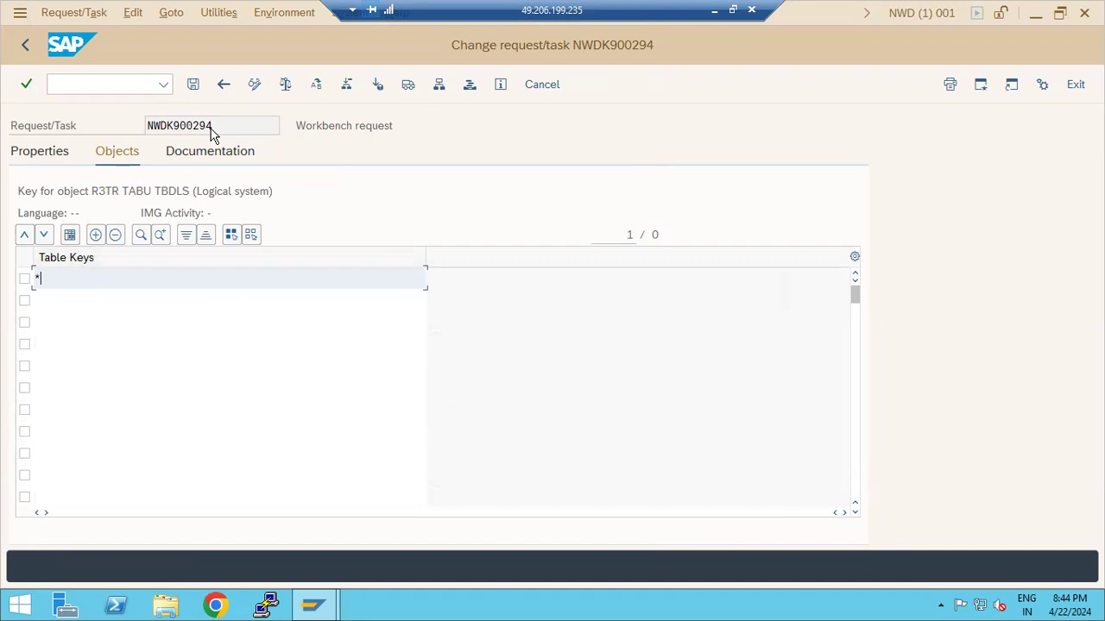
key(ctrl+s)
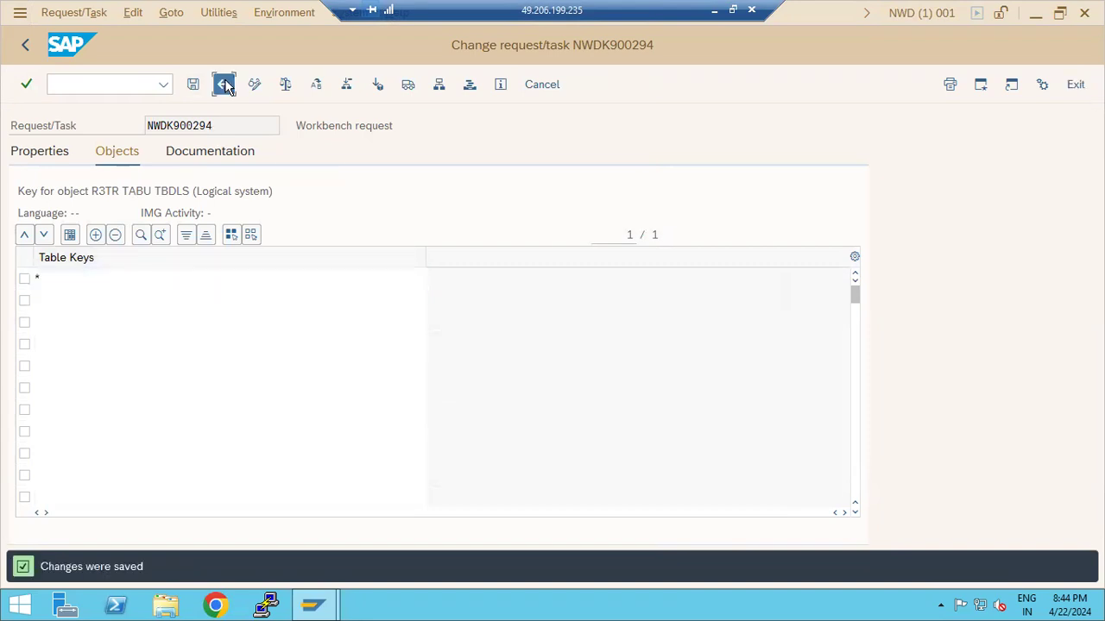
Return to the object list of NWDK900294, highlight the TBDLS entry and release the request directly
click(224, 84)
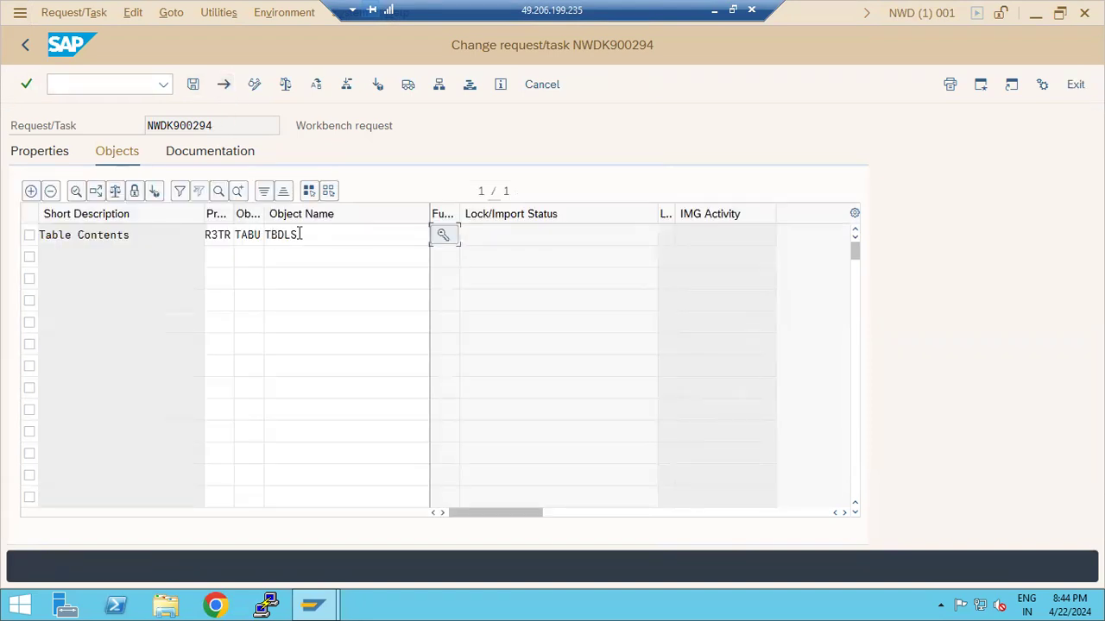
click(300, 234)
drag(300, 234, 260, 234)
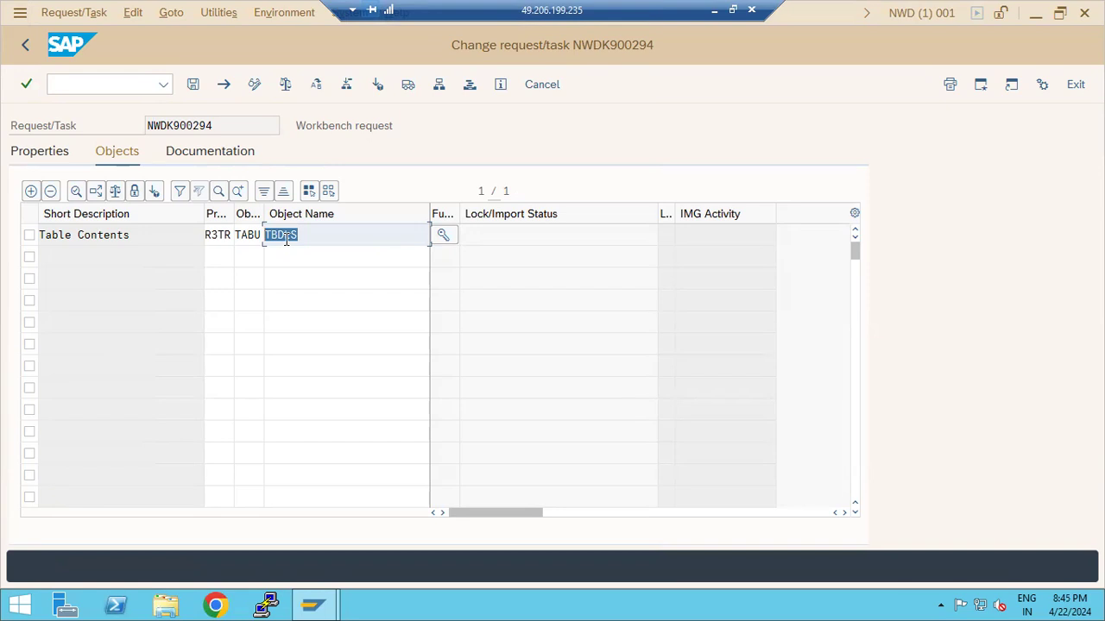
click(407, 86)
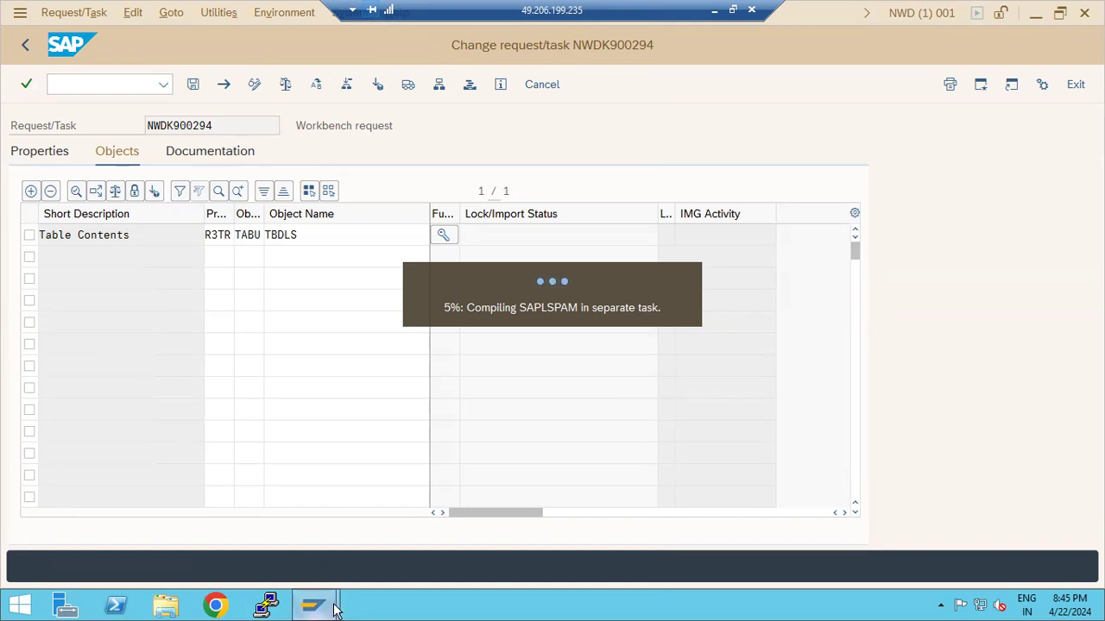
Open the SAP NW DEVELOPMENT connection from SAP Logon and return to the NWDK900294 window to check on the release
mouse_move(335, 604)
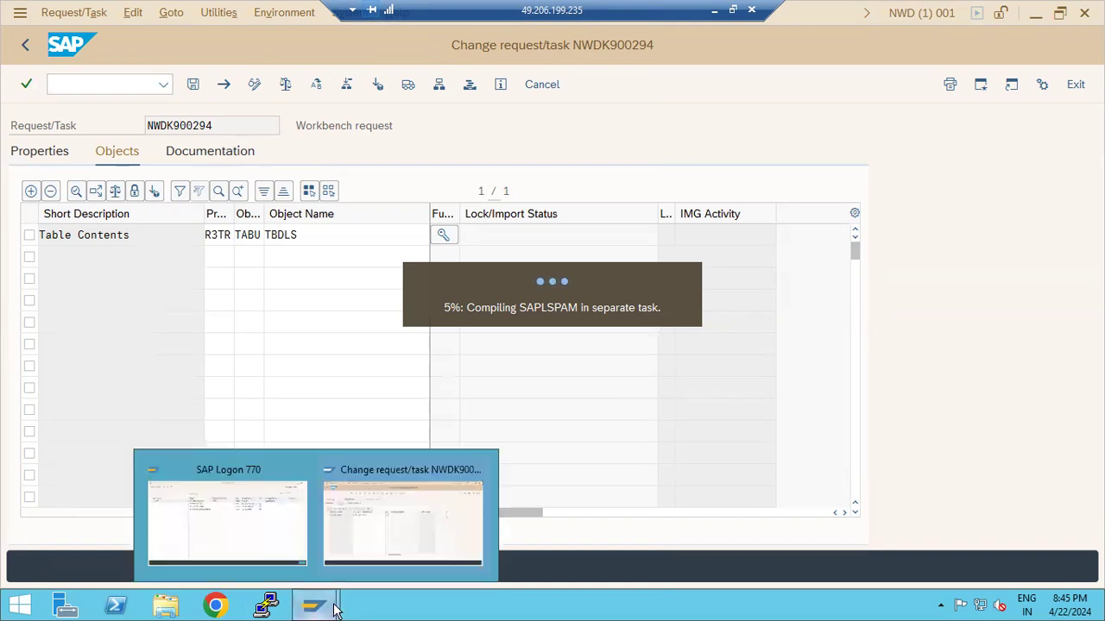
click(252, 516)
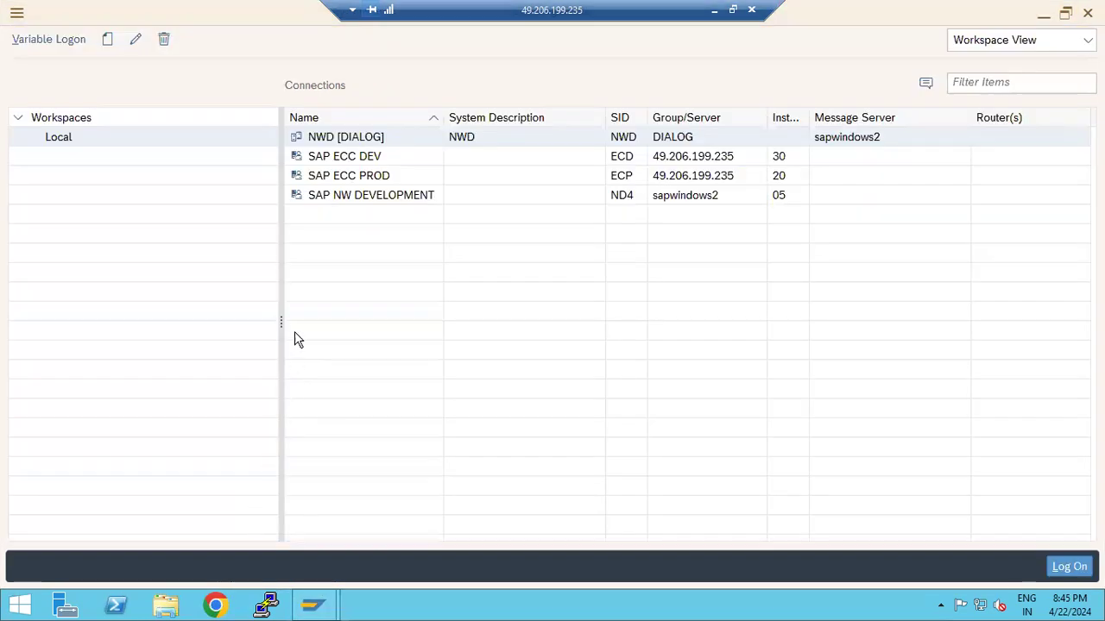
double_click(330, 189)
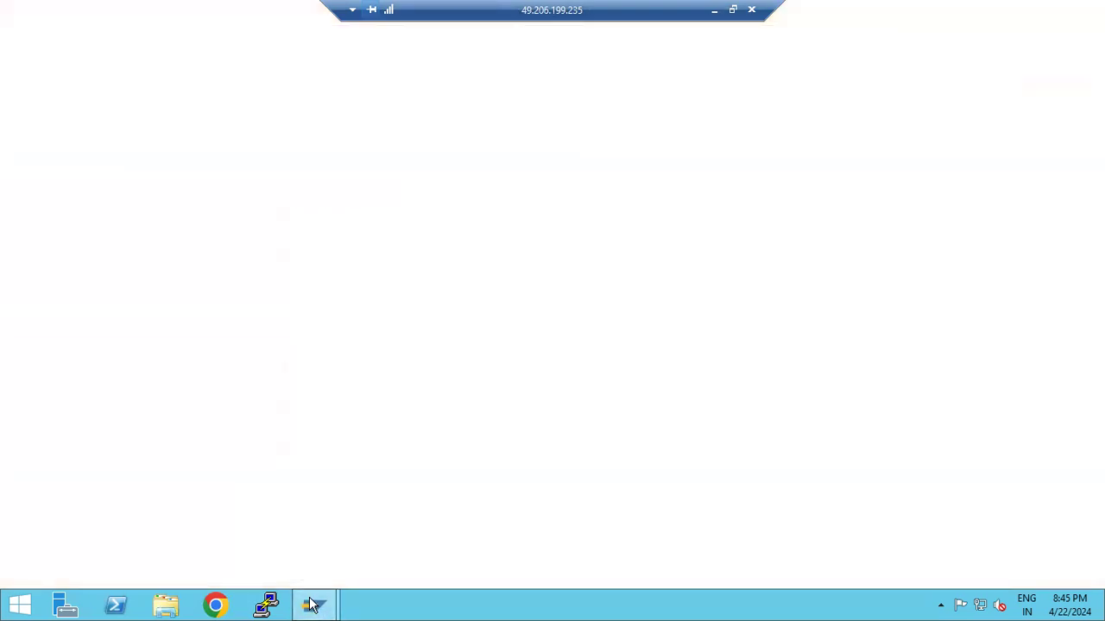
mouse_move(311, 604)
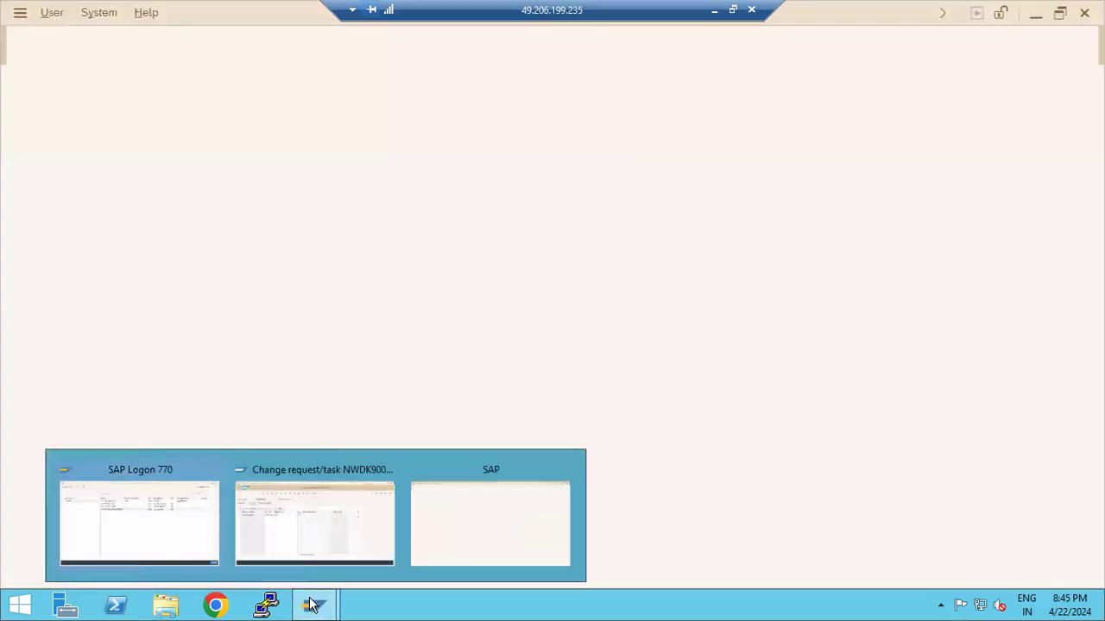
click(372, 534)
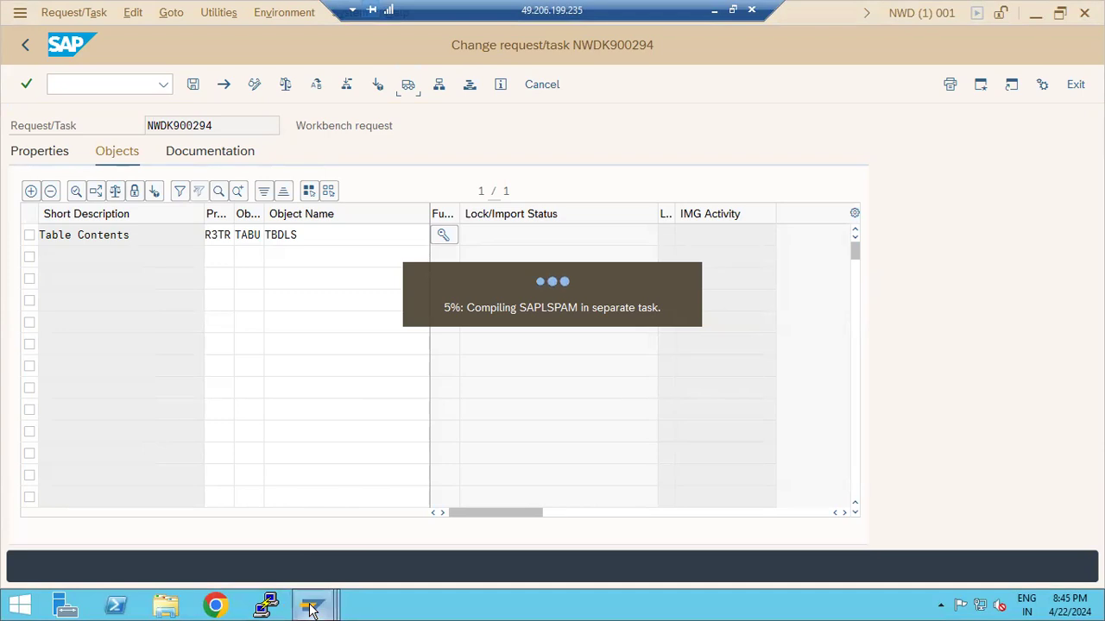
mouse_move(332, 609)
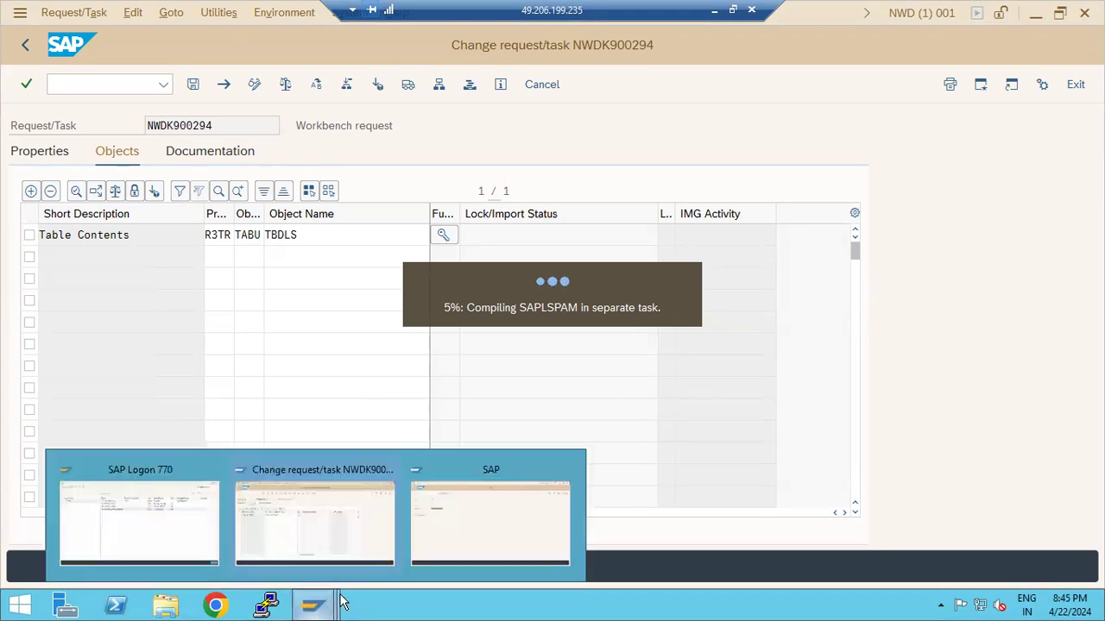
Switch to File Explorer and open the transport directory usr\sap\trans on the SAP (E:) drive
click(166, 607)
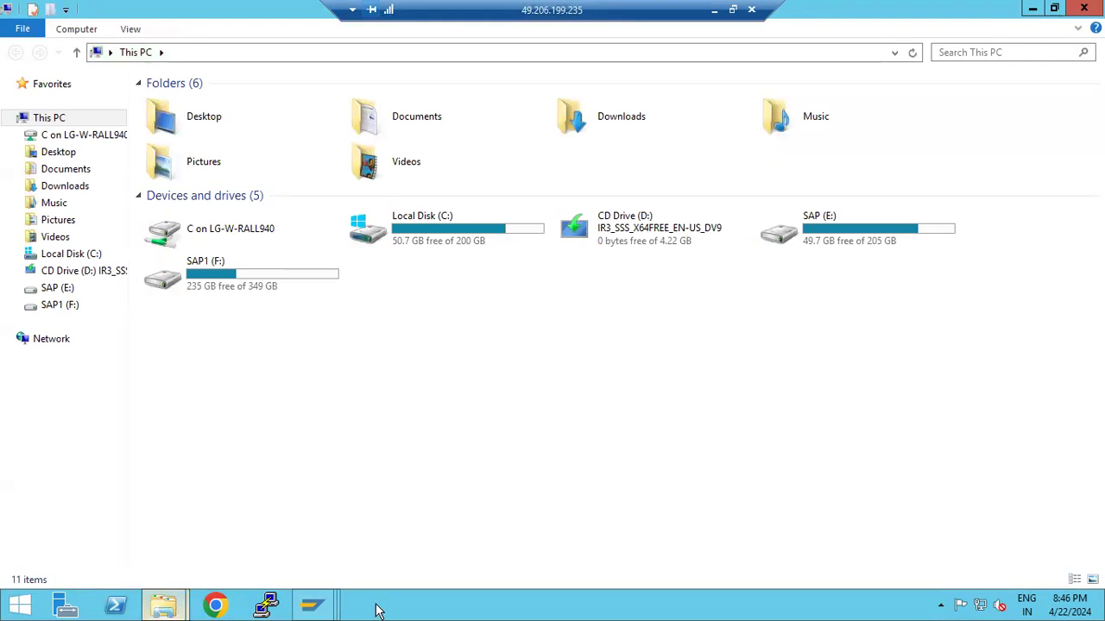
double_click(837, 242)
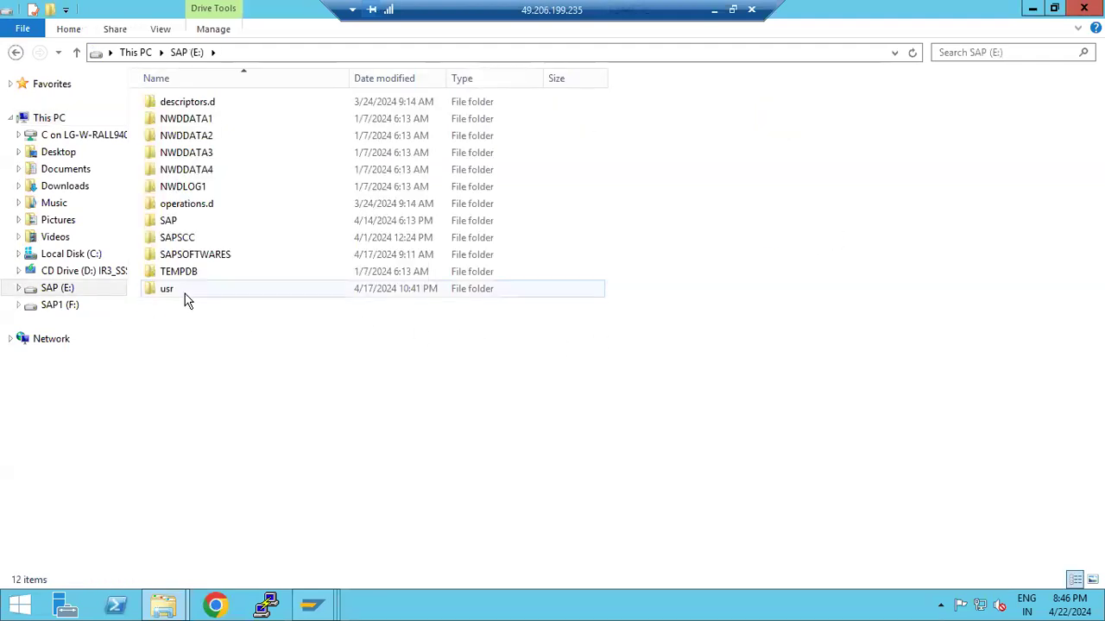
double_click(183, 293)
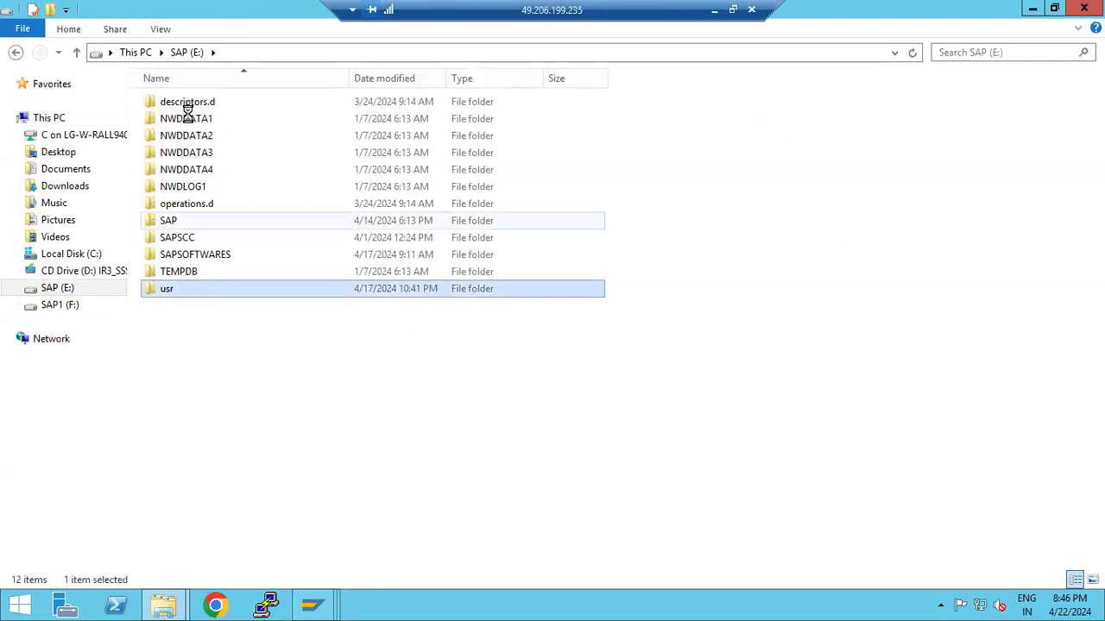
double_click(189, 106)
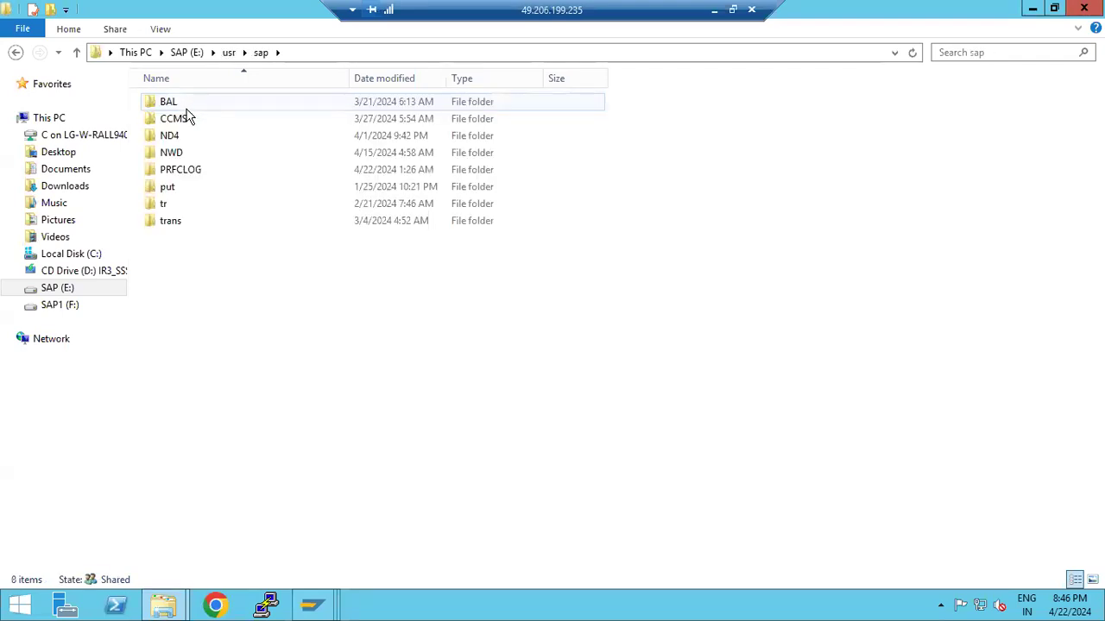
click(177, 221)
double_click(177, 221)
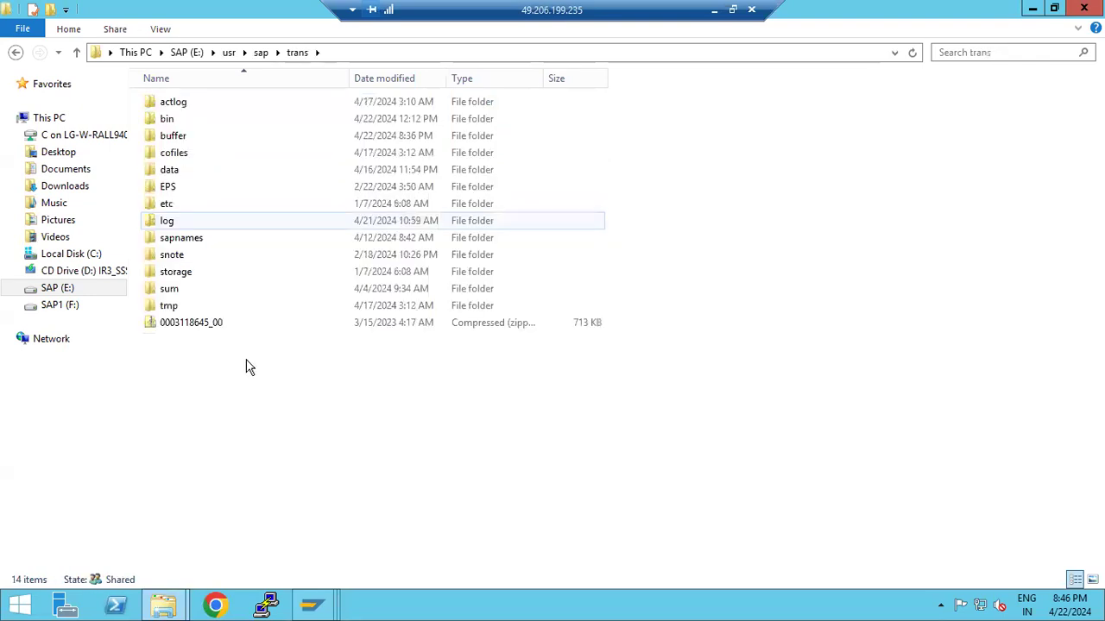
Examine the contents of the bin and buffer folders in the trans directory
double_click(190, 126)
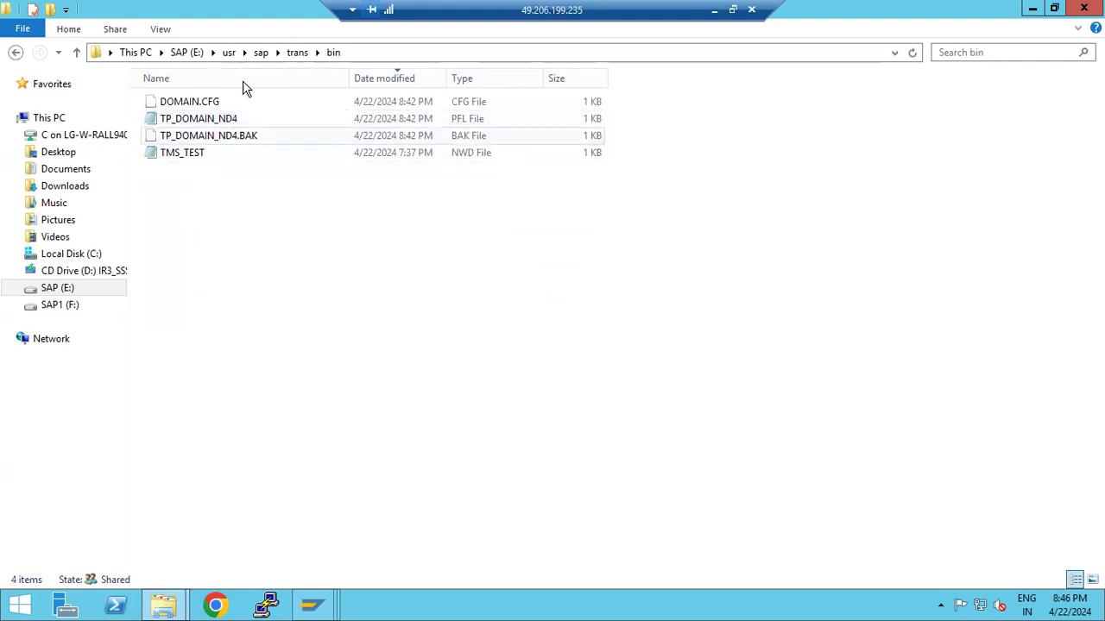
key(BackSpace)
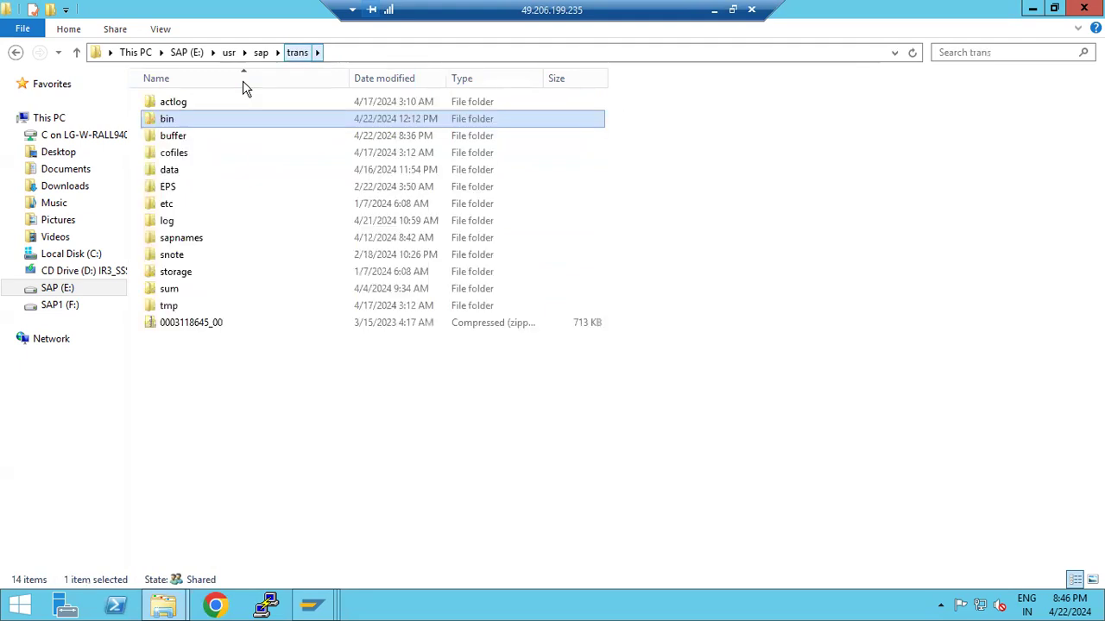
click(190, 142)
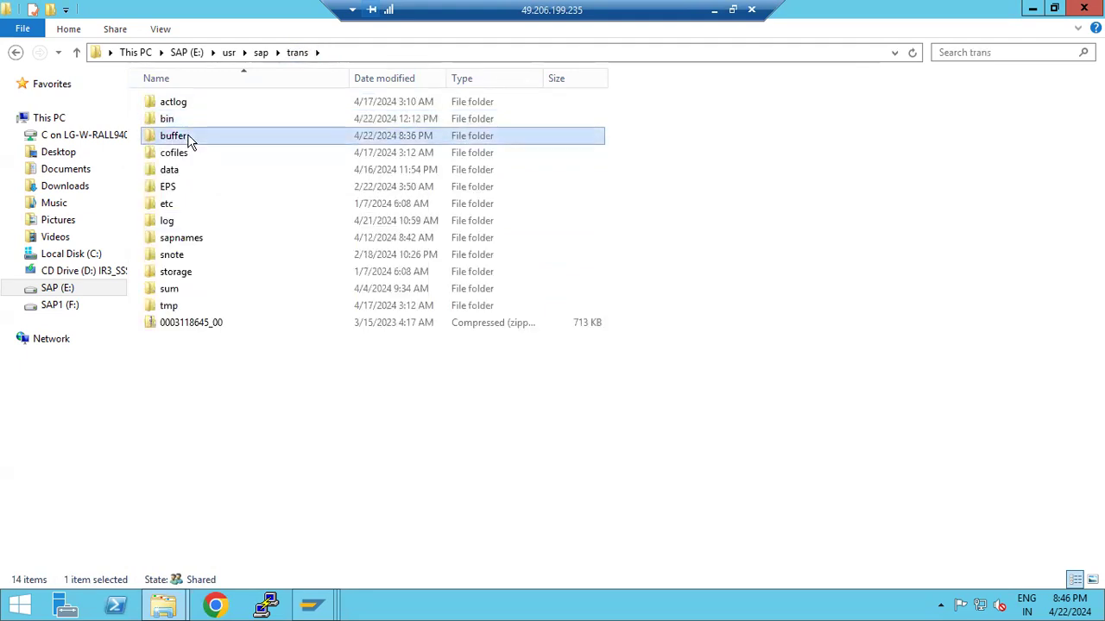
double_click(195, 141)
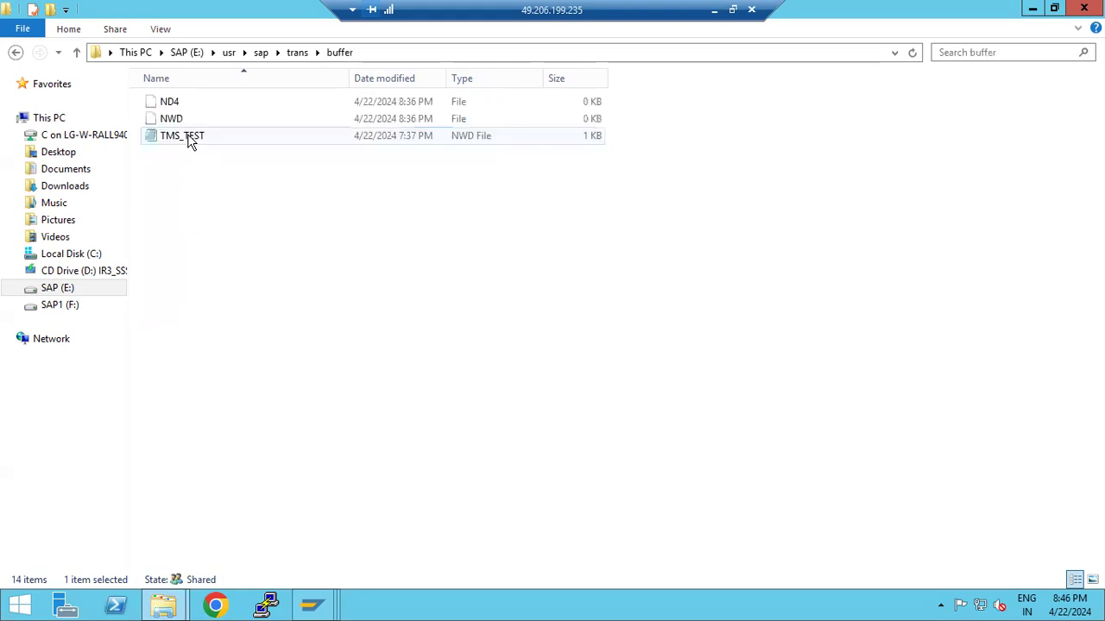
key(BackSpace)
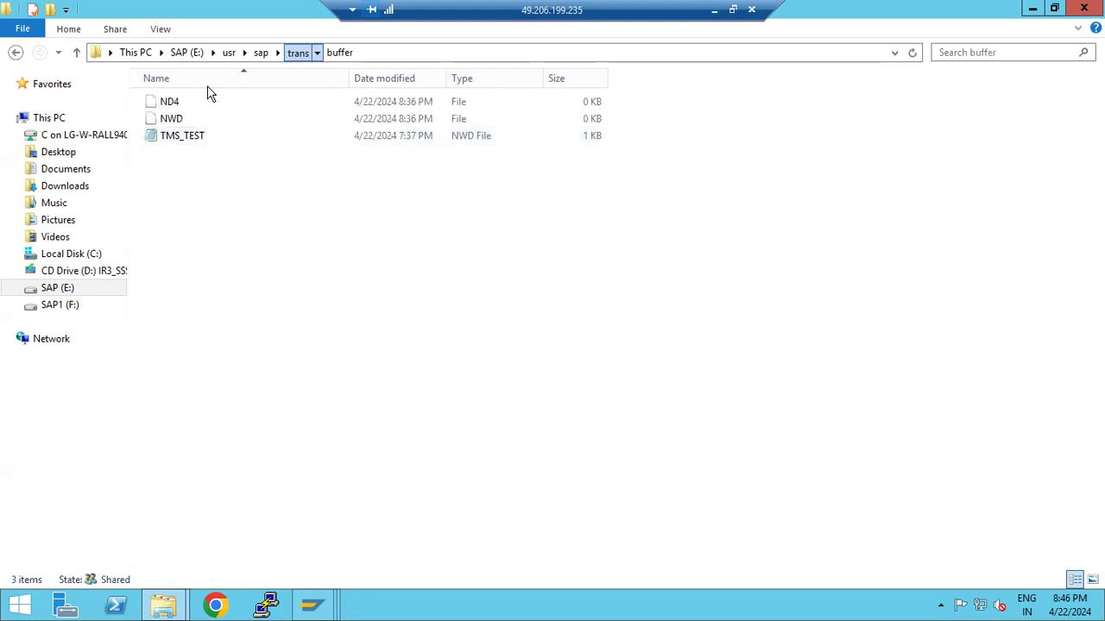
Switch back to the NWD session in SAP, leave the request and start transaction SE09
click(313, 610)
click(328, 555)
click(25, 45)
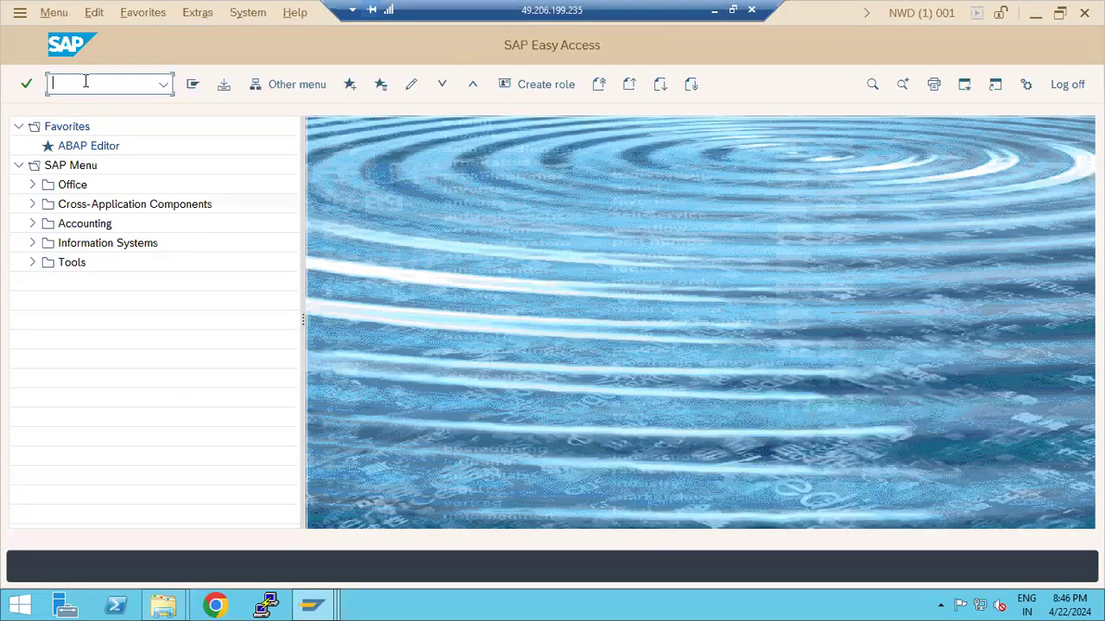
text(se09)
key(Return)
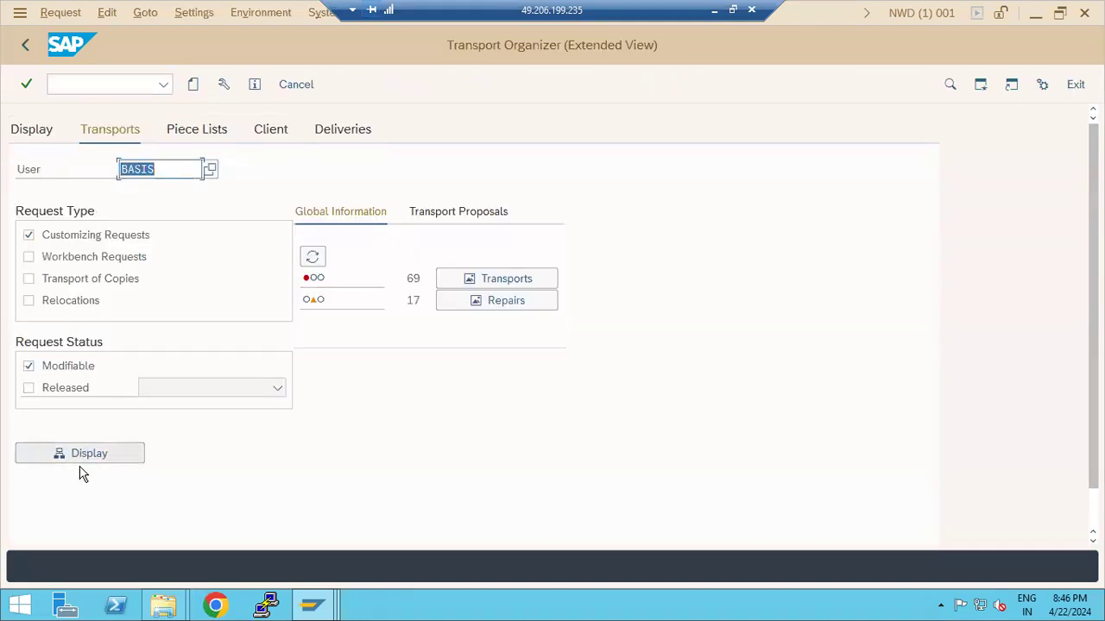
Restrict the BASIS user's requests to Workbench Requests with status Released and display the list
click(76, 461)
click(39, 386)
click(28, 235)
click(29, 256)
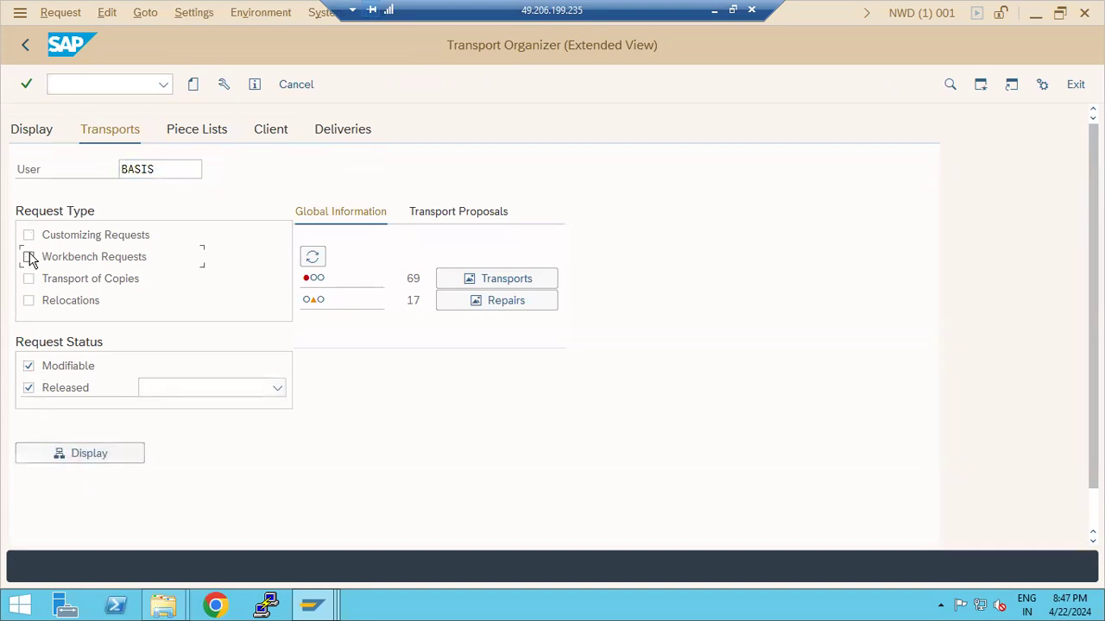
click(78, 453)
click(30, 370)
click(73, 457)
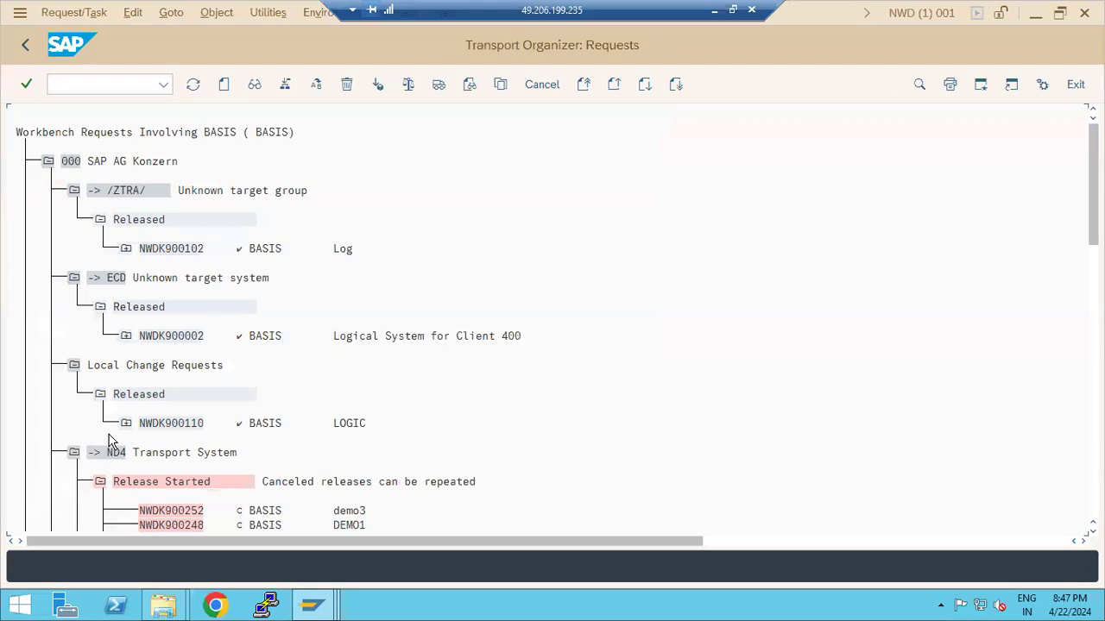
Find request NWDK900294 among the released local change requests of client 001, expand it and open its details
scroll(109, 441, down, 3)
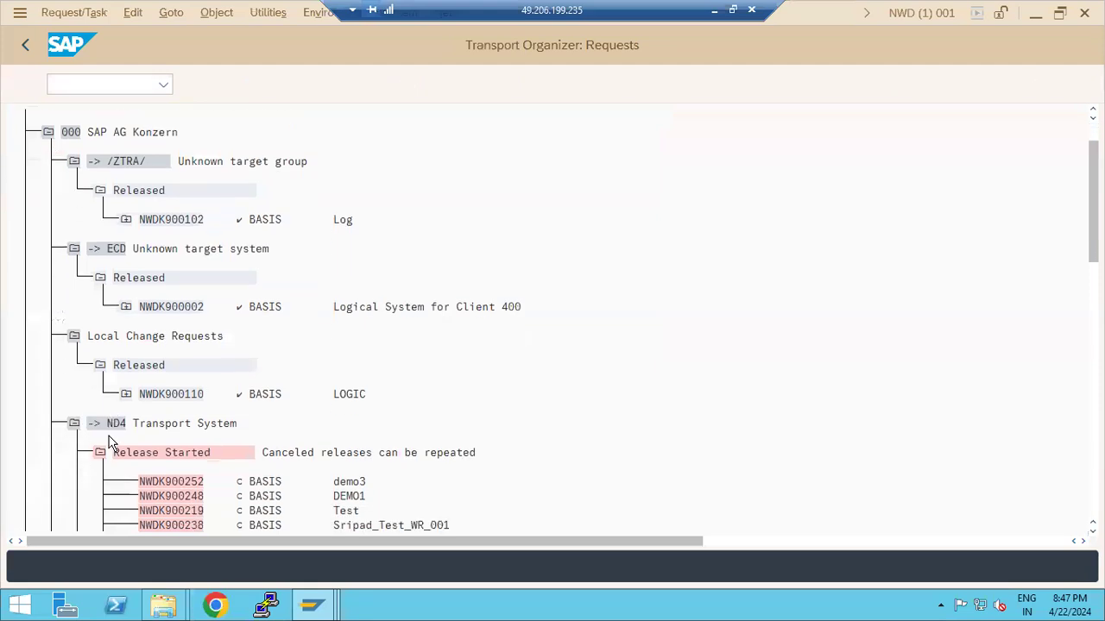
scroll(121, 438, down, 1)
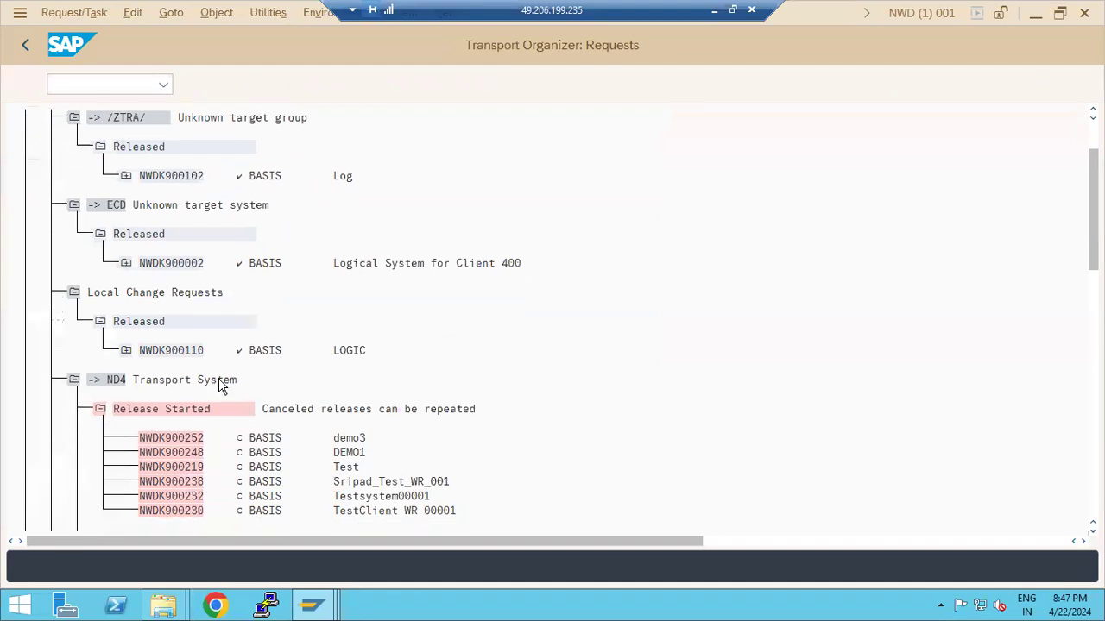
scroll(552, 319, down, 1)
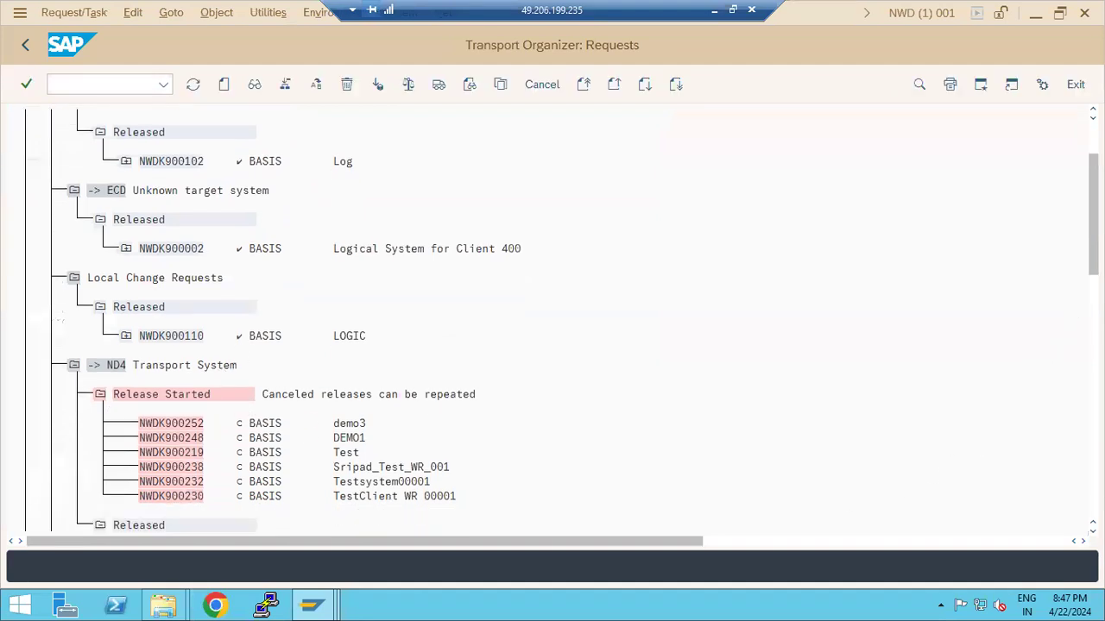
scroll(552, 319, down, 1)
drag(1094, 214, 1093, 311)
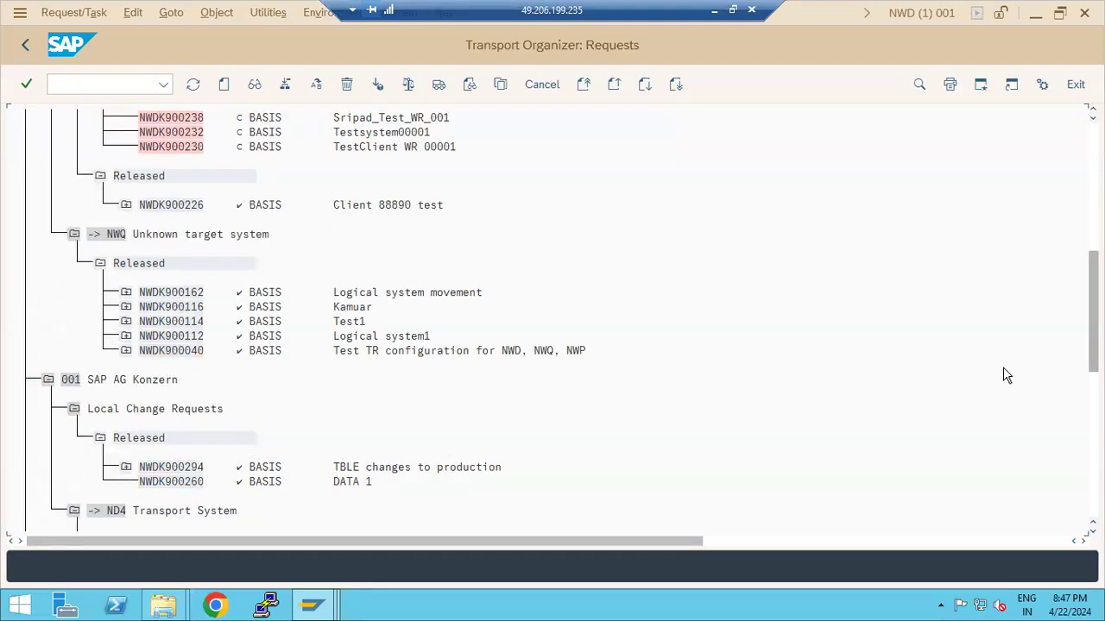
click(126, 467)
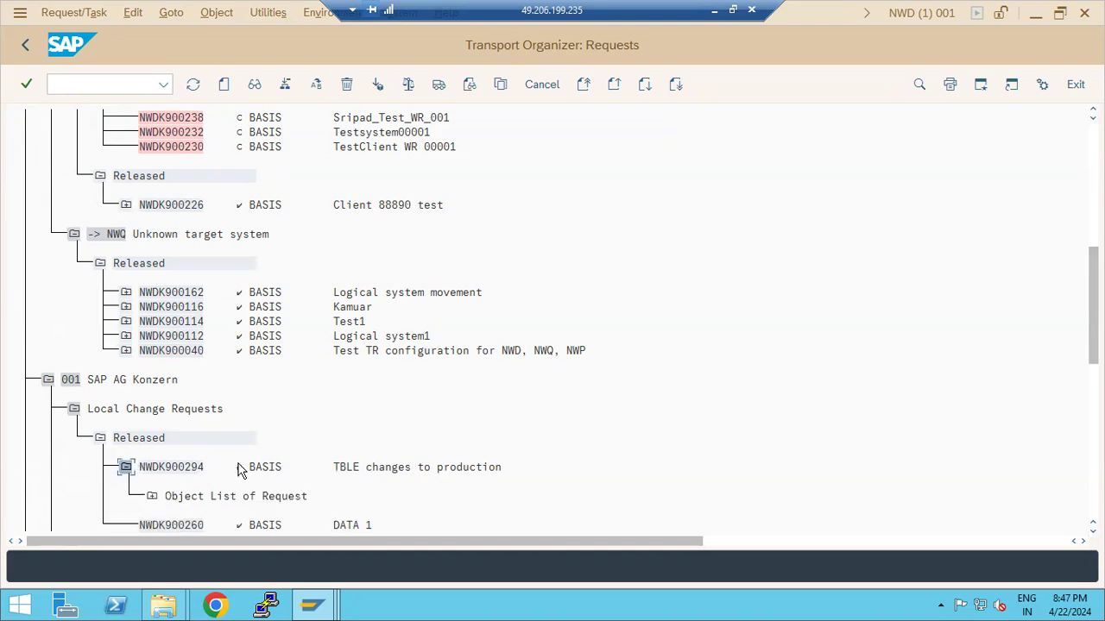
double_click(159, 470)
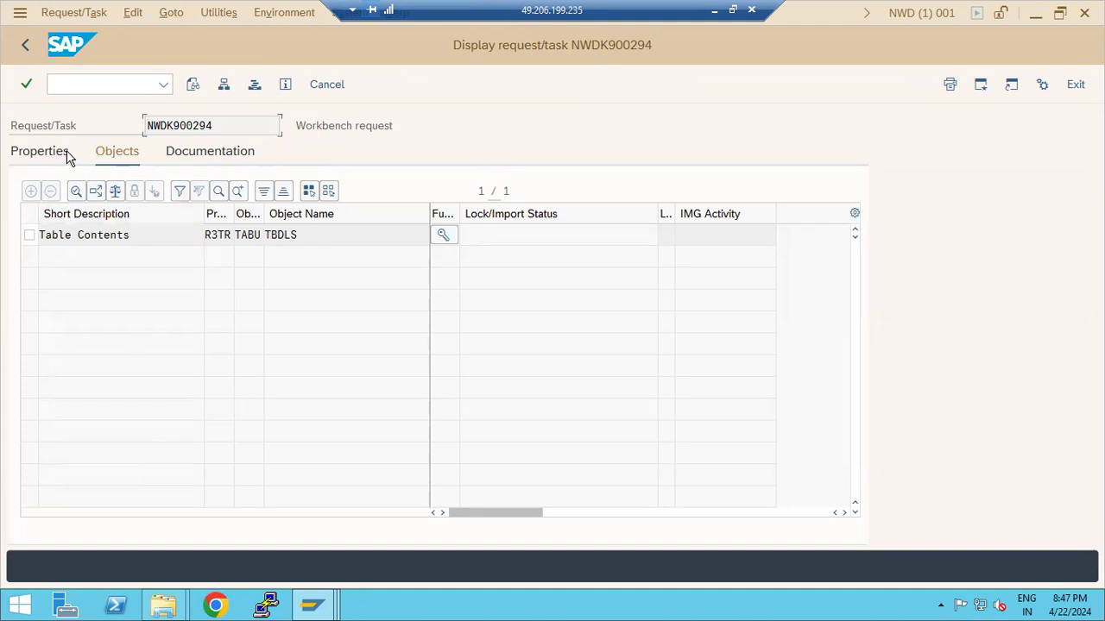
Review the status in the properties of NWDK900294, go back to its objects and highlight the request number
click(43, 152)
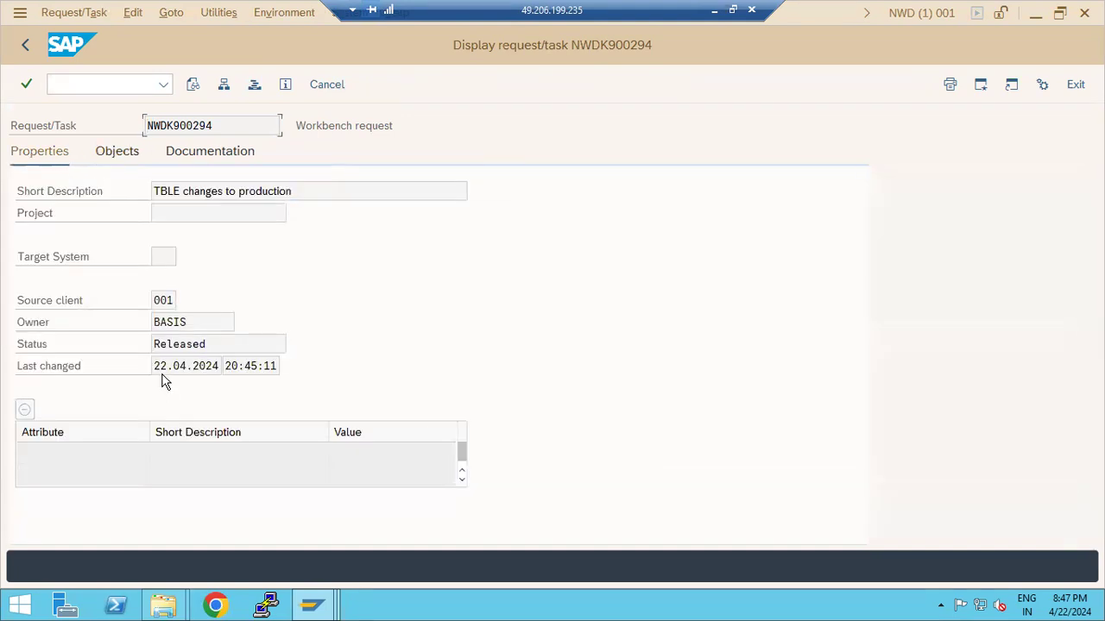
drag(160, 344, 203, 344)
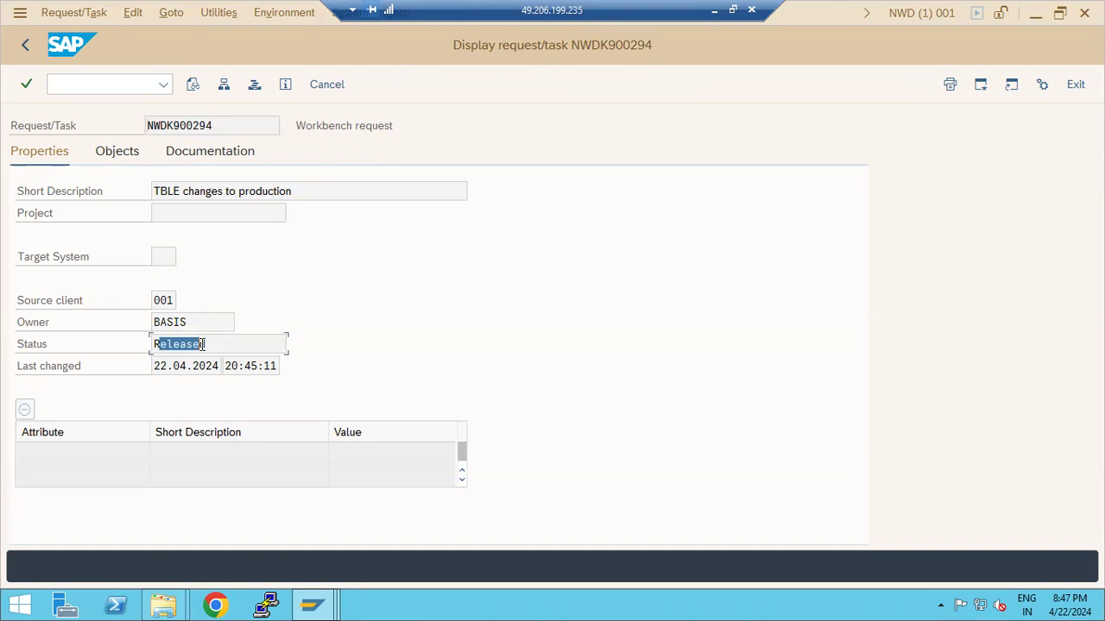
click(115, 152)
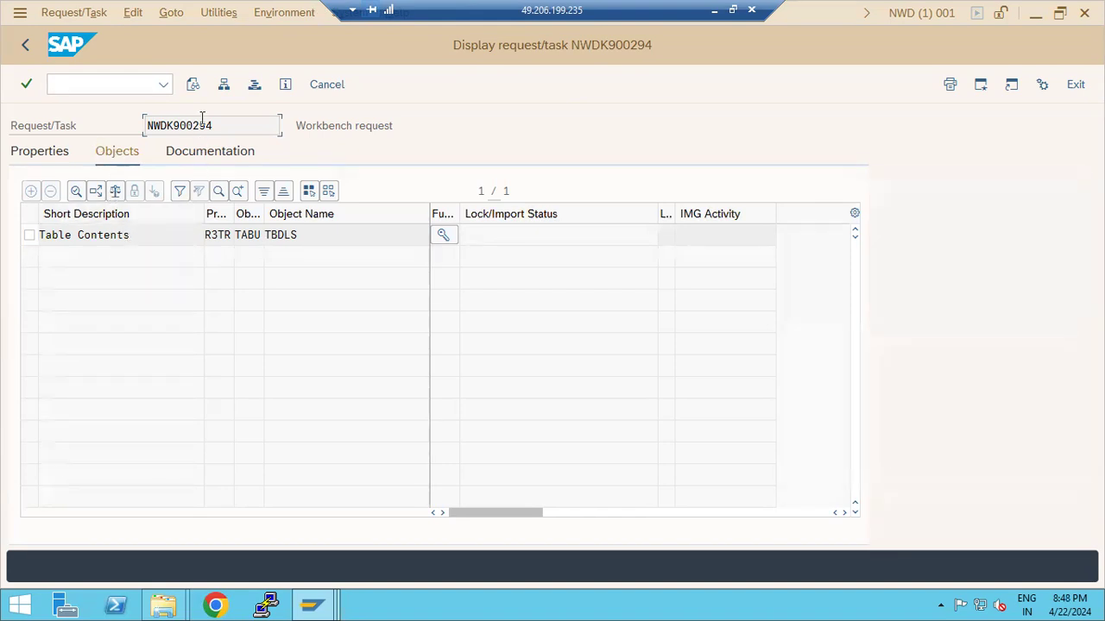
drag(202, 121, 141, 131)
double_click(229, 127)
drag(212, 128, 147, 129)
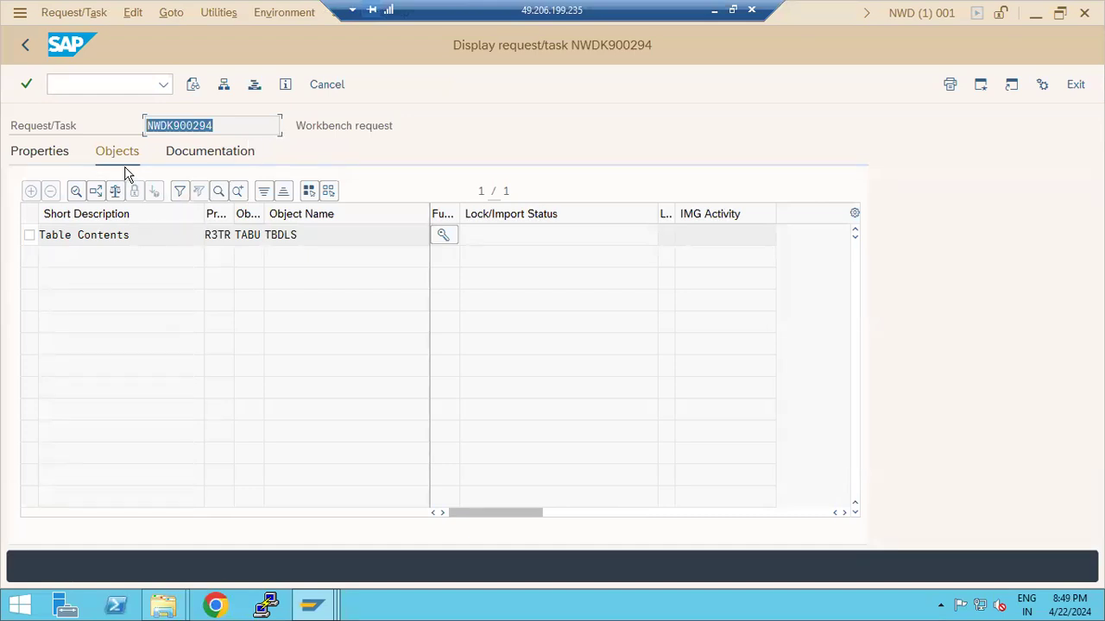
Leave the details of NWDK900294, start transaction SE16 in NWD and open table TBDLS
click(24, 49)
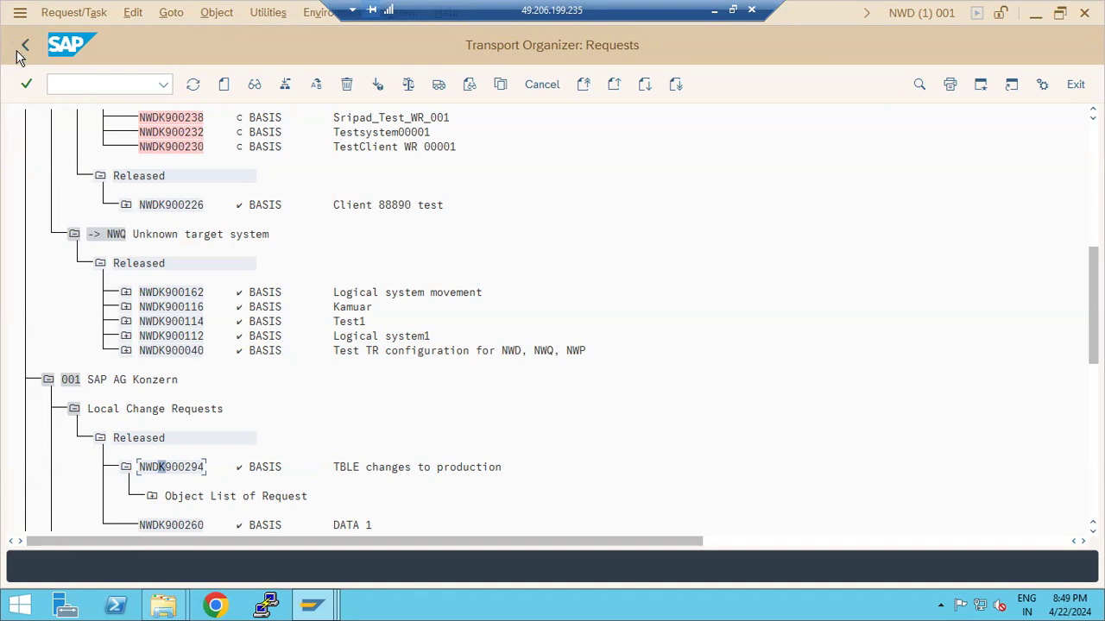
mouse_move(328, 608)
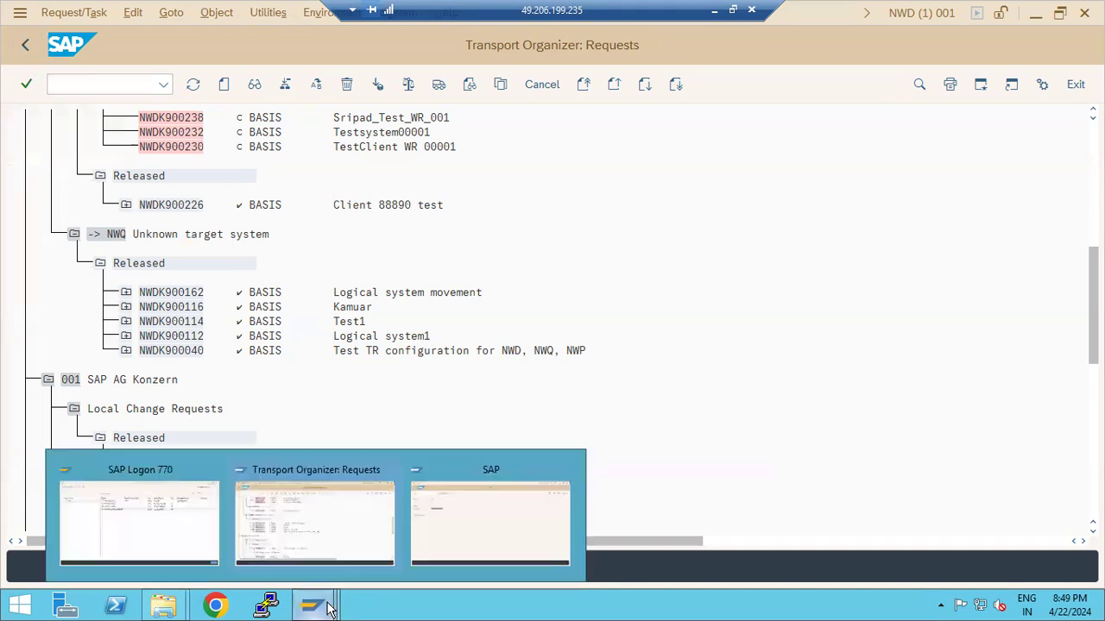
click(842, 314)
click(84, 83)
text(/nse16)
key(Return)
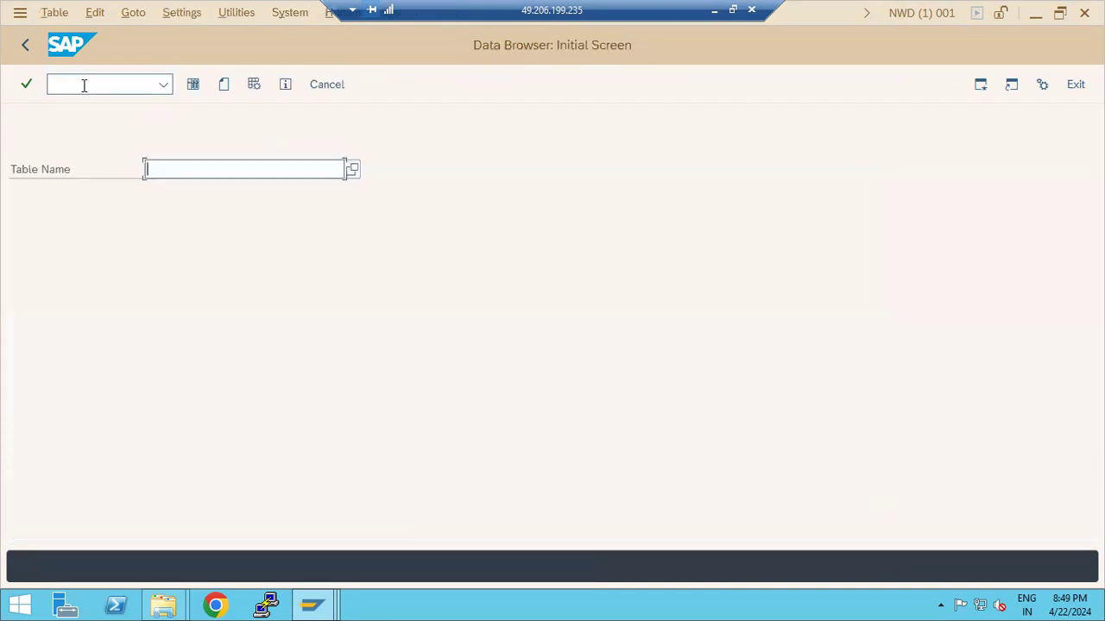
text(TBDLS)
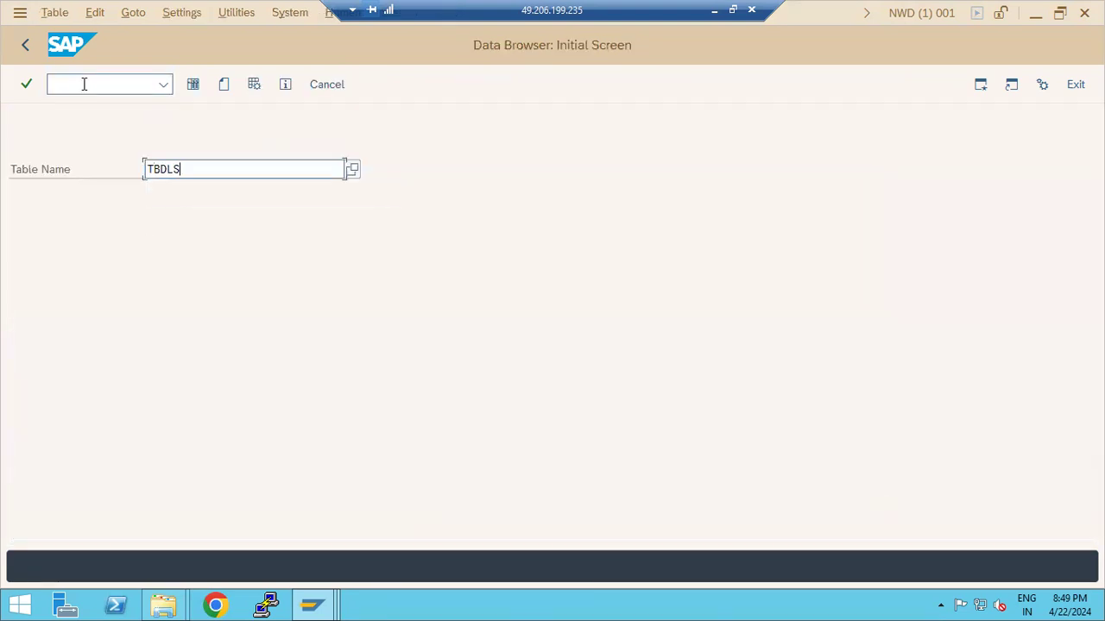
click(193, 87)
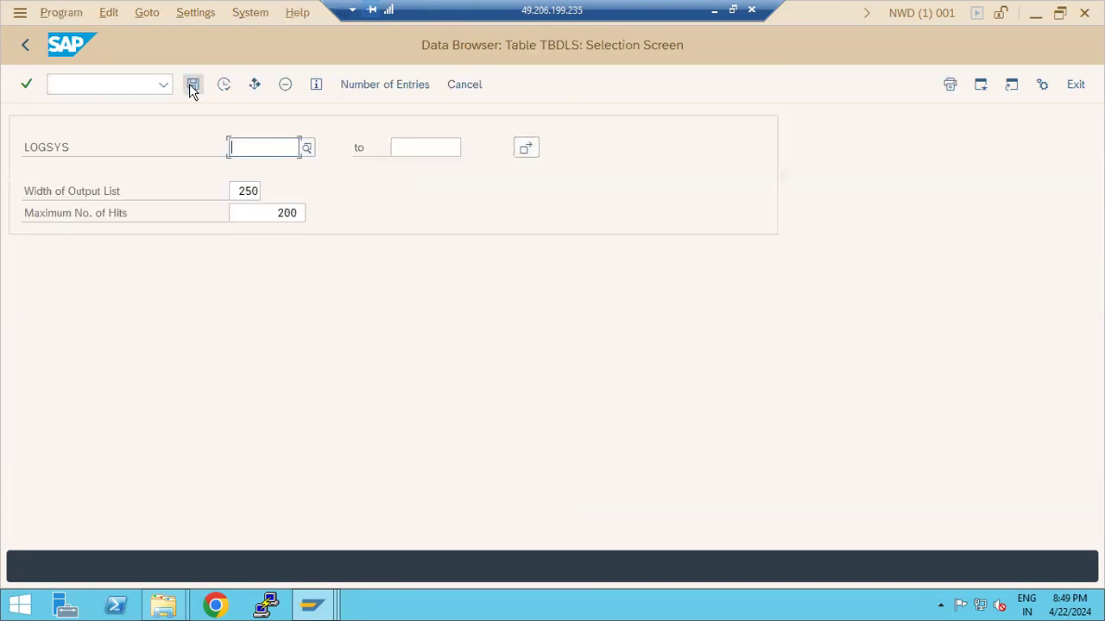
Check the number of TBDLS entries in NWD, display the entries and return to the Data Browser's initial screen
click(361, 85)
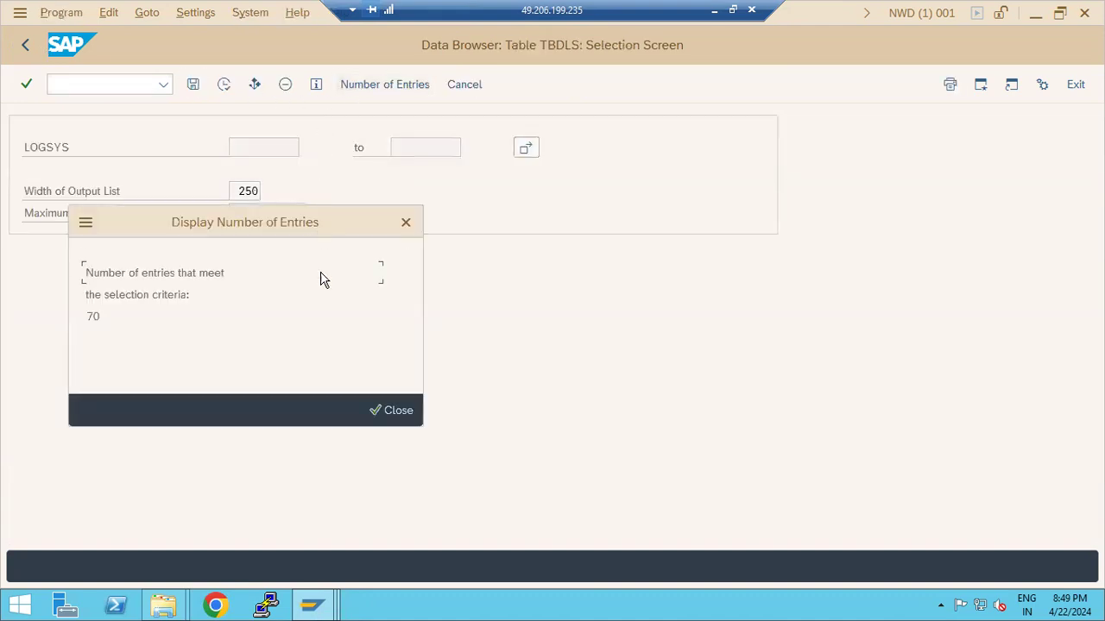
click(373, 413)
click(222, 86)
click(223, 87)
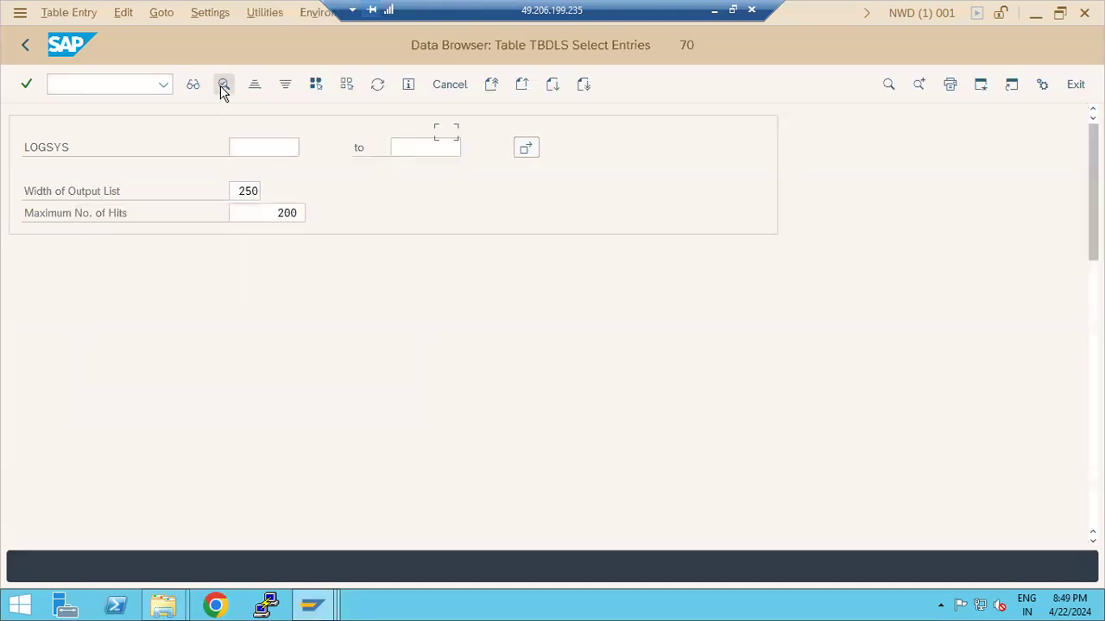
scroll(98, 326, down, 4)
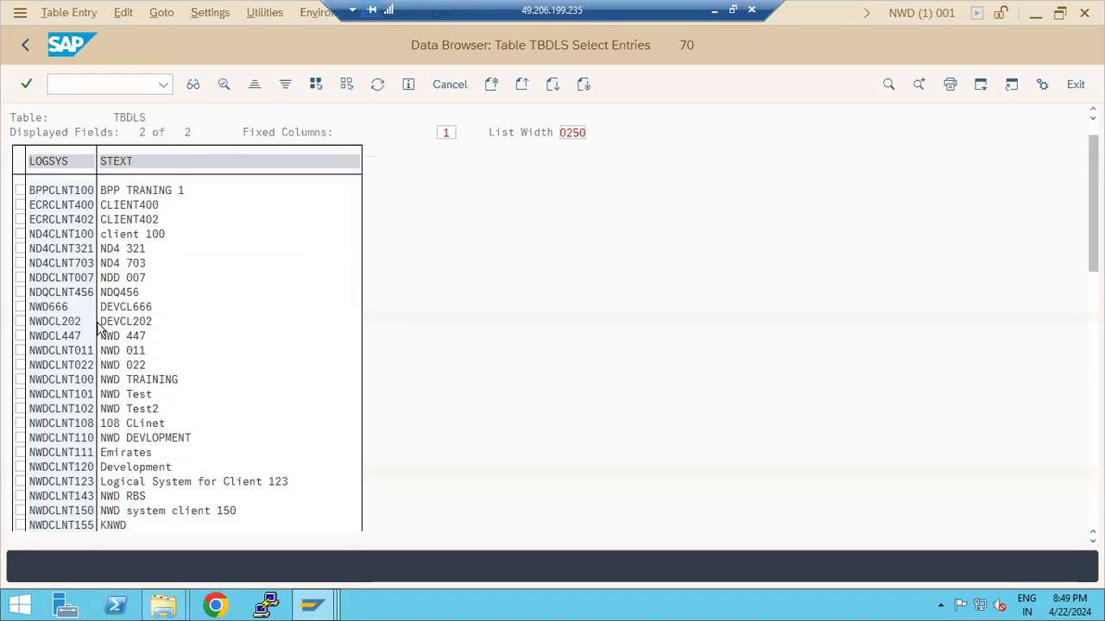
click(24, 48)
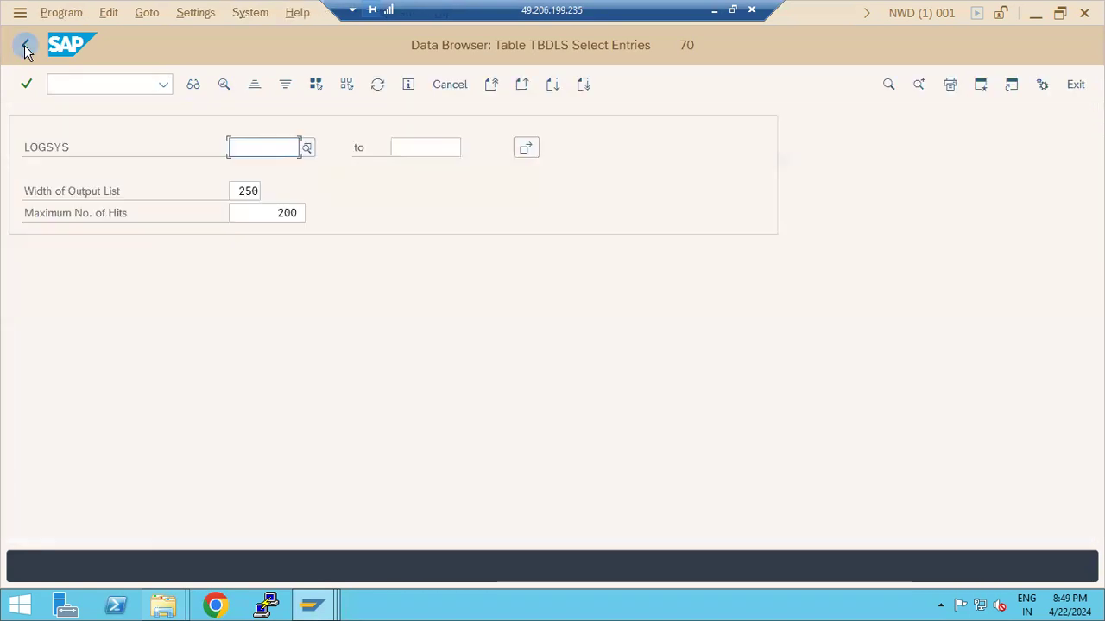
click(24, 47)
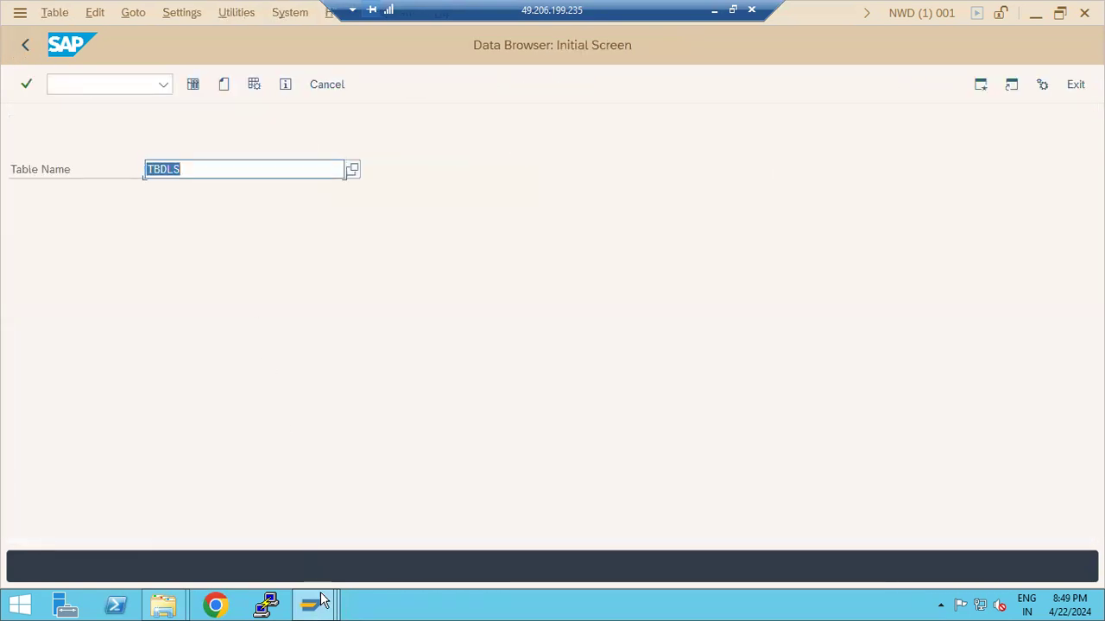
Switch to the ND4 logon session and log on to client 001 as user basis with the account password
mouse_move(312, 604)
click(454, 513)
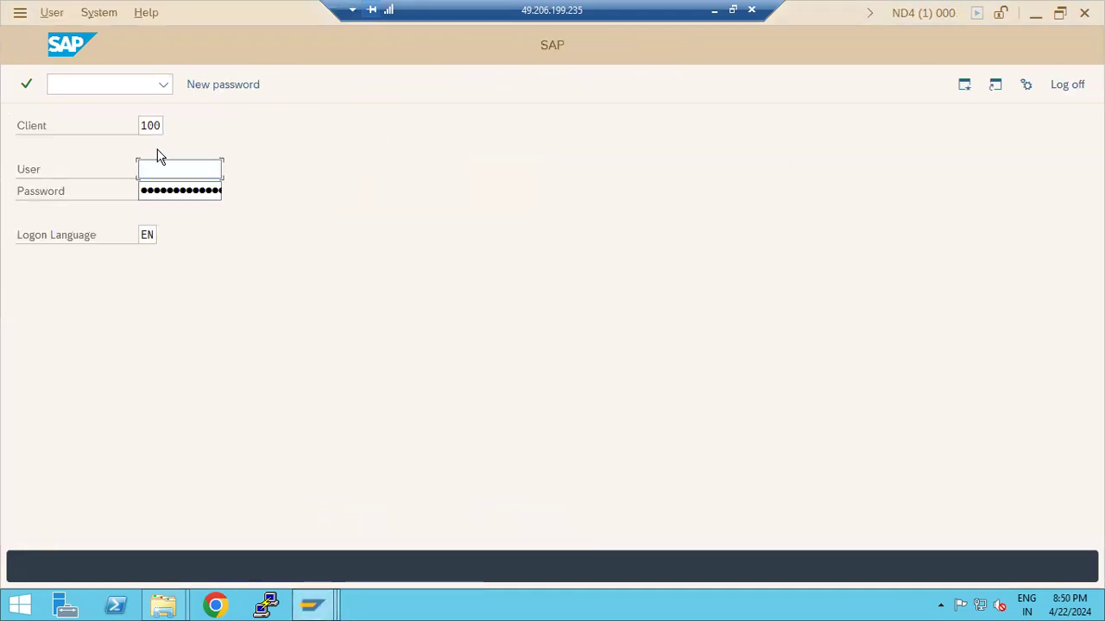
double_click(152, 121)
text(001basis)
key(Tab)
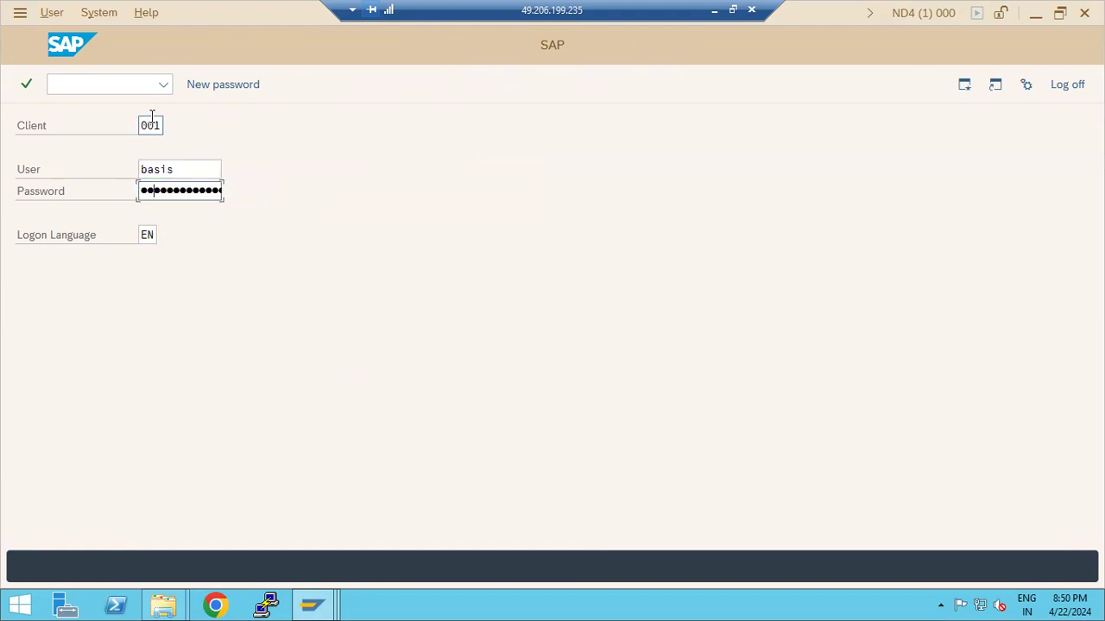
key(Return)
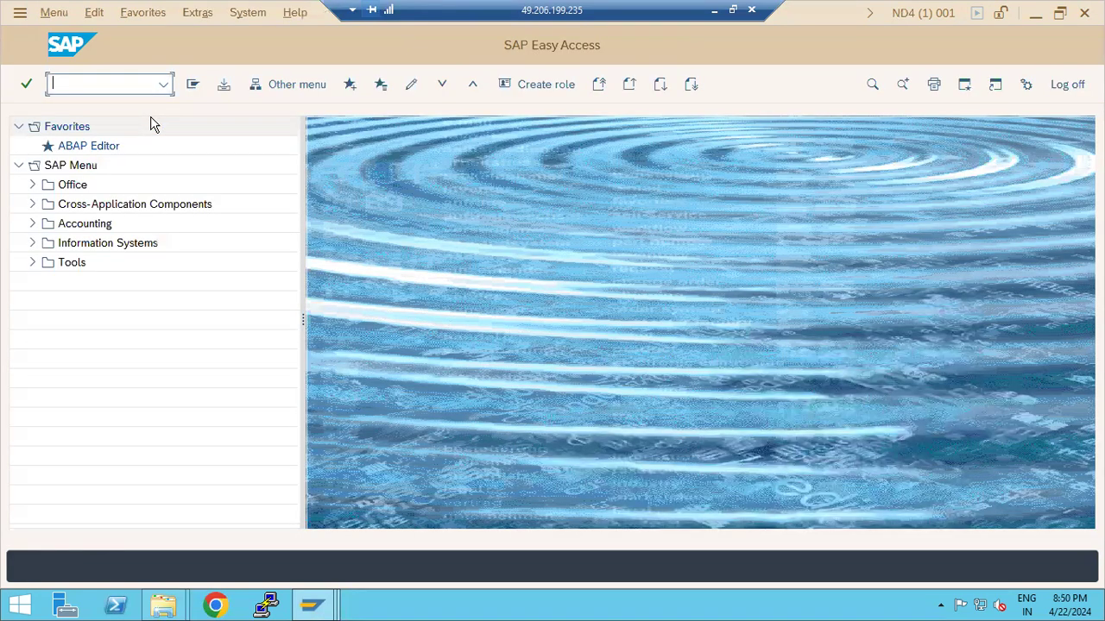
Start transaction SE16 in ND4 and open table TBDLS
text(se16)
key(Return)
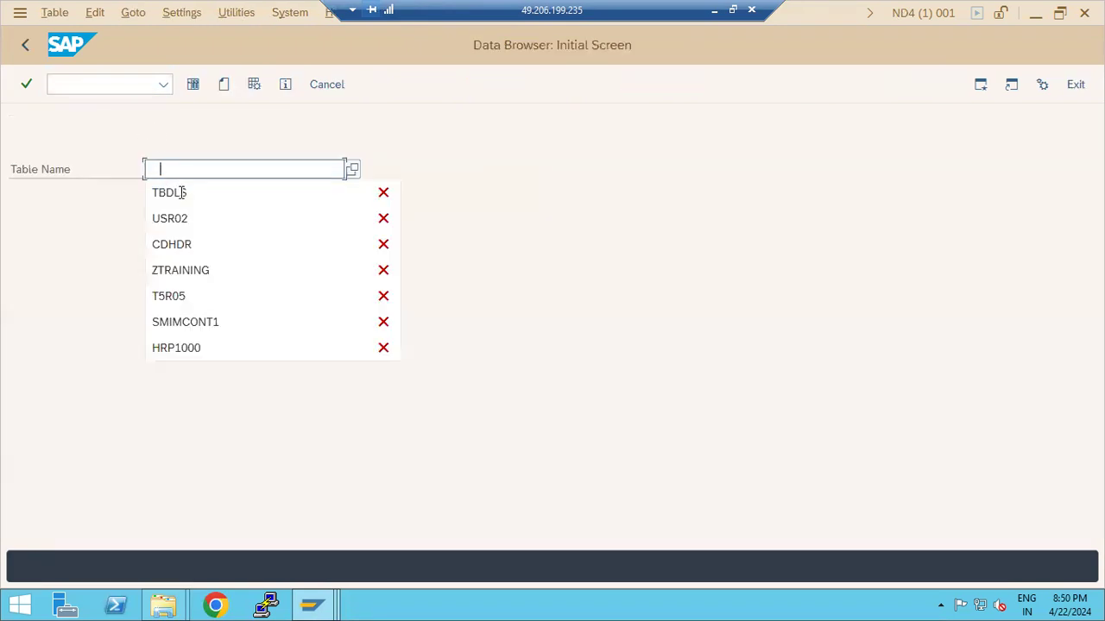
click(169, 193)
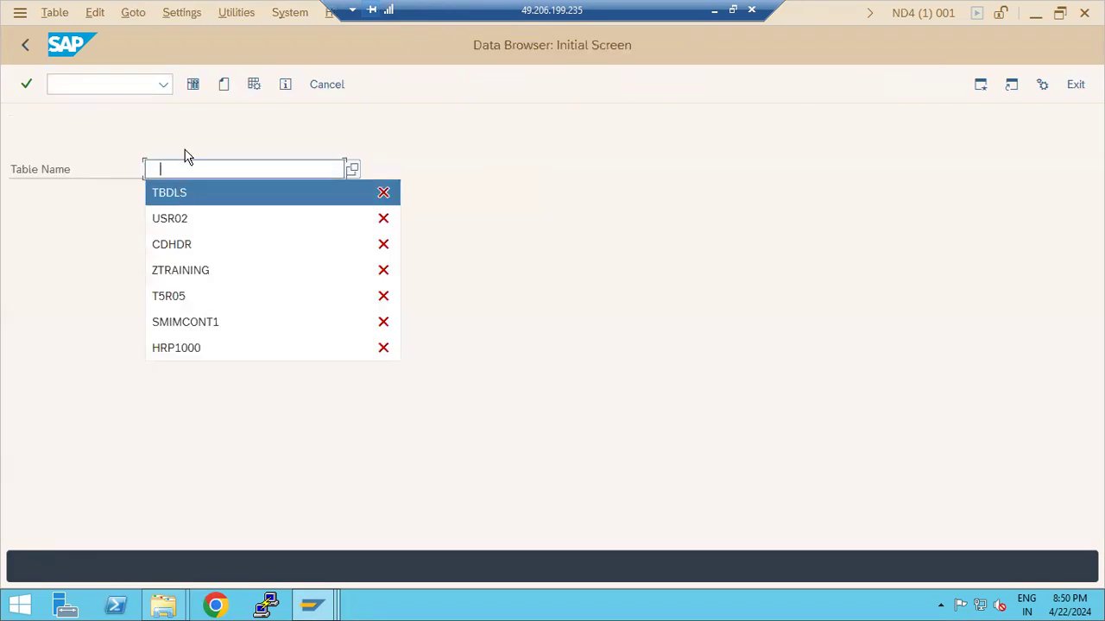
click(195, 85)
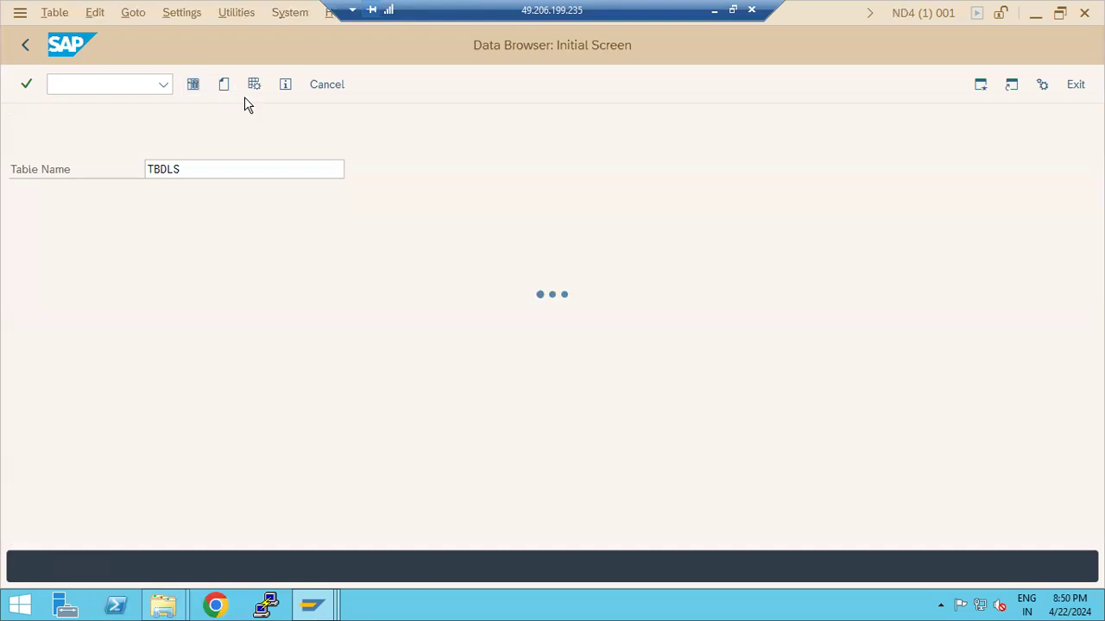
Check the number of TBDLS entries in ND4, display the entries and return to the Data Browser's initial screen
click(391, 87)
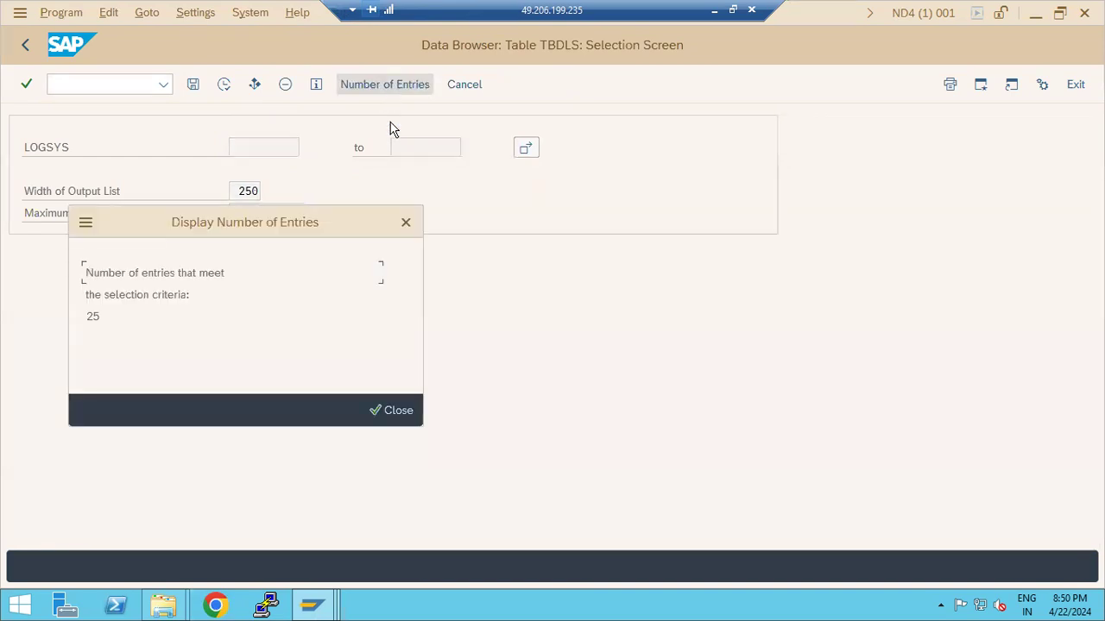
drag(90, 316, 116, 320)
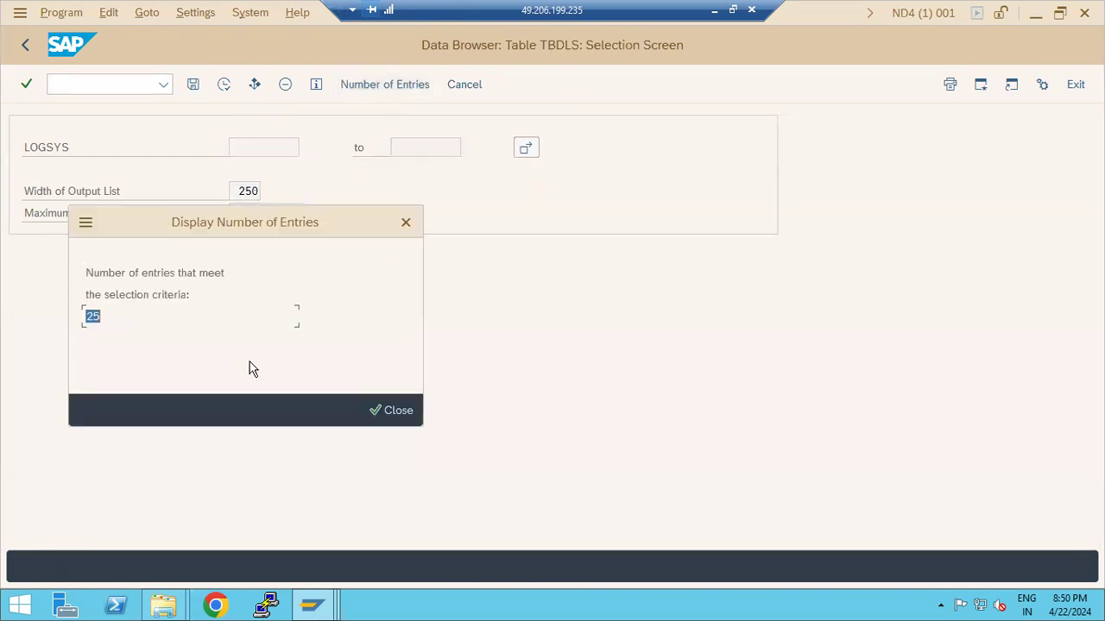
click(393, 407)
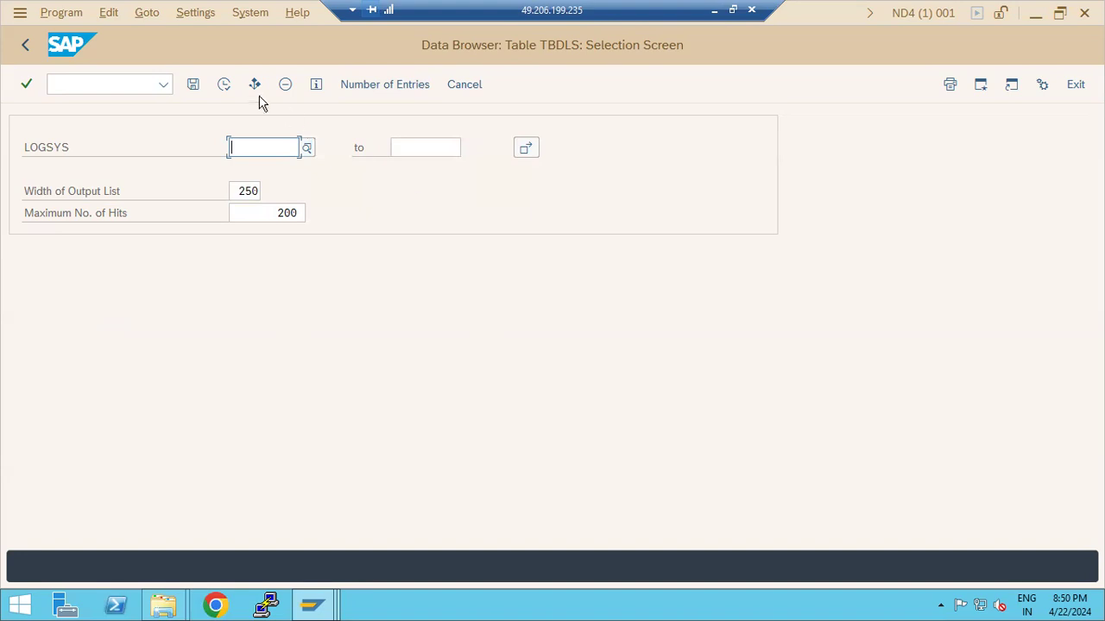
click(229, 84)
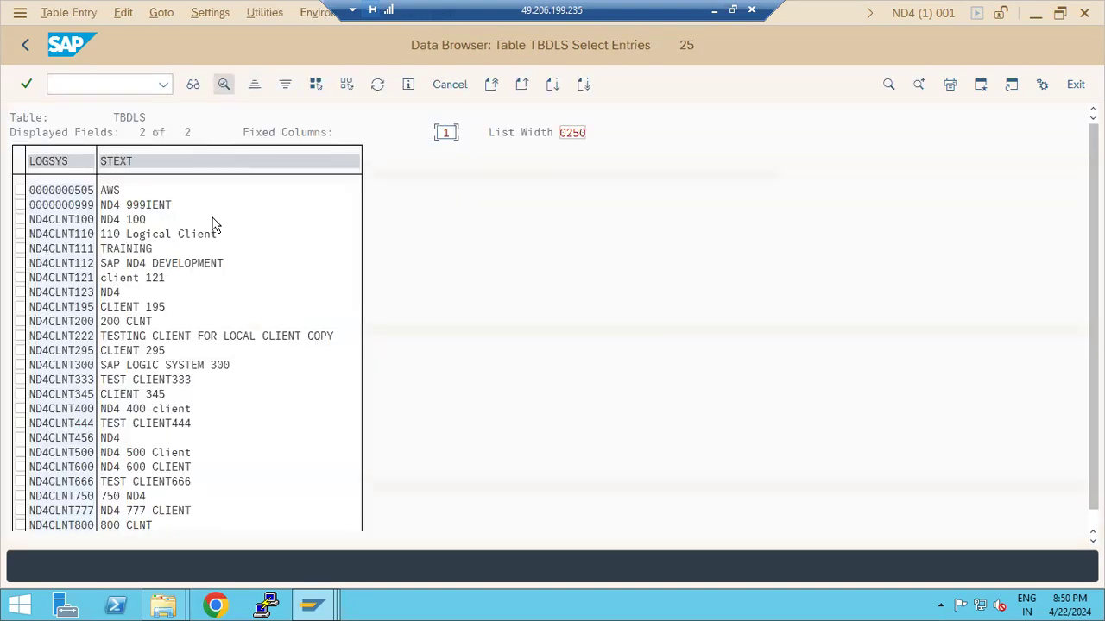
scroll(106, 403, down, 1)
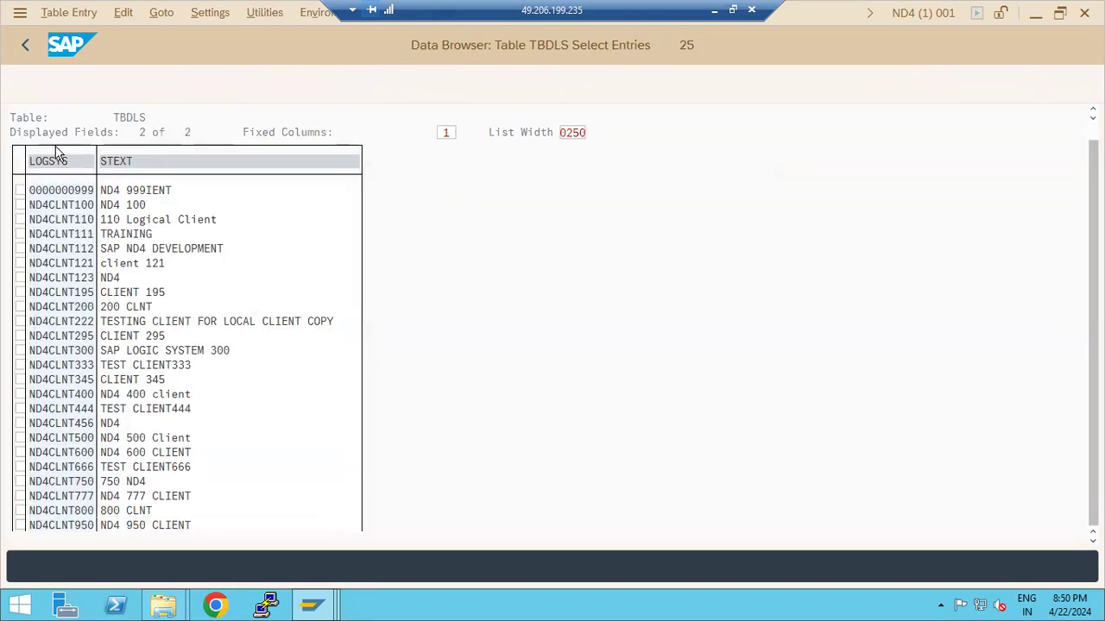
click(29, 45)
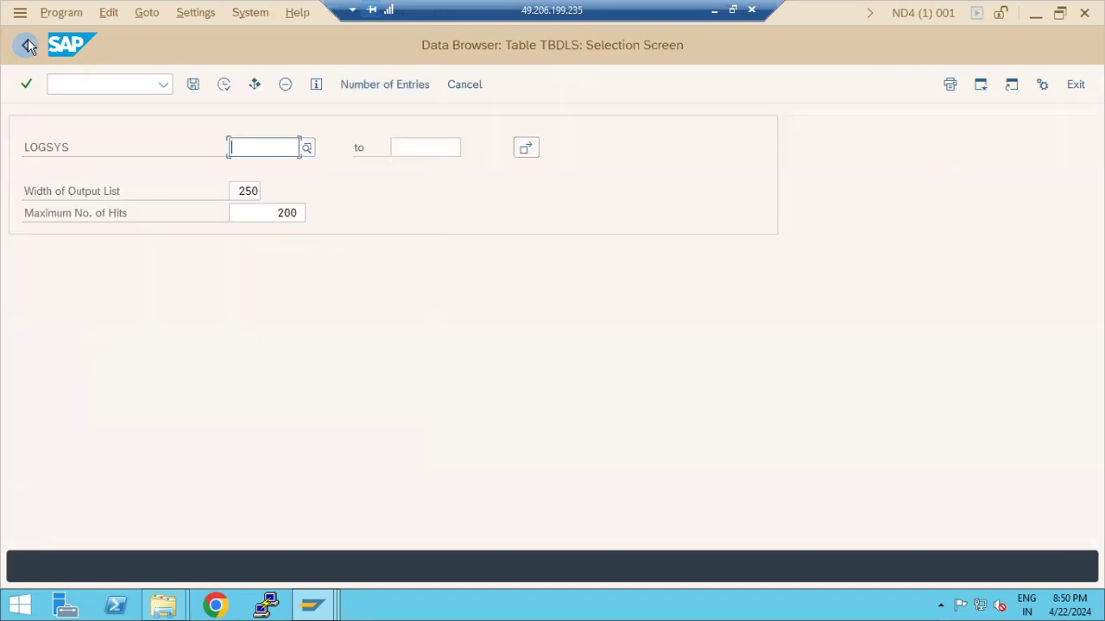
click(28, 46)
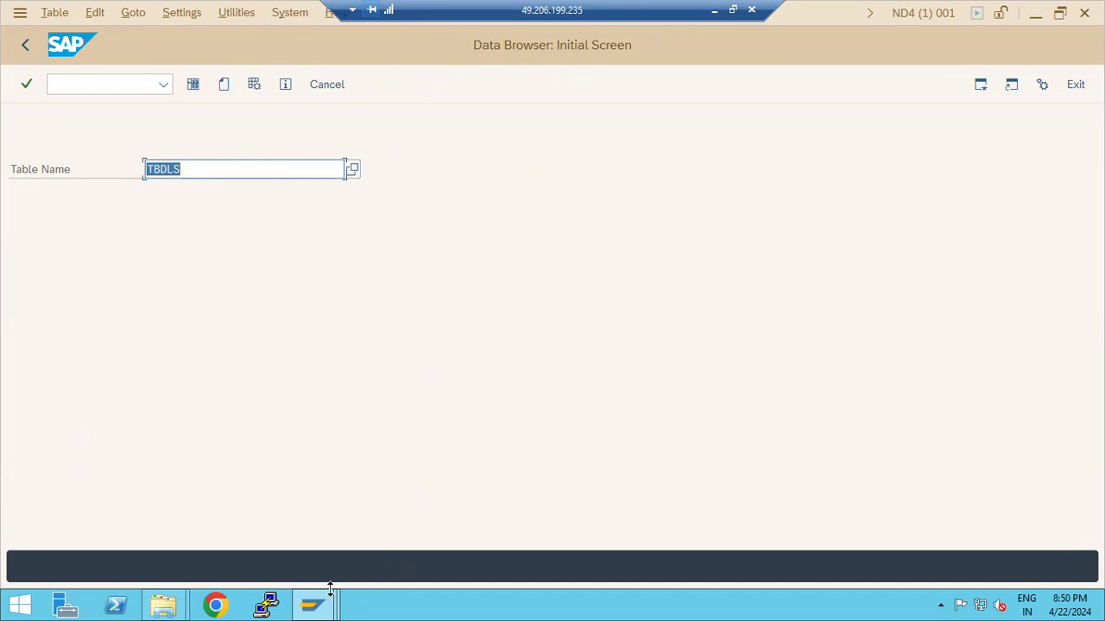
click(103, 84)
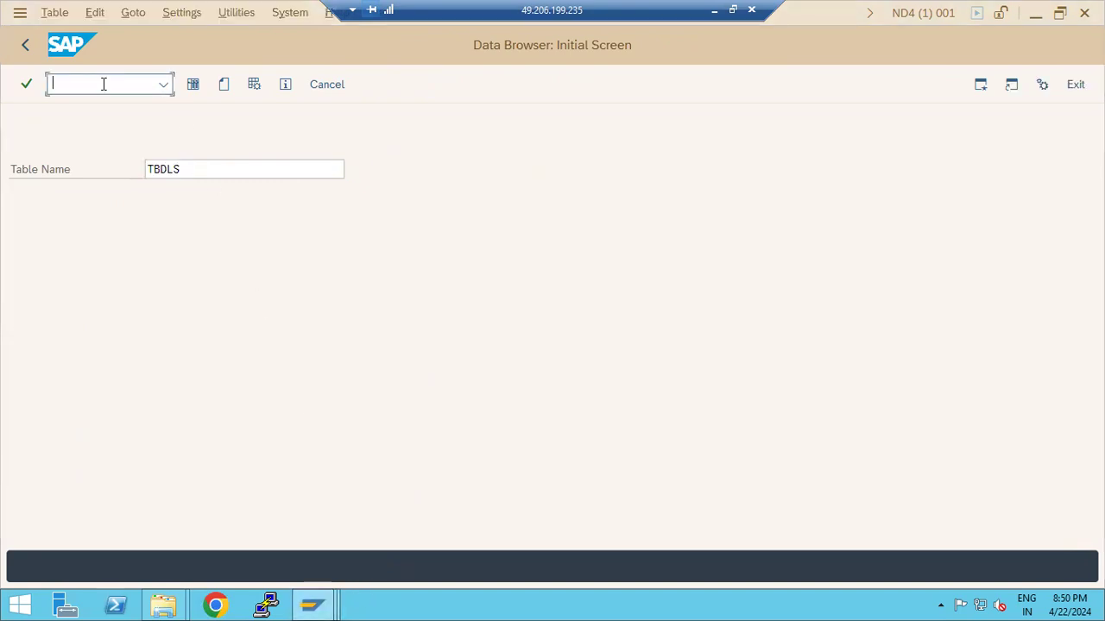
text(/sn)
key(BackSpace)
text(tms)
key(Return)
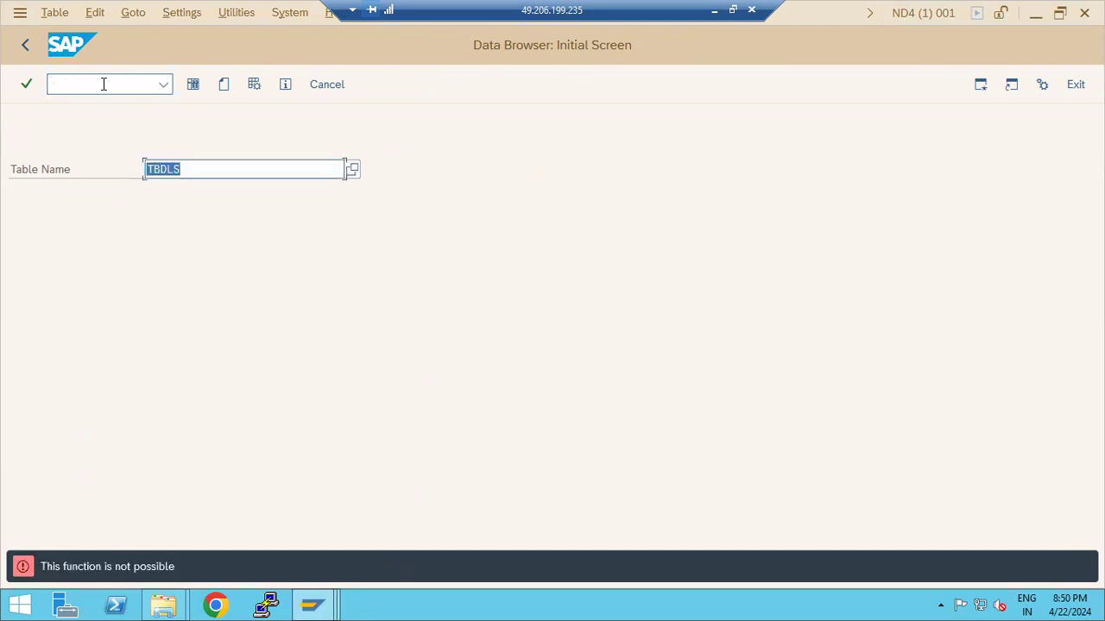
Start transaction STMS in ND4 and refresh the import overview of DOMAIN_ND4
click(104, 84)
text(/nstms)
key(Return)
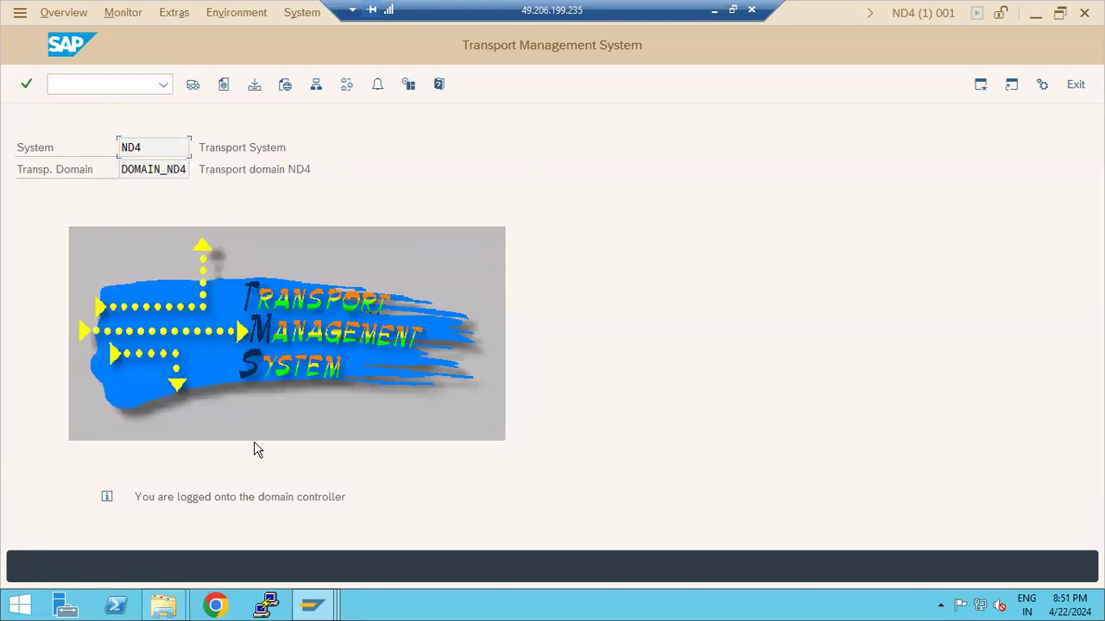
click(193, 84)
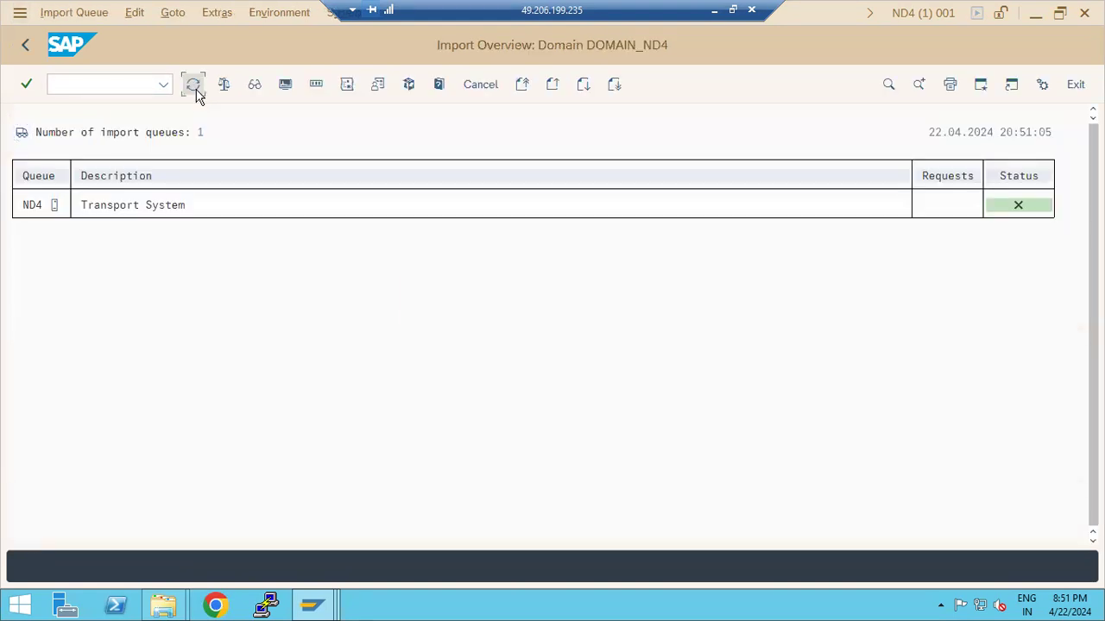
click(193, 85)
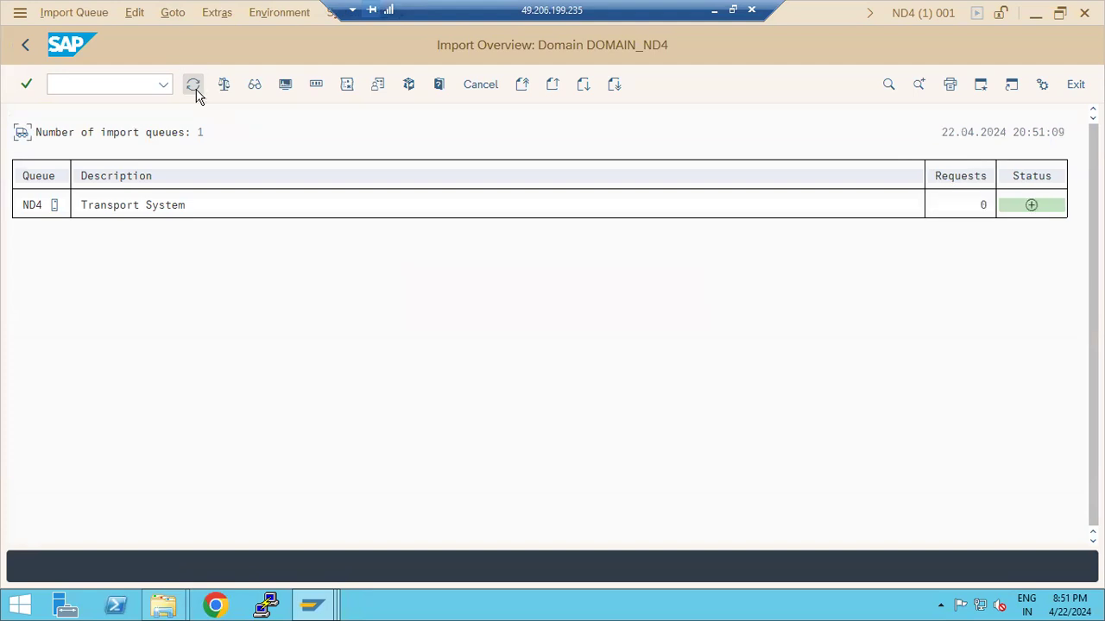
Open the import queue of system ND4 and delete all its filters
click(31, 208)
double_click(33, 210)
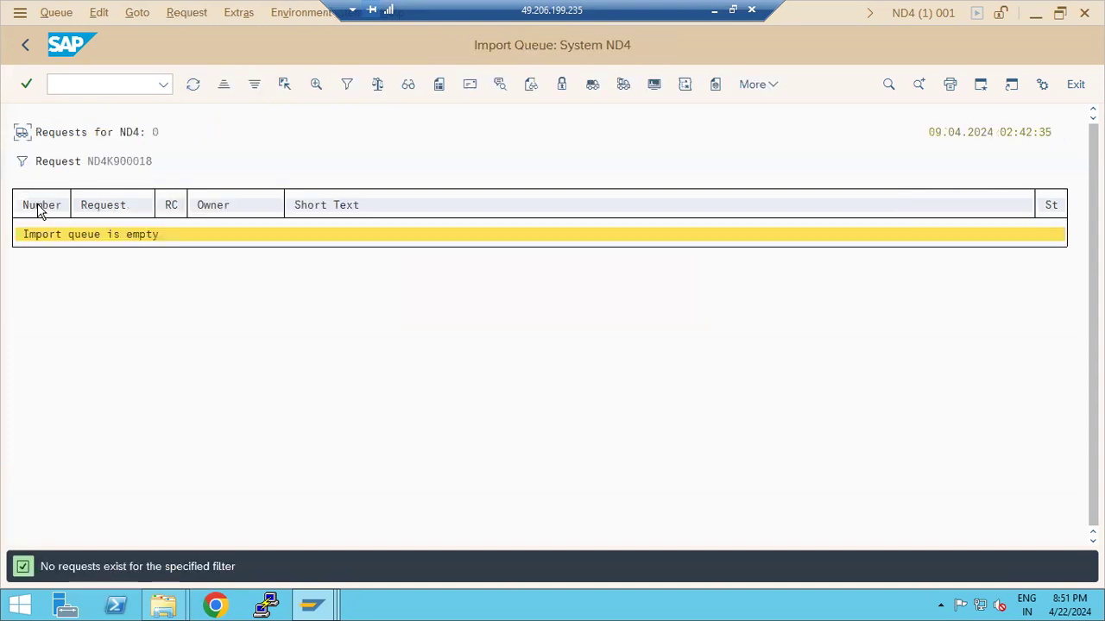
key(alt+g)
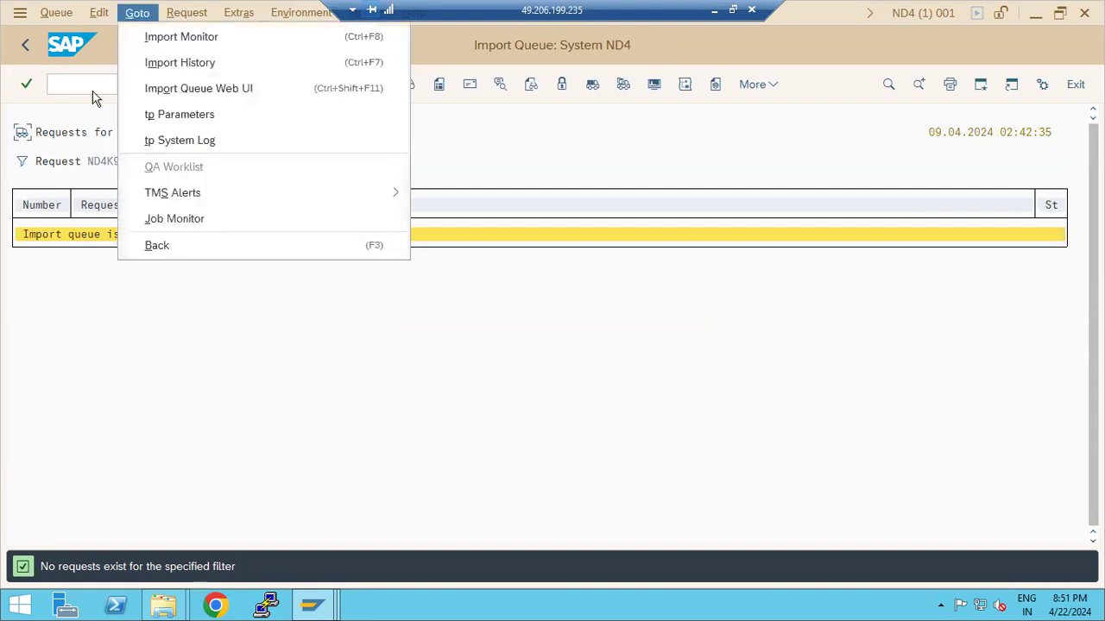
key(Left)
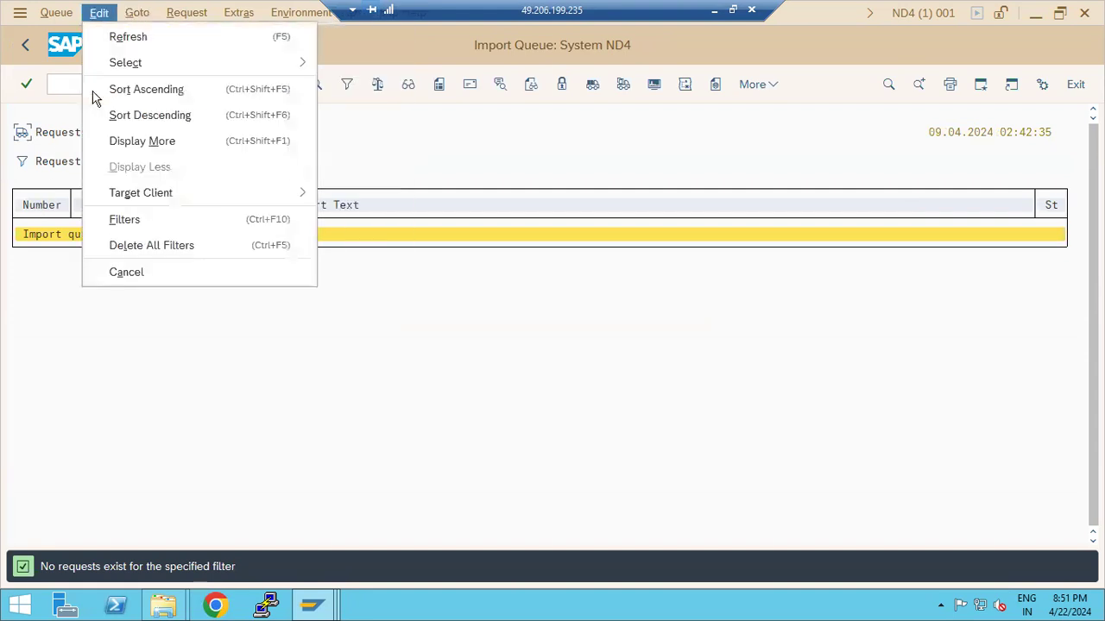
click(149, 249)
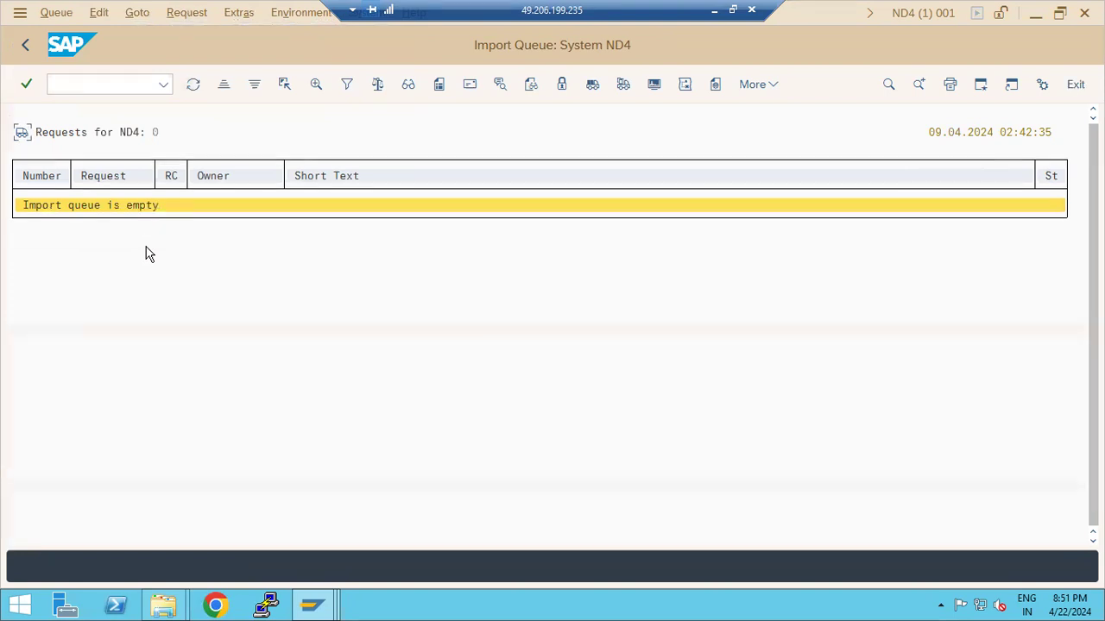
Return to the Transport Management System start screen, display the transport routes and select system NWD
click(28, 45)
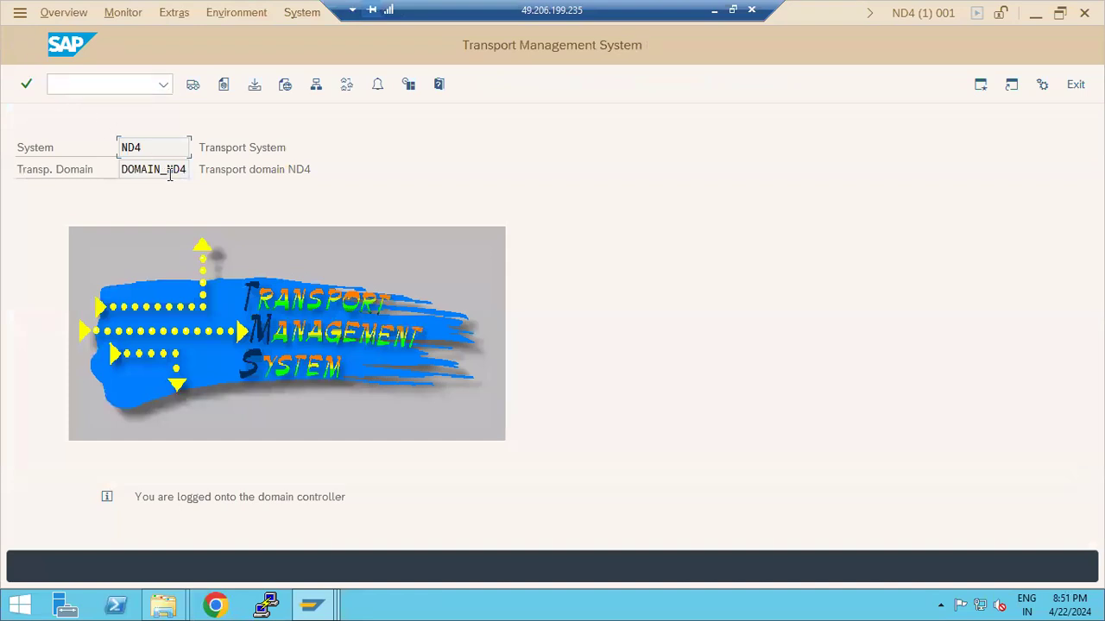
drag(172, 172, 197, 173)
click(347, 88)
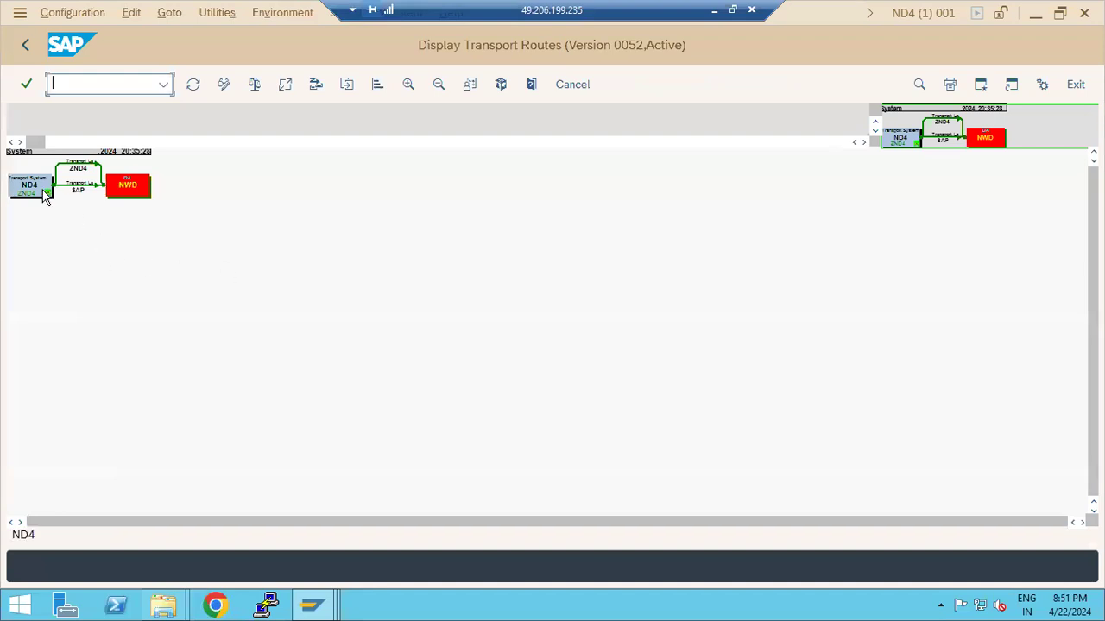
click(119, 187)
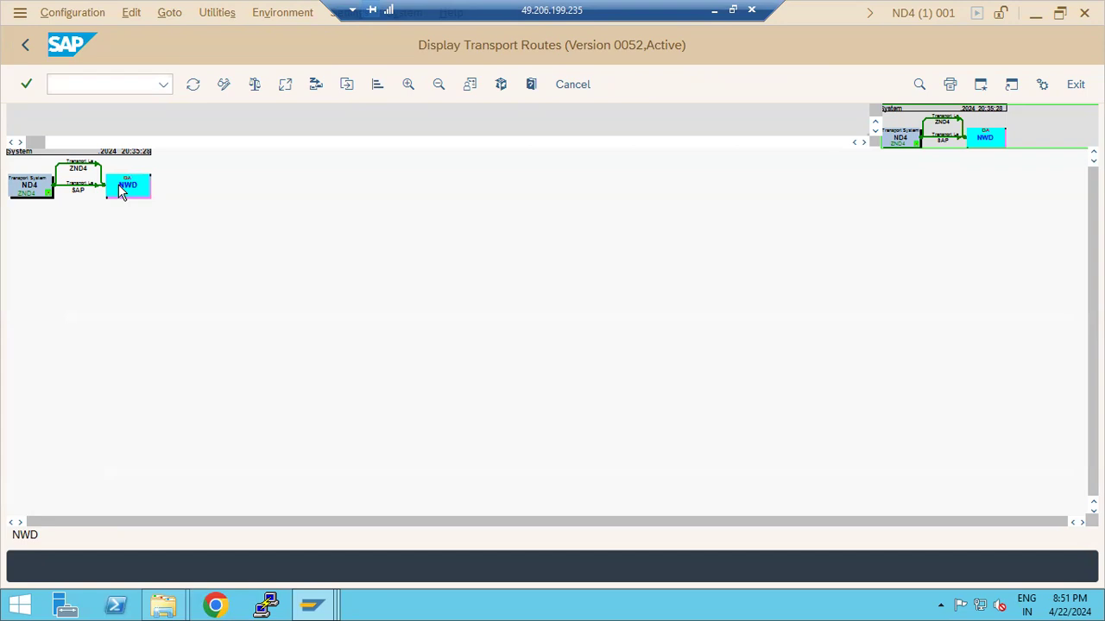
Return from the transport routes to the Transport Management System start screen and delete the TMS configuration of system ND4
click(27, 46)
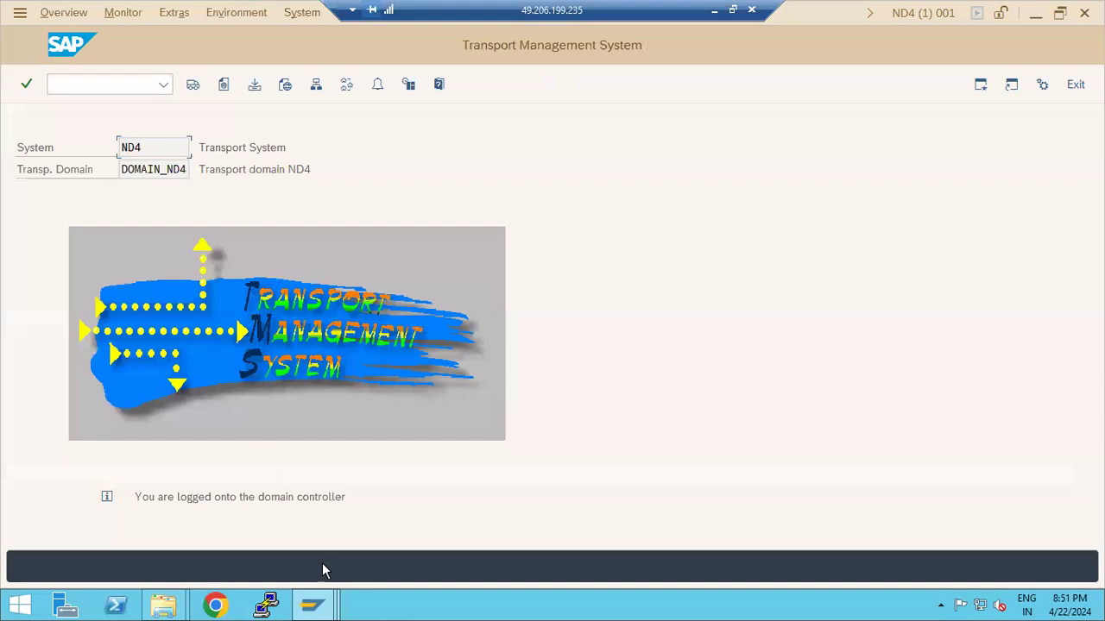
click(314, 603)
click(91, 83)
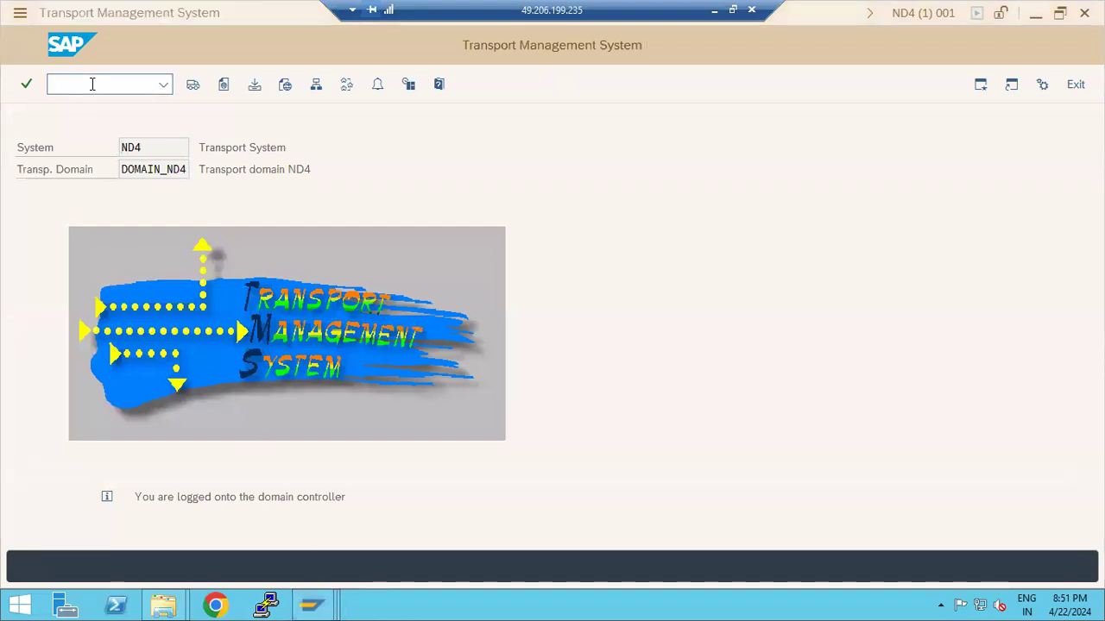
click(197, 10)
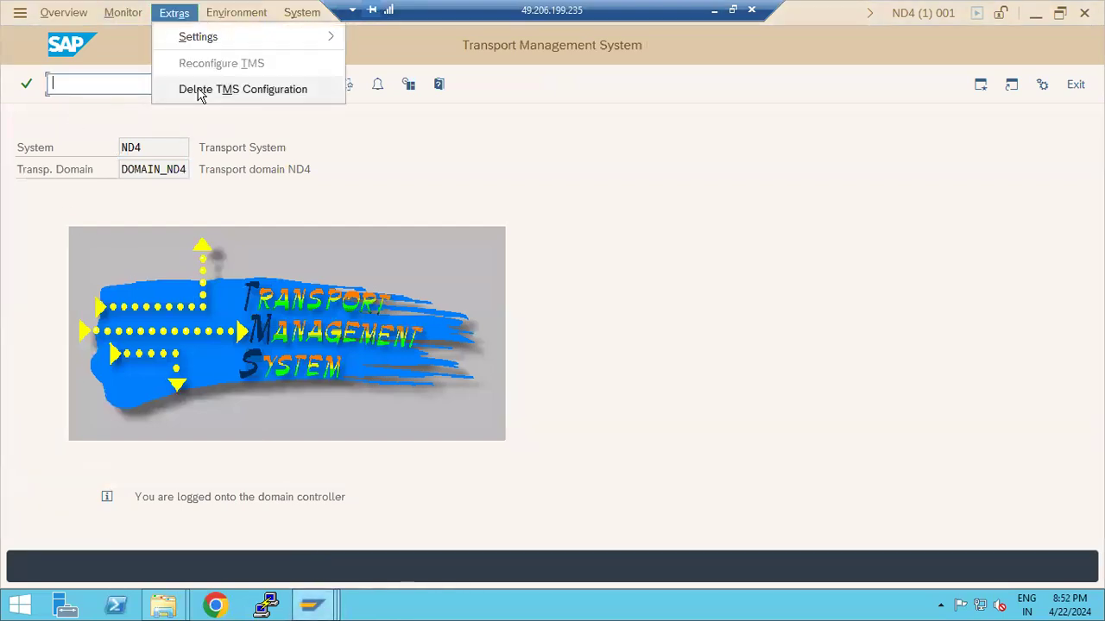
click(199, 88)
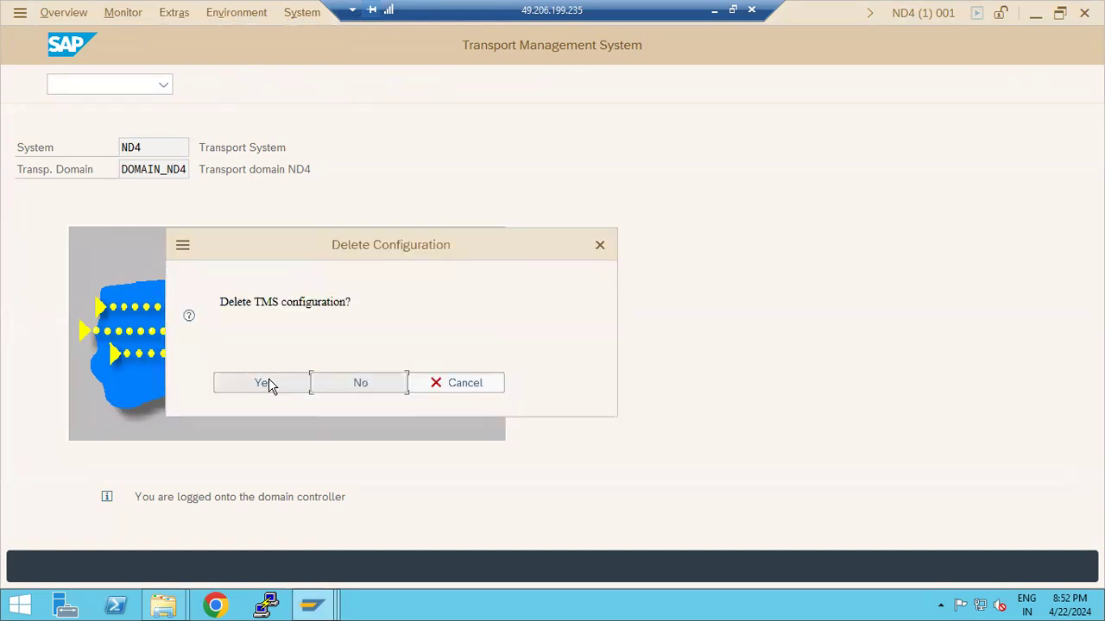
click(269, 382)
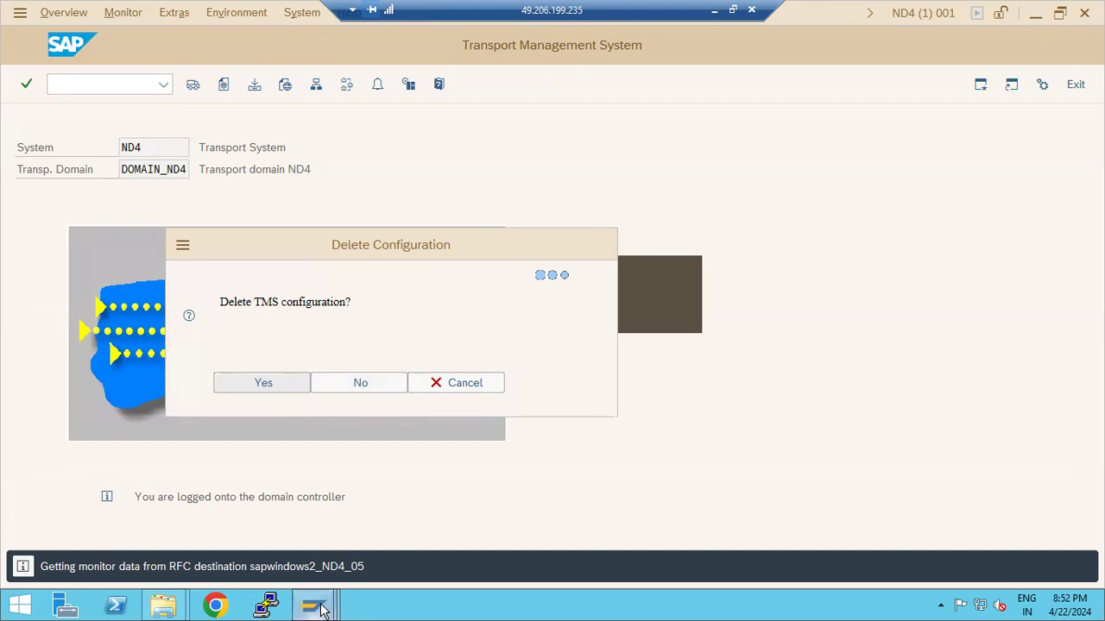
Switch to the NWD session in client 001, start transaction STMS and delete its TMS configuration
mouse_move(321, 609)
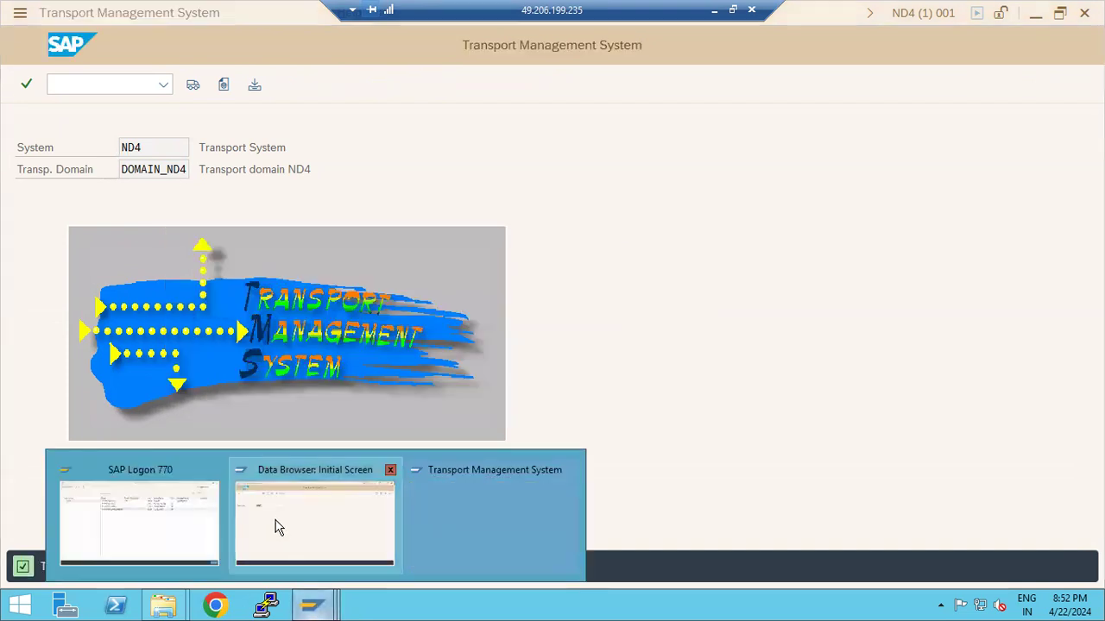
click(270, 511)
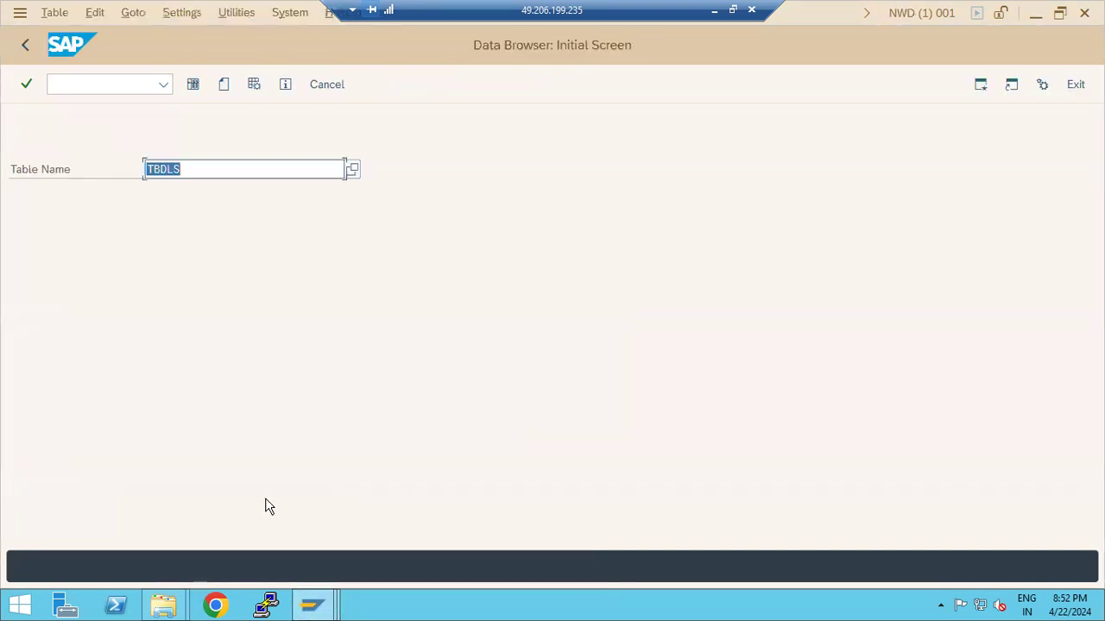
click(27, 48)
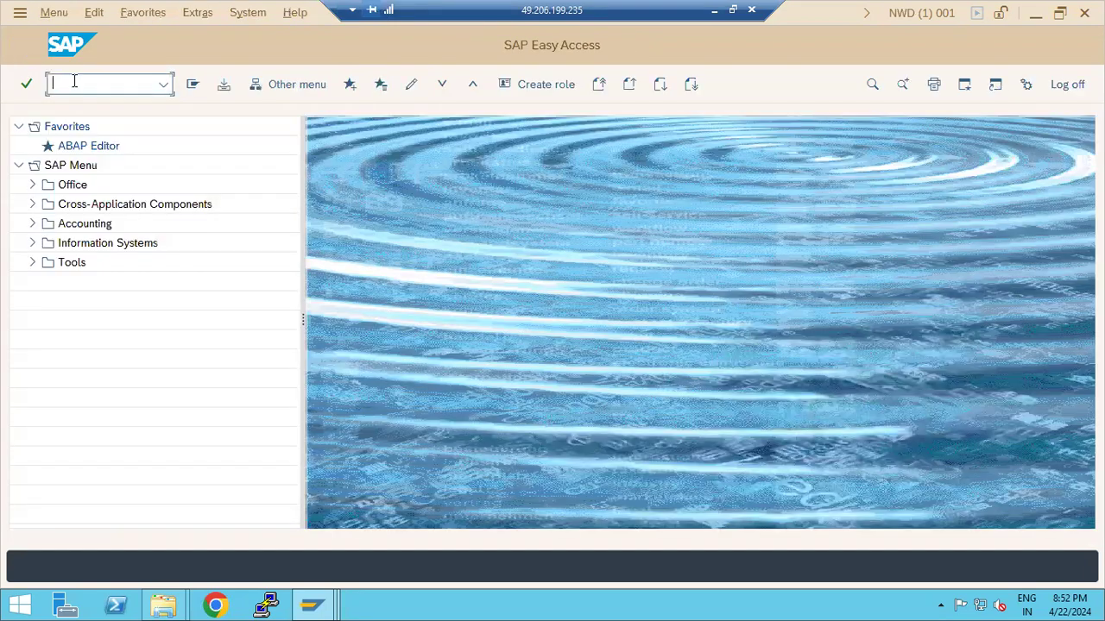
text(stms)
key(Return)
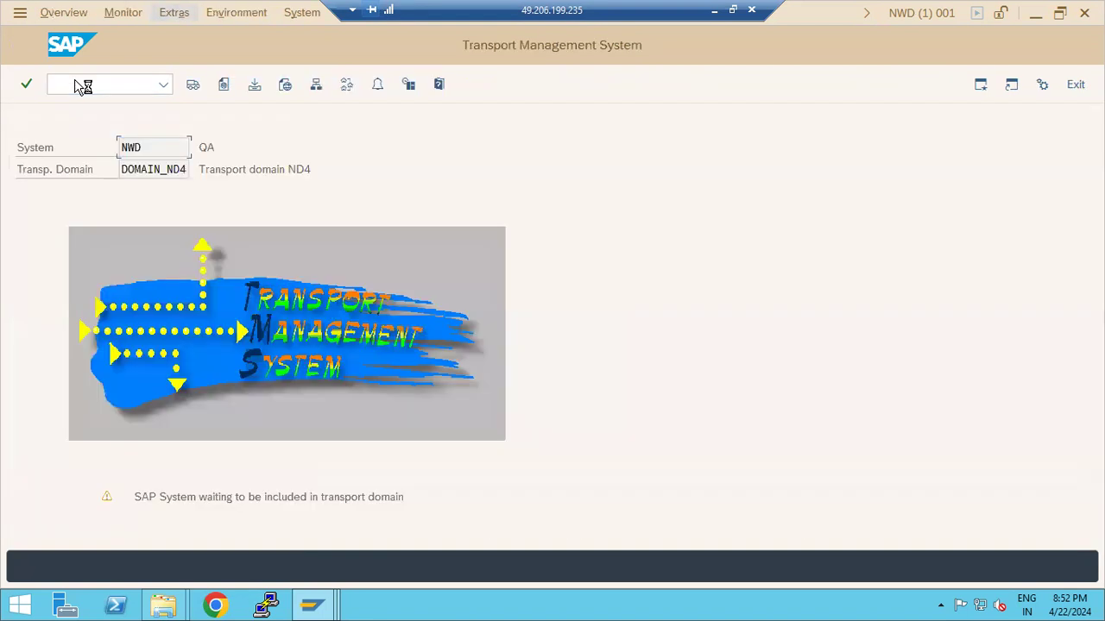
click(173, 13)
click(216, 93)
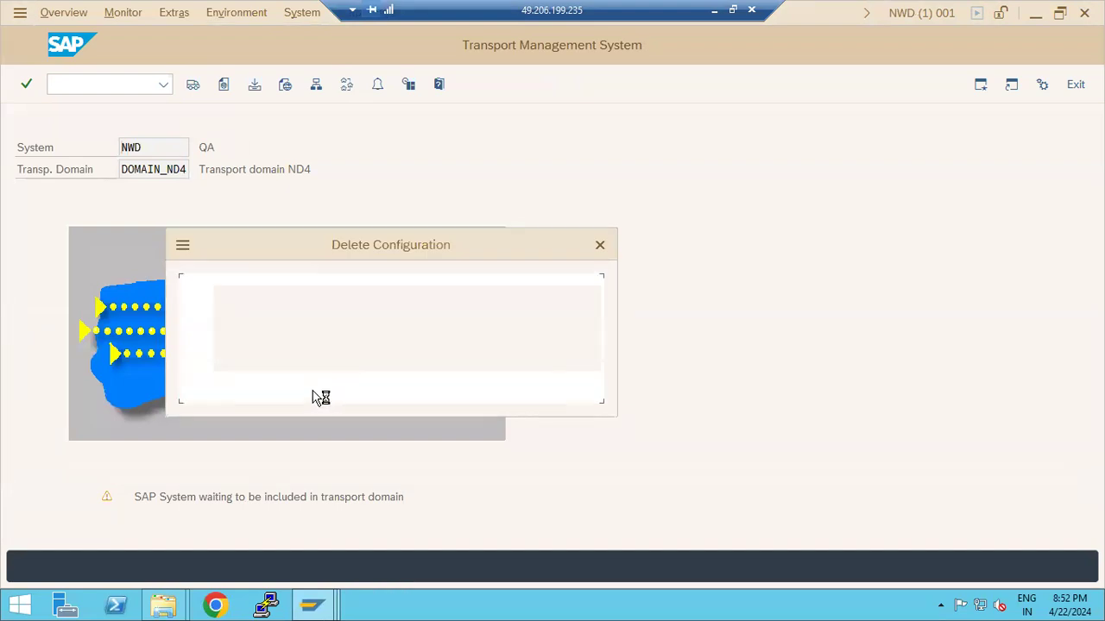
click(275, 385)
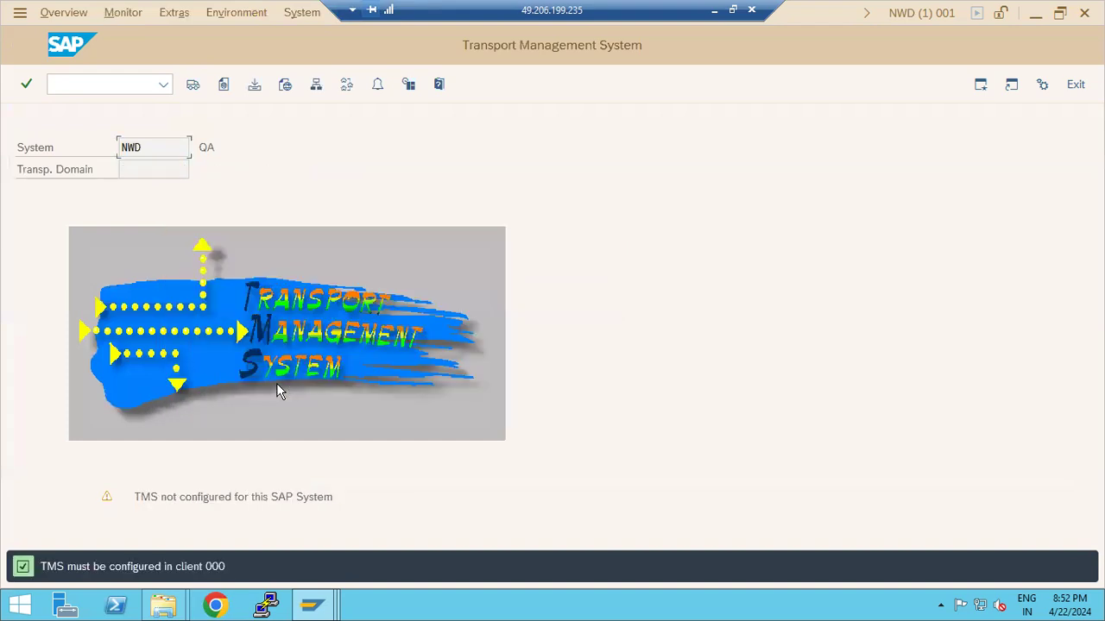
Open a new logon to the NWD system and log on to client 000 as user ddic with the account password
mouse_move(313, 604)
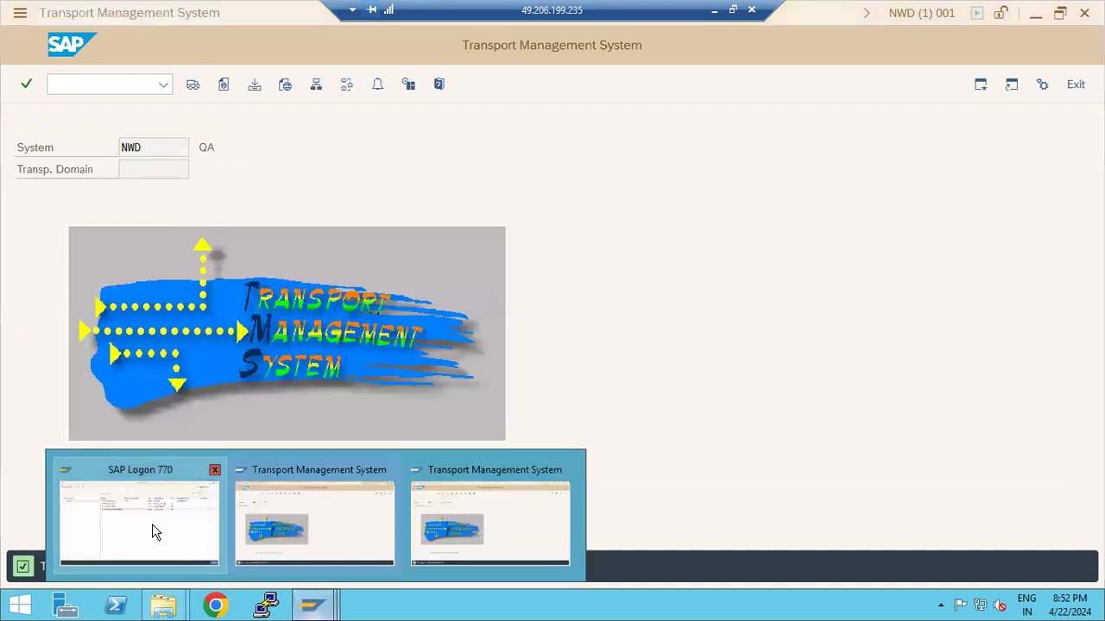
click(152, 524)
double_click(347, 136)
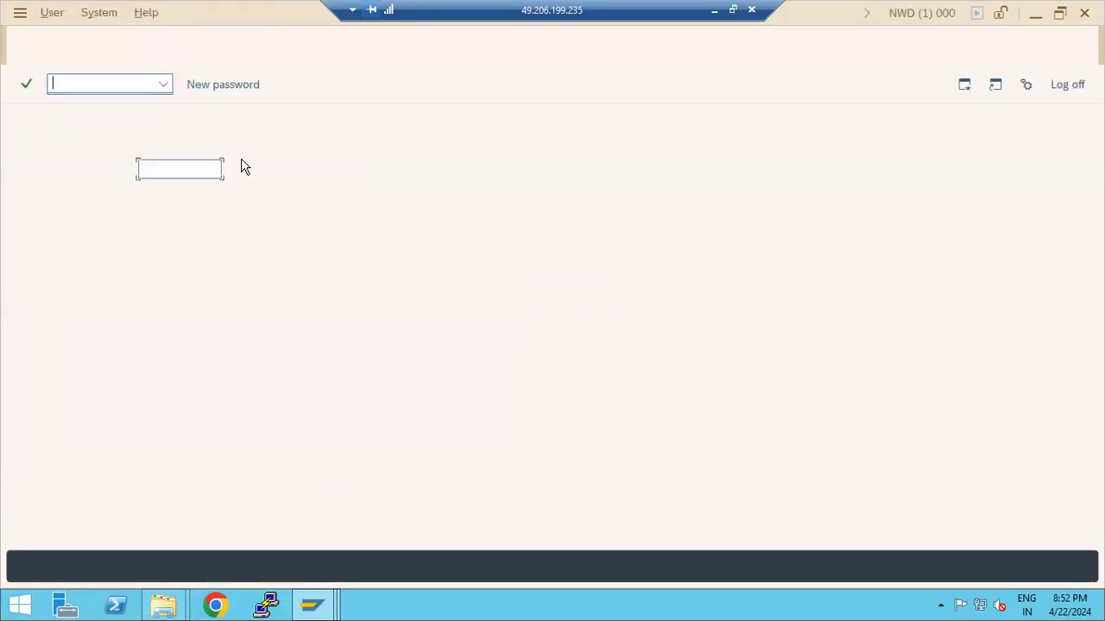
click(158, 126)
key(BackSpace)
text(000)
key(Tab)
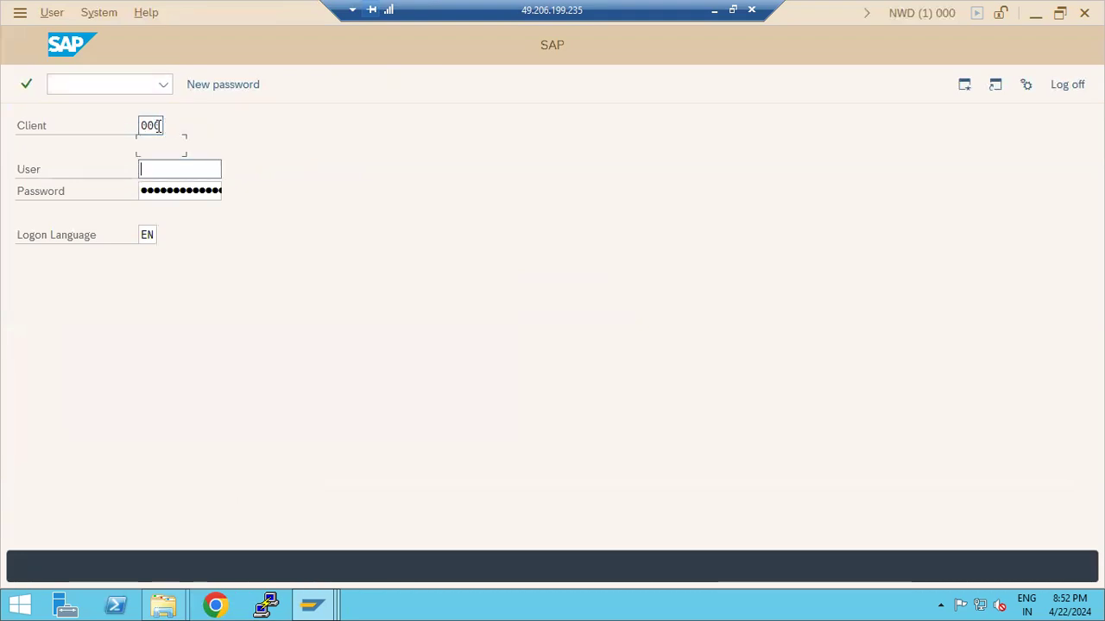
text(dd)
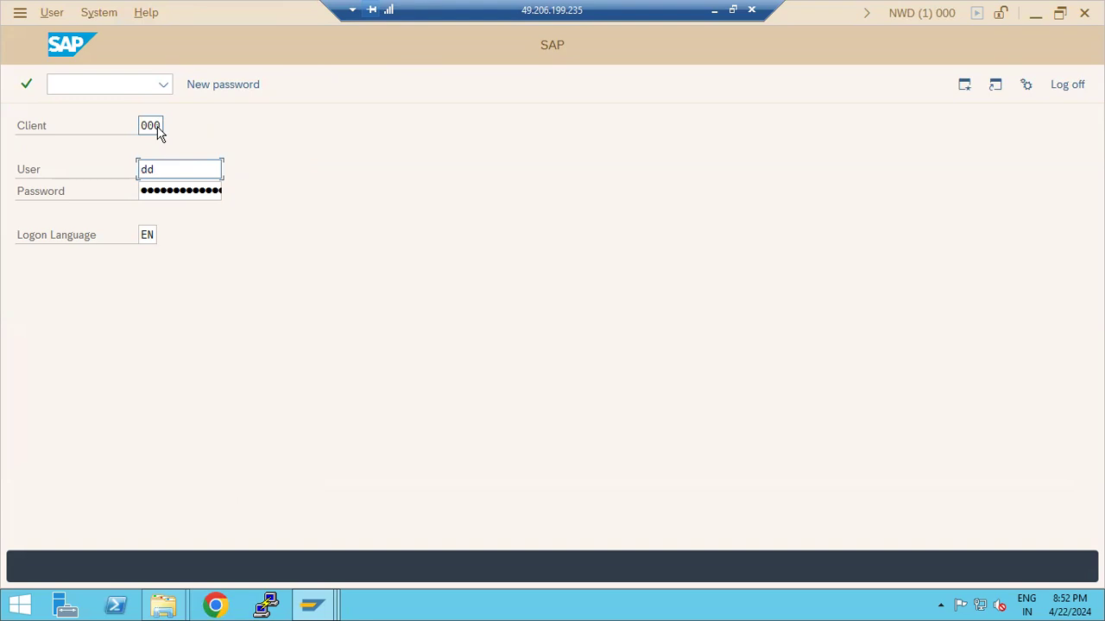
text(ic)
key(Tab)
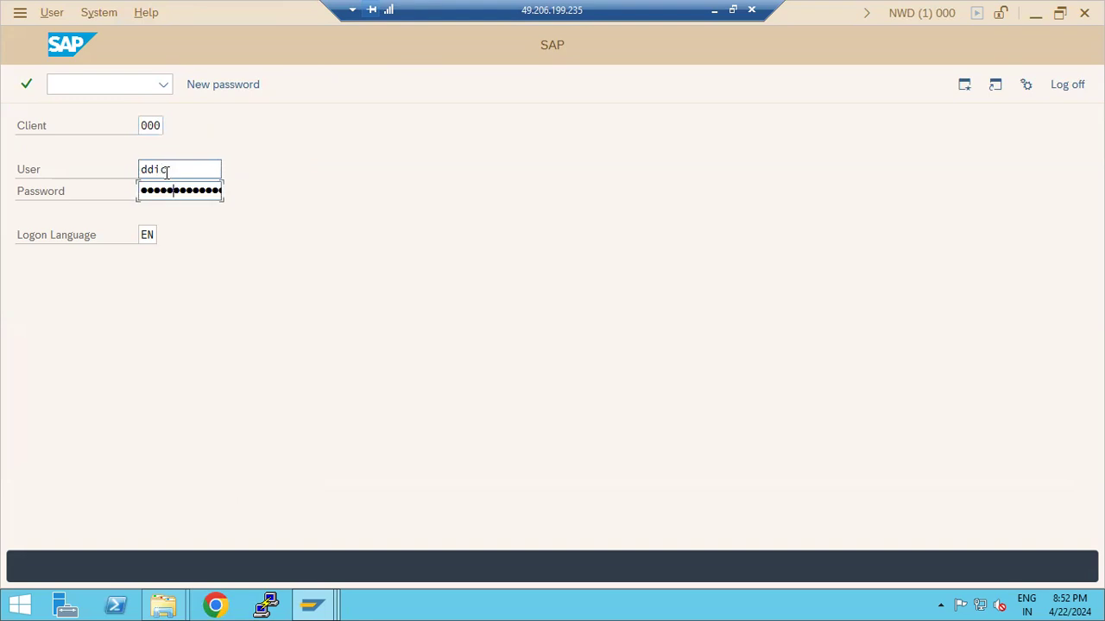
key(Return)
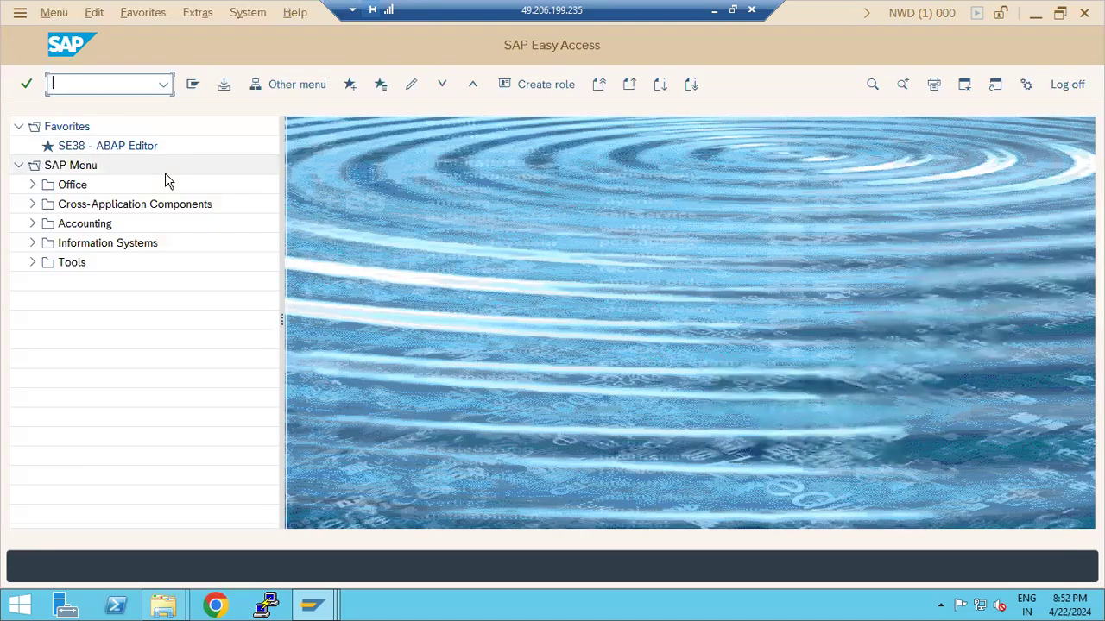
Start transaction STMS, try to include NWD in DOMAIN_ND4 with a password for user TMSADM, and cancel the remote logon and inclusion
text(stms)
key(Return)
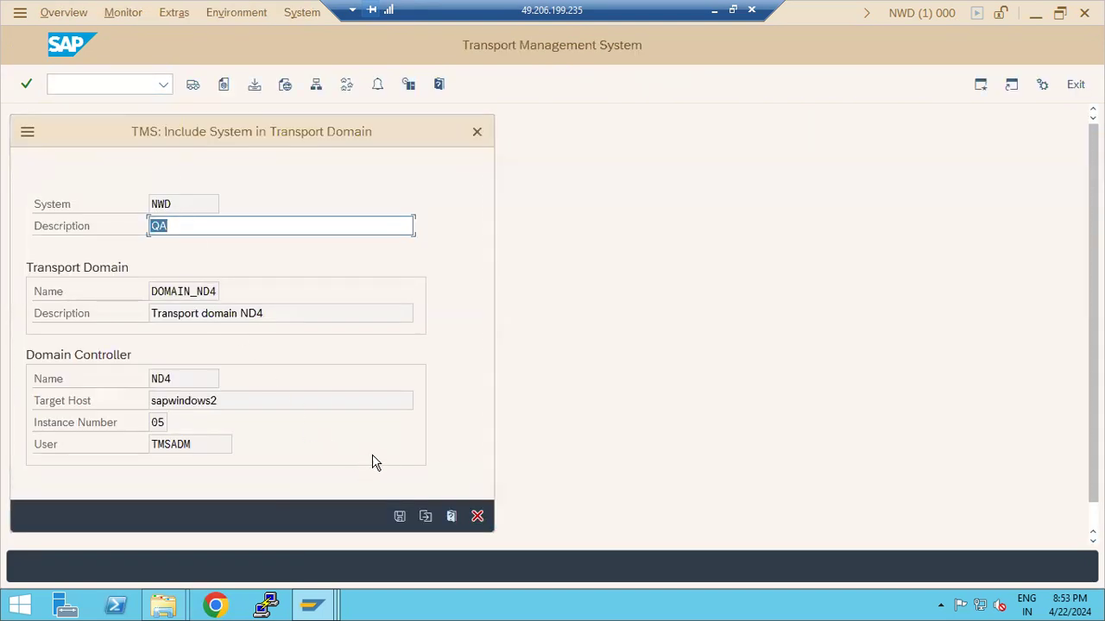
click(166, 291)
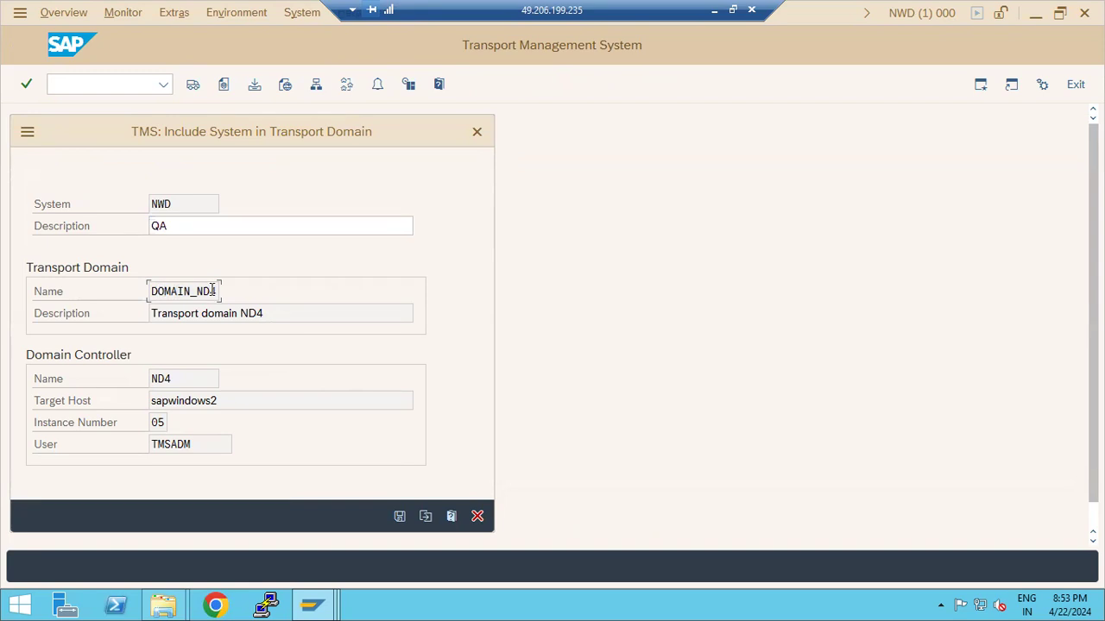
drag(222, 289, 221, 287)
click(400, 516)
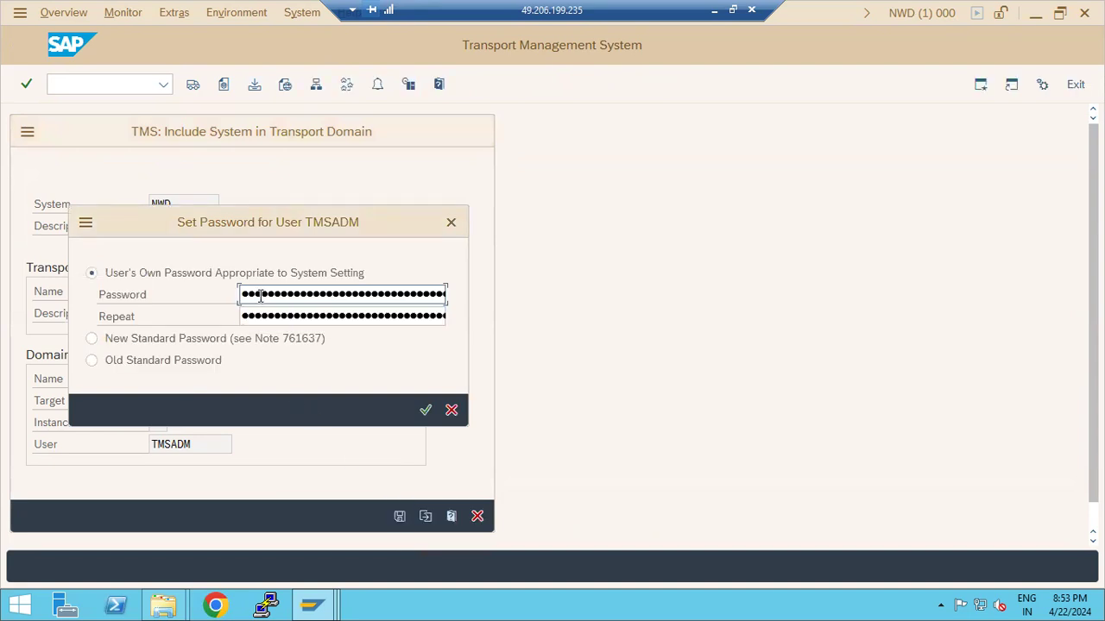
key(Tab)
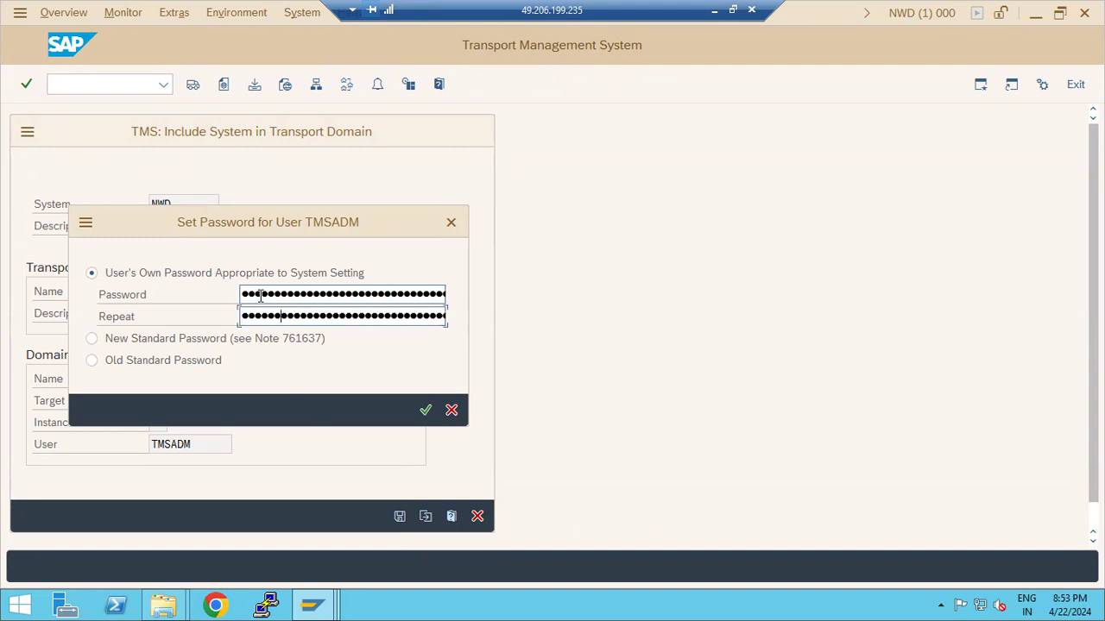
key(Return)
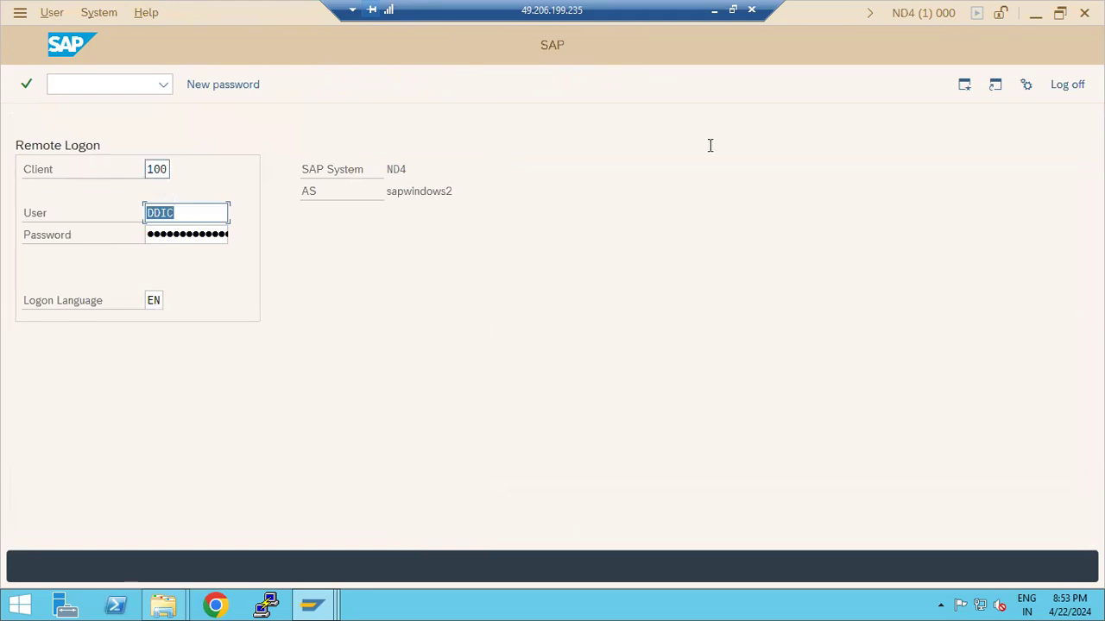
click(1066, 83)
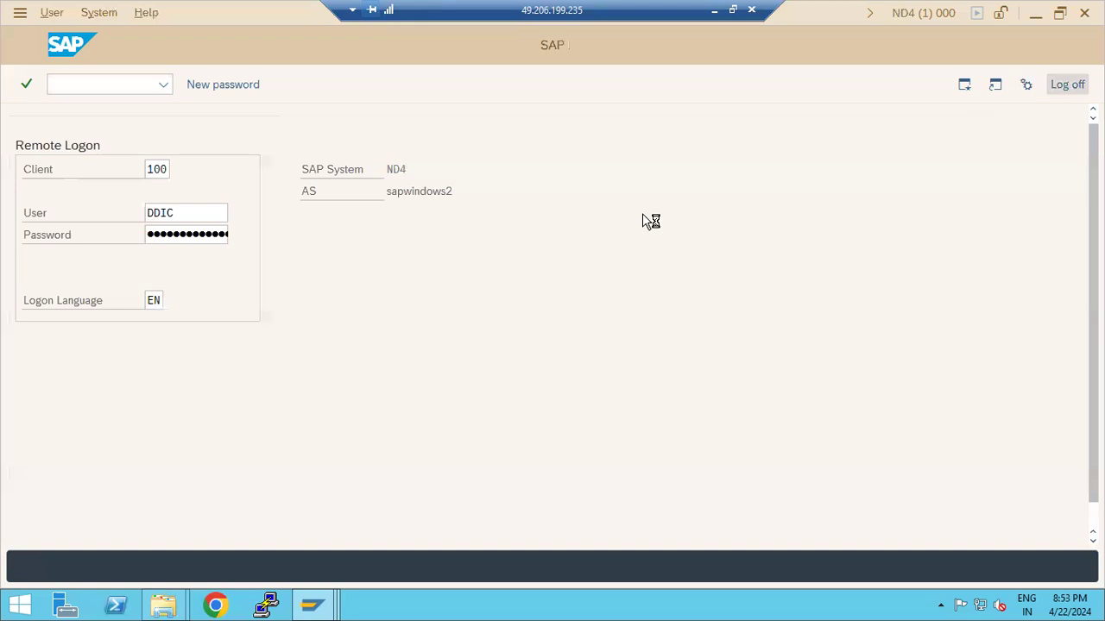
drag(204, 336, 274, 336)
click(477, 517)
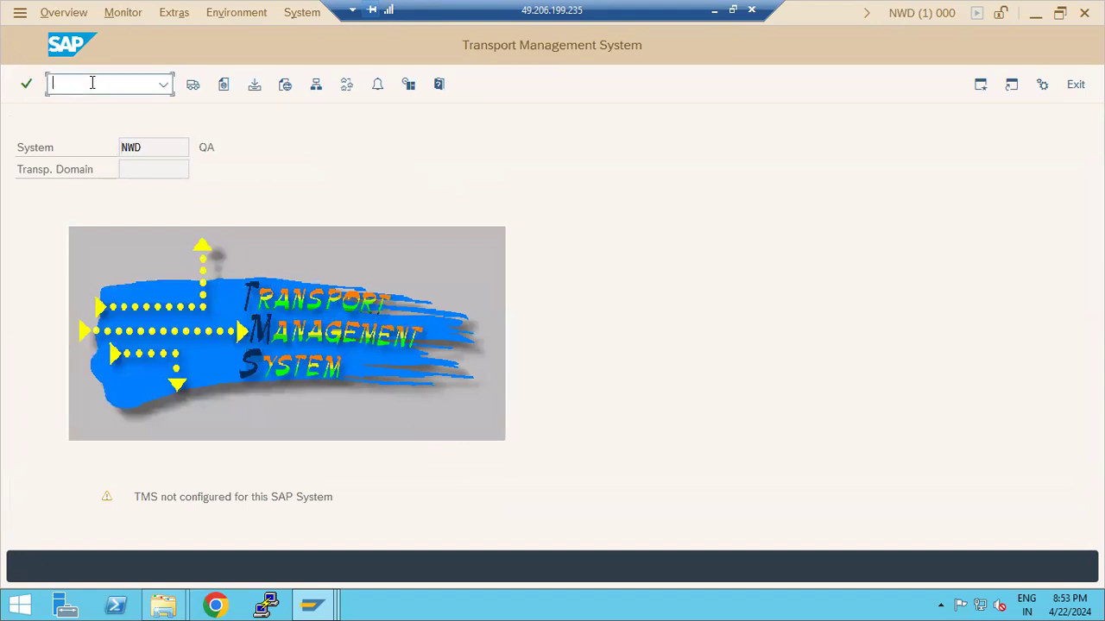
Restart STMS and configure a new transport domain for NWD, keeping the name DOMAIN_NWD and description Transport domain NWD
text(/nstms)
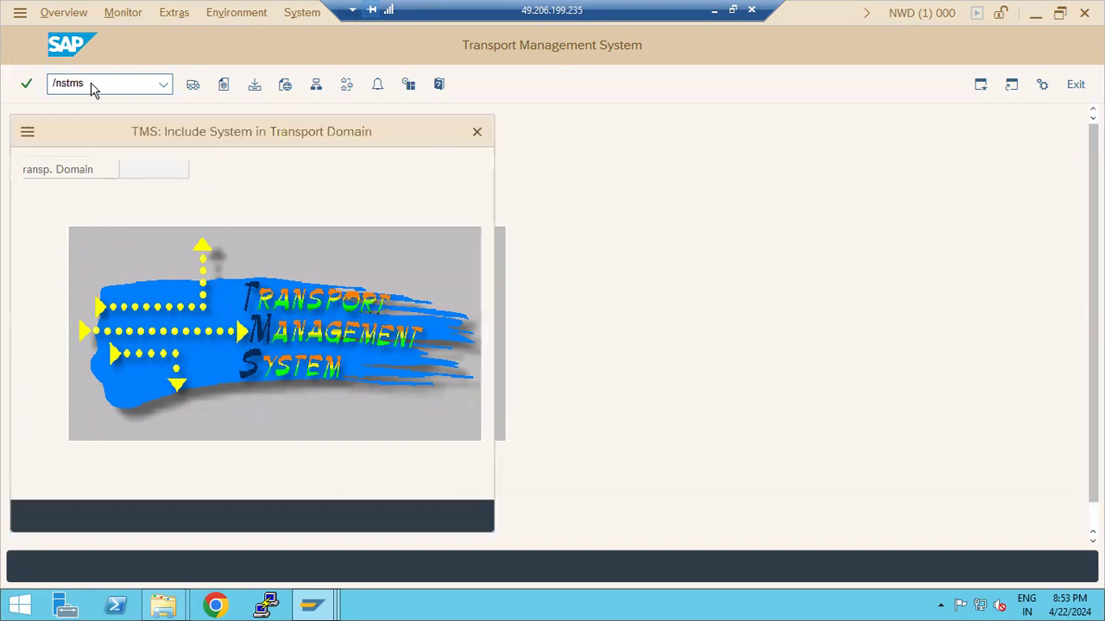
click(426, 515)
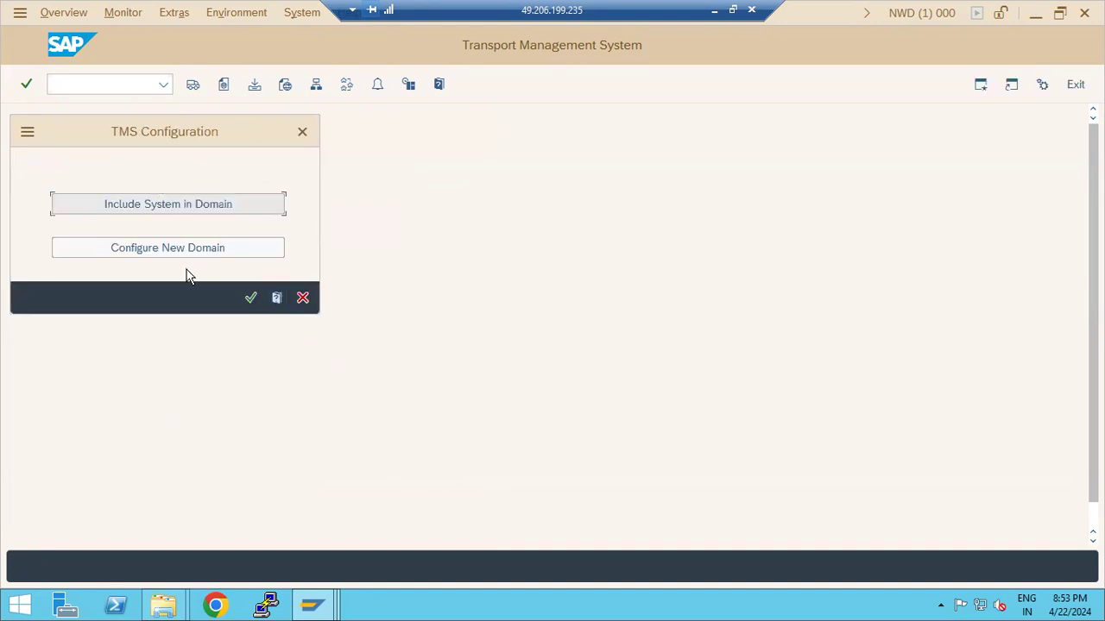
click(166, 248)
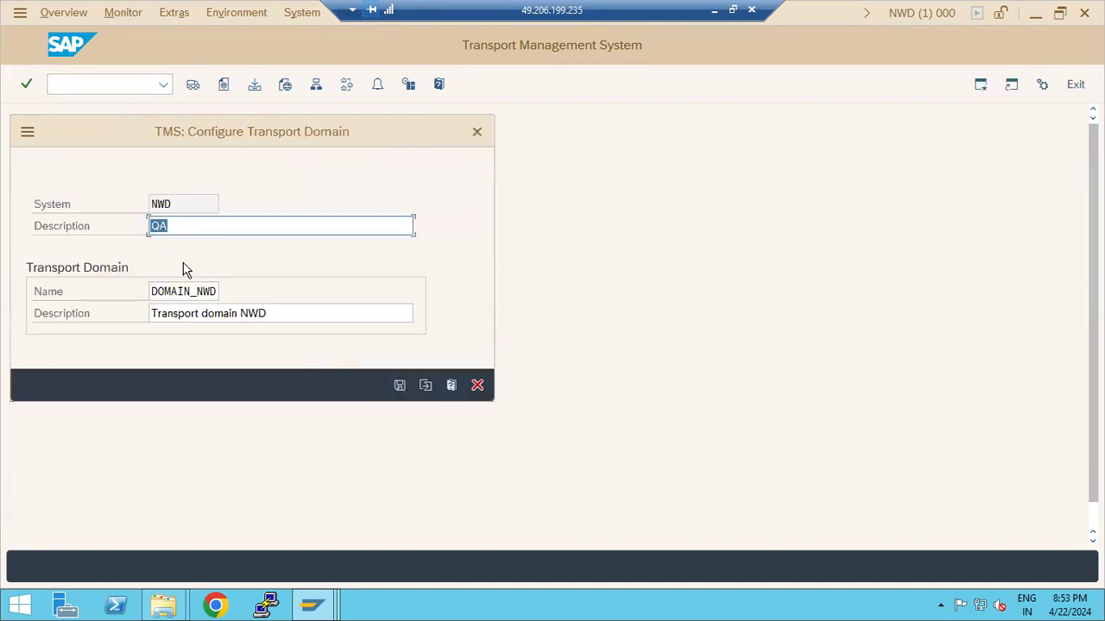
drag(231, 314, 265, 314)
click(395, 387)
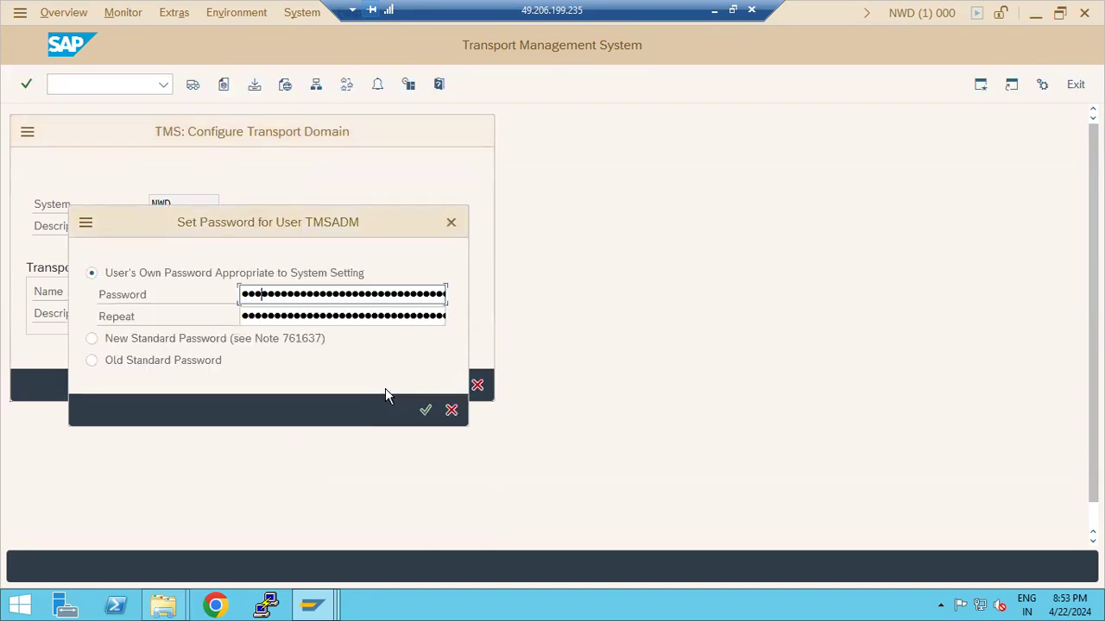
Enter and repeat an own password for user TMSADM and confirm it to finish the domain configuration
text(••)
key(Tab)
text(••••••)
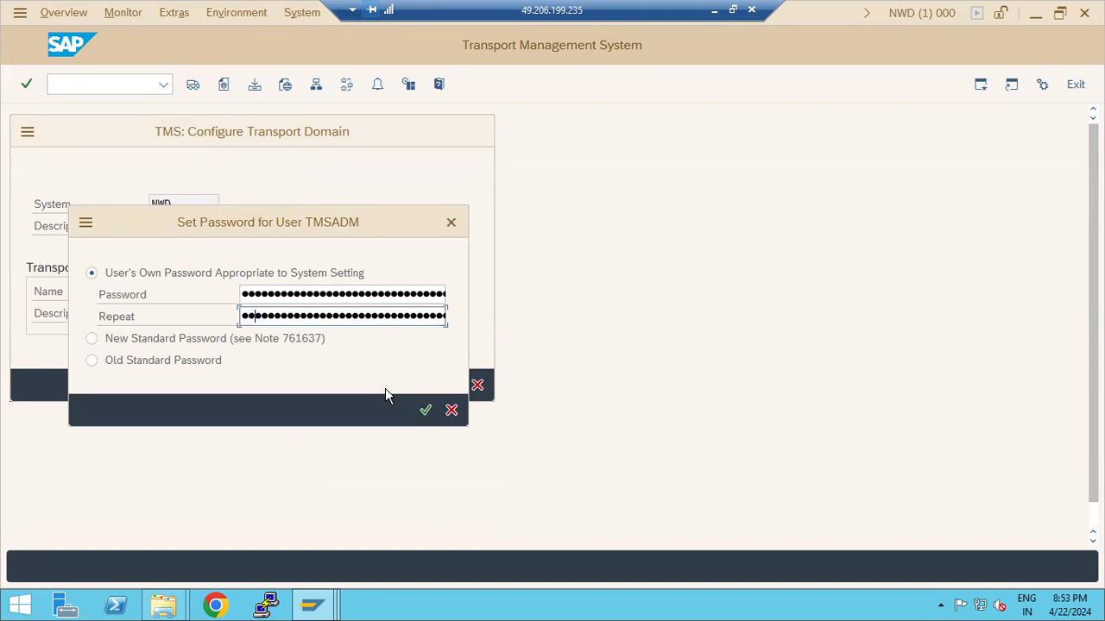
text(•••)
key(Return)
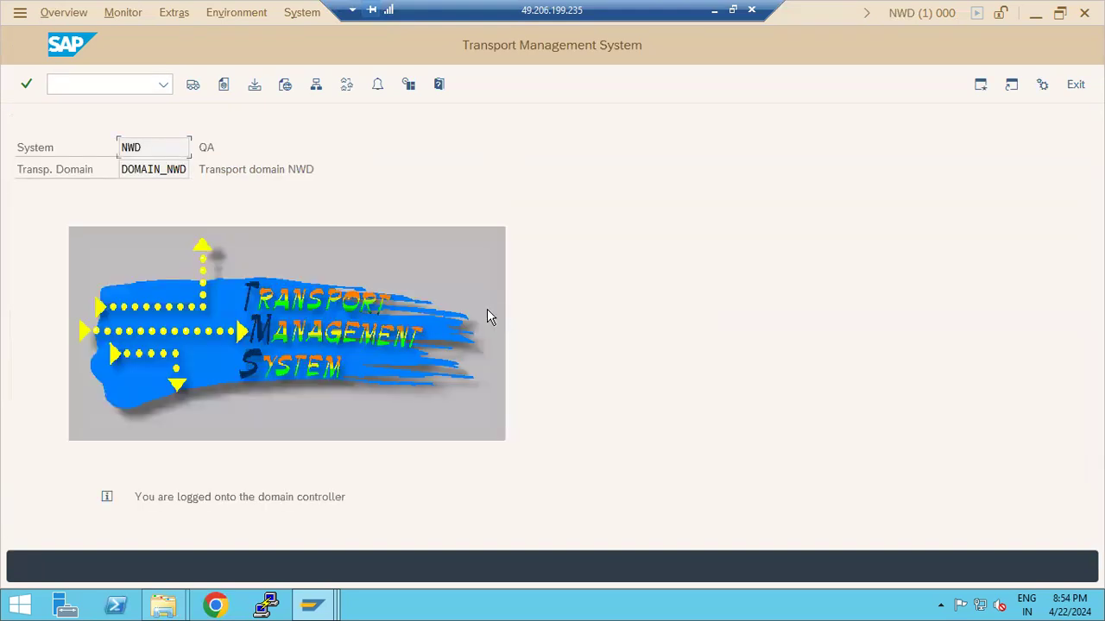
Switch to SAP Logon and open a new logon to the ND4 system, SAP NW DEVELOPMENT
click(314, 610)
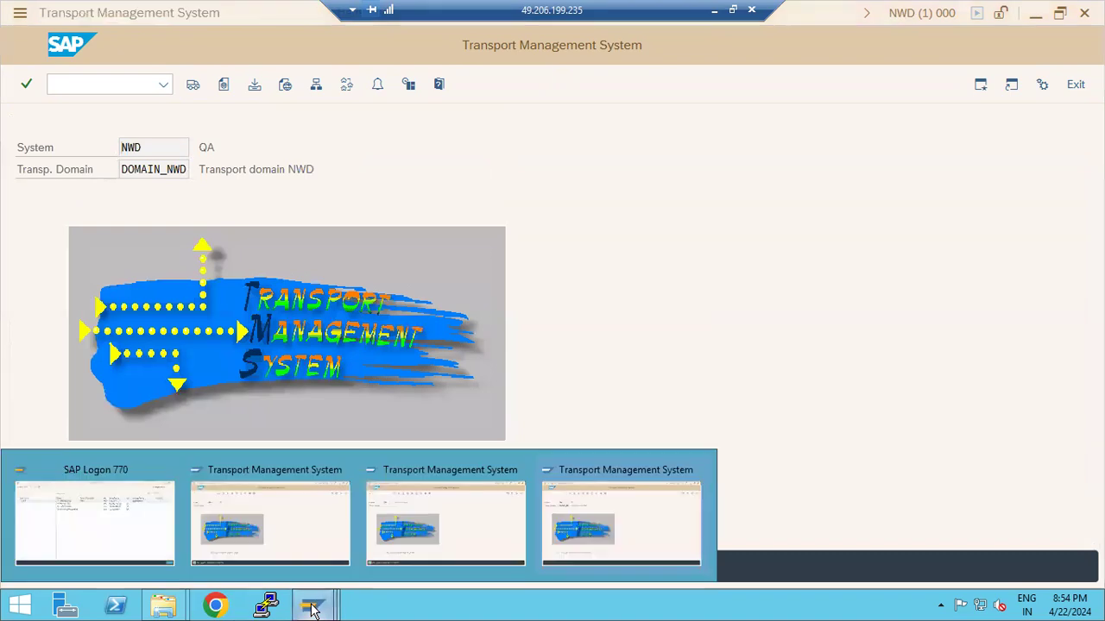
click(128, 533)
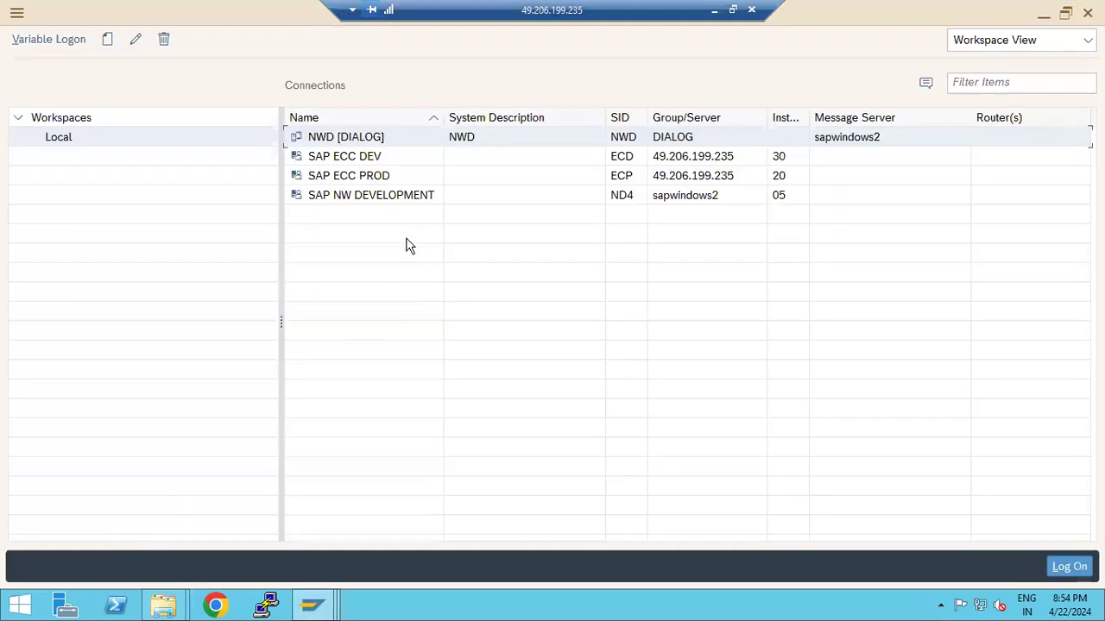
click(387, 195)
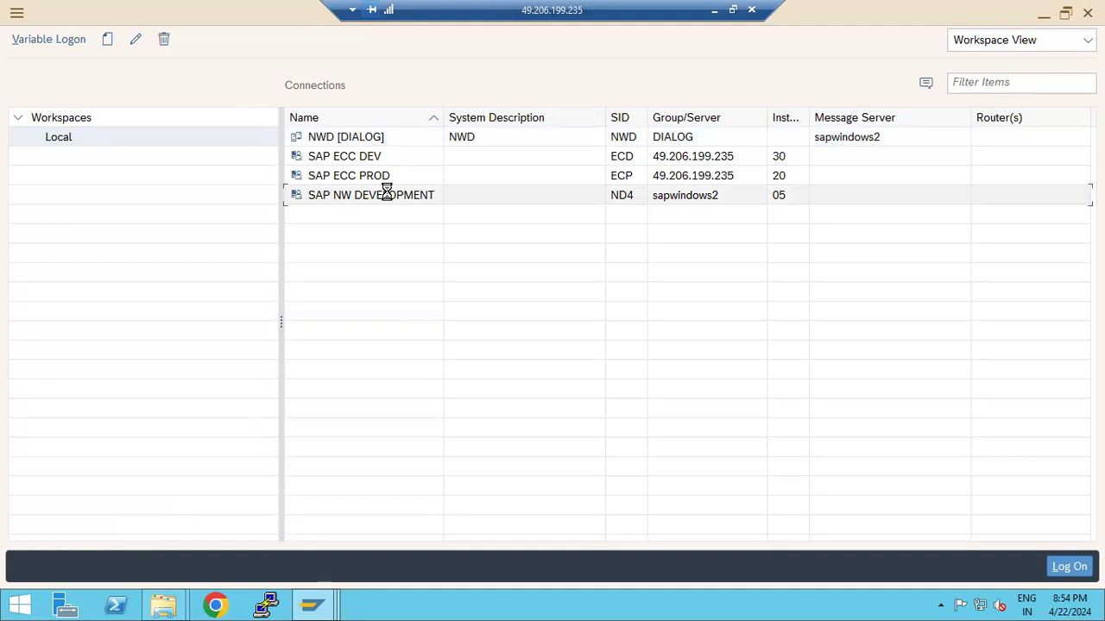
key(Delete)
double_click(387, 195)
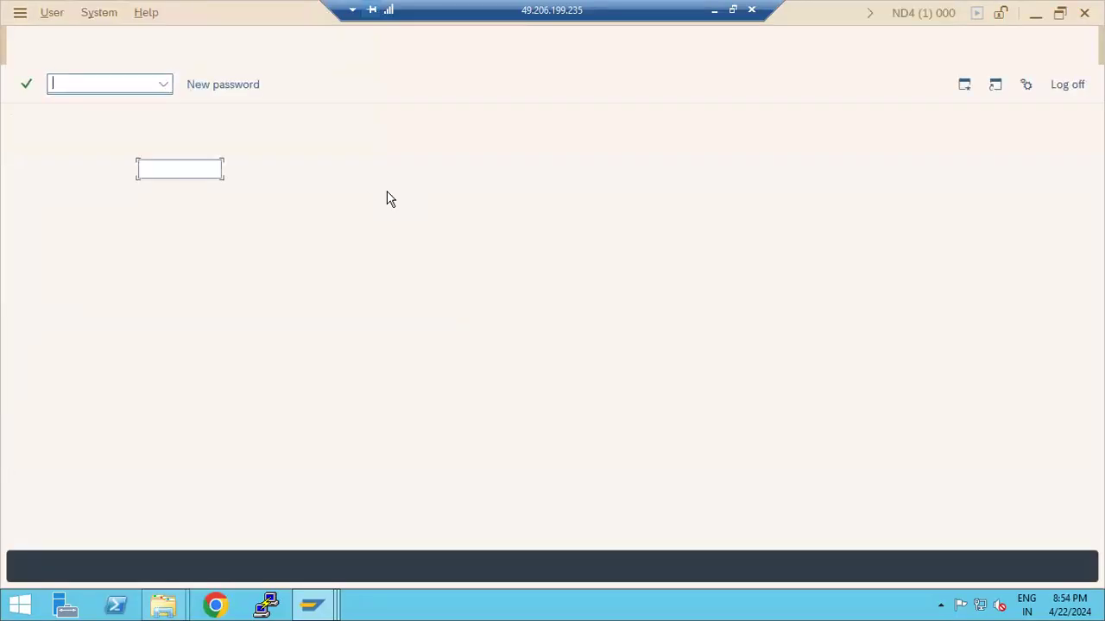
Log on to client 000 of ND4 as user ddic with the account password
key(Up)
key(ctrl+a)
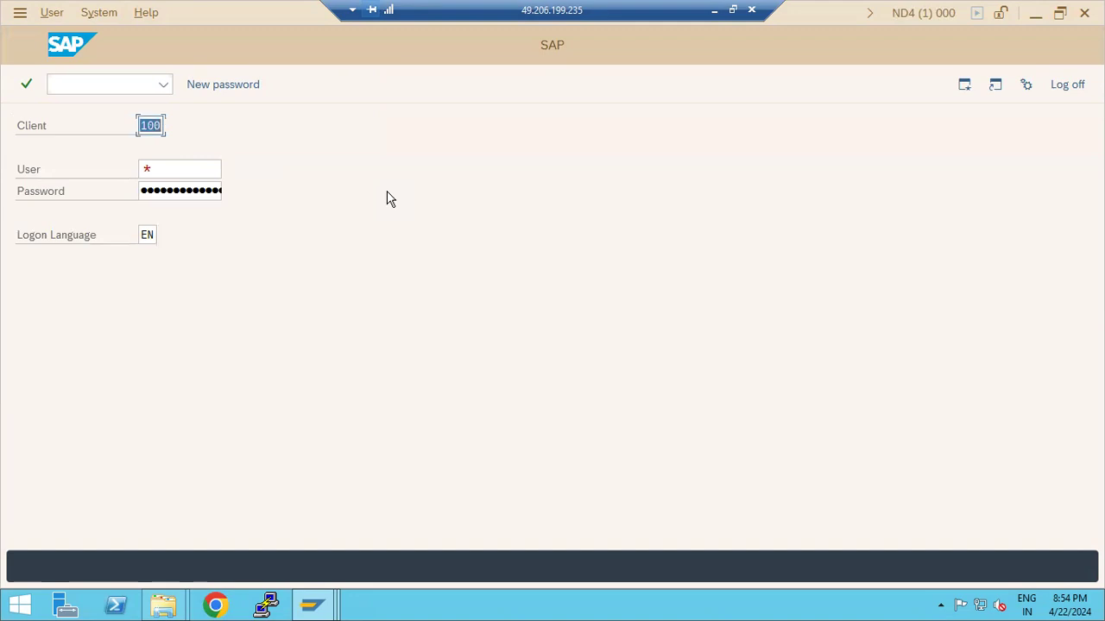
text(000)
key(Tab)
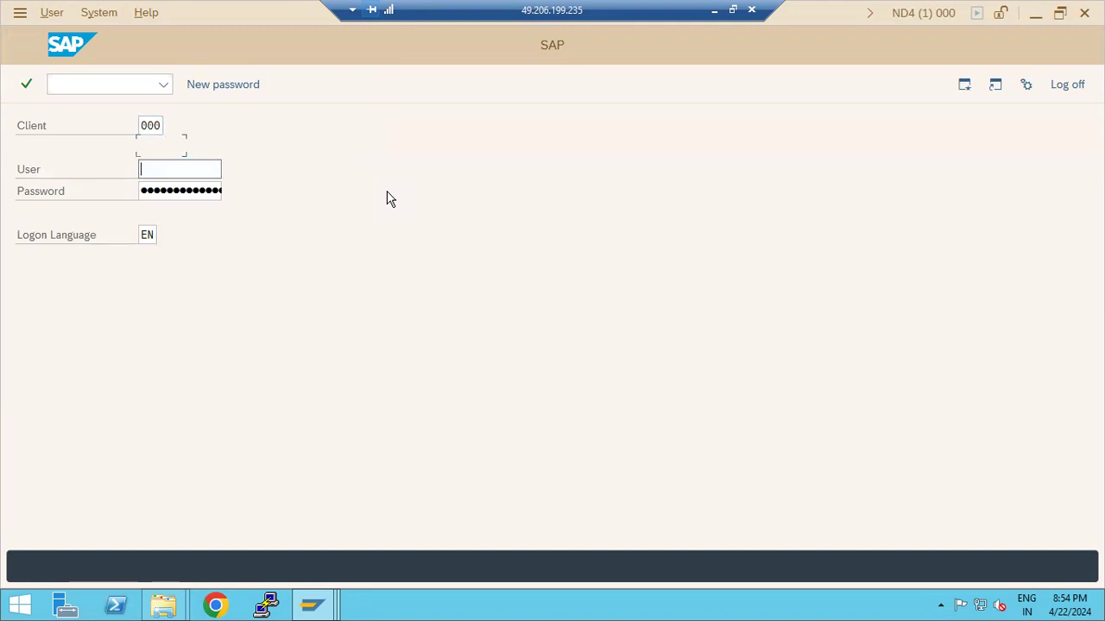
text(ddic)
key(Tab)
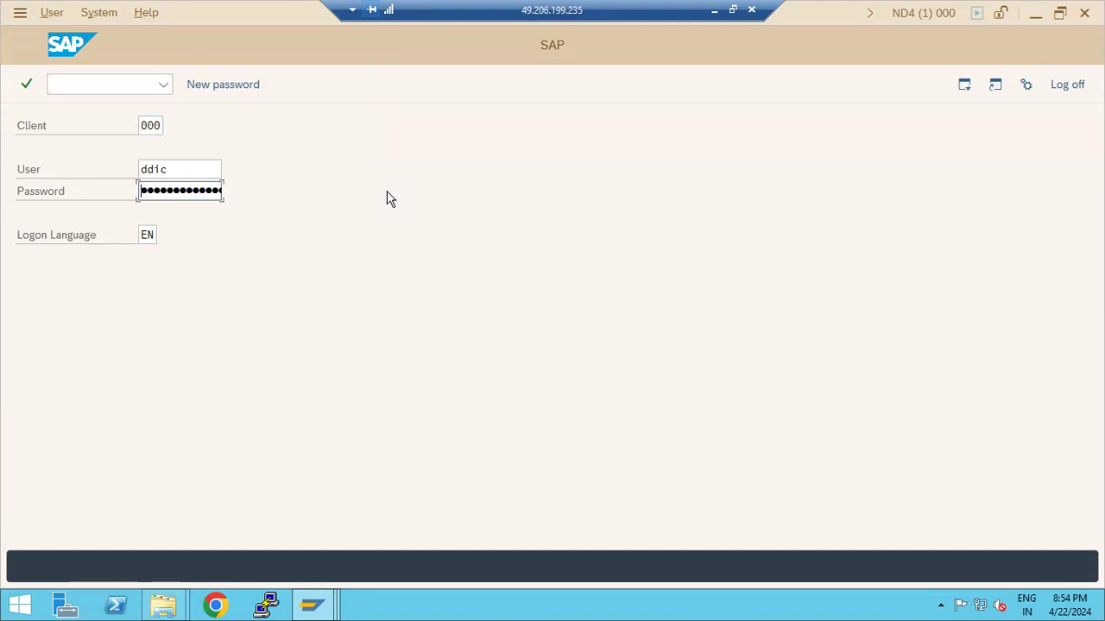
text(••)
key(Return)
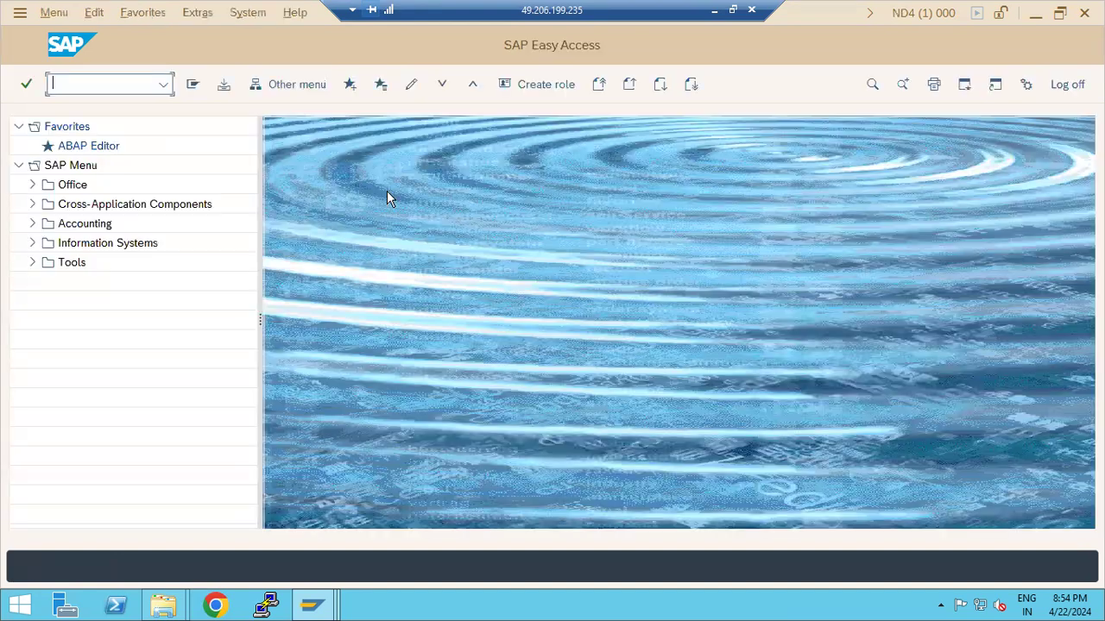
Start transaction STMS in ND4, check the domain details in the NWD session, and return to the ND4 inclusion dialog
text(stms)
key(Return)
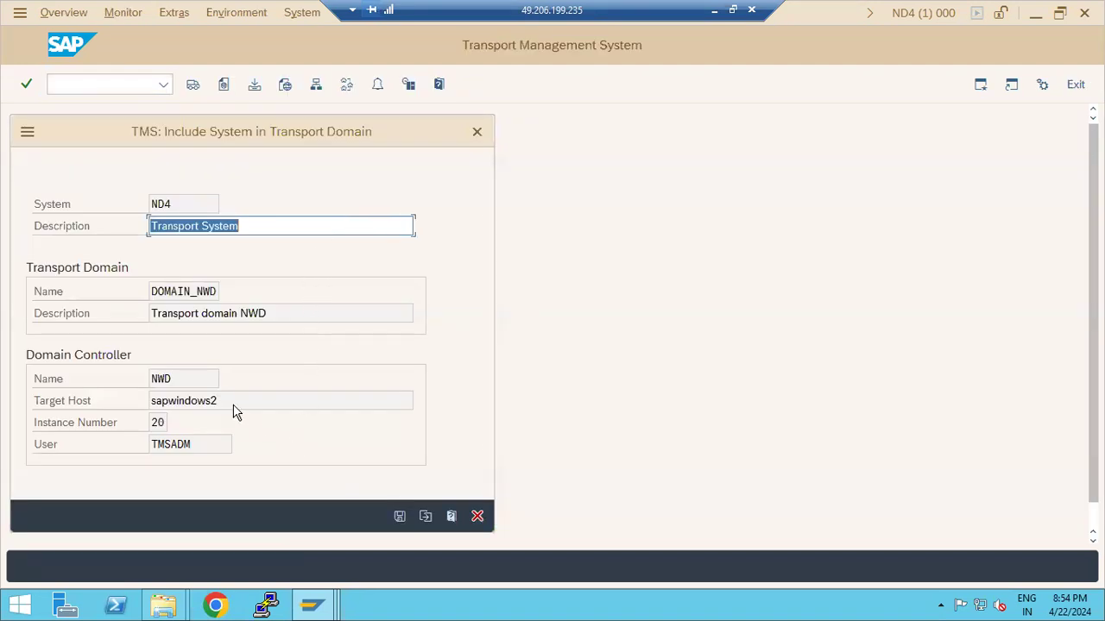
click(321, 609)
click(596, 547)
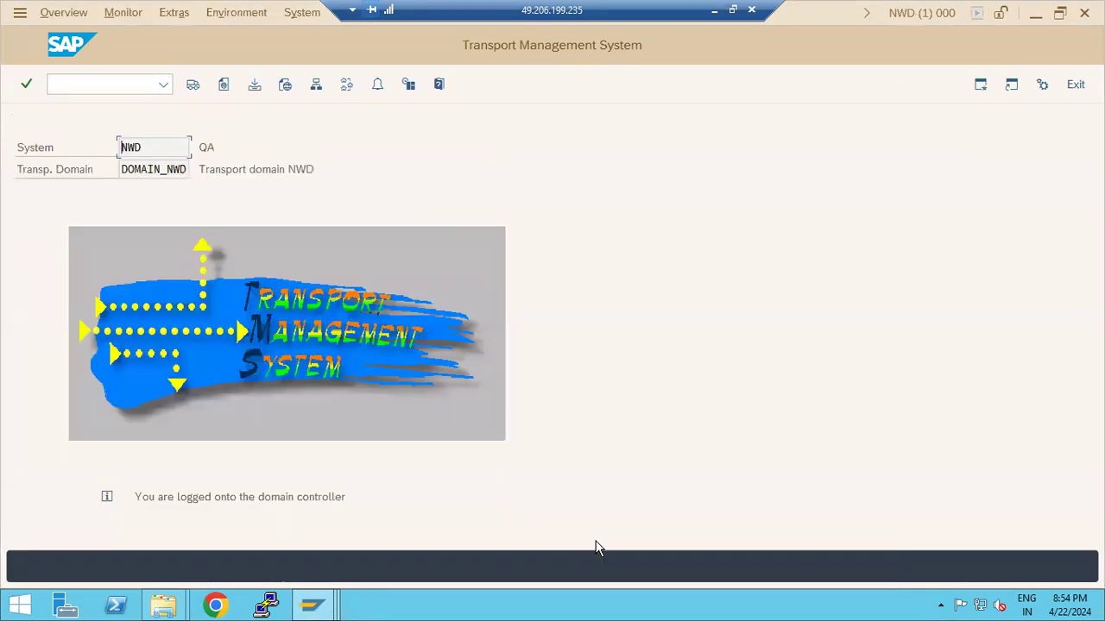
click(313, 607)
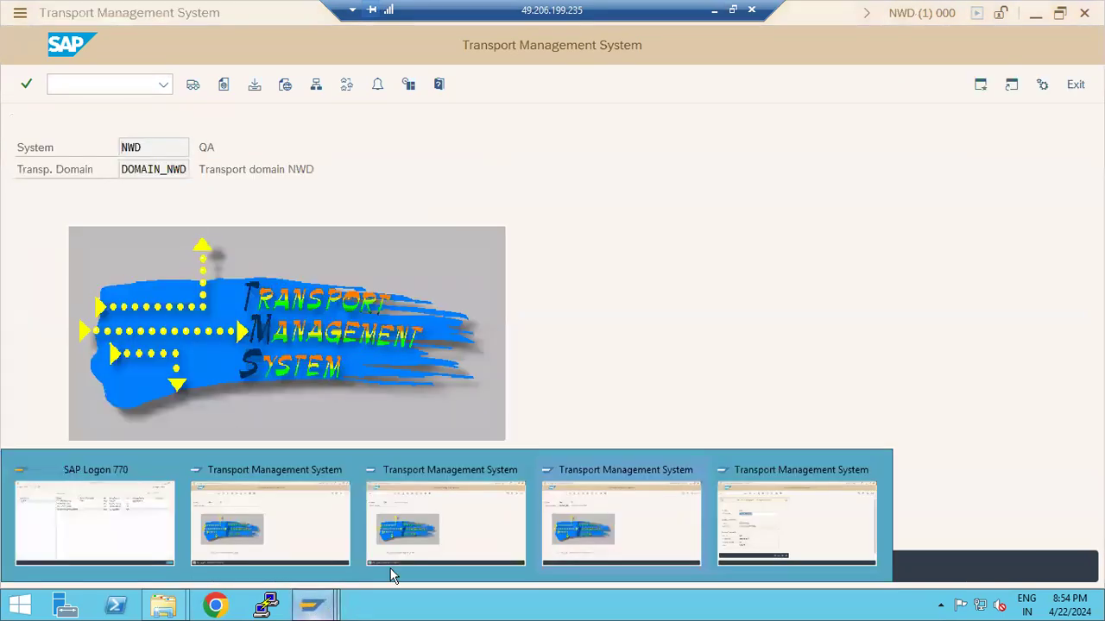
click(746, 529)
Save the inclusion of ND4 in DOMAIN_NWD, entering and repeating an own password for user TMSADM
click(403, 516)
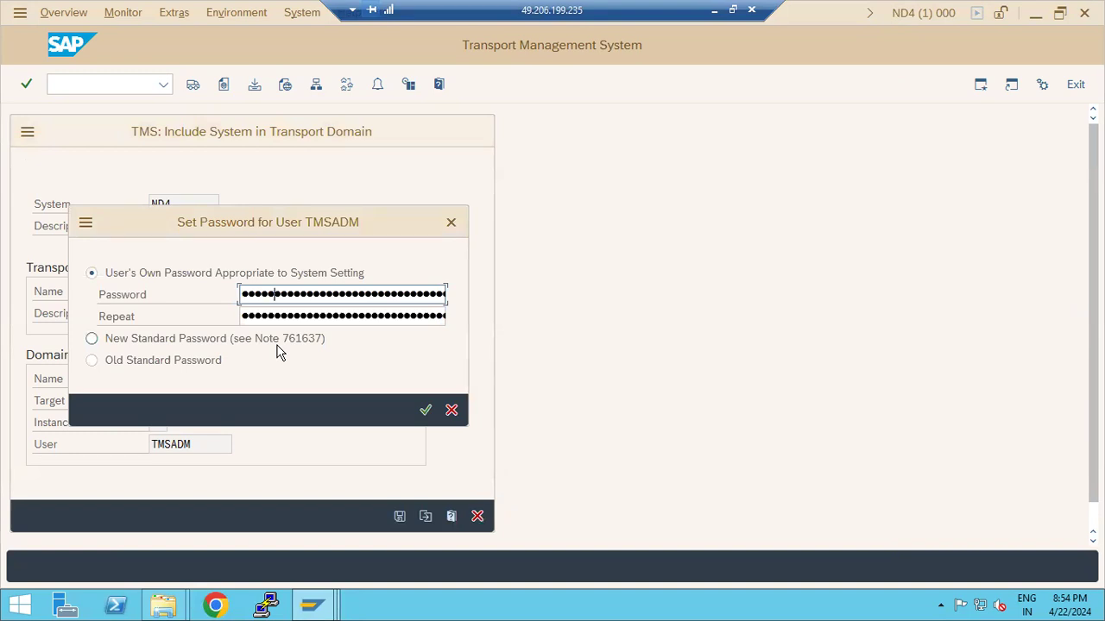
key(Tab)
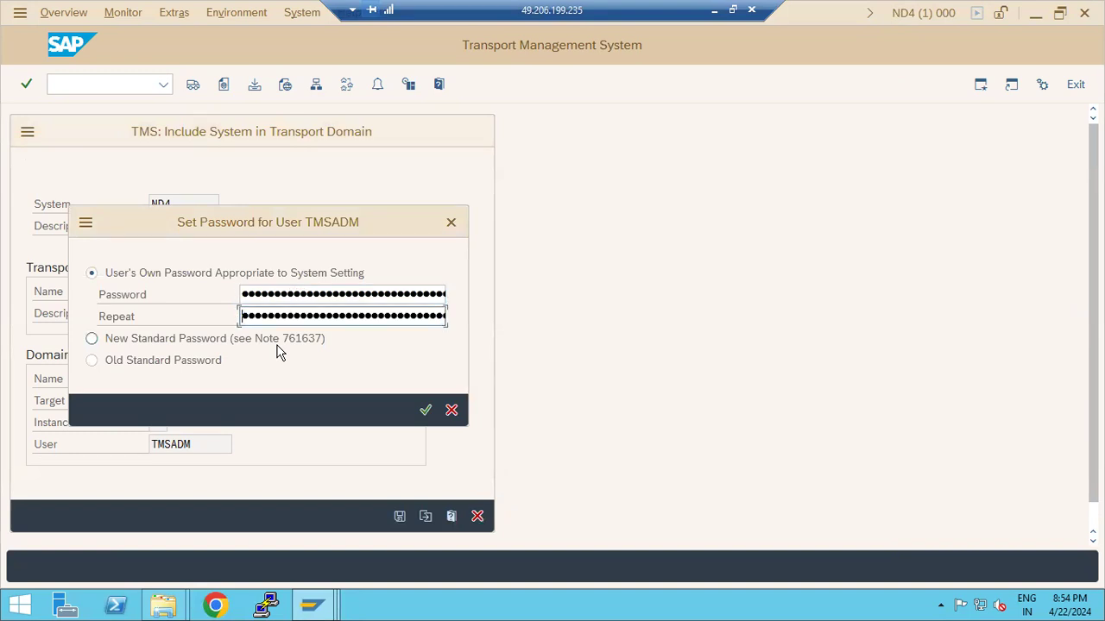
text(••••)
key(Return)
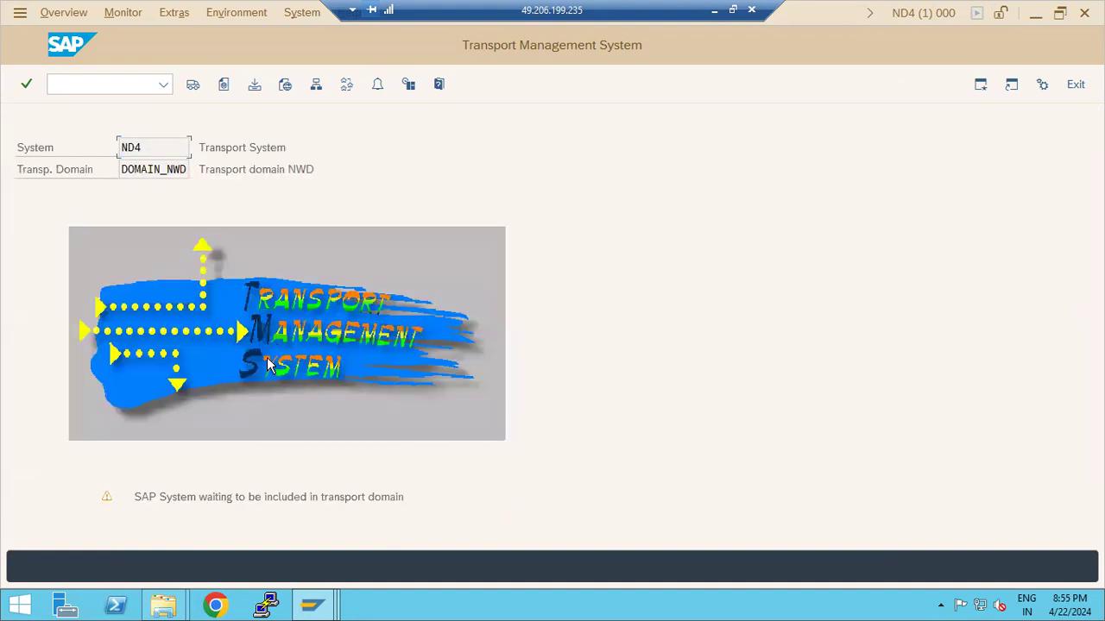
In the NWD session, open the system overview of DOMAIN_NWD and approve including system ND4 in the transport domain
click(314, 603)
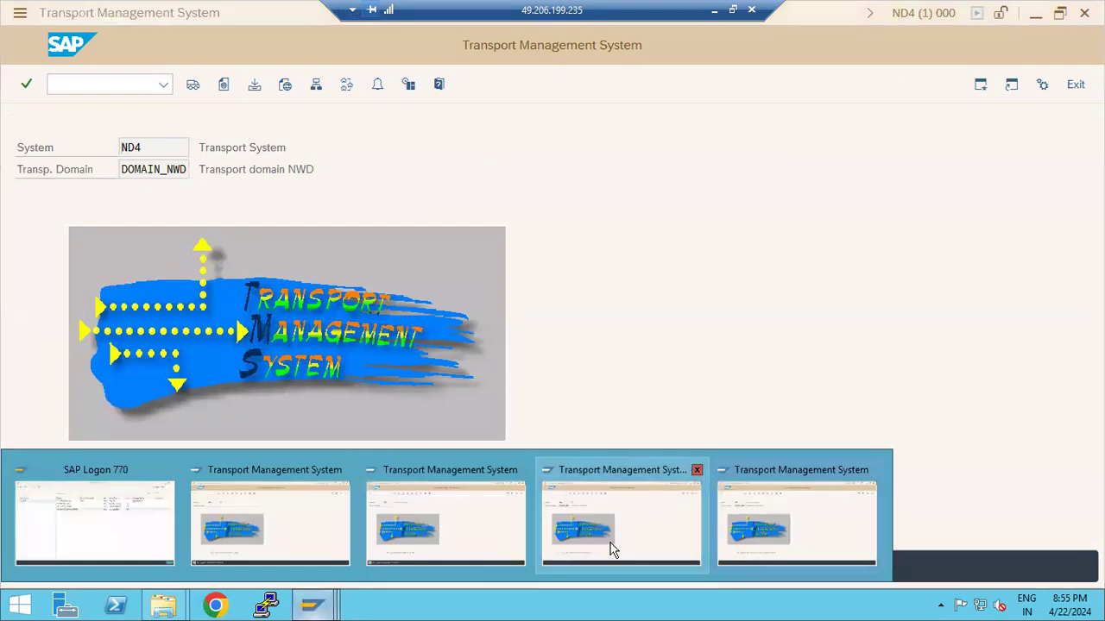
click(609, 547)
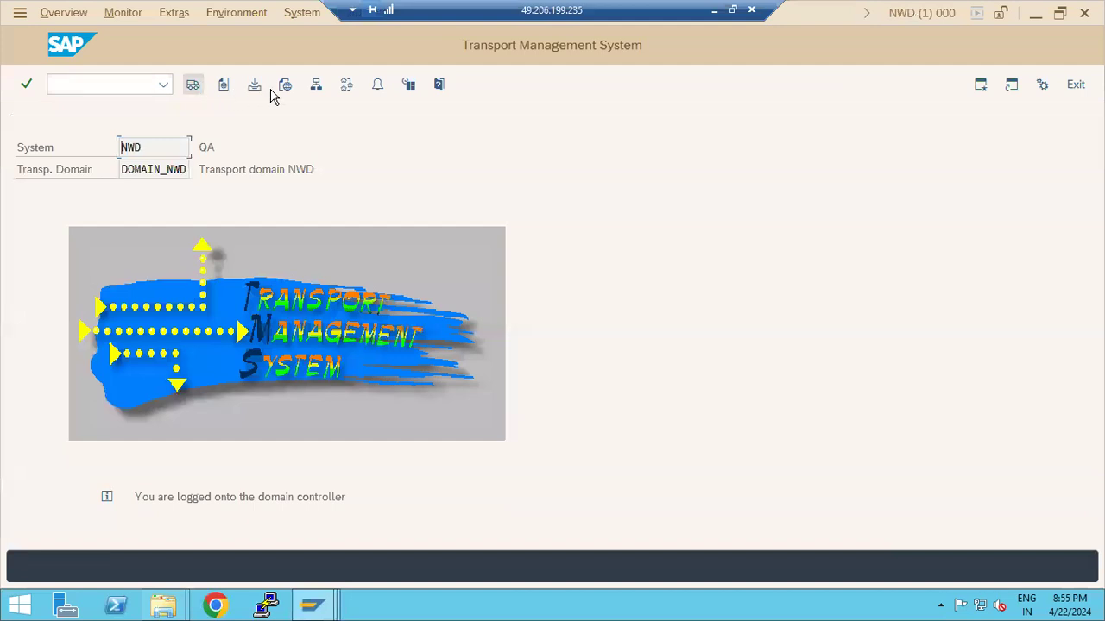
click(314, 86)
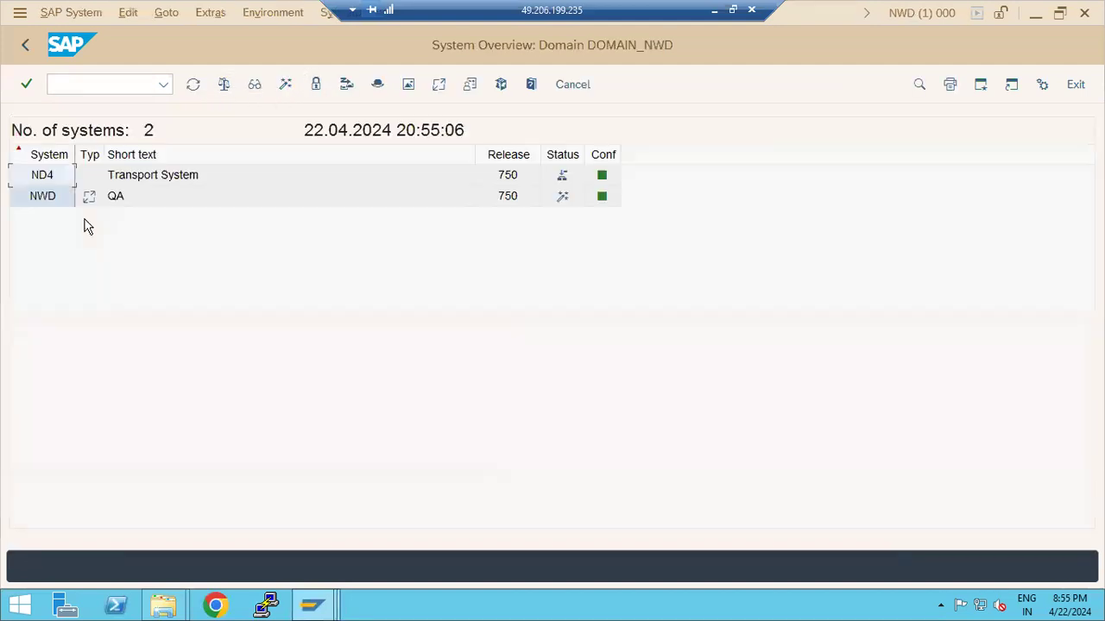
click(36, 176)
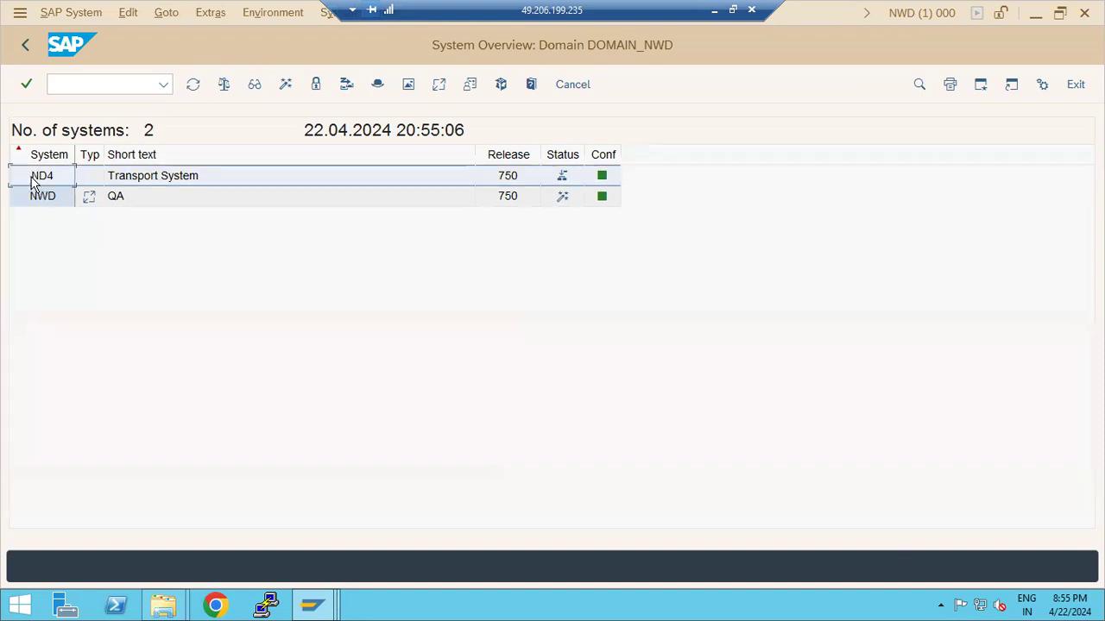
click(73, 10)
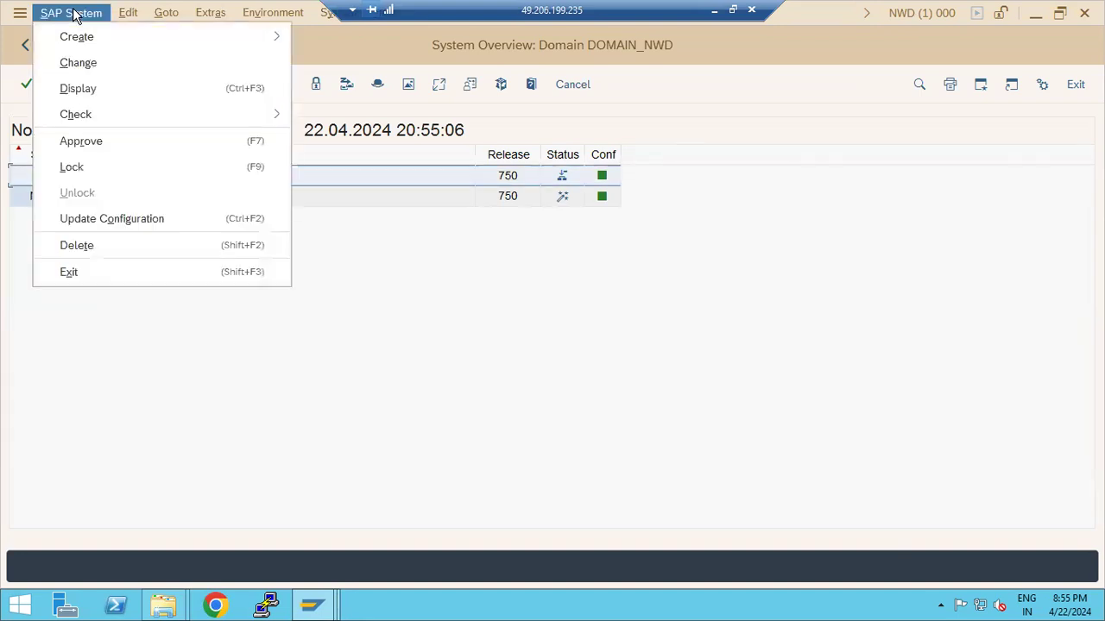
click(84, 143)
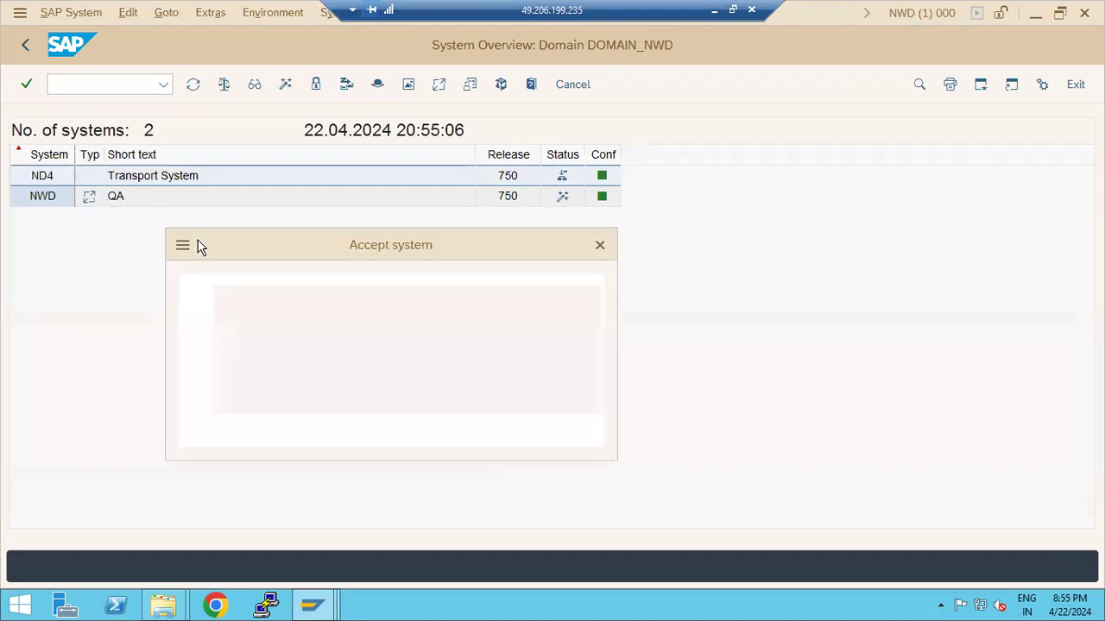
click(276, 428)
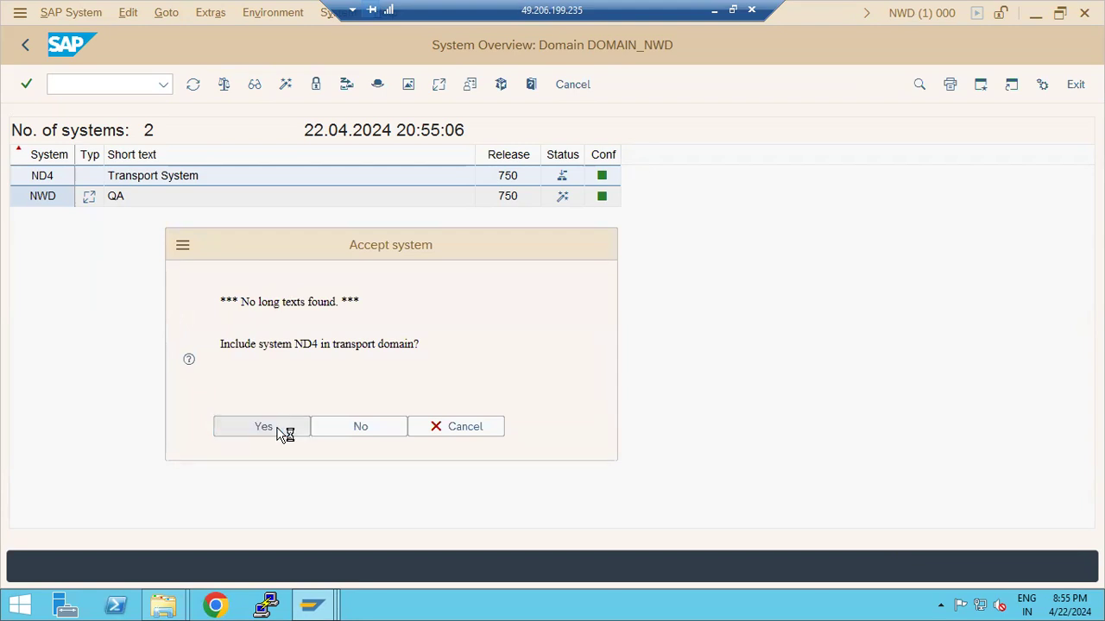
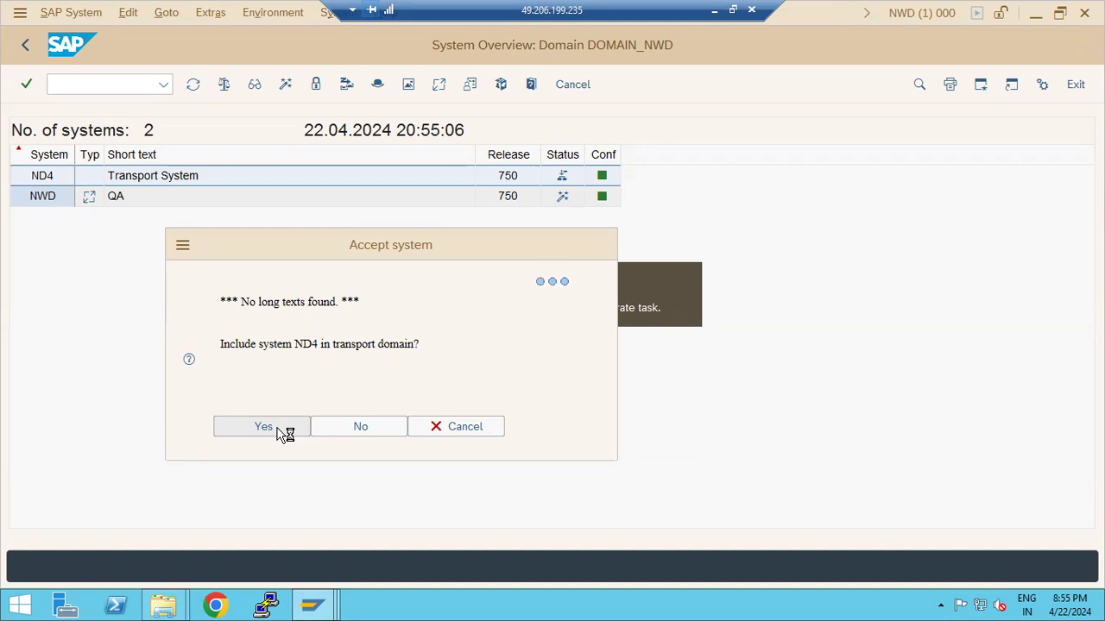
Switch to the ND4 client 000 Transport Management System session and display the import overview
click(312, 606)
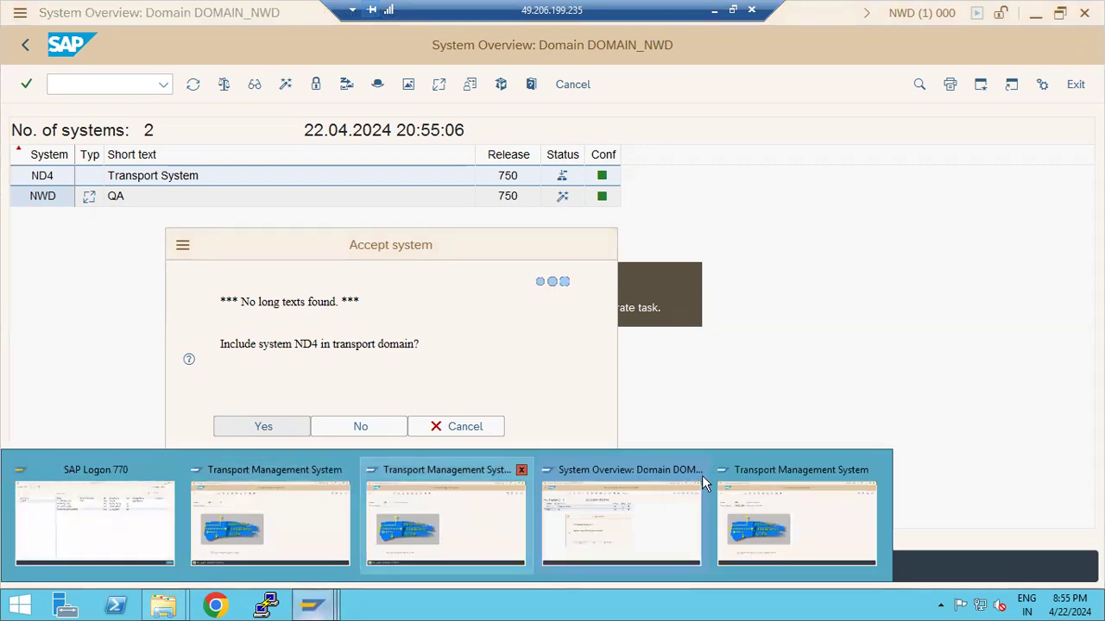
click(794, 499)
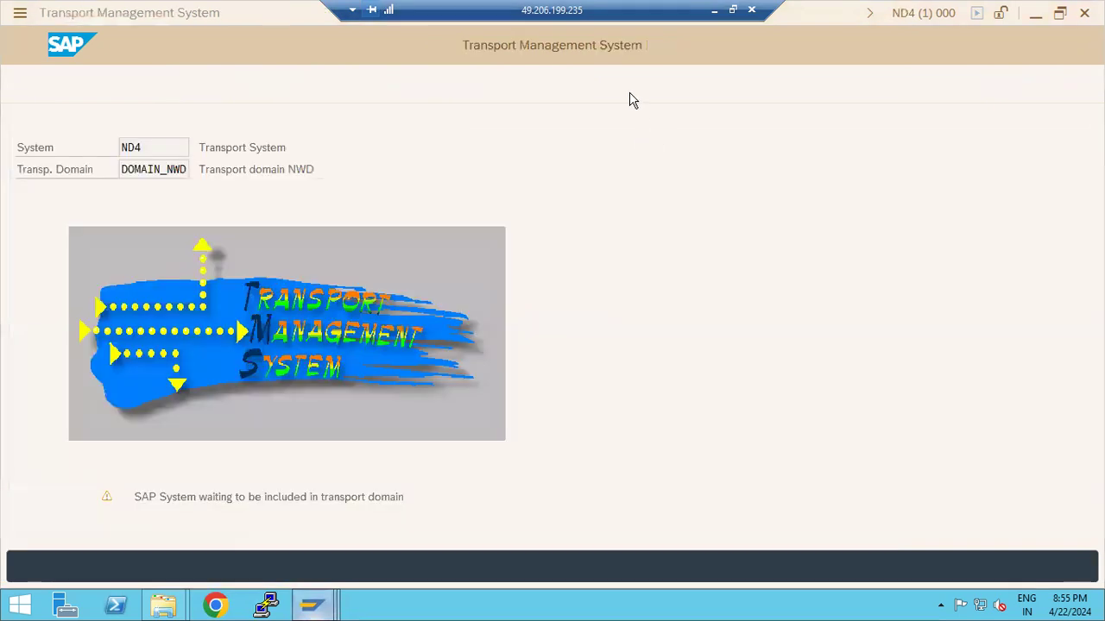
click(310, 609)
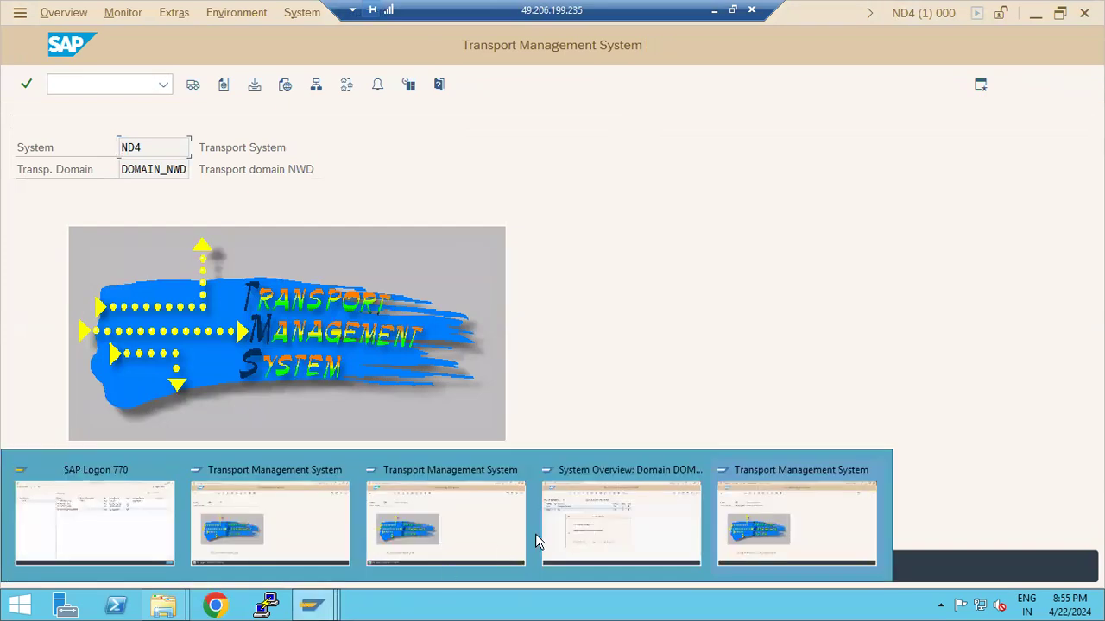
click(595, 528)
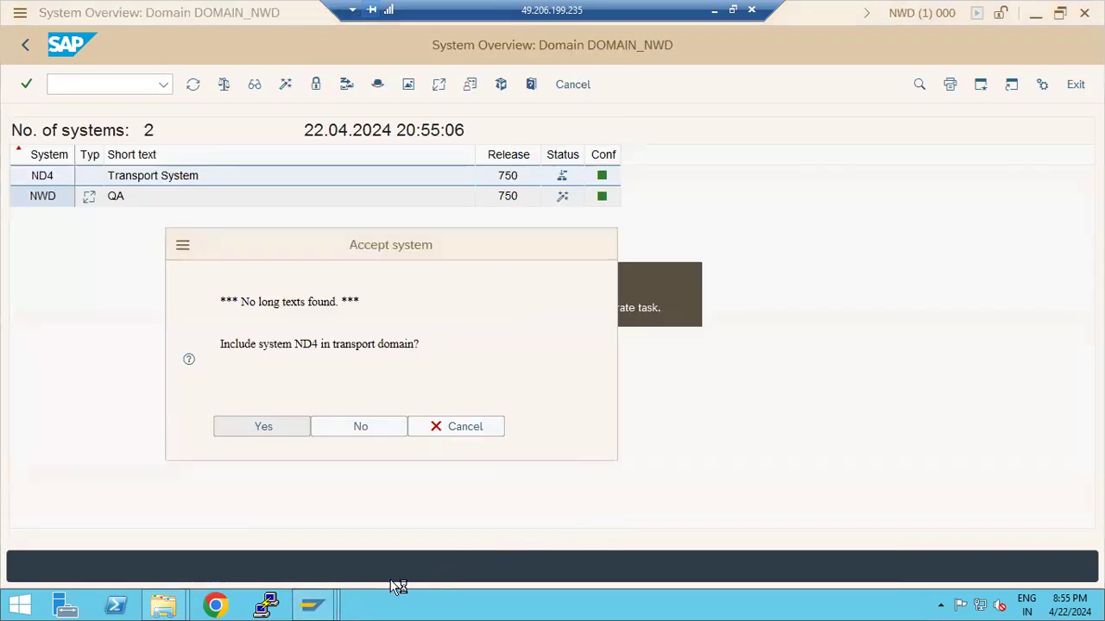
mouse_move(321, 609)
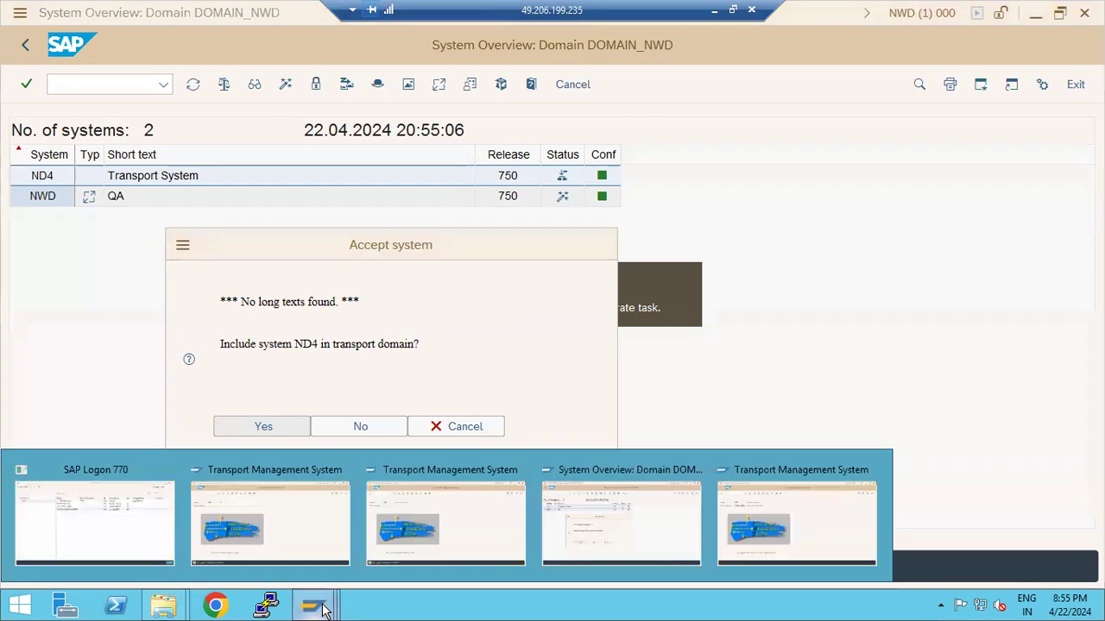
click(767, 517)
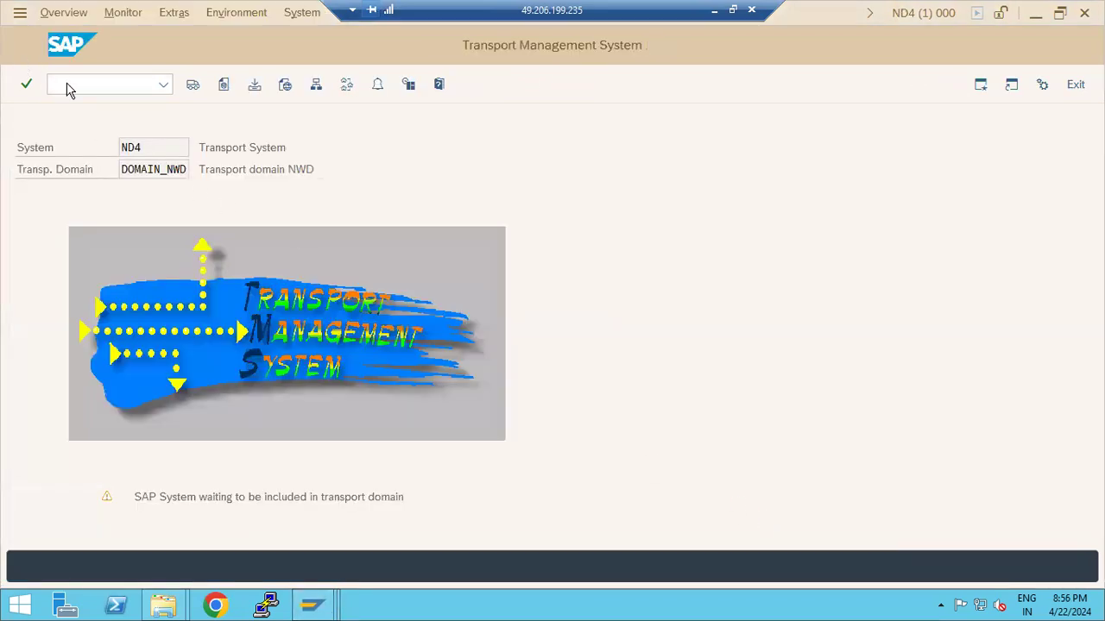
click(192, 85)
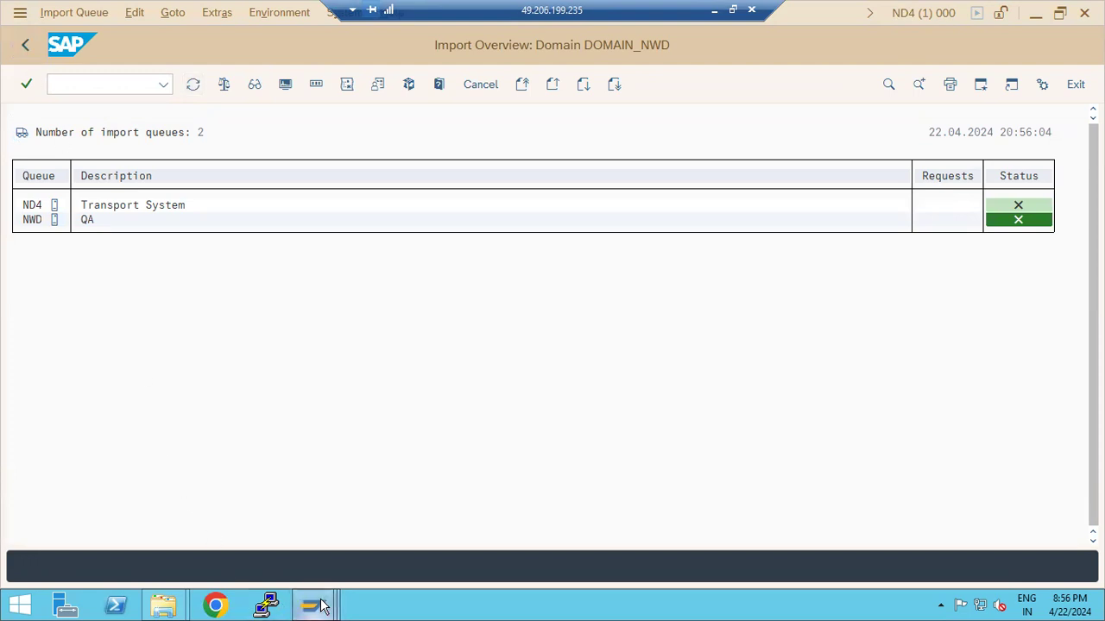
In the NWD session, leave the runtime error, run transaction STMS and check the system overview
mouse_move(321, 606)
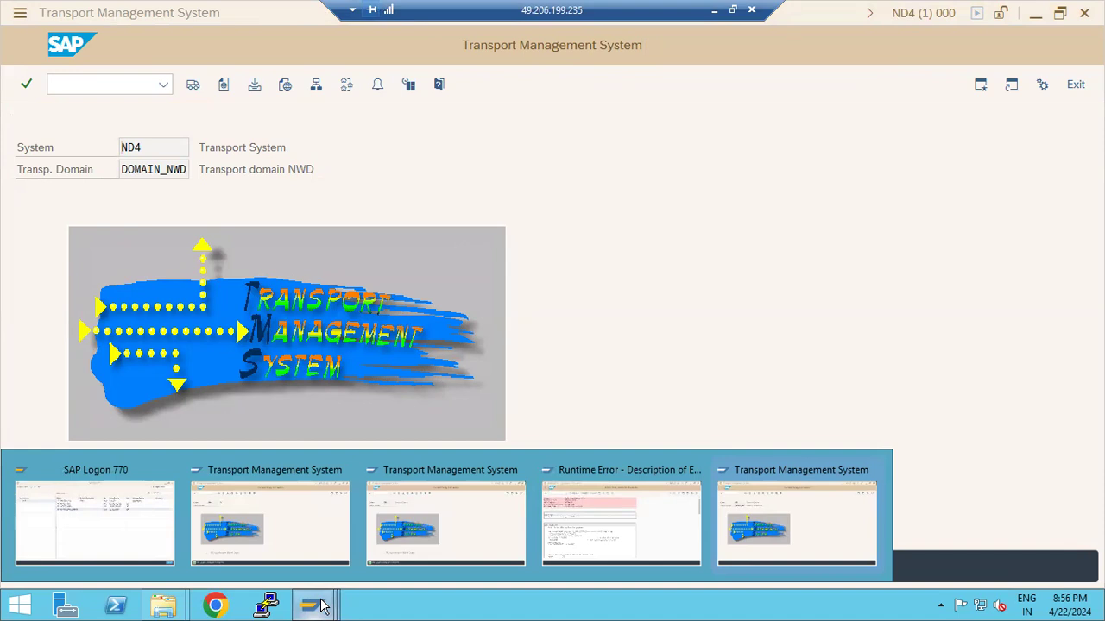
click(620, 509)
click(20, 45)
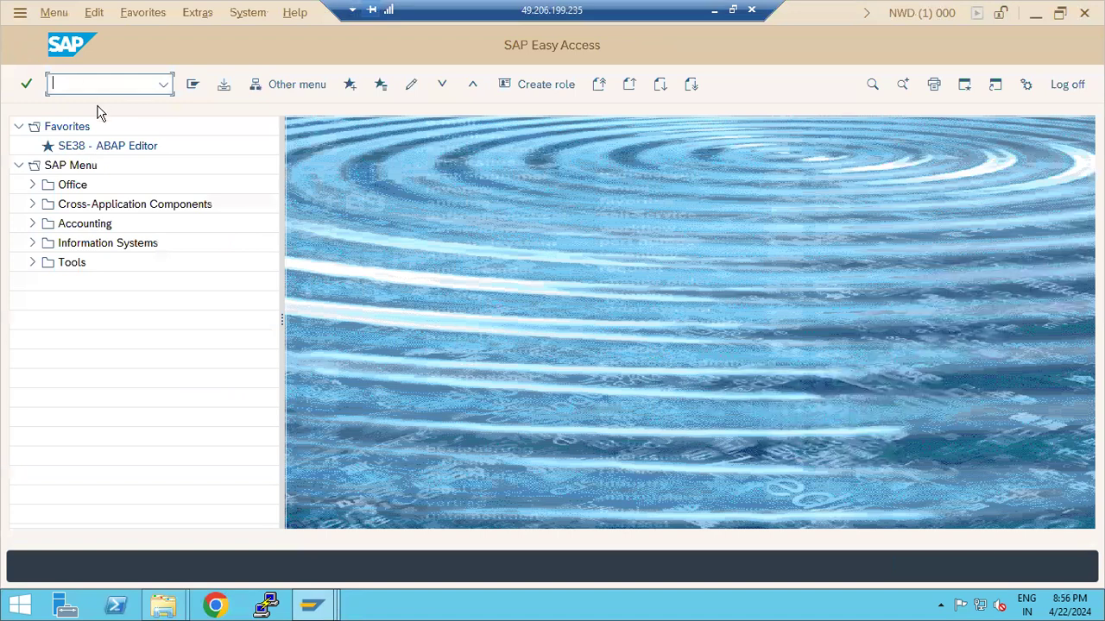
text(stms)
key(Return)
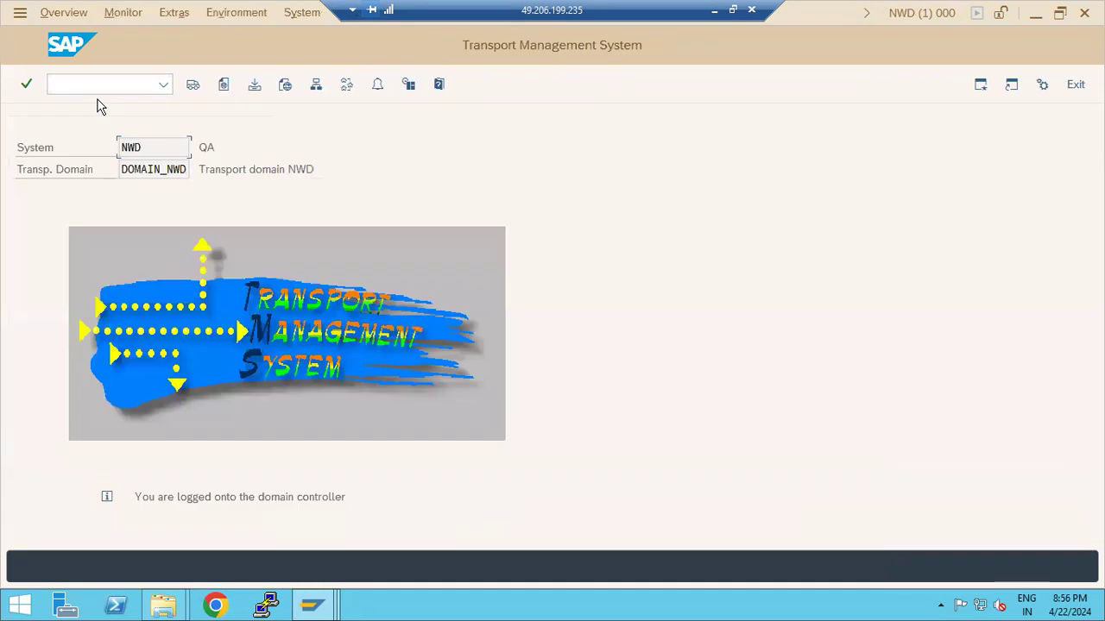
click(316, 86)
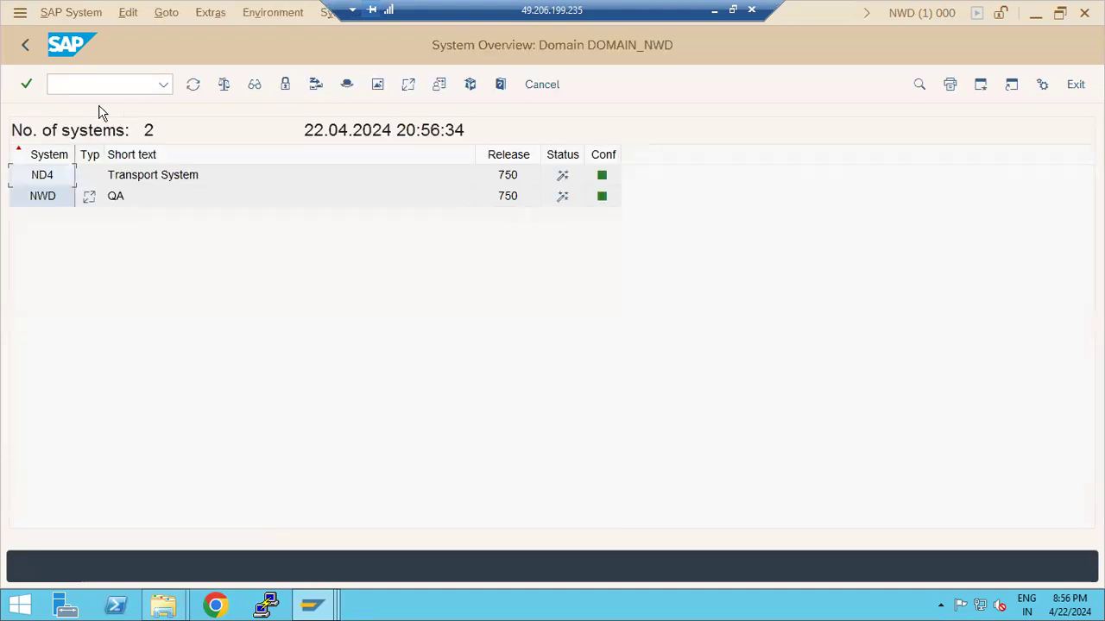
click(33, 53)
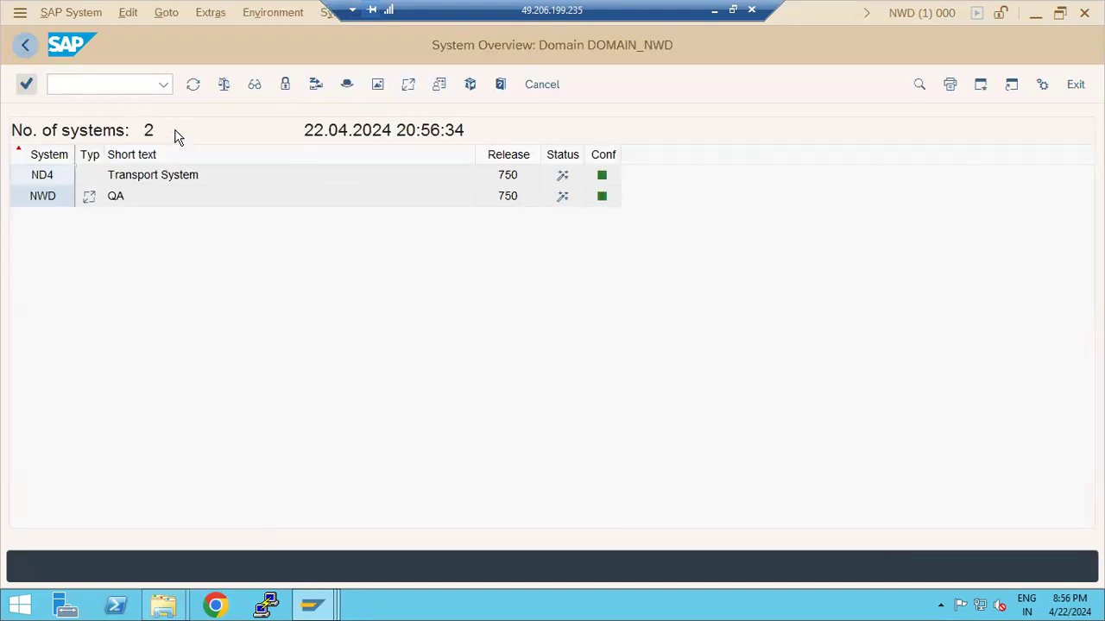
Display the transport routes between ND4 and NWD and check the configuration's distribution
click(345, 86)
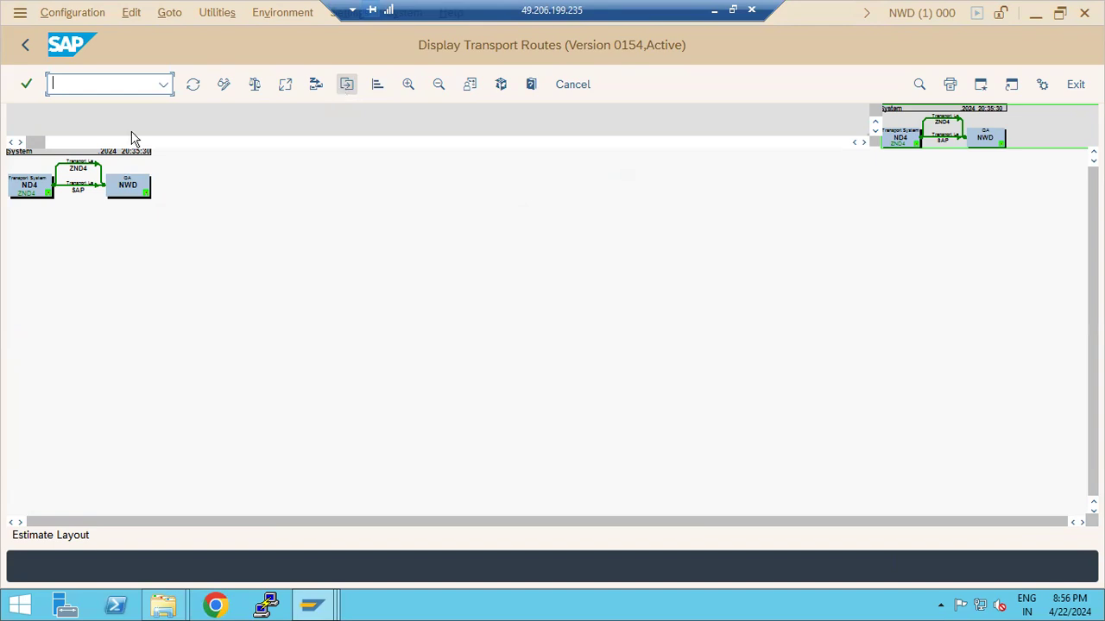
click(28, 48)
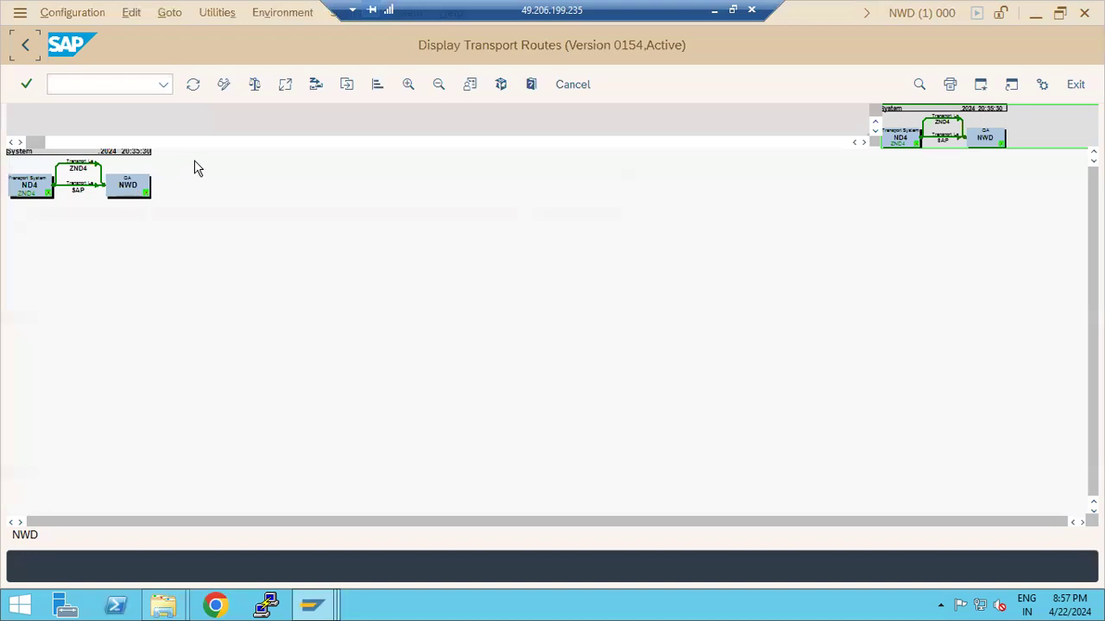
click(285, 86)
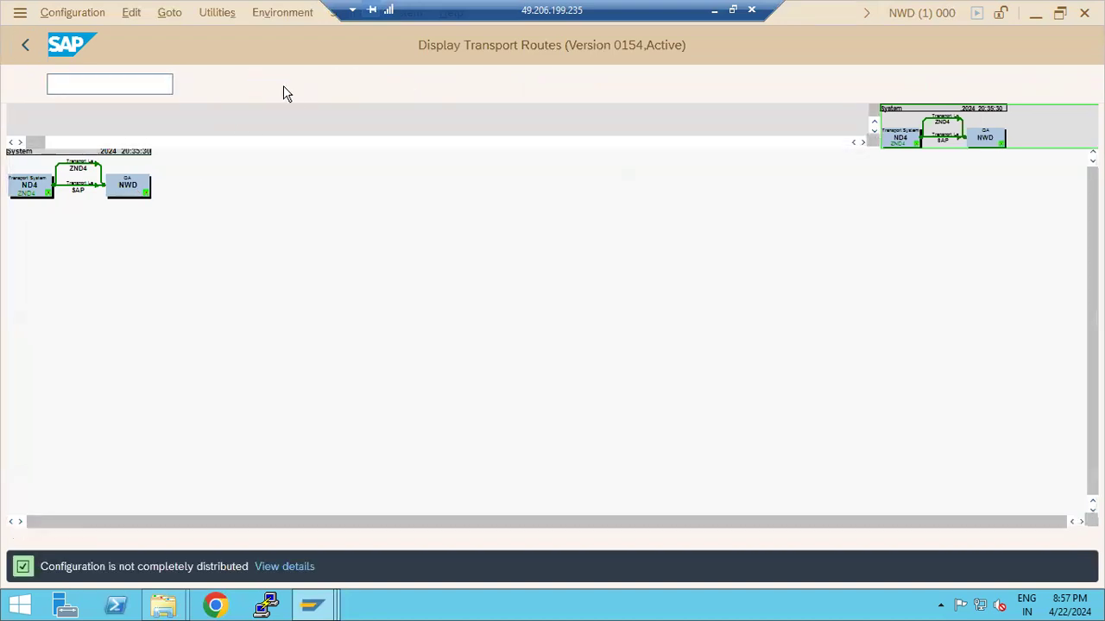
click(28, 47)
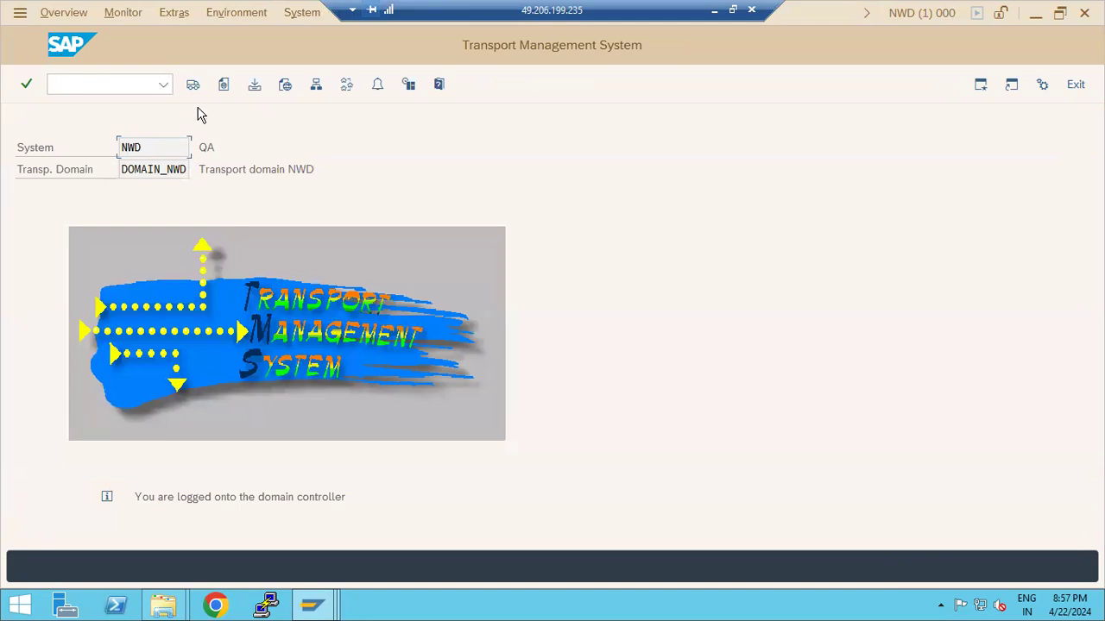
Reopen the transport routes display in the NWD session and select the ND4 system in the diagram
click(334, 609)
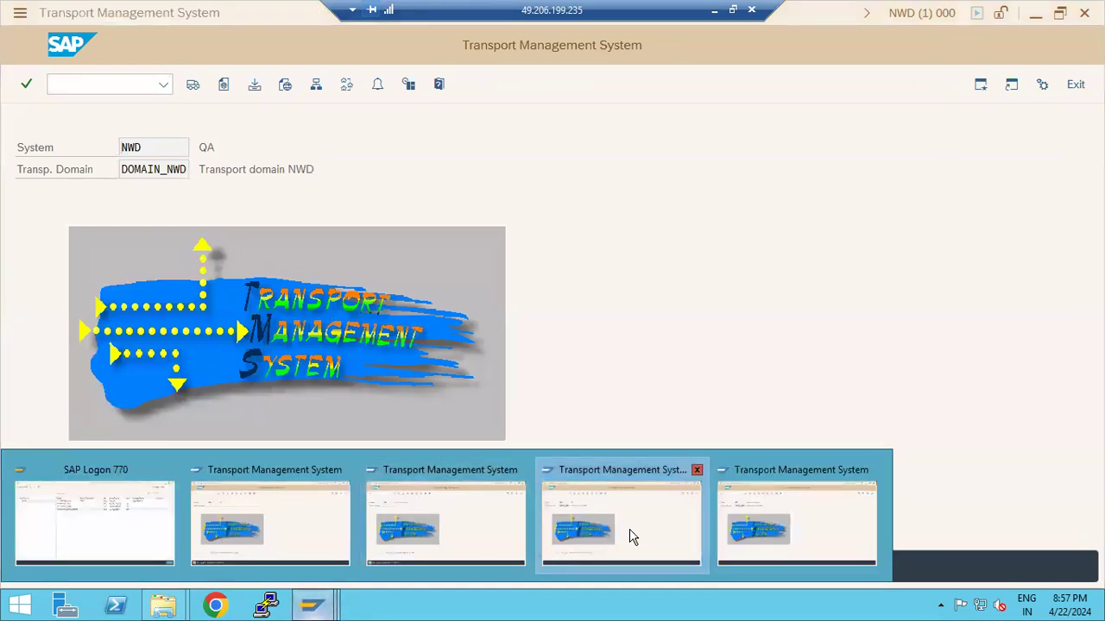
click(631, 535)
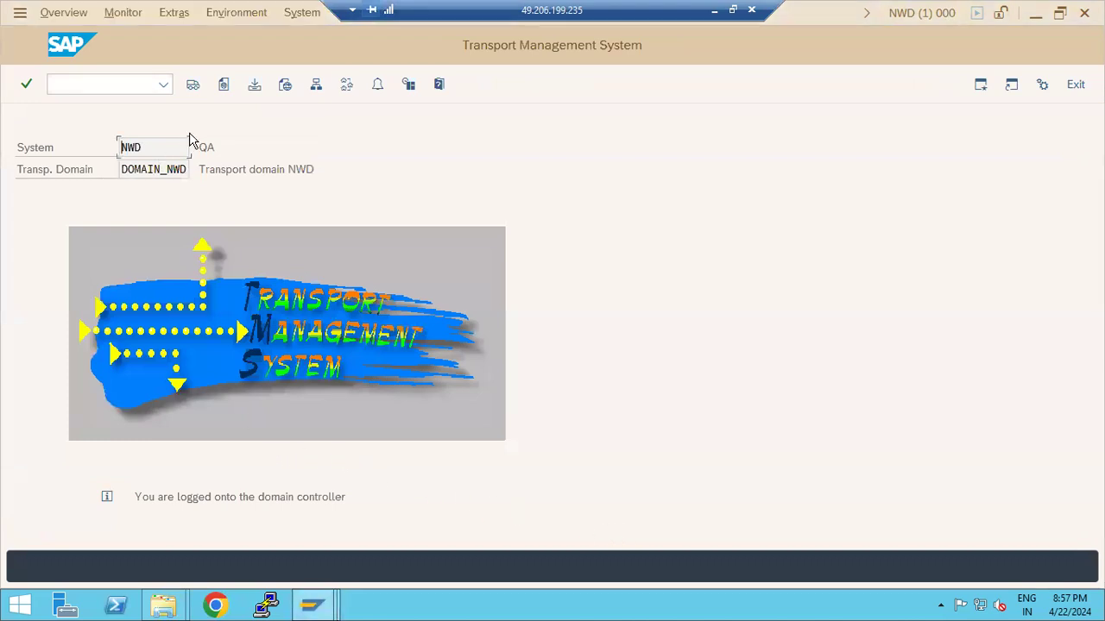
click(346, 85)
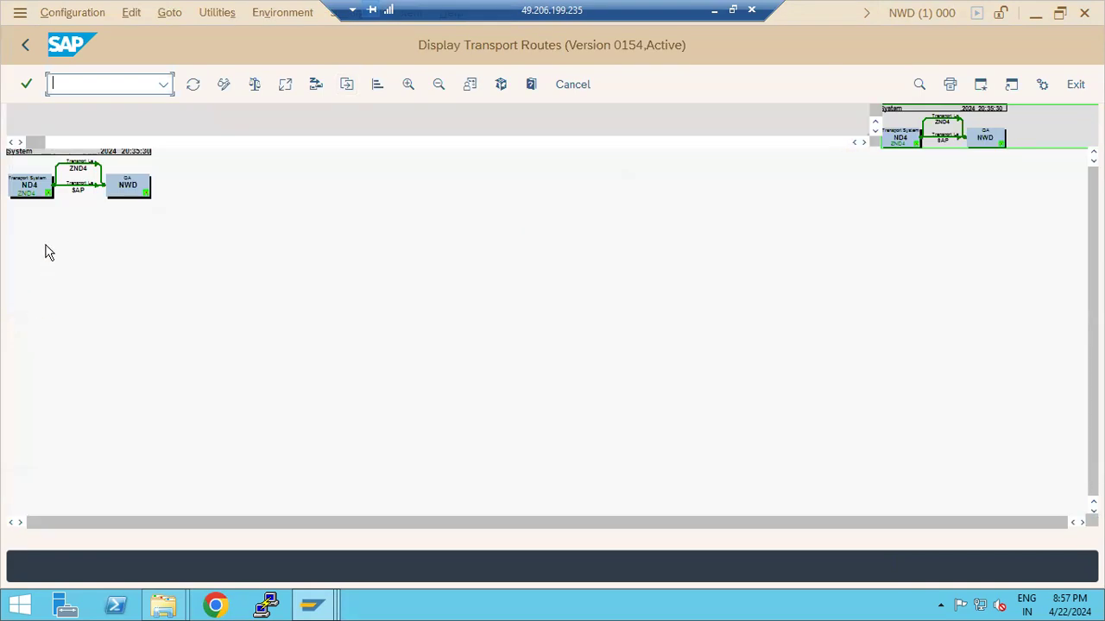
click(31, 196)
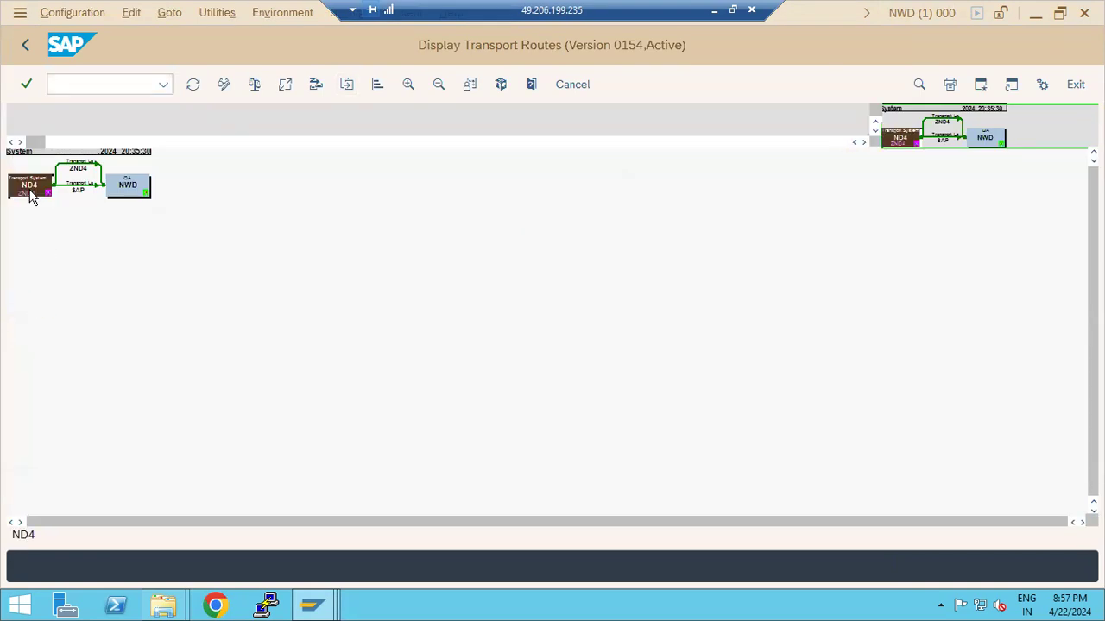
Switch to the ND4 client 001 session and open the Transport Organizer with transaction SE01
click(299, 609)
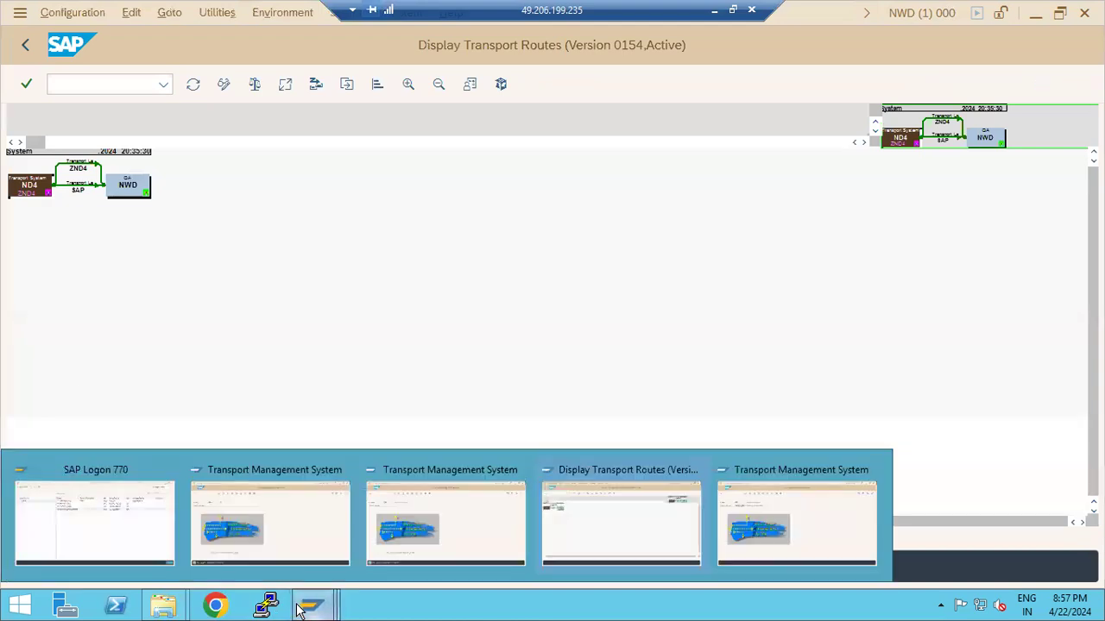
click(403, 518)
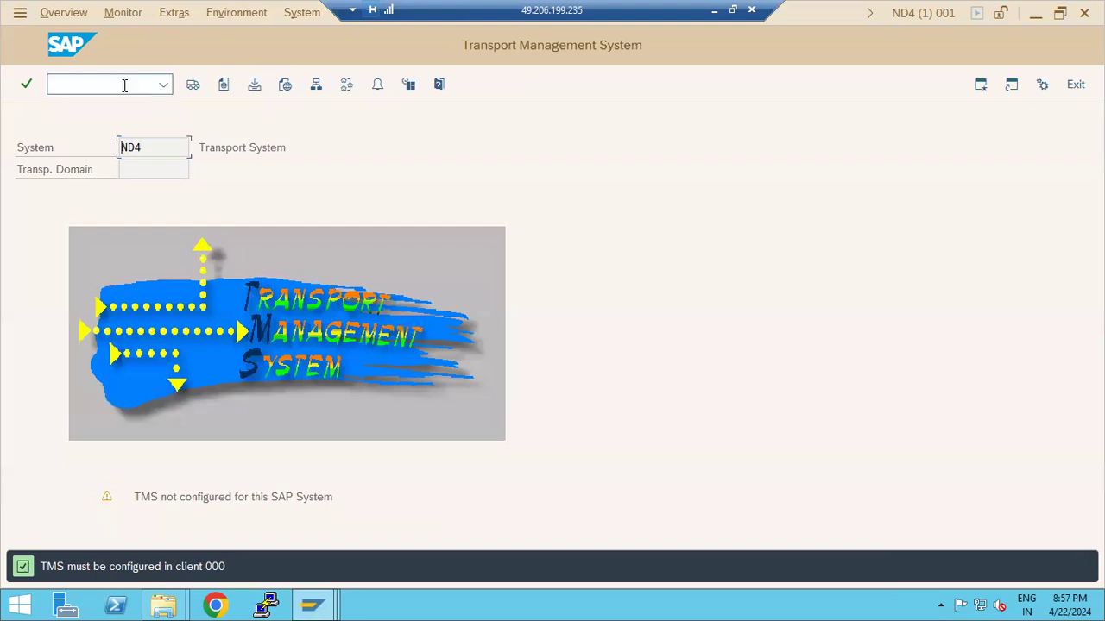
text(/nse01)
key(Return)
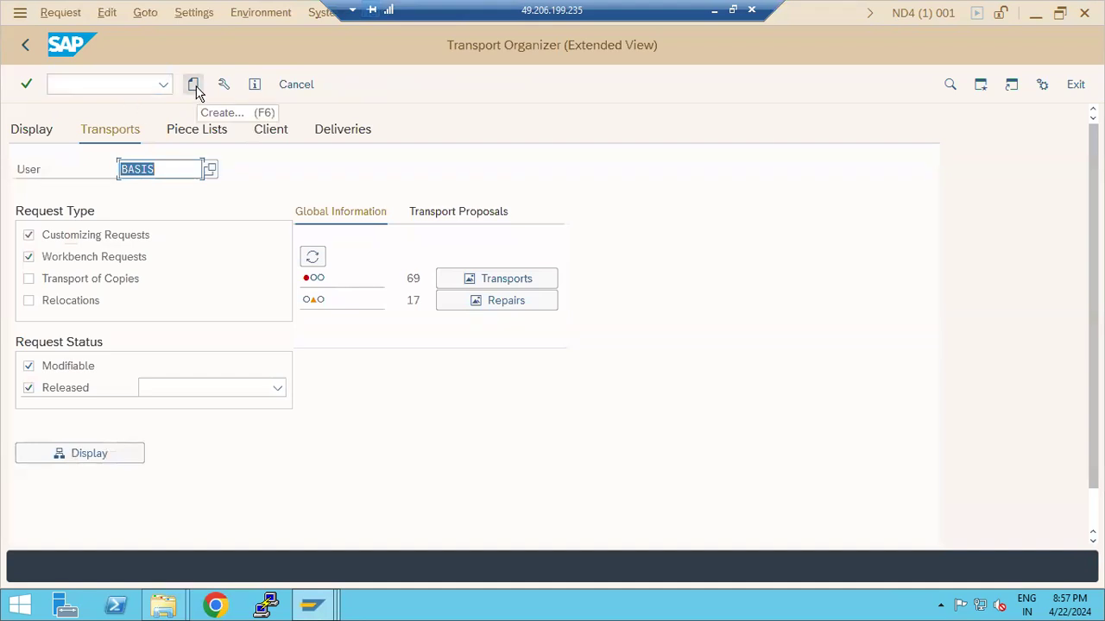
Create and save a workbench request described as TABLE DATA CHANGES with target NWD
click(194, 87)
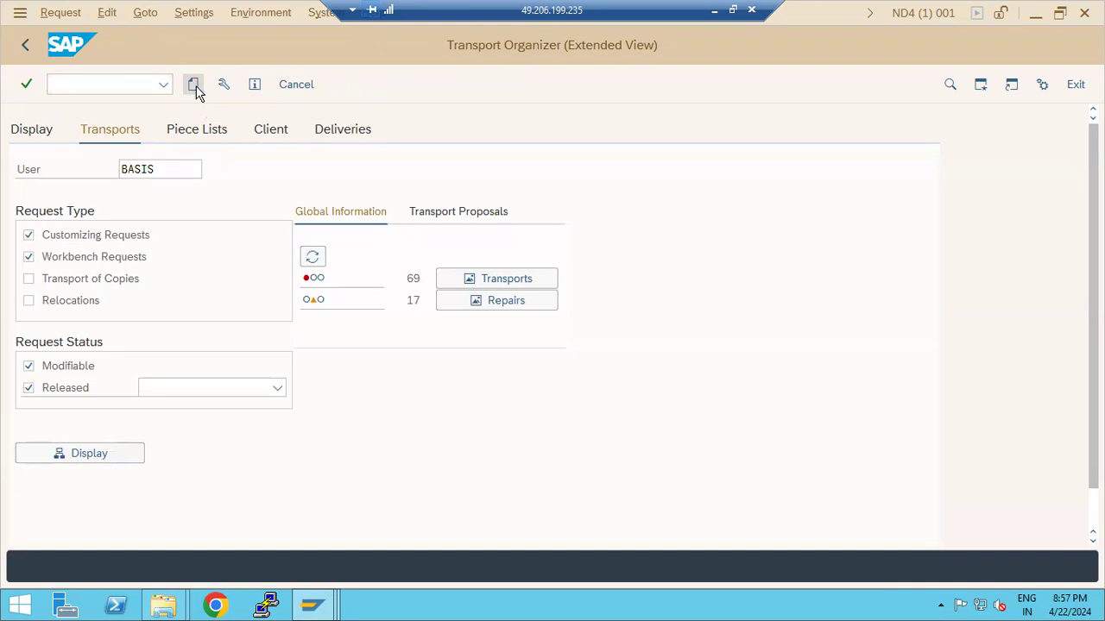
click(169, 344)
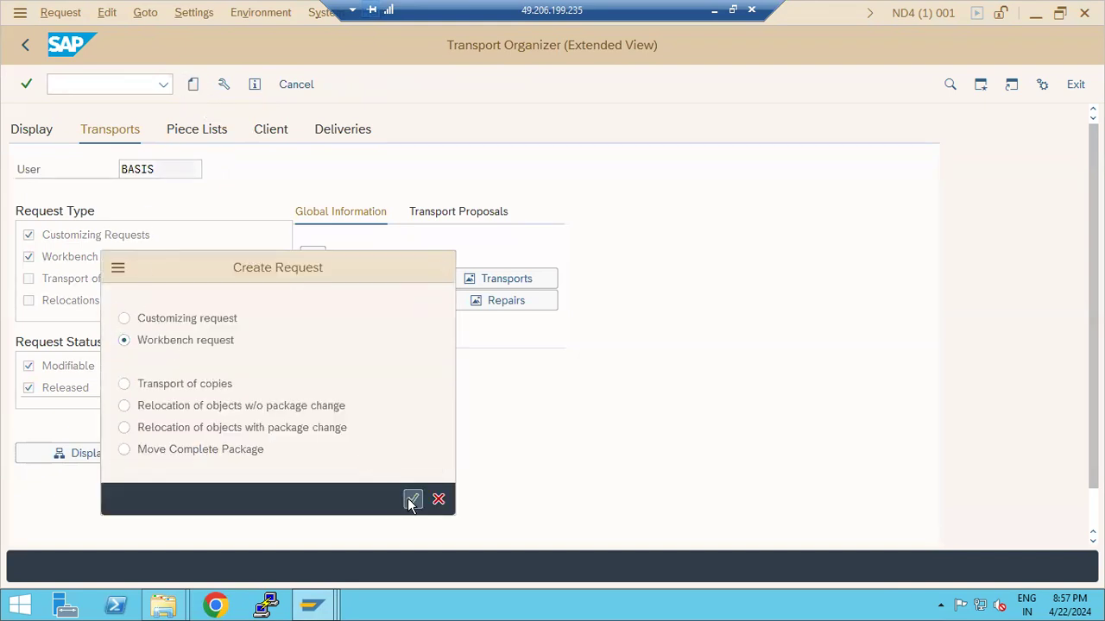
click(412, 500)
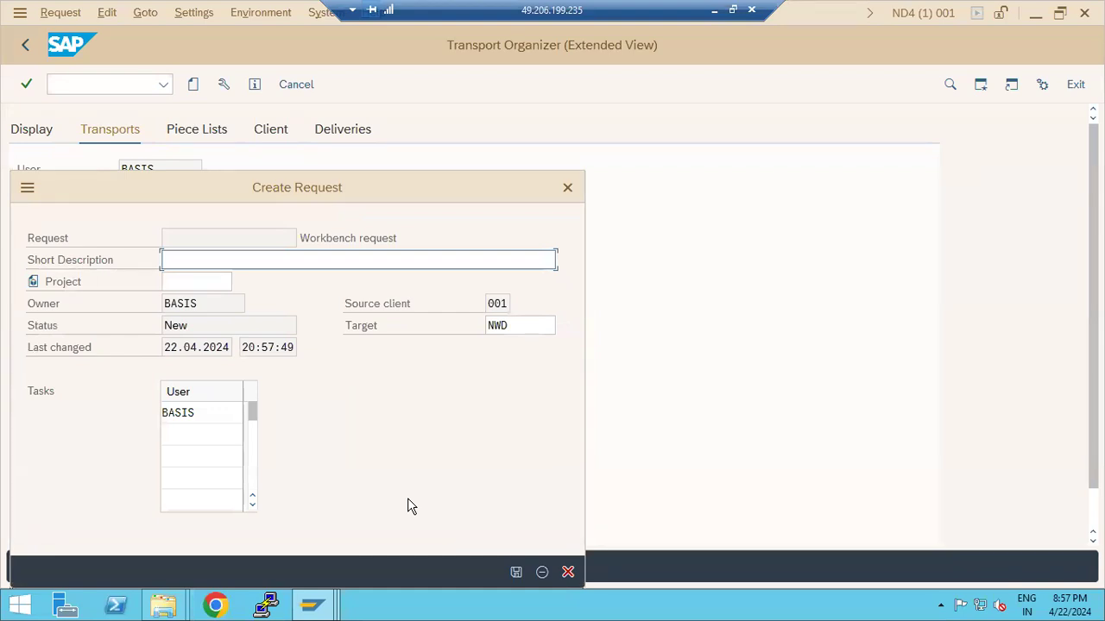
text(TA)
text(BLE DATA C)
text(HANGES)
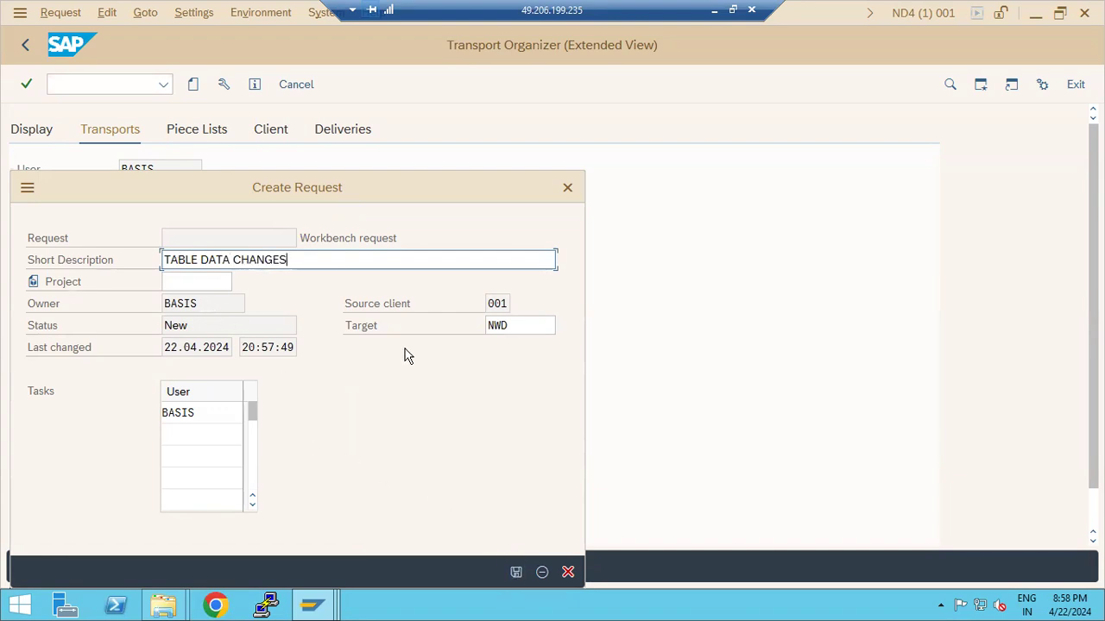
click(511, 328)
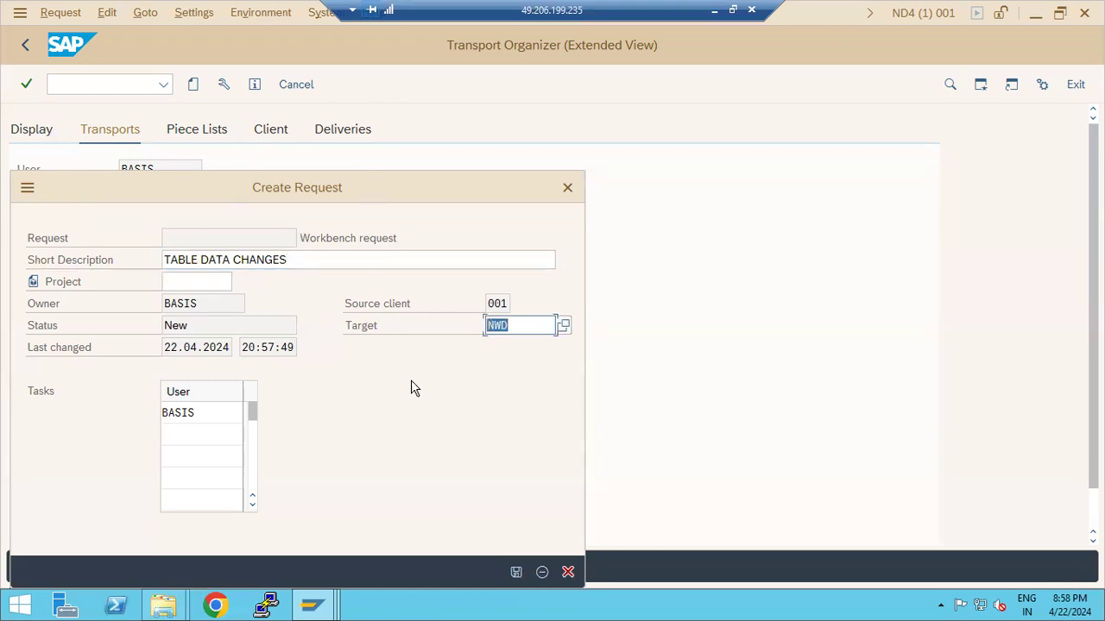
click(493, 332)
click(515, 573)
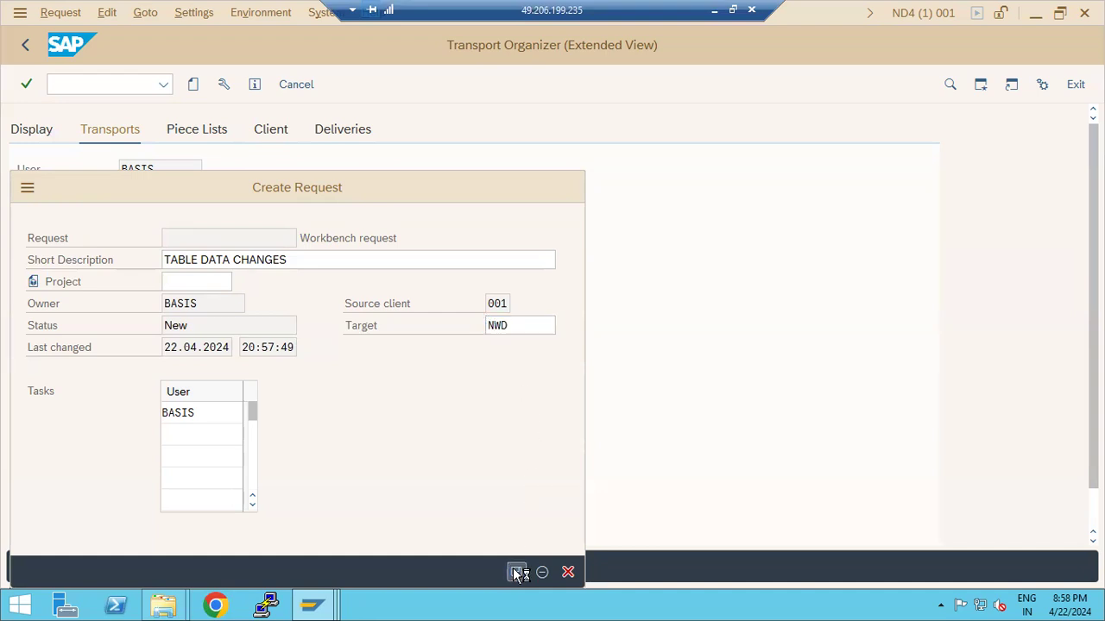
Open the new request's object list for editing and add the entry R3TR TABU TBDLS
double_click(175, 249)
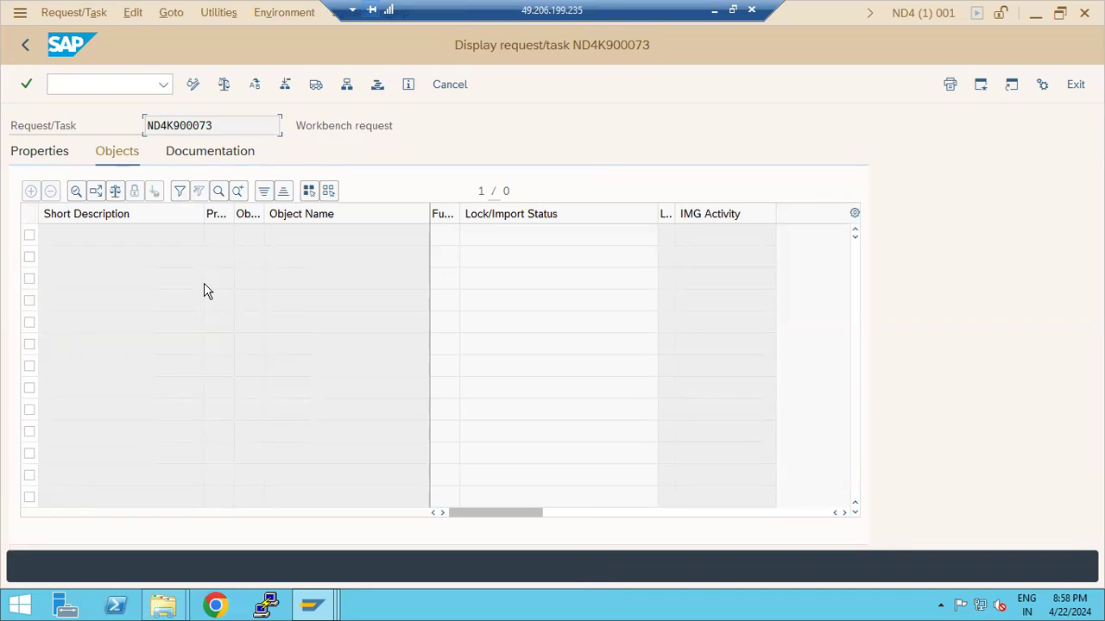
click(193, 84)
text(R)
click(228, 259)
click(261, 236)
text(T)
click(261, 259)
click(296, 233)
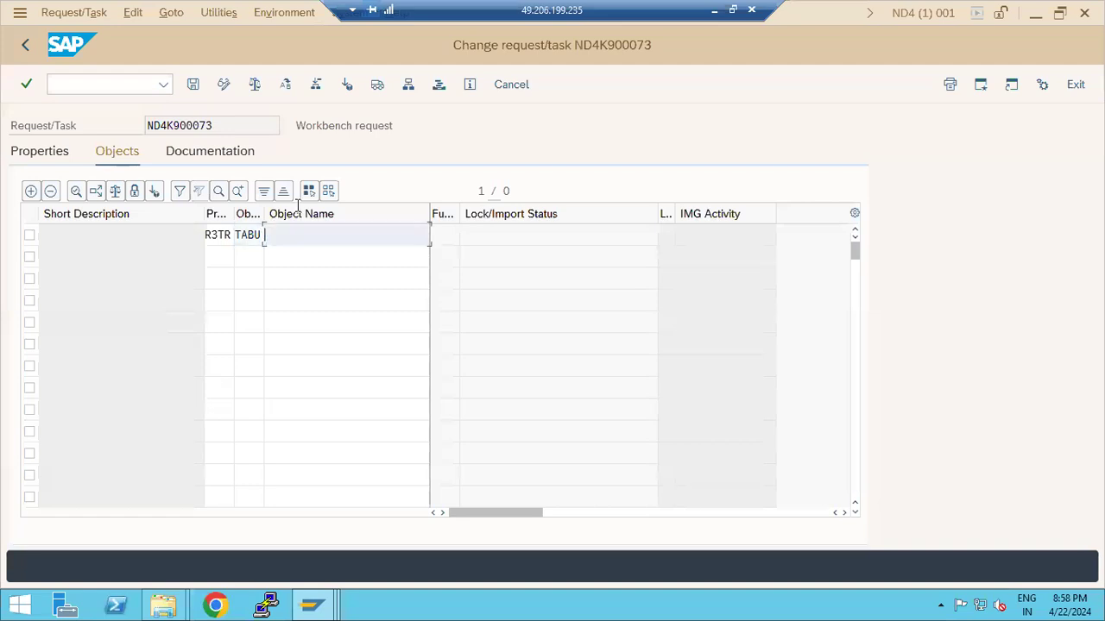
text(TABL)
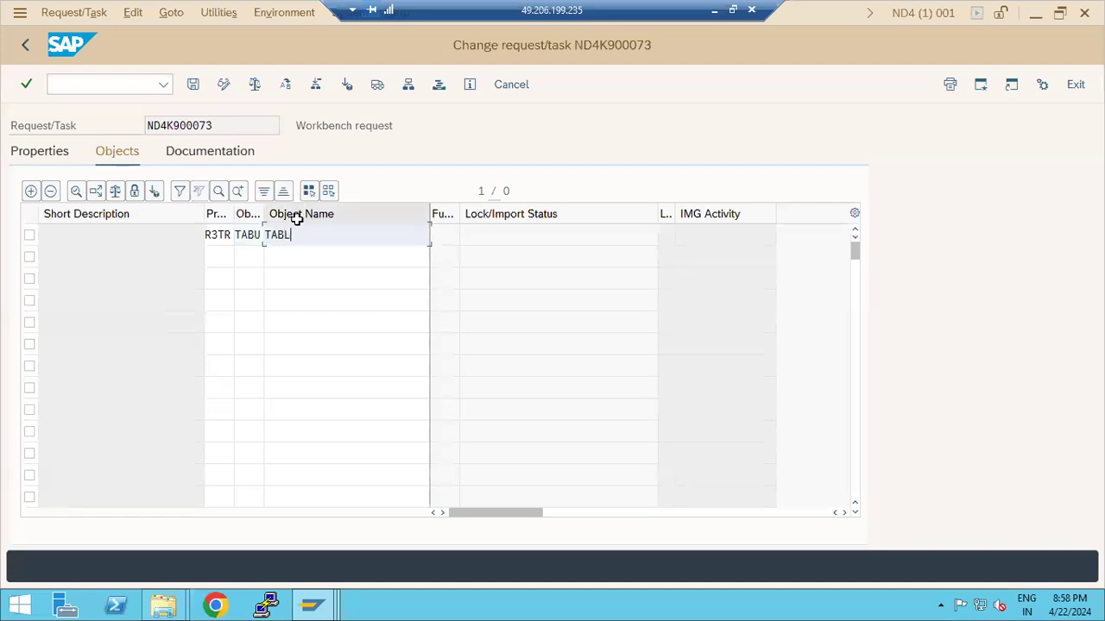
key(BackSpace)
text(BDLS)
key(Return)
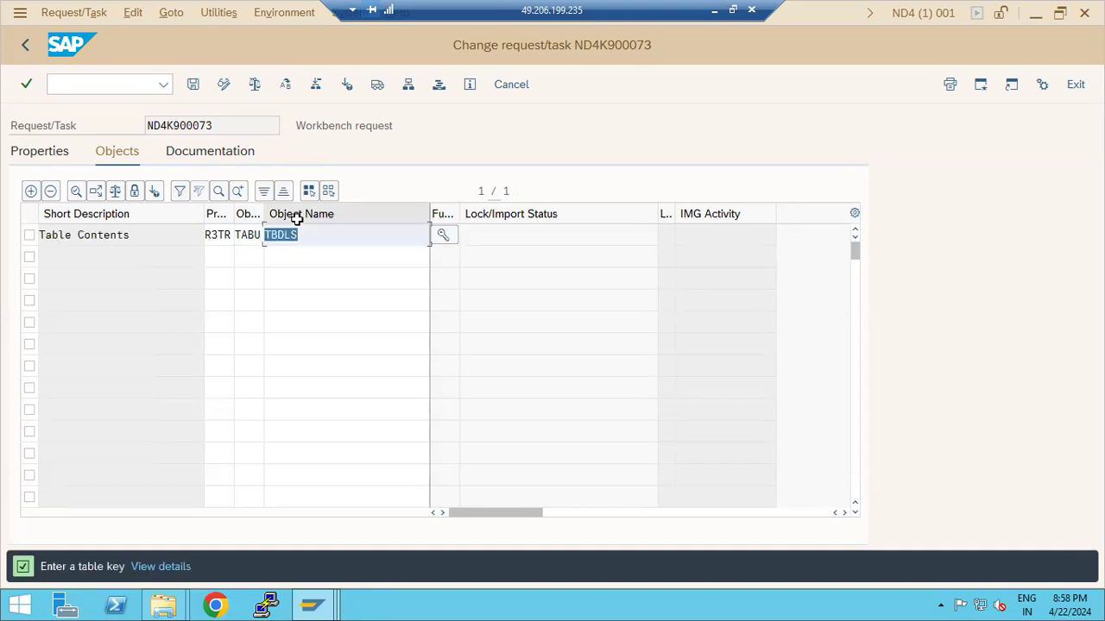
Set the table key of the TBDLS entry to * and save the request
click(447, 236)
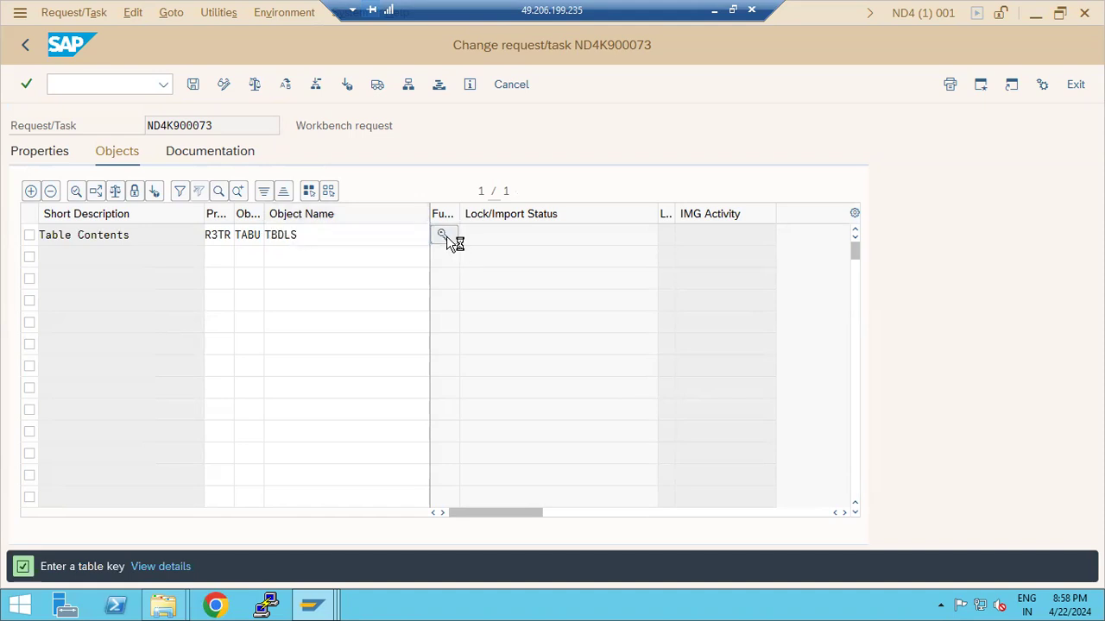
text(*)
click(193, 84)
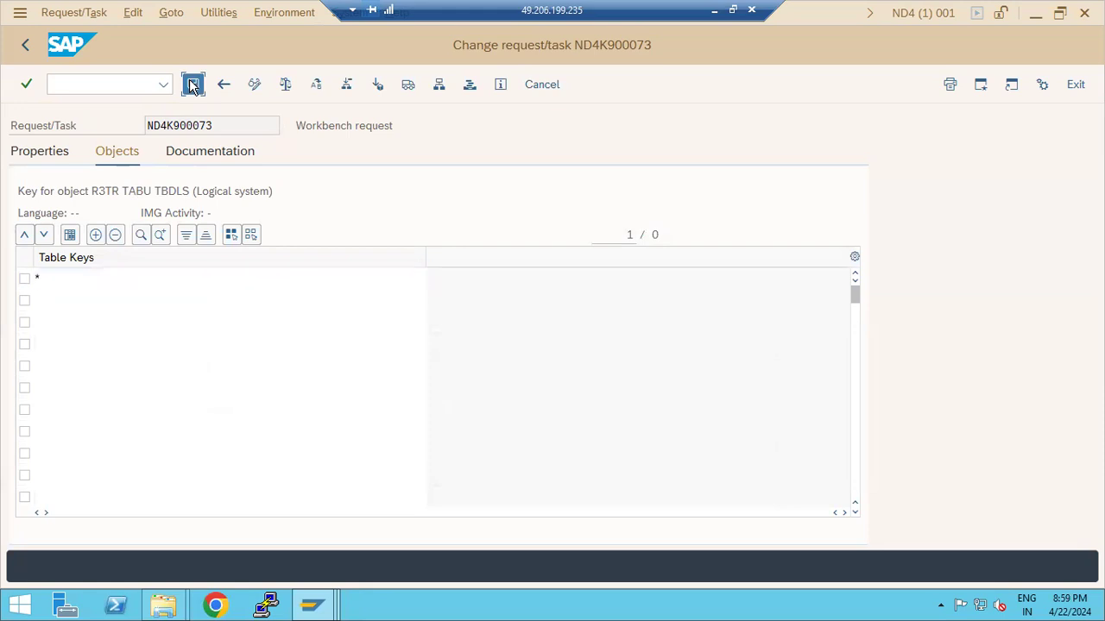
Save the request's object list, return to the Transport Organizer start screen and display the change requests
click(28, 45)
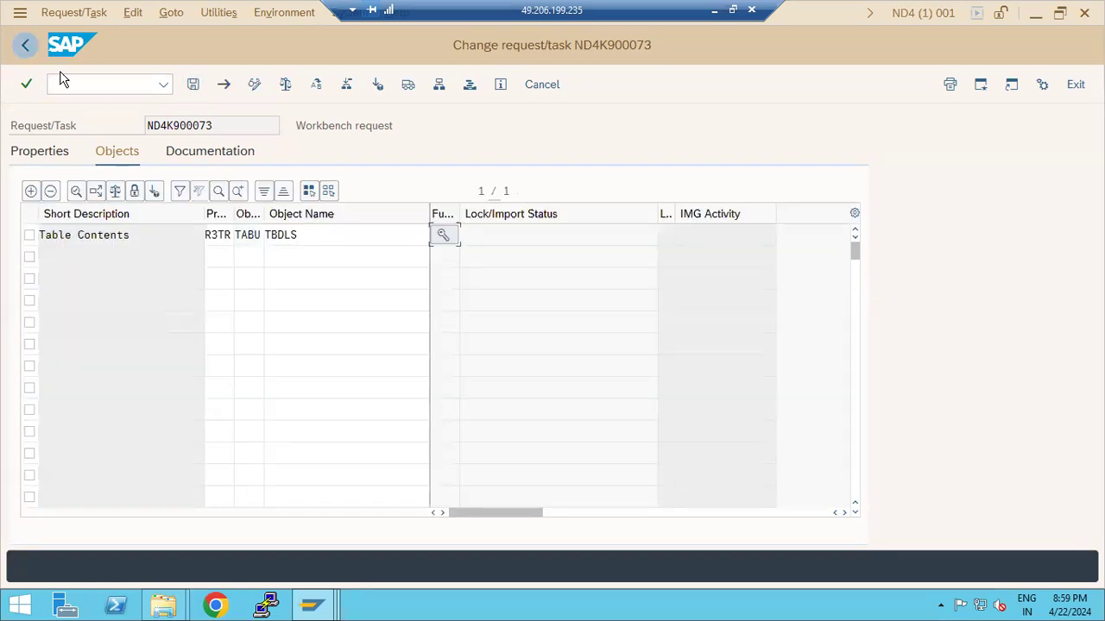
click(194, 85)
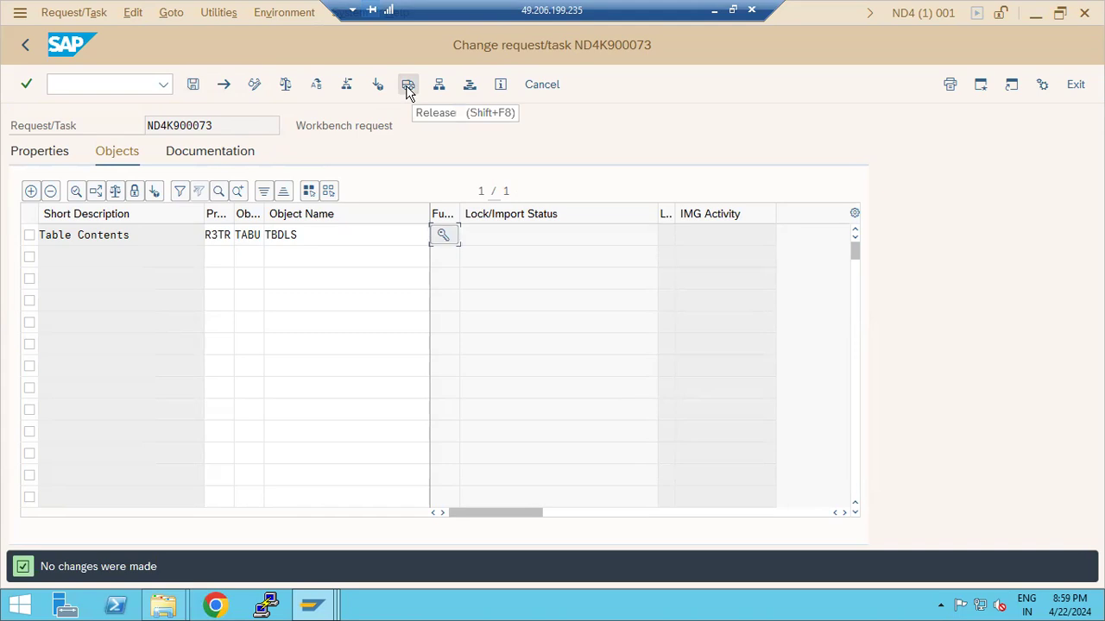
click(22, 44)
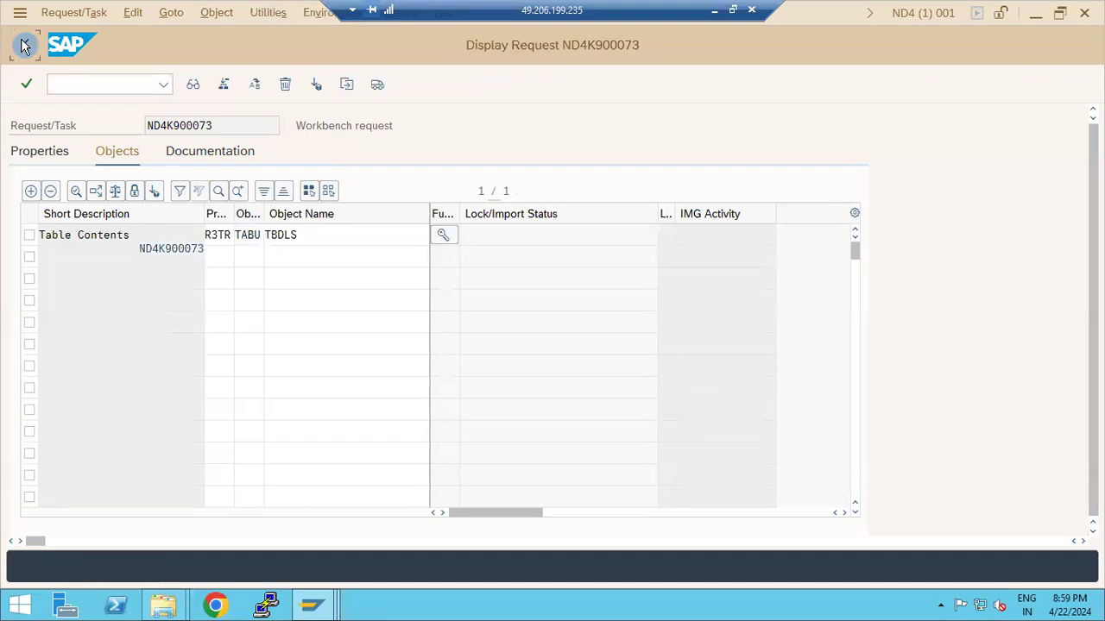
click(24, 46)
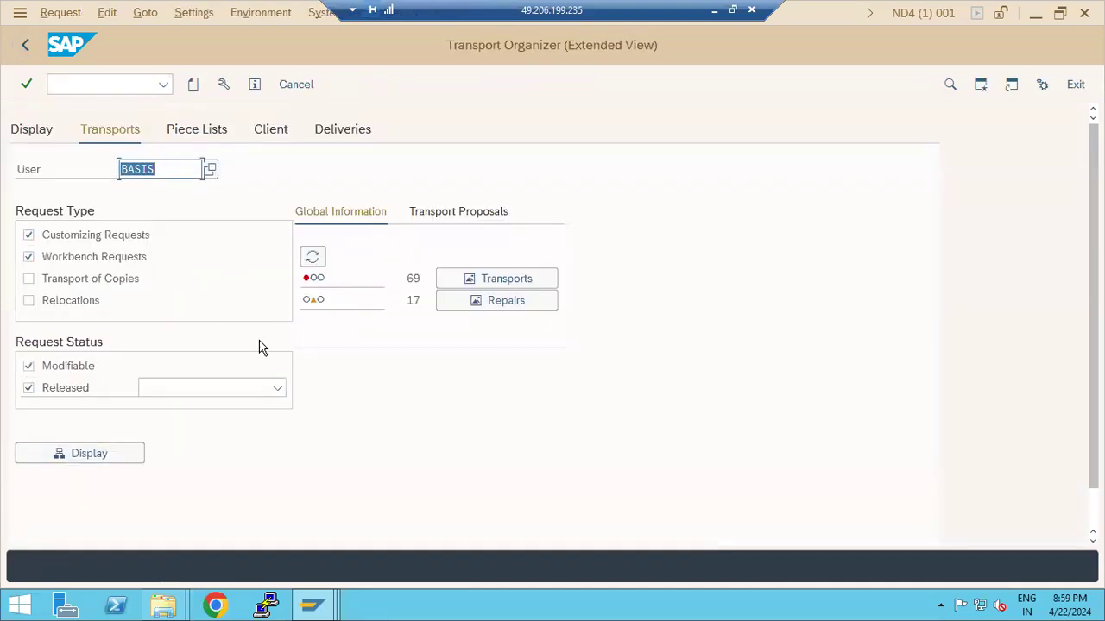
click(109, 453)
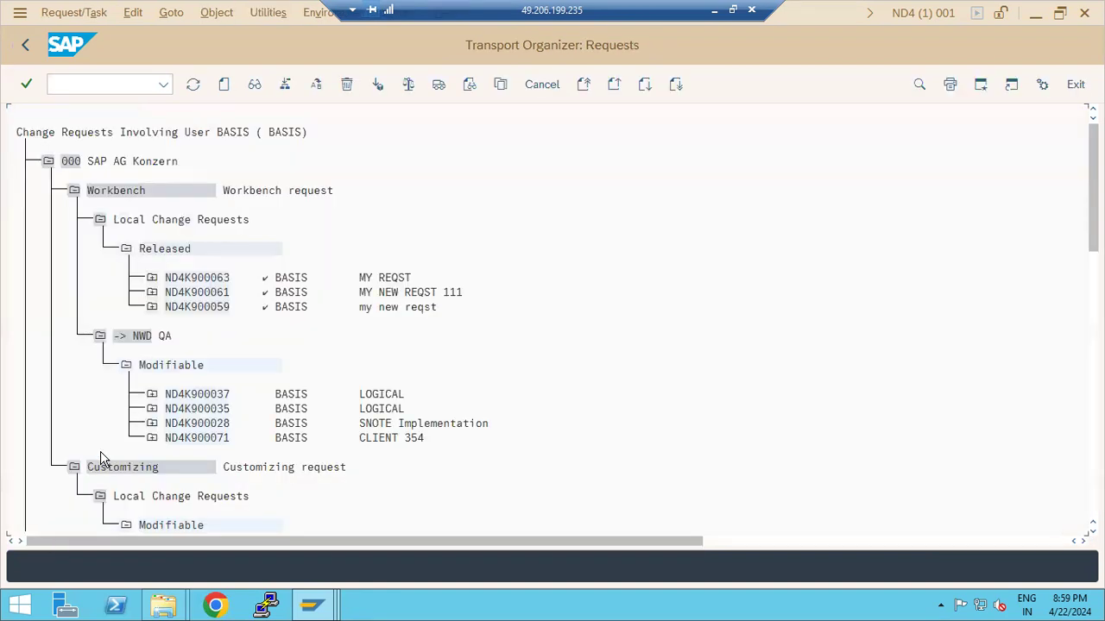
Find the modifiable TABLE DATA CHANGES request under target NWD in client 001 and check its object list
scroll(103, 456, down, 3)
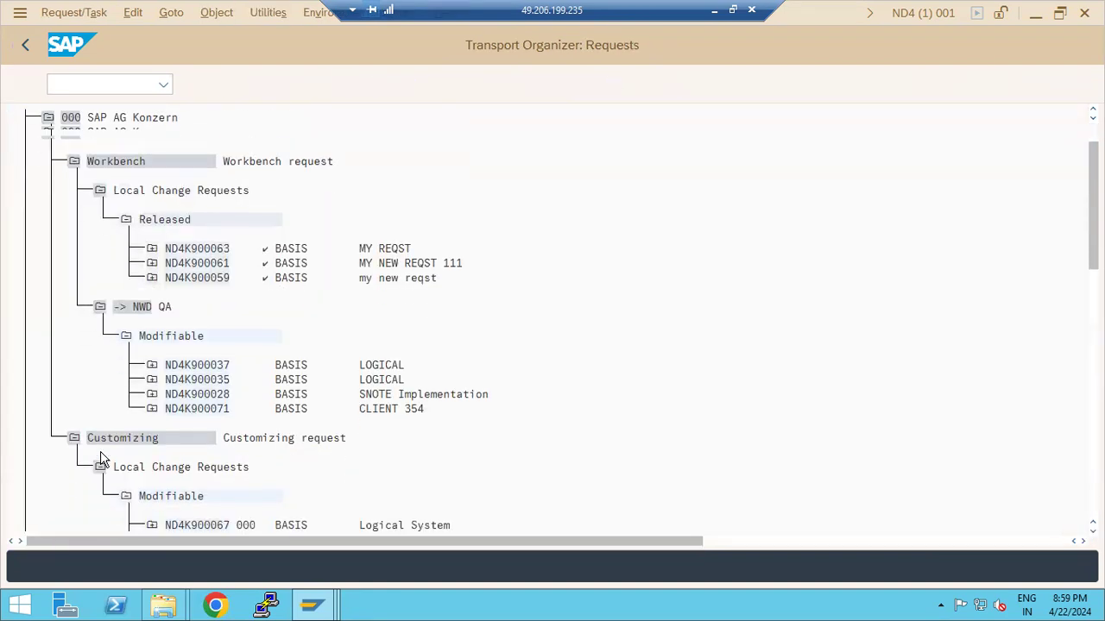
scroll(112, 453, down, 2)
scroll(203, 521, down, 1)
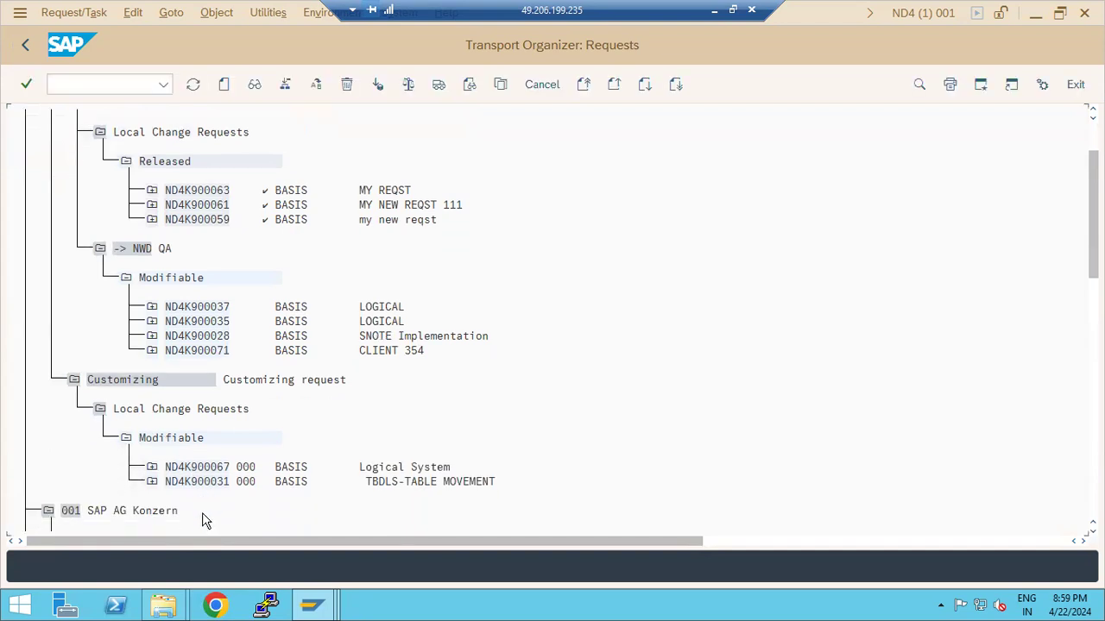
scroll(198, 496, down, 4)
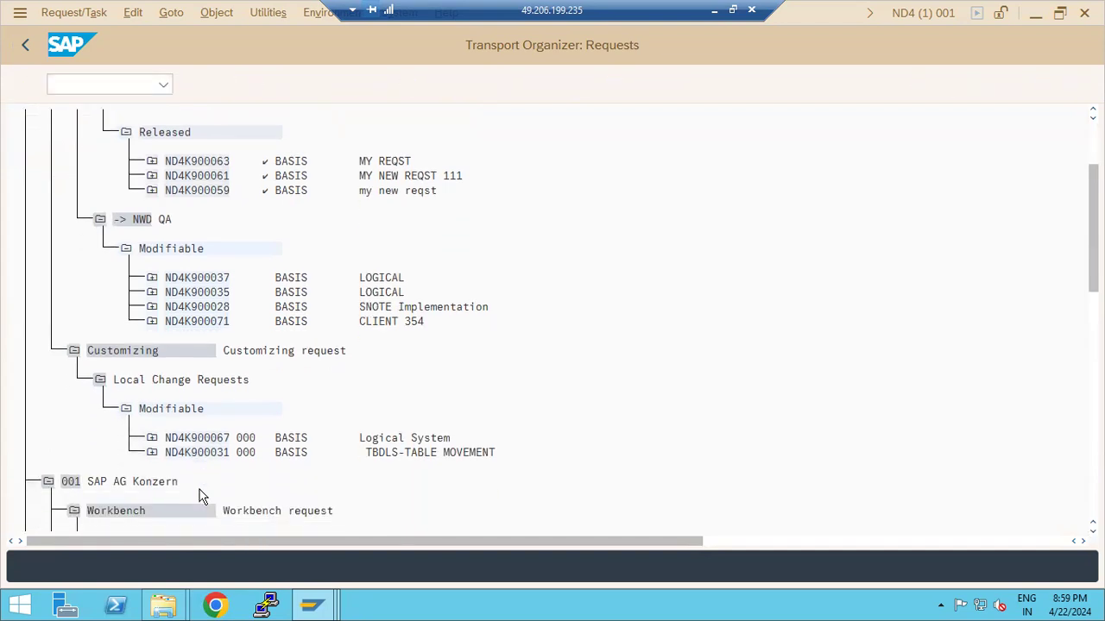
scroll(200, 491, down, 1)
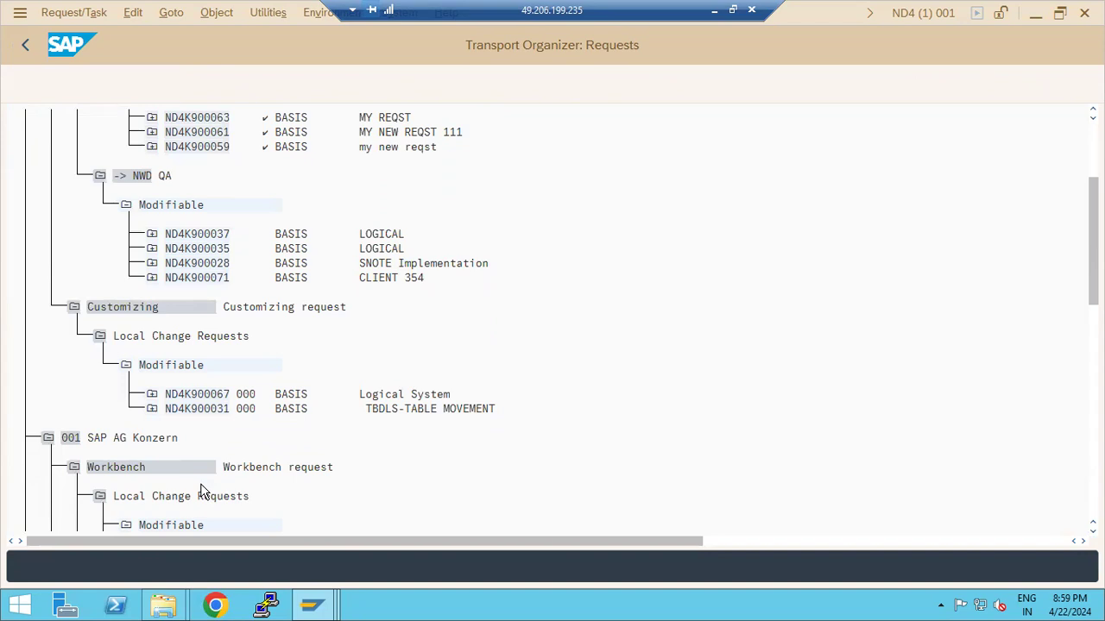
scroll(201, 492, down, 3)
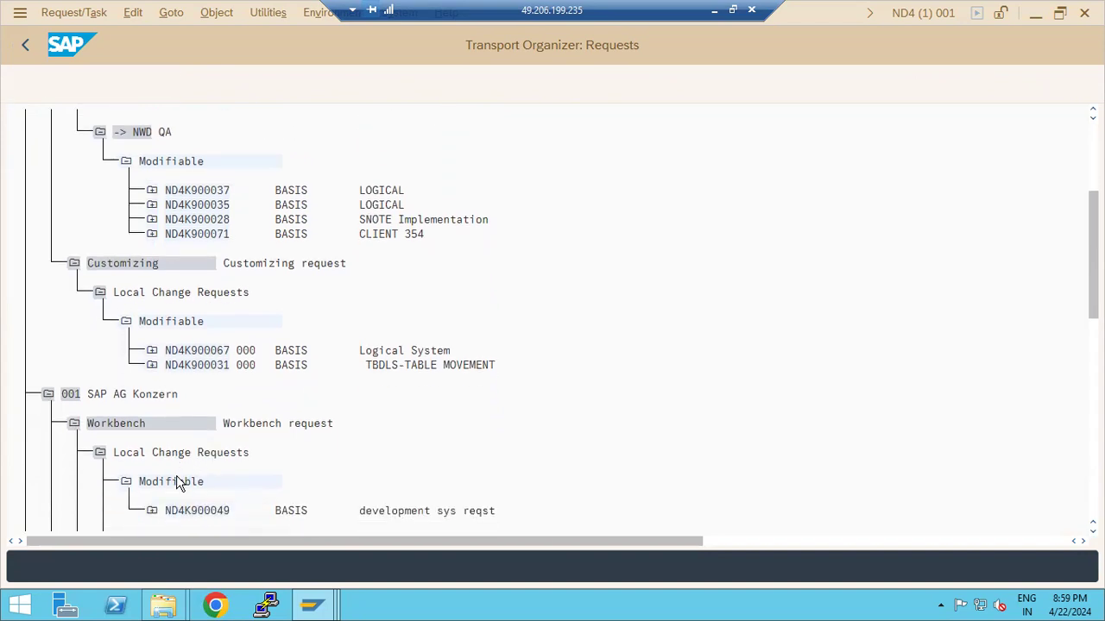
scroll(182, 484, down, 3)
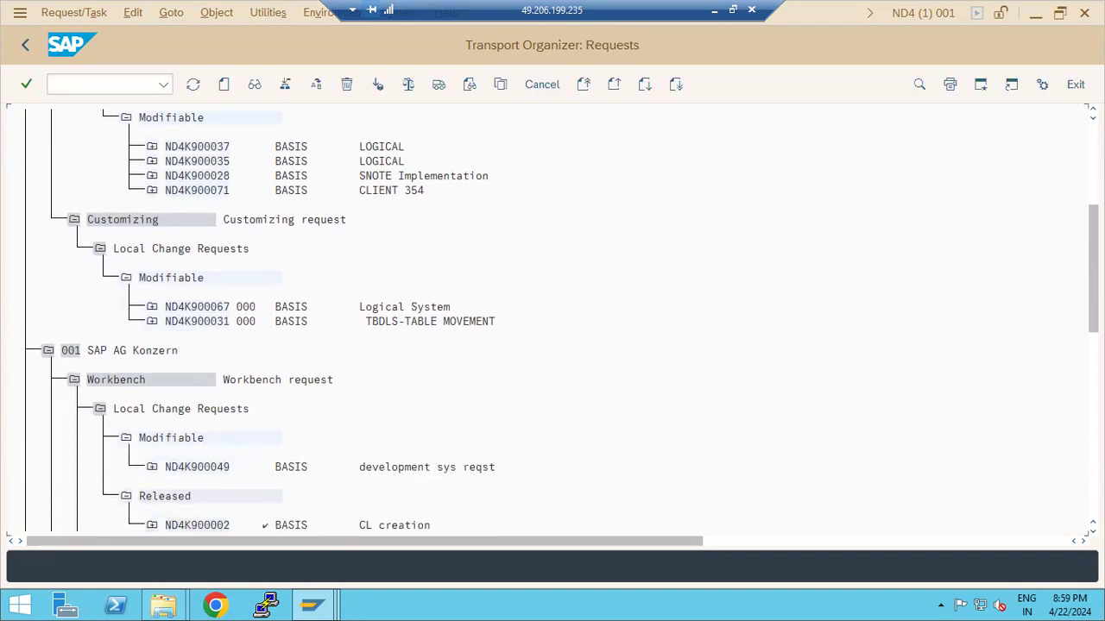
scroll(548, 319, down, 1)
click(1093, 397)
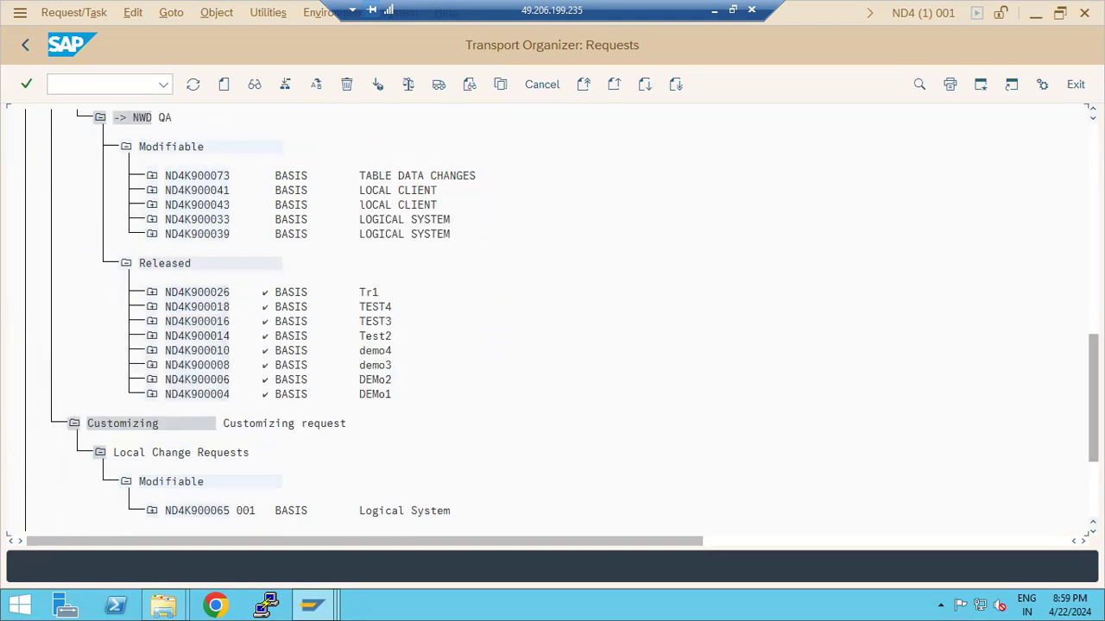
click(181, 178)
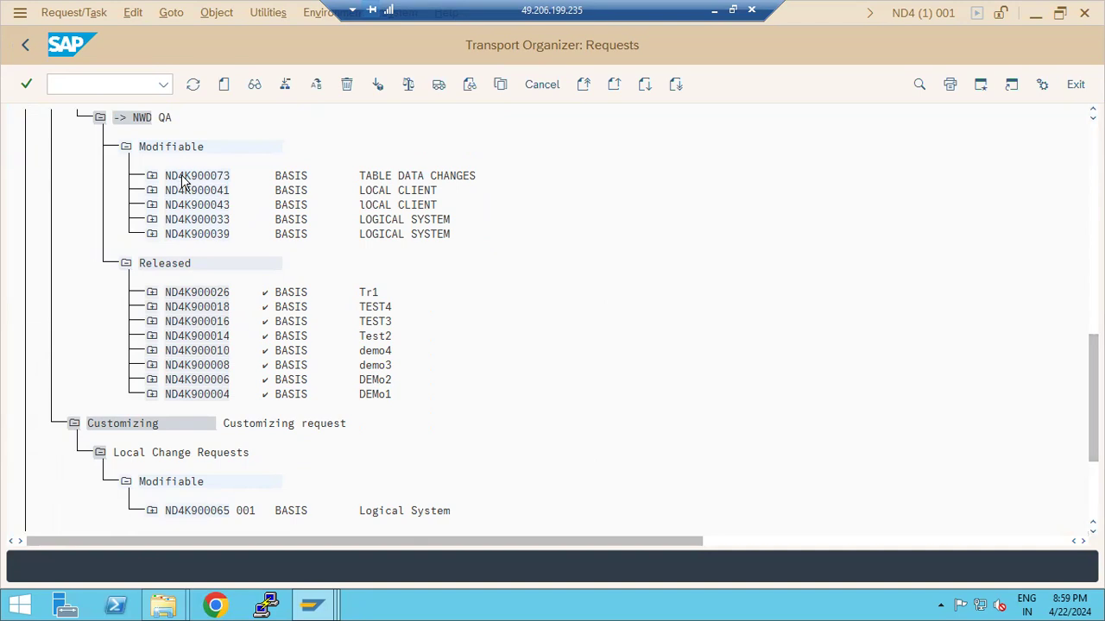
double_click(181, 177)
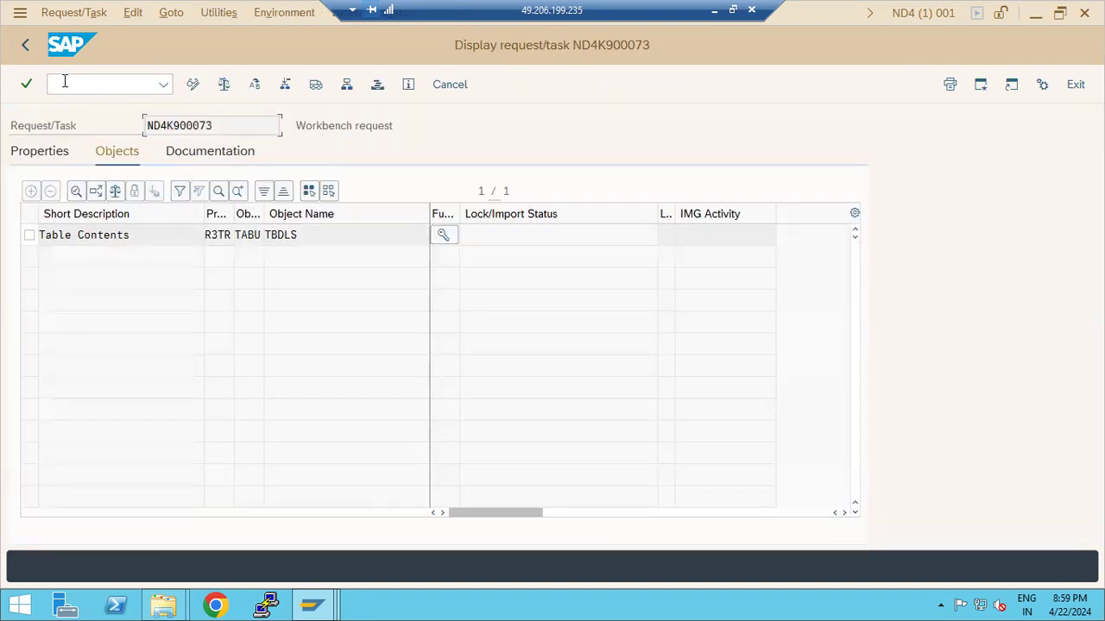
click(25, 46)
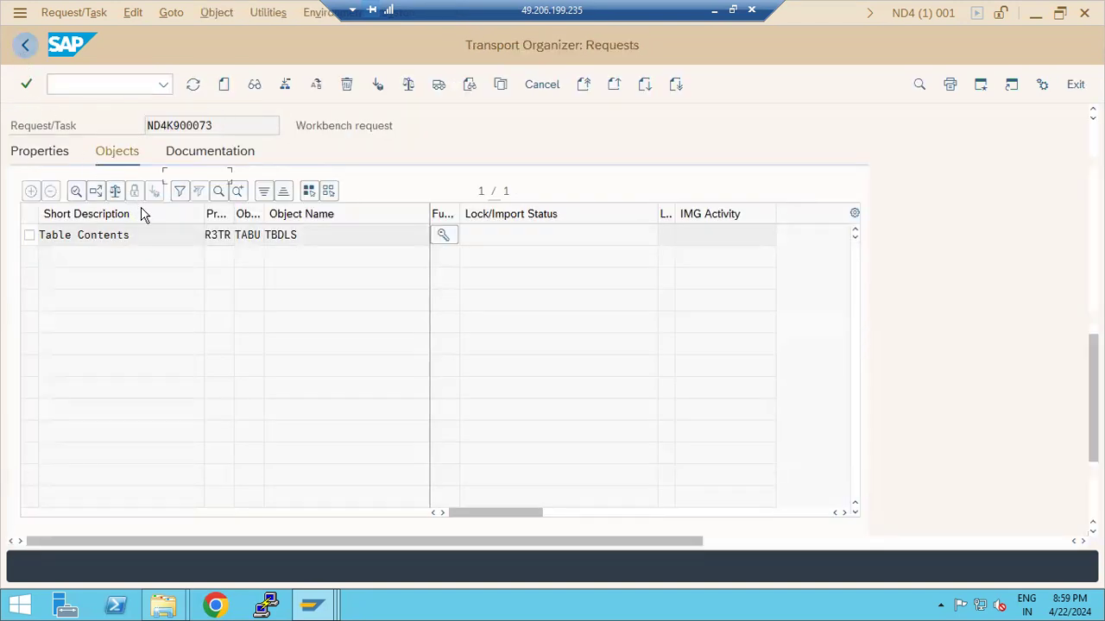
Release the task of the TABLE DATA CHANGES request and the request itself, refreshing the log overview to follow the export
click(152, 176)
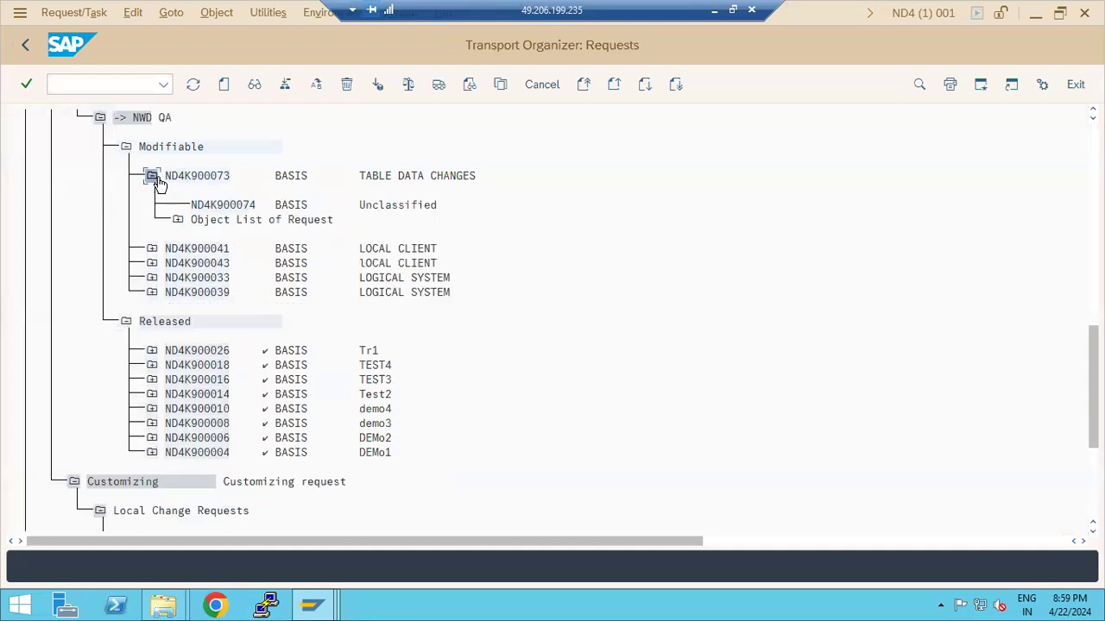
click(207, 205)
click(437, 86)
click(207, 176)
click(441, 86)
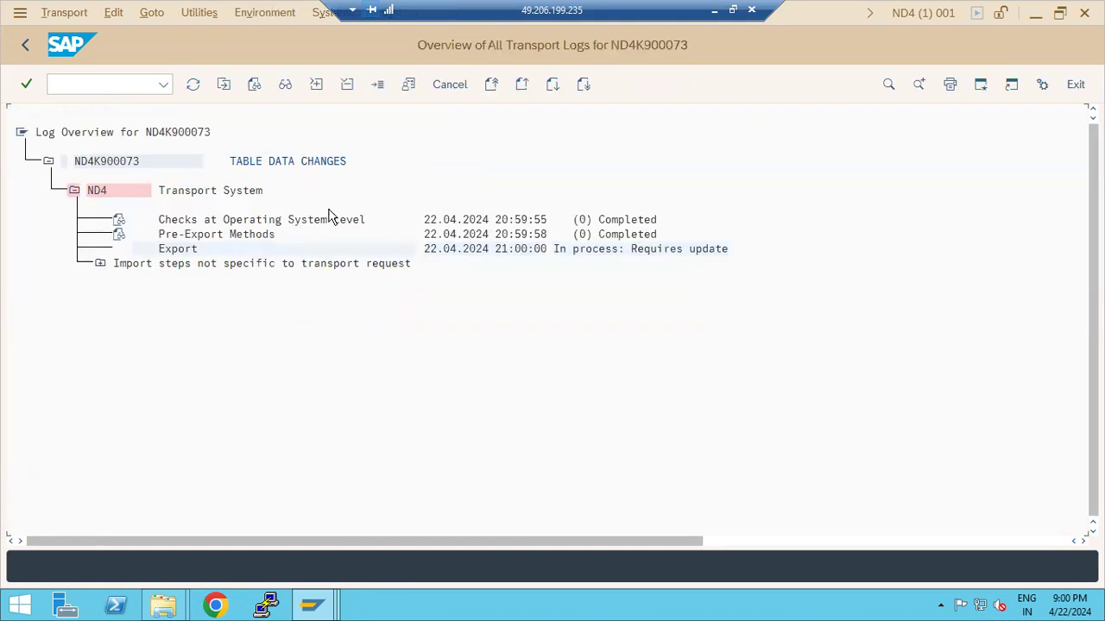
click(195, 91)
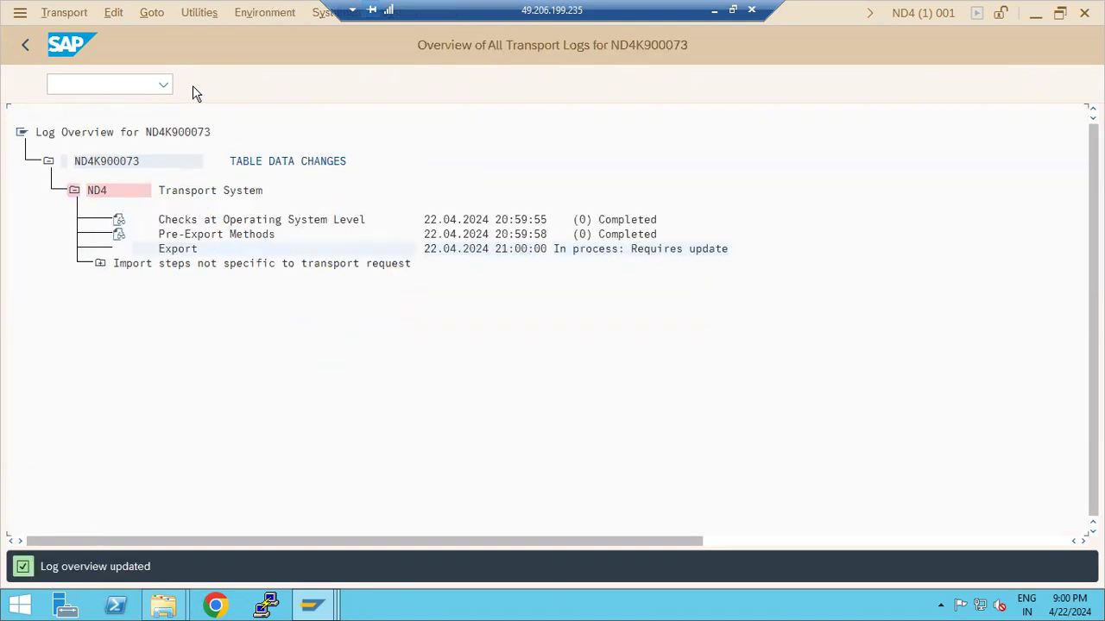
click(193, 86)
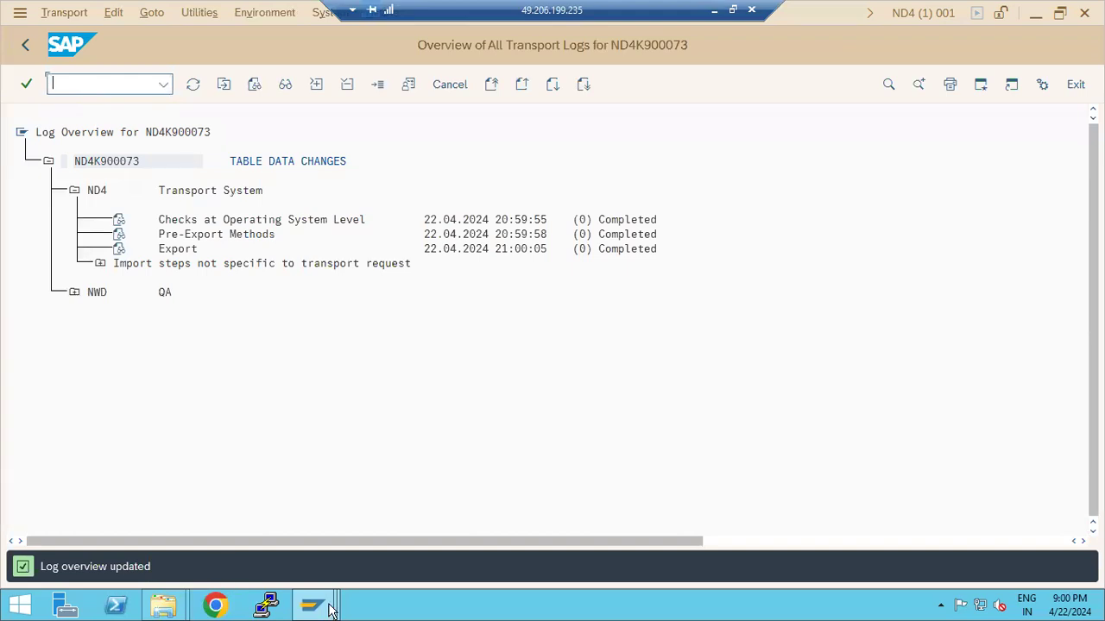
Switch to the NWD client 001 session and reopen the Transport Management System with /nstms
click(111, 88)
click(345, 604)
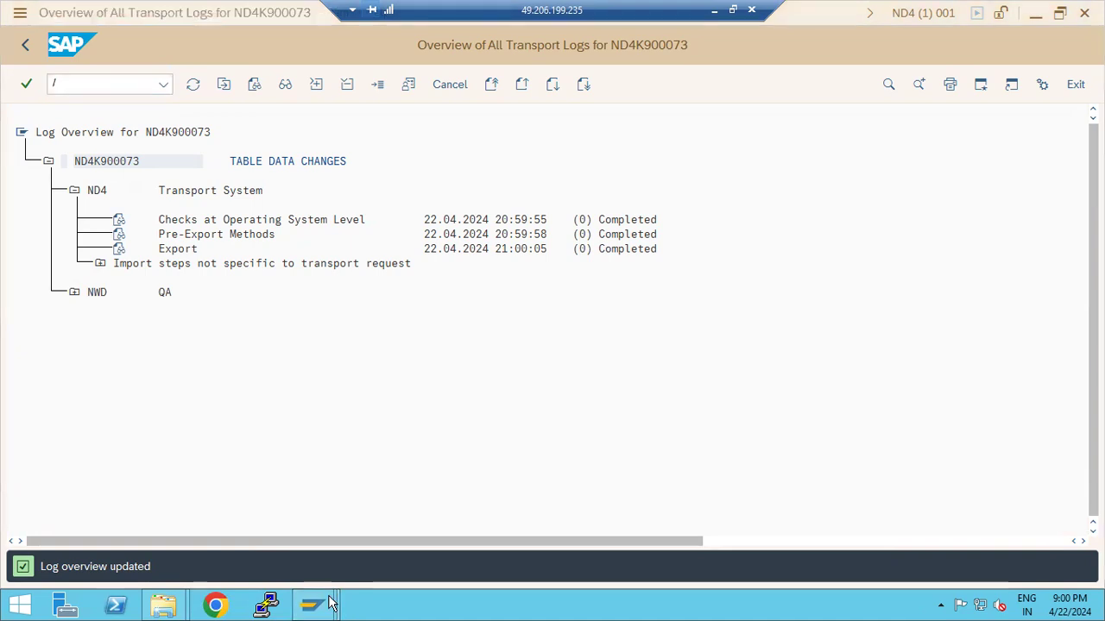
click(302, 528)
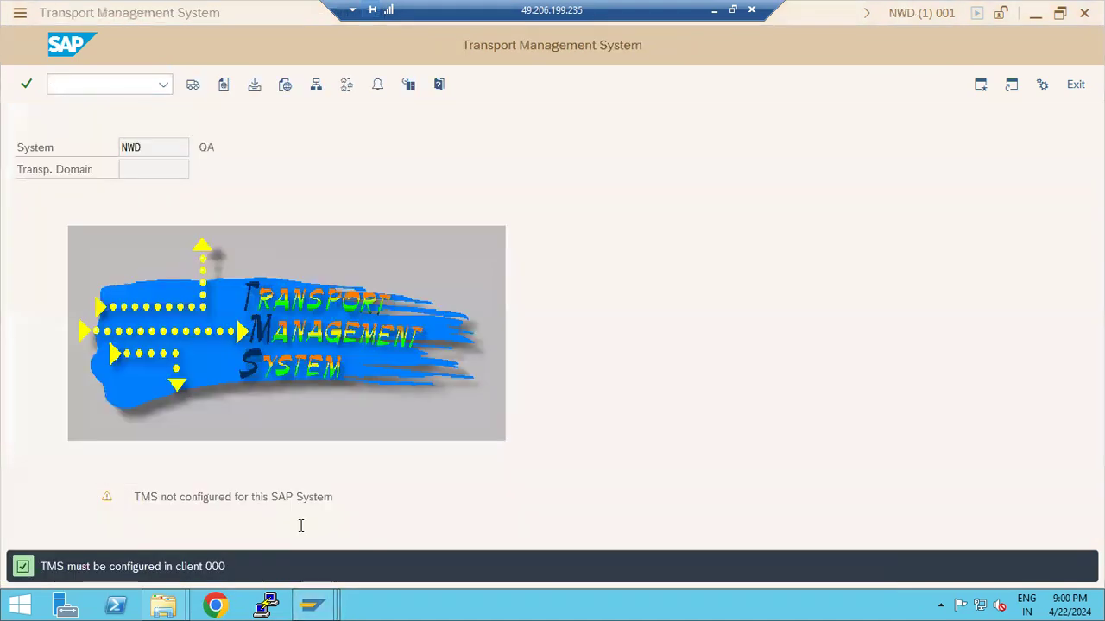
click(70, 90)
text(/nstms)
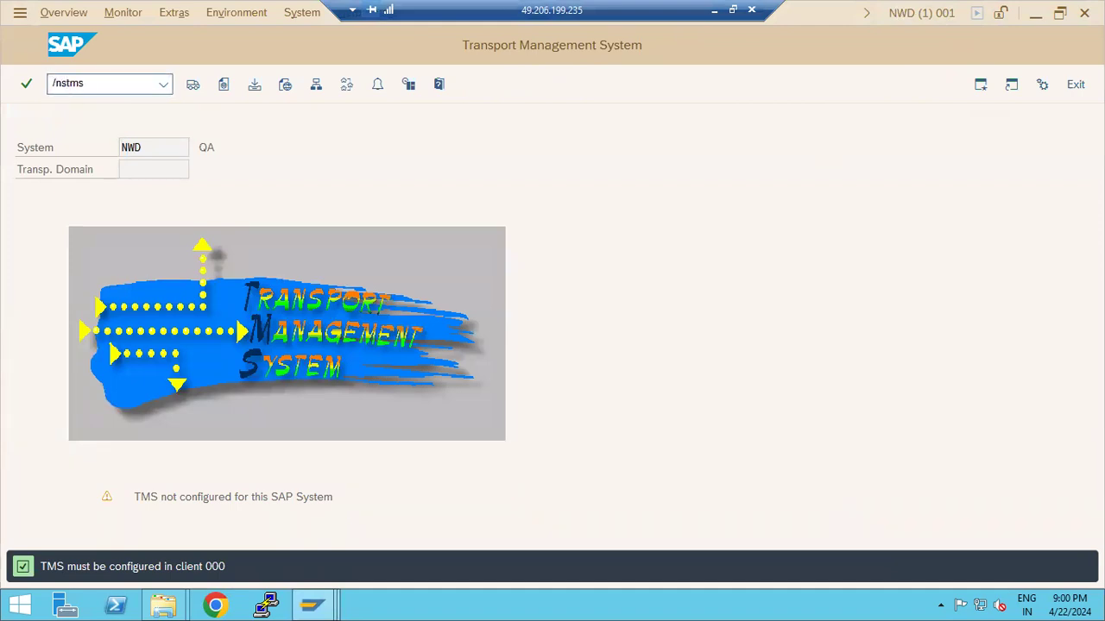
key(Return)
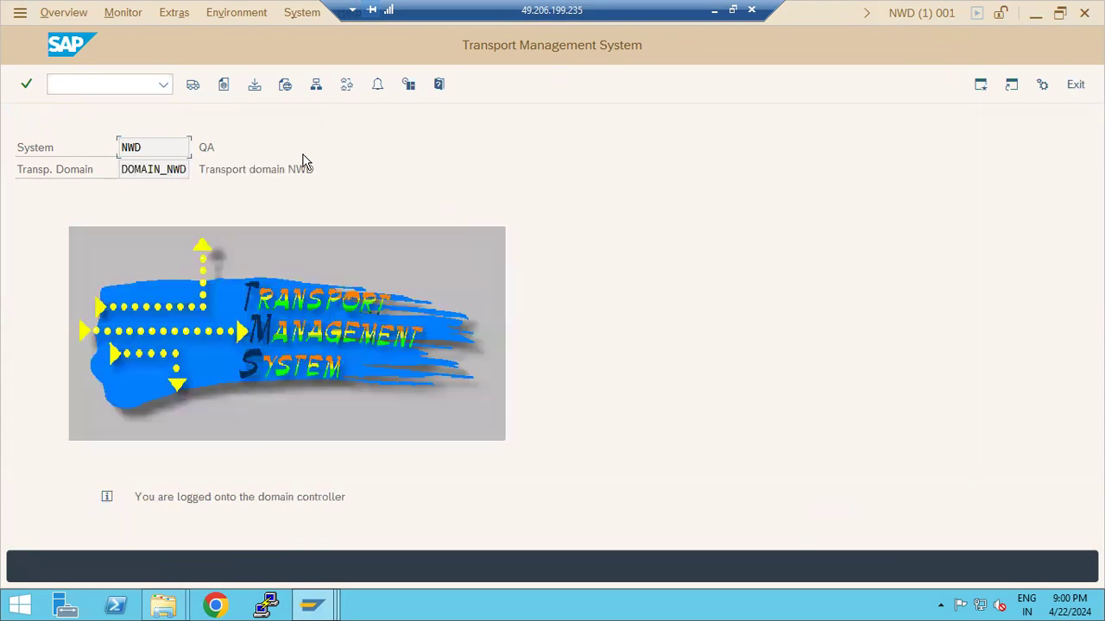
Open the import overview for DOMAIN_NWD, refresh it and open the NWD import queue
click(193, 85)
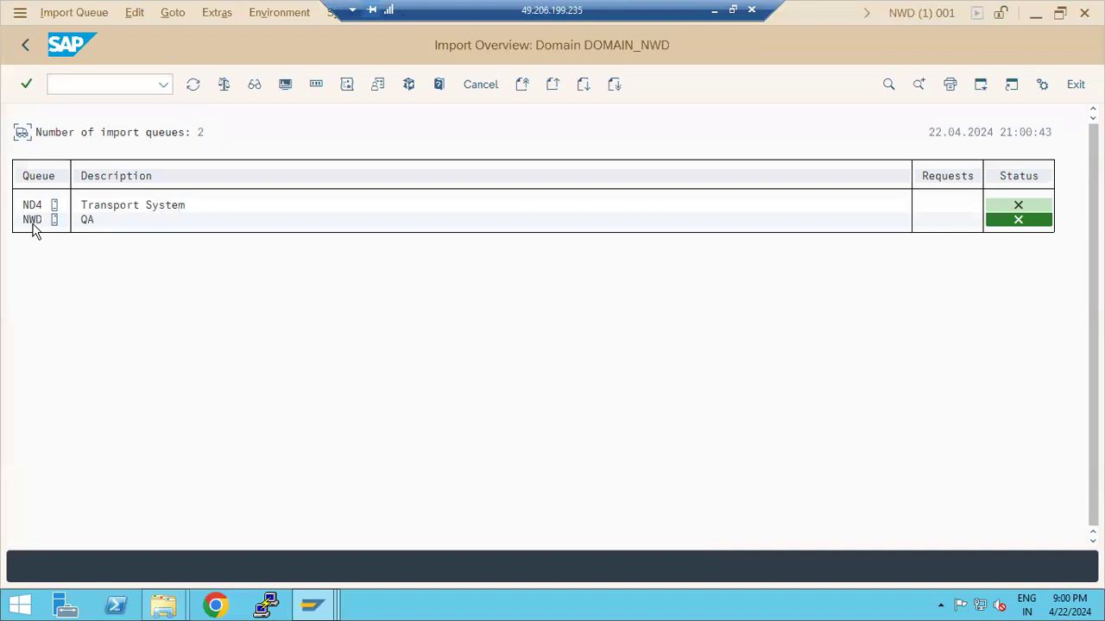
click(194, 85)
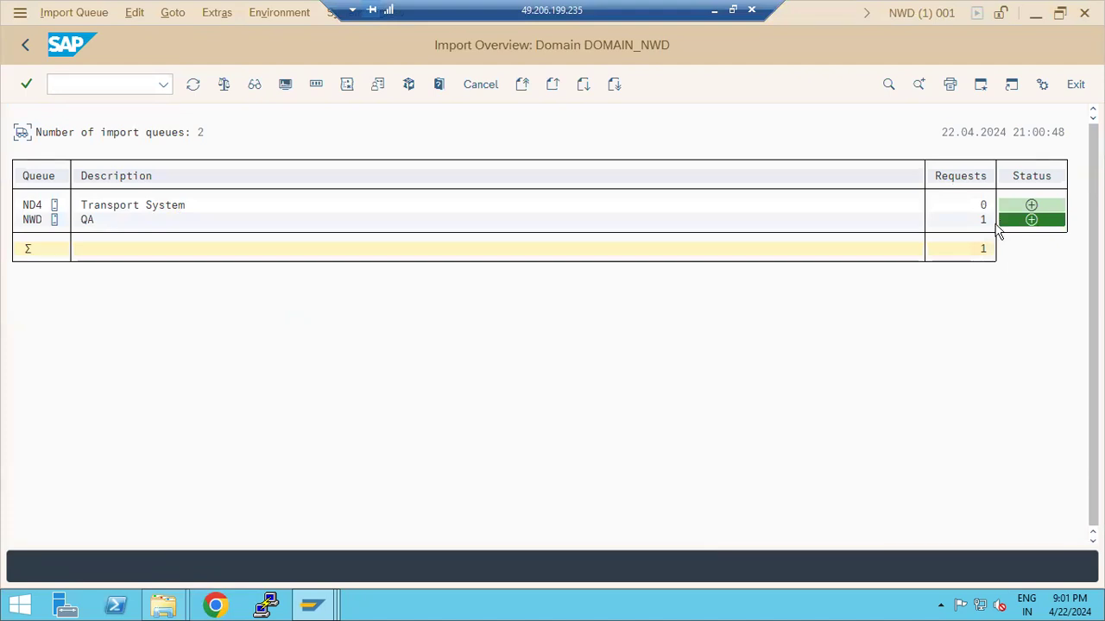
double_click(28, 221)
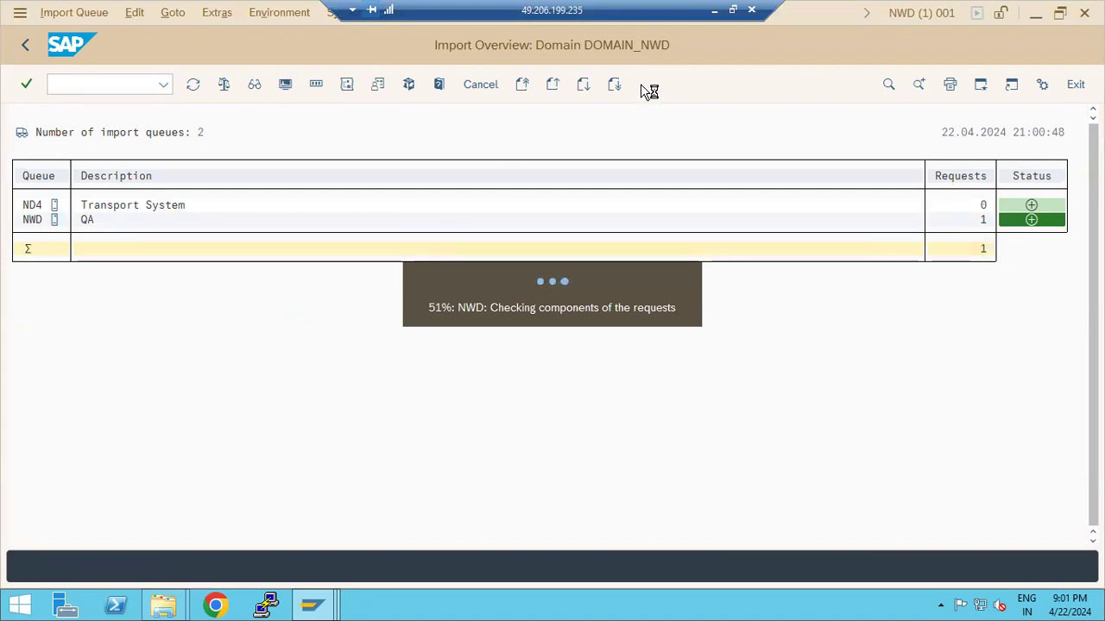
Switch to the Paint notes and add "requwst will split into 2 files 1)Cofiles K9 2)DATA -R9" below NWDK900001
click(714, 10)
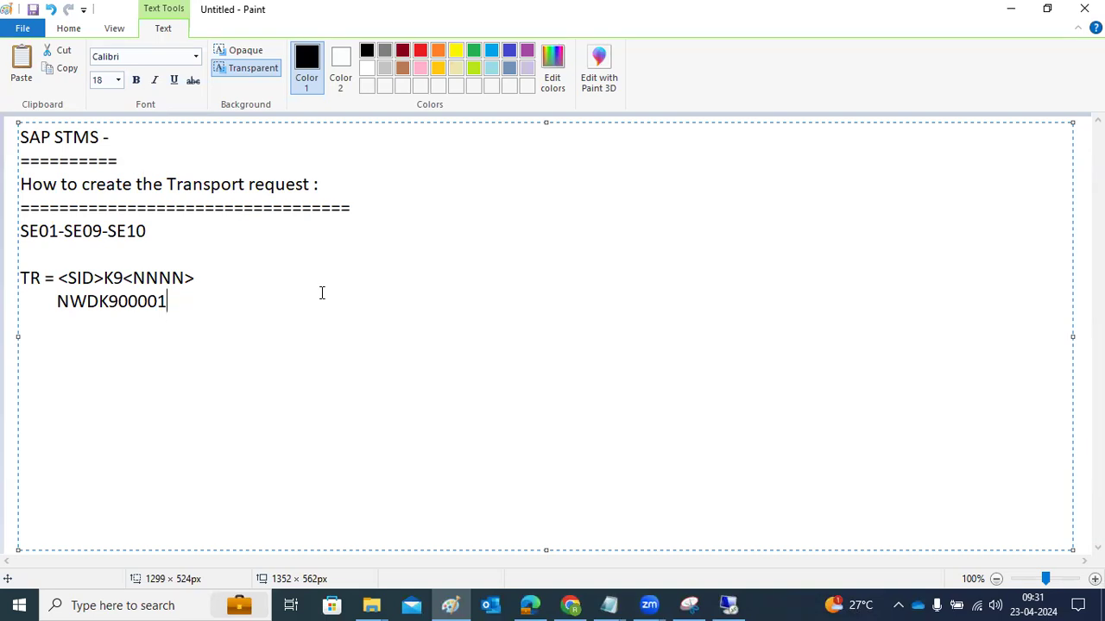
drag(109, 304, 161, 307)
click(168, 306)
key(Return)
key(Return)
text(requwst w)
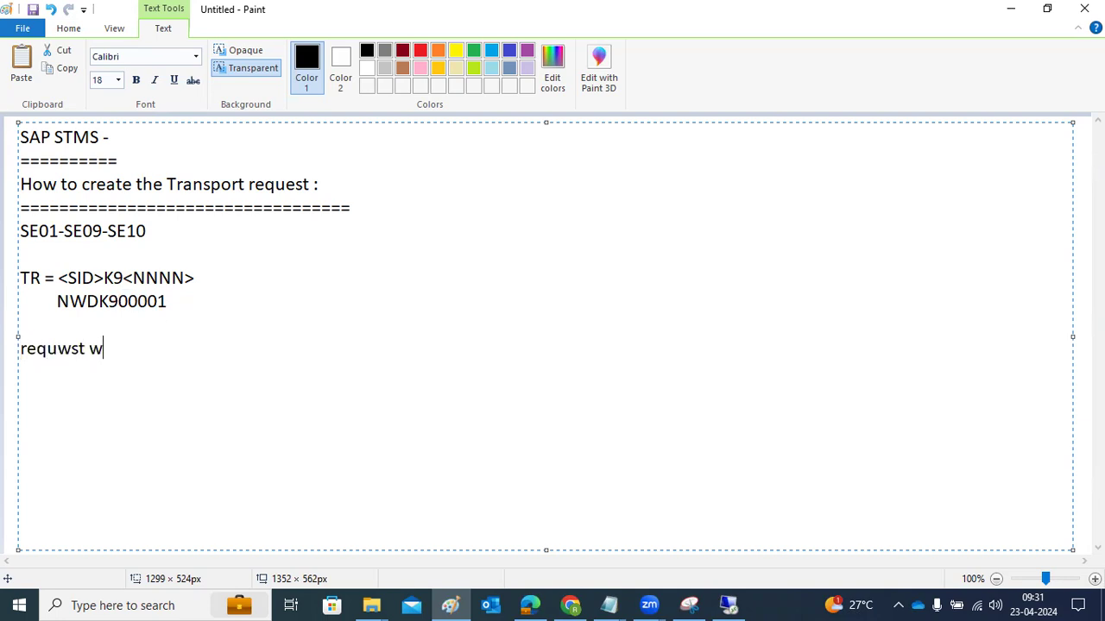
text(ill split inti)
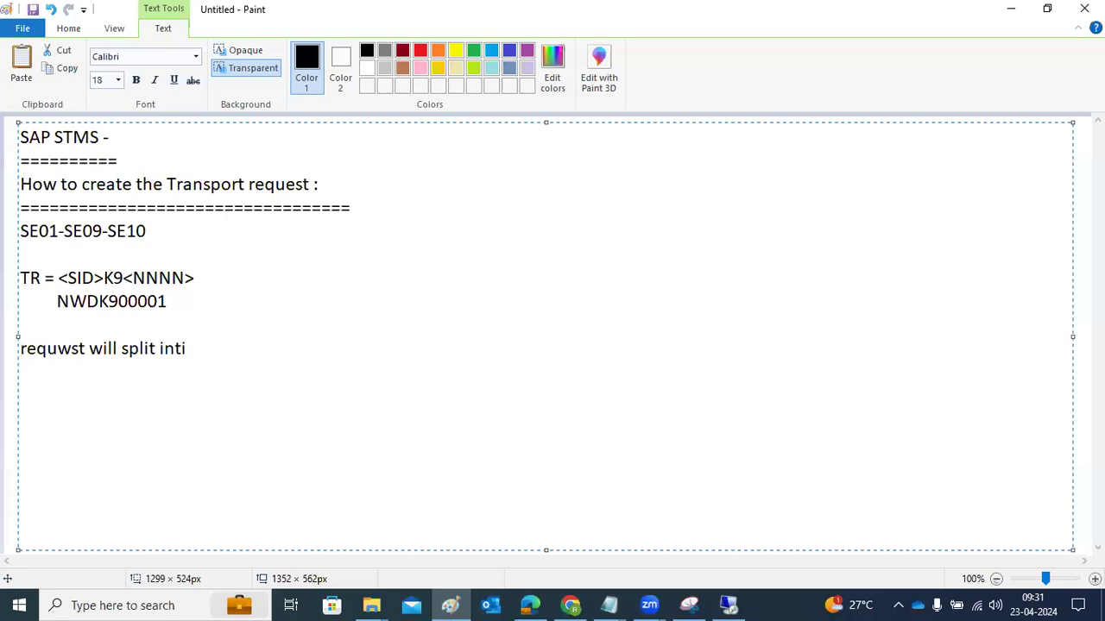
key(BackSpace)
text(o 2 files 1)Cofi)
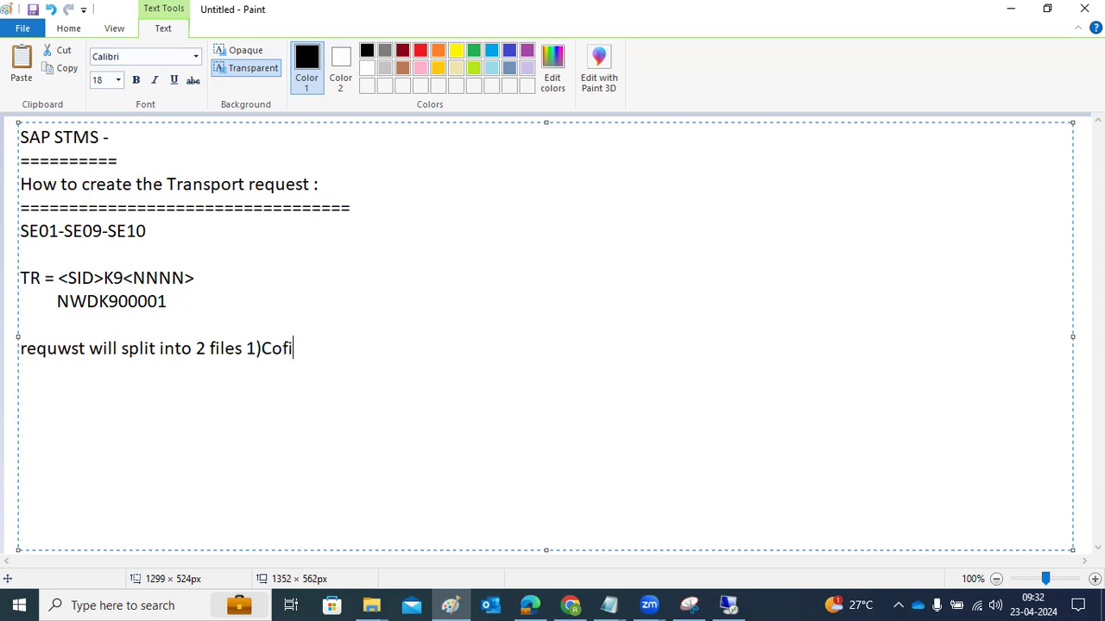
text(les K9  2)DATA)
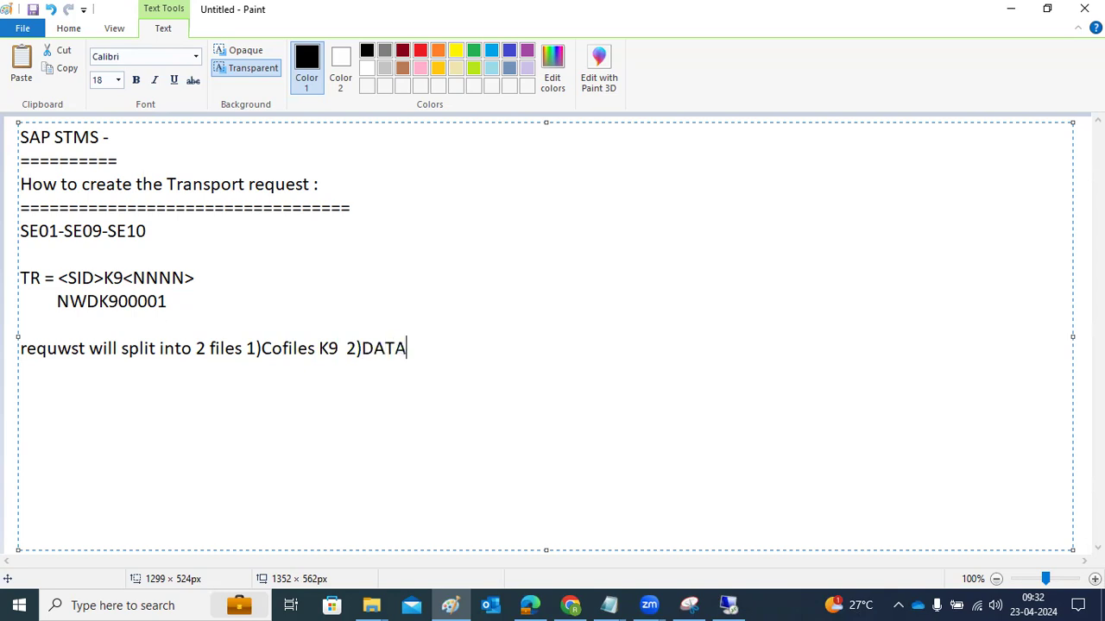
text( -R9)
Return to the remote desktop and open the cofiles folder inside E:\usr\sap\trans in File Explorer
click(727, 605)
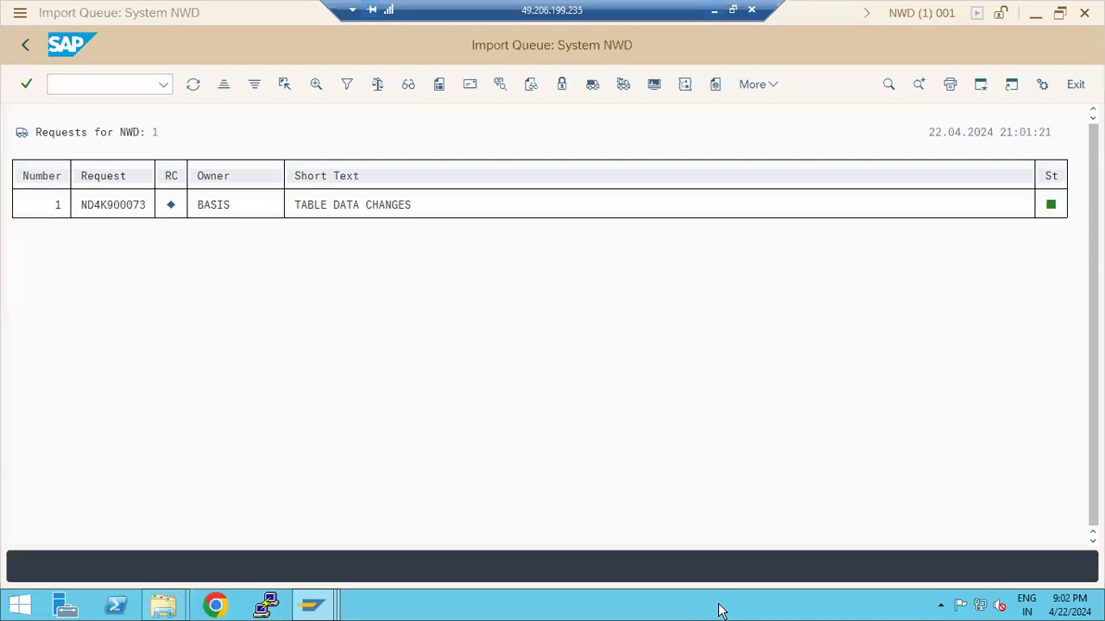
click(164, 605)
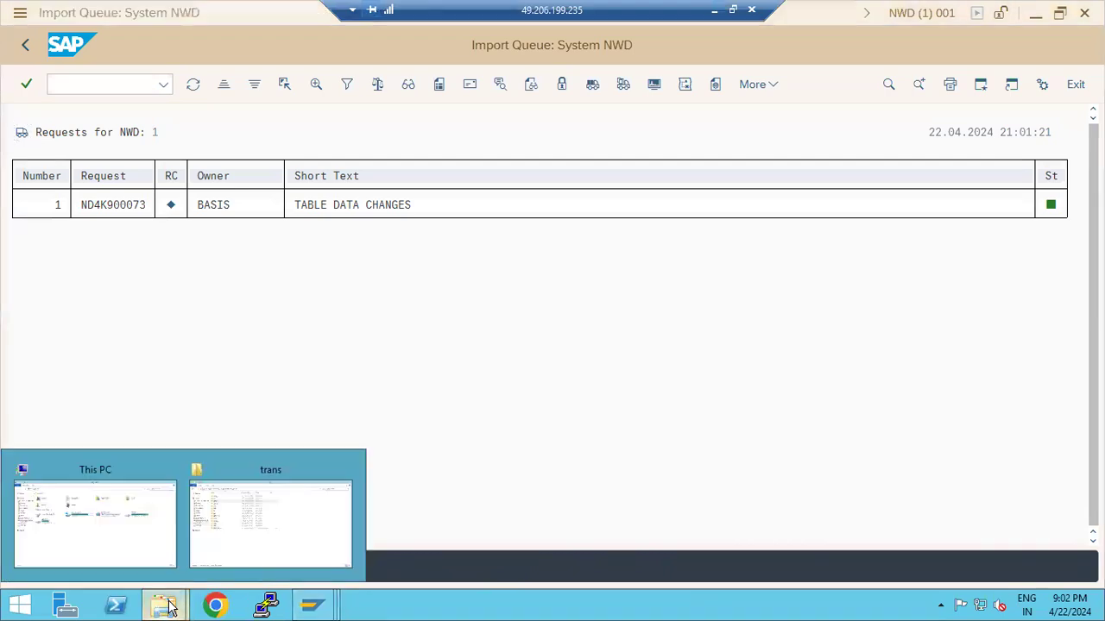
click(244, 537)
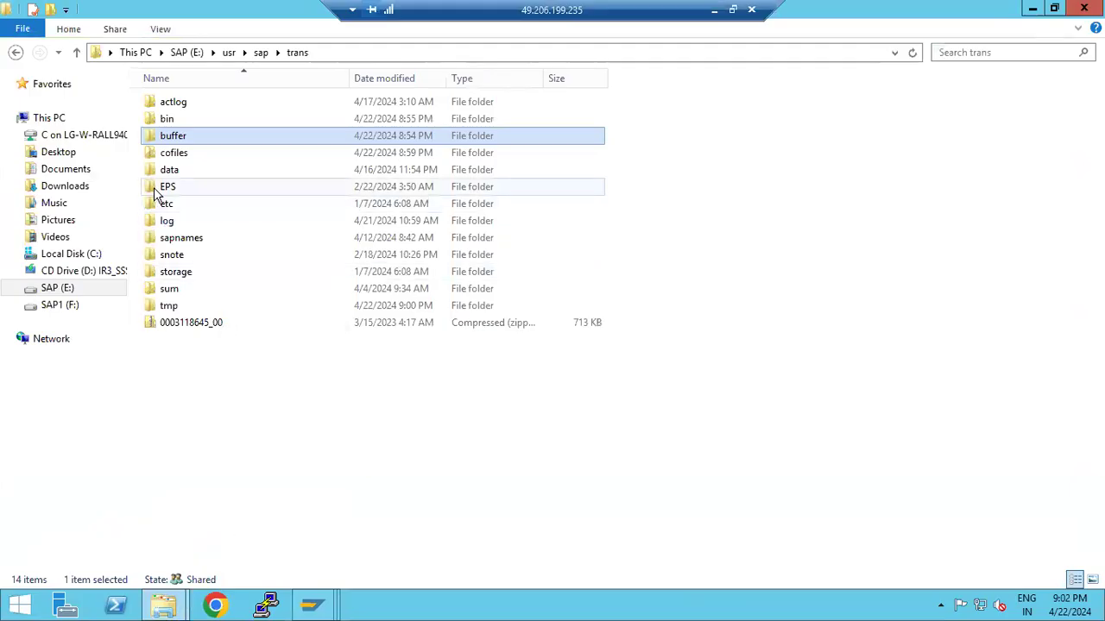
double_click(183, 159)
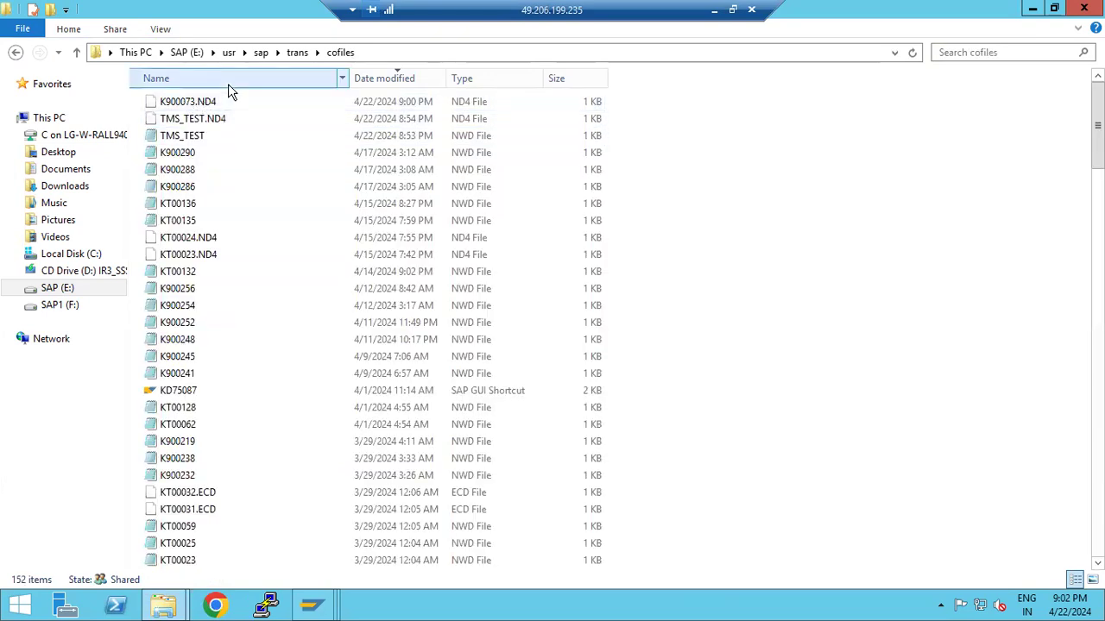
Check the data folder under E:\usr\sap\trans for the request's R9 data file and return to the trans folder
click(297, 53)
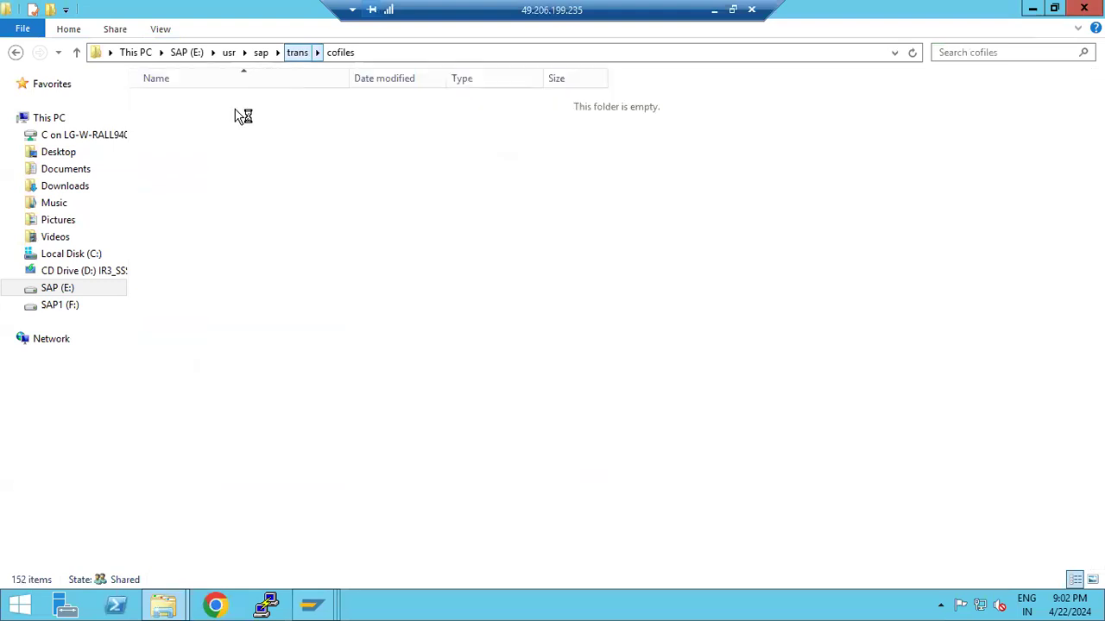
click(173, 175)
double_click(175, 176)
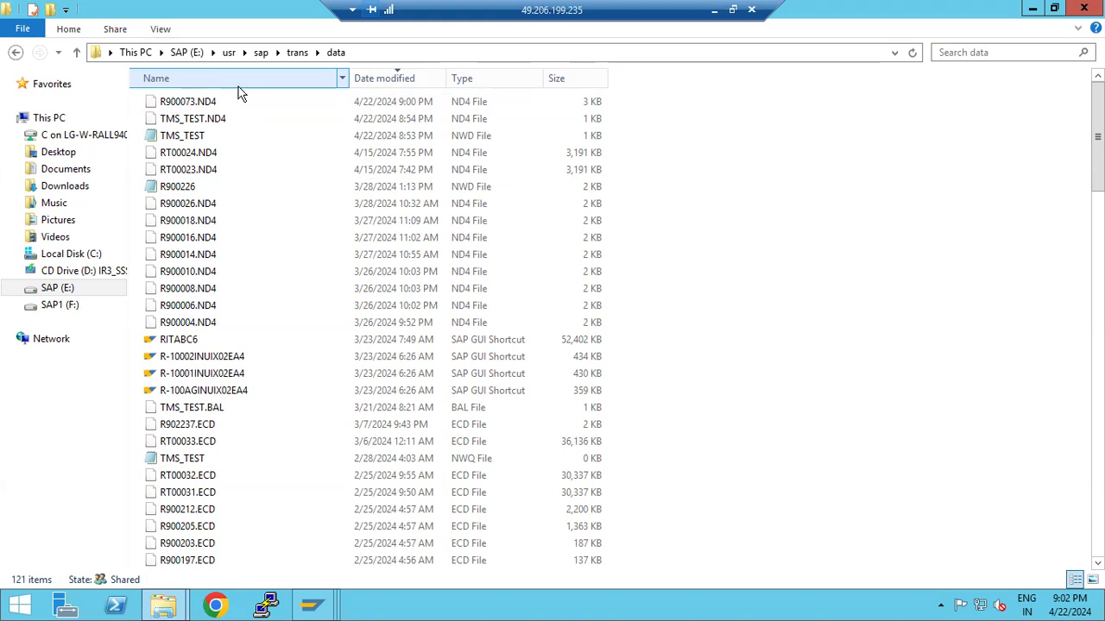
key(alt+Up)
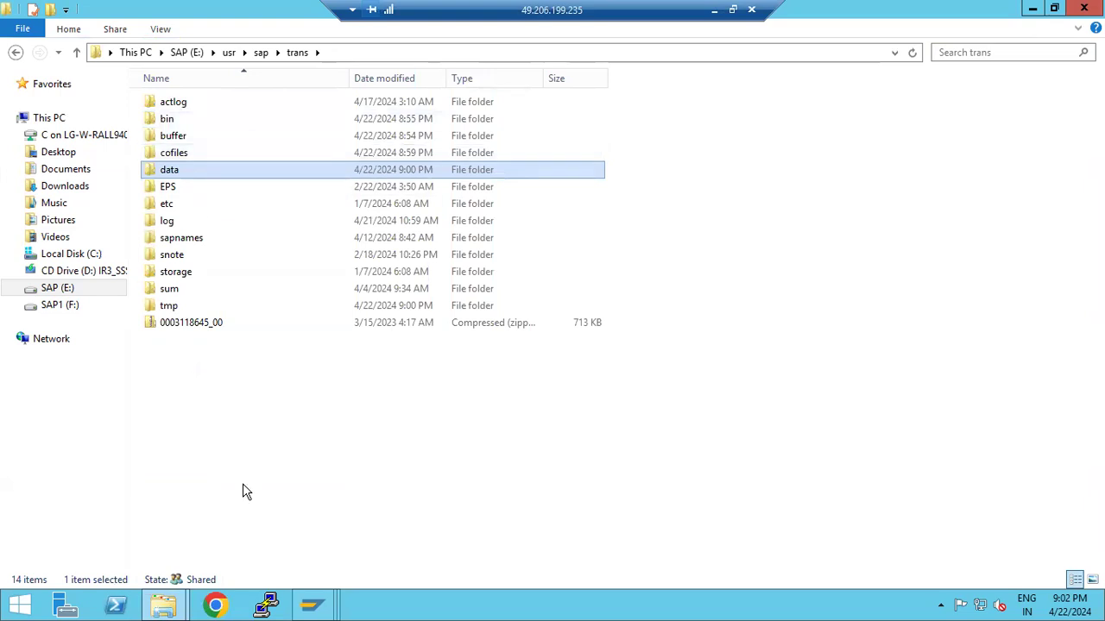
Switch to the NWD import queue in SAP and set up the import of request ND4K900073 with target client 001
click(312, 604)
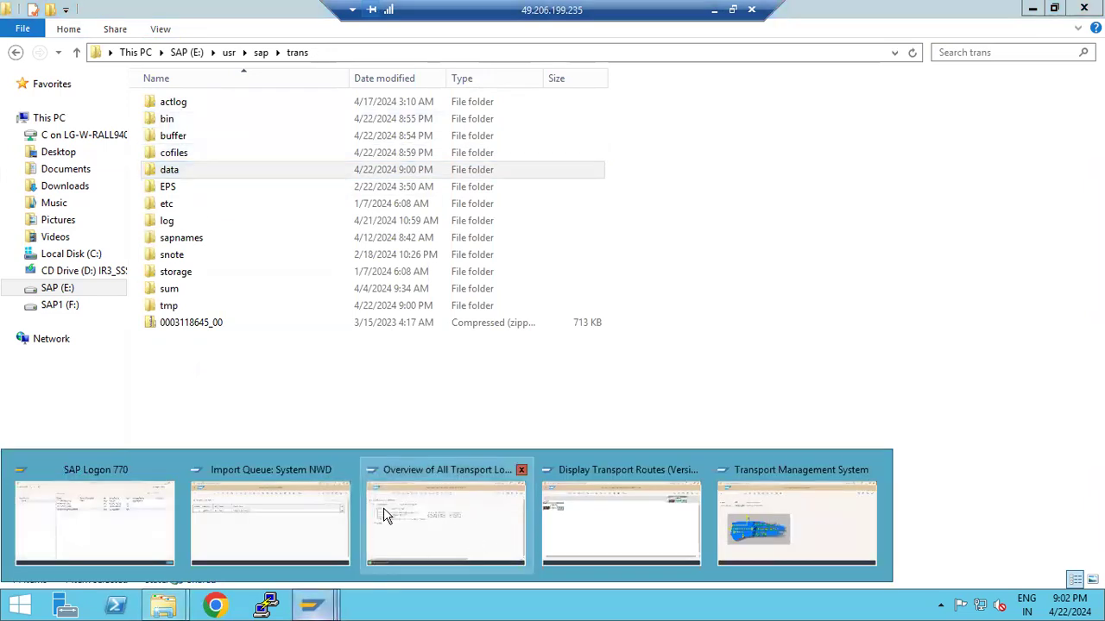
click(275, 518)
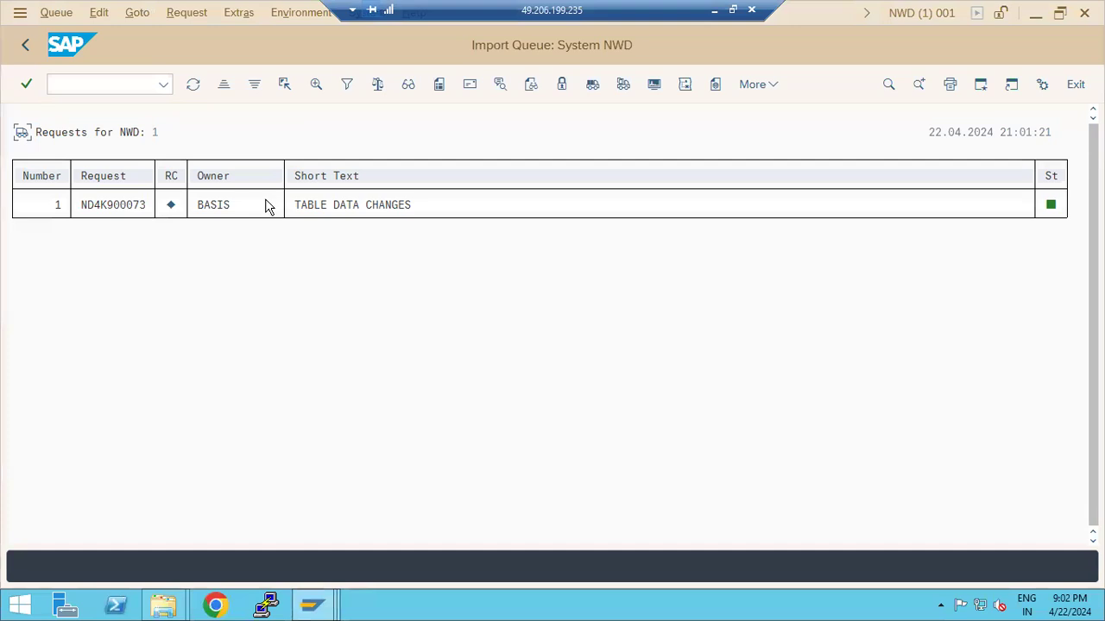
click(103, 205)
click(128, 207)
click(623, 86)
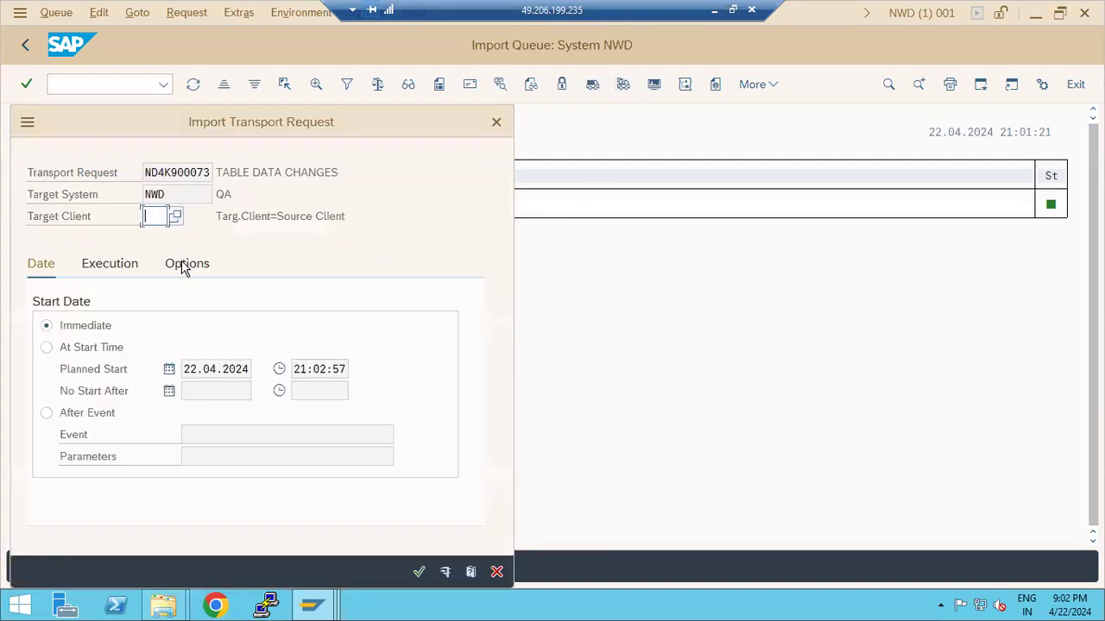
click(172, 217)
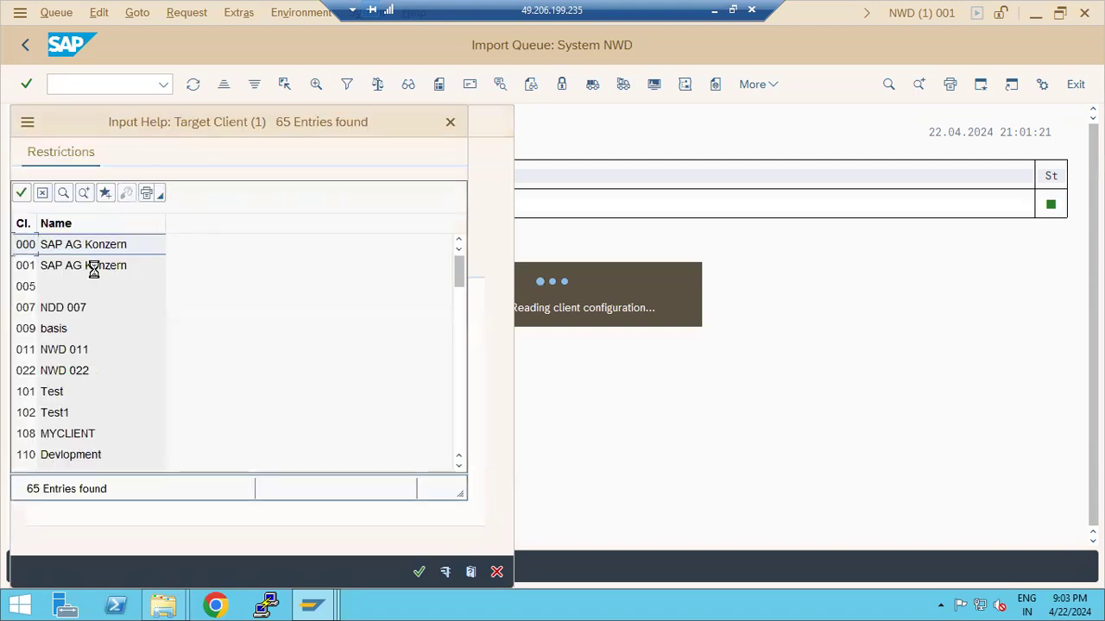
click(73, 272)
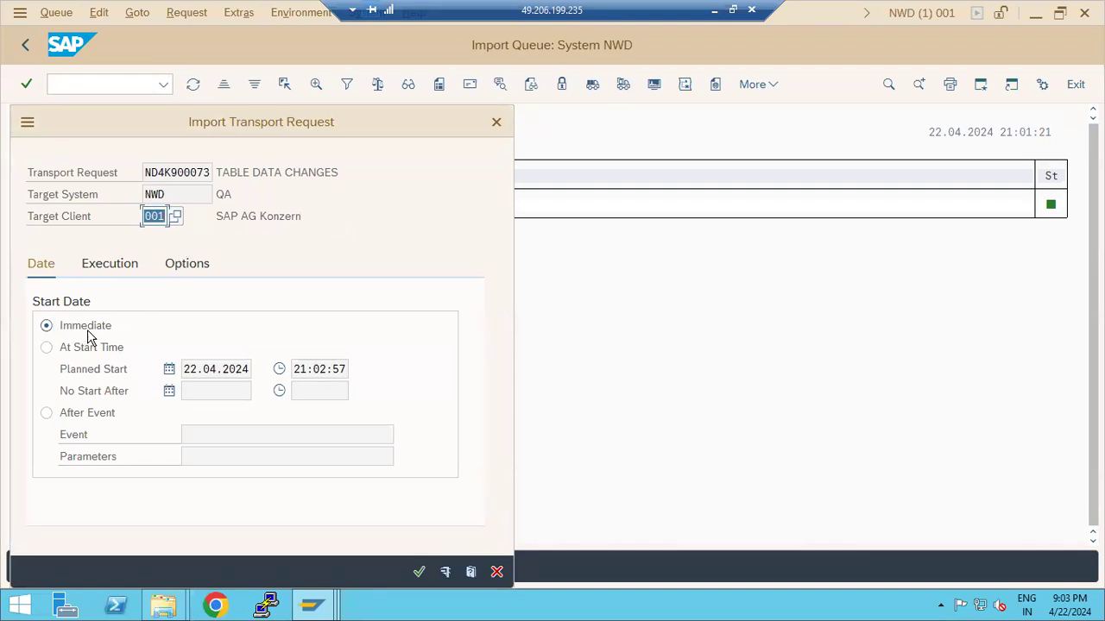
Enable the import options Import Transport Request Again, Overwrite Originals, Overwrite Objects in Unconfirmed Repairs and Ignore Invalid Component Version
click(183, 267)
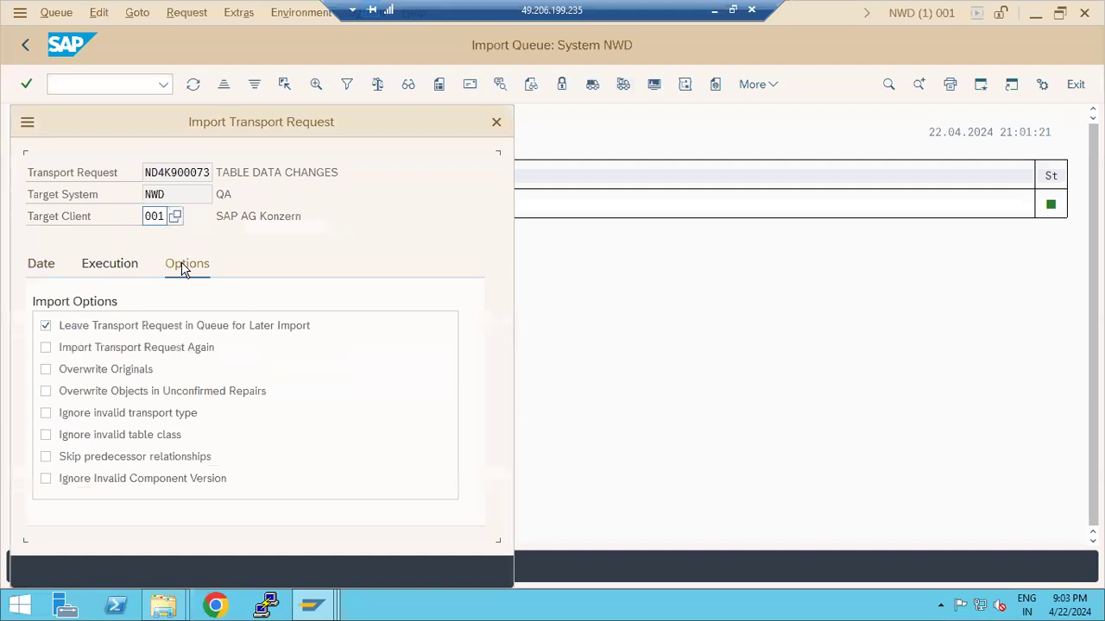
click(141, 354)
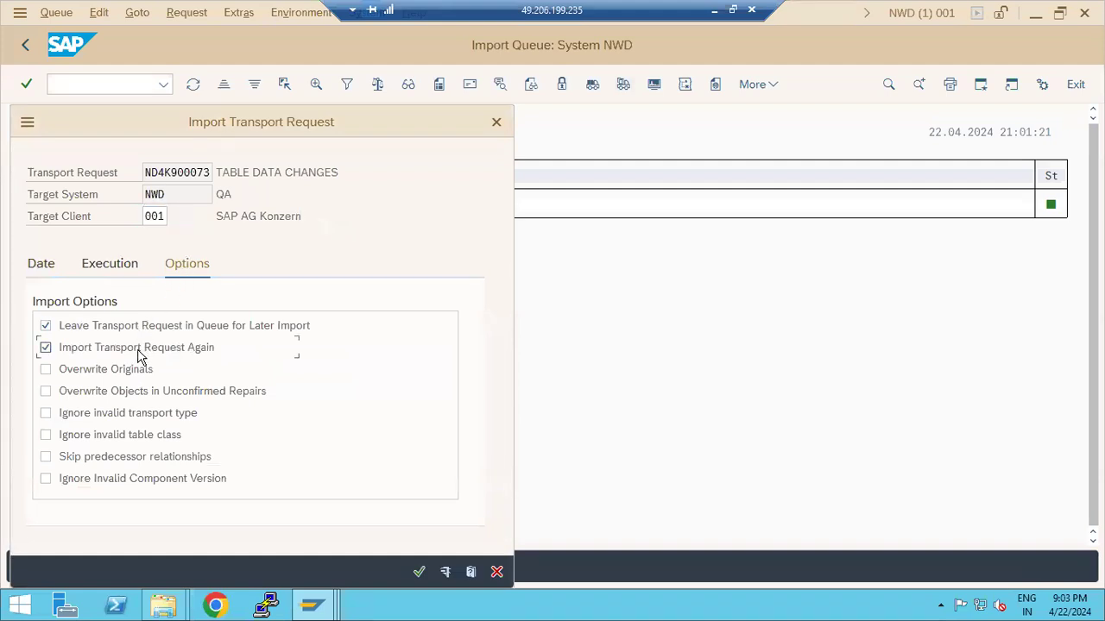
click(117, 370)
click(116, 392)
click(97, 484)
click(96, 485)
click(112, 377)
click(114, 377)
Start the import of ND4K900073 into NWD client 001, dismissing the Internet Explorer security notice, and refresh the import queue
click(420, 573)
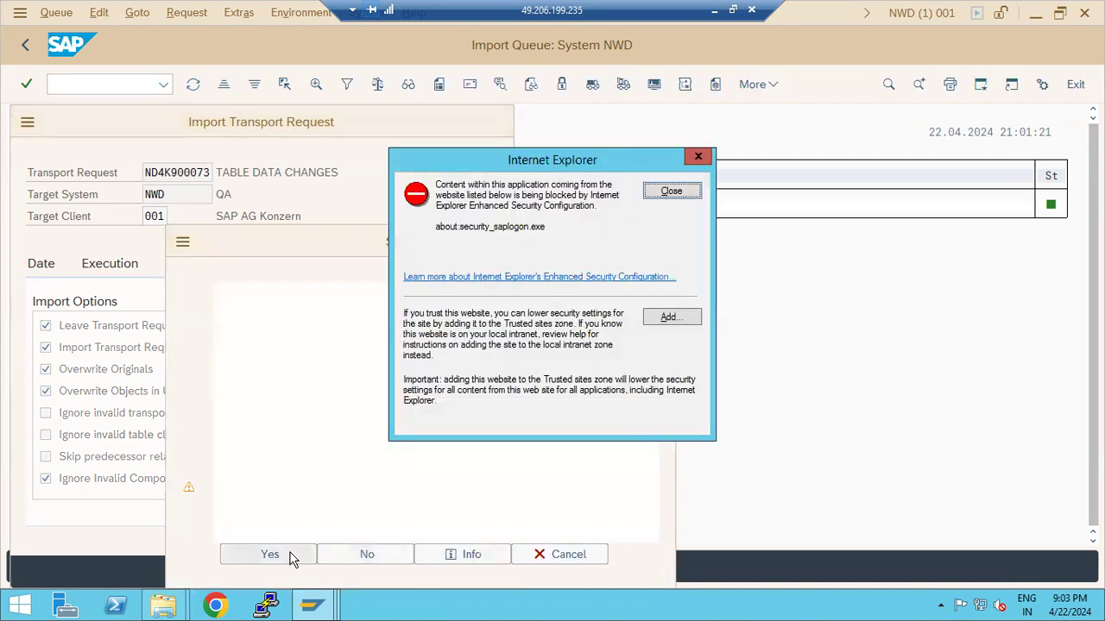
click(662, 191)
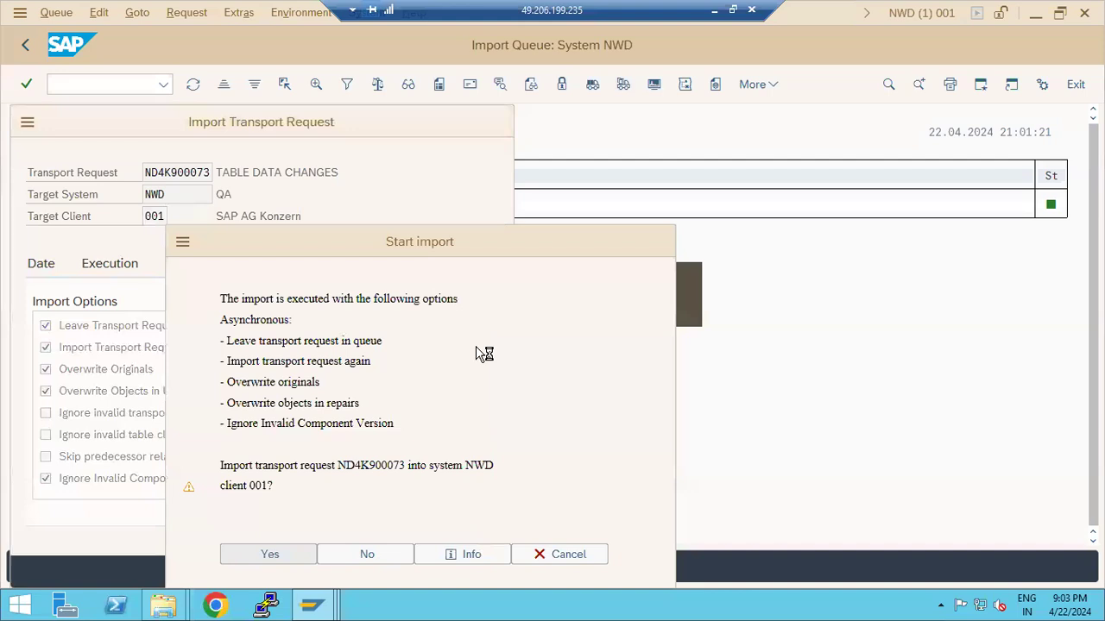
click(296, 553)
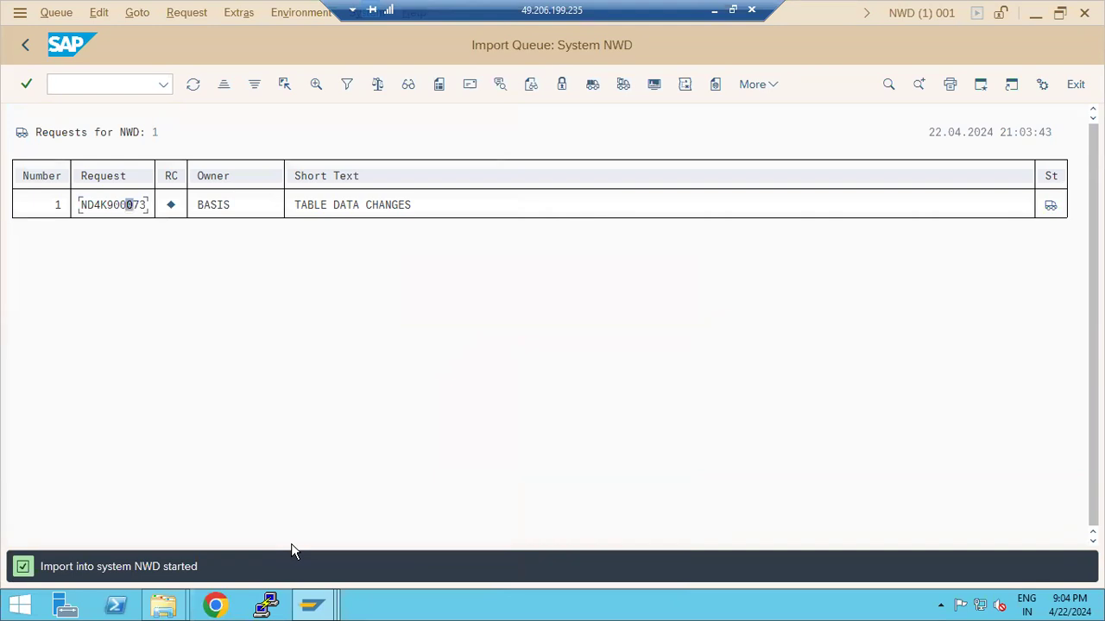
click(196, 87)
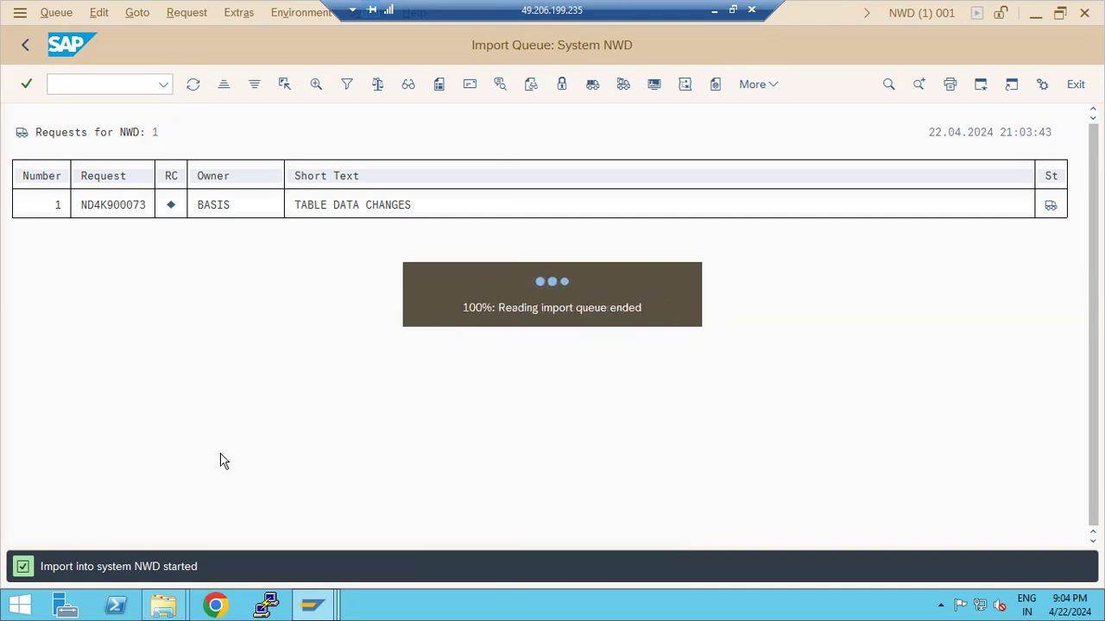
click(90, 84)
text(/)
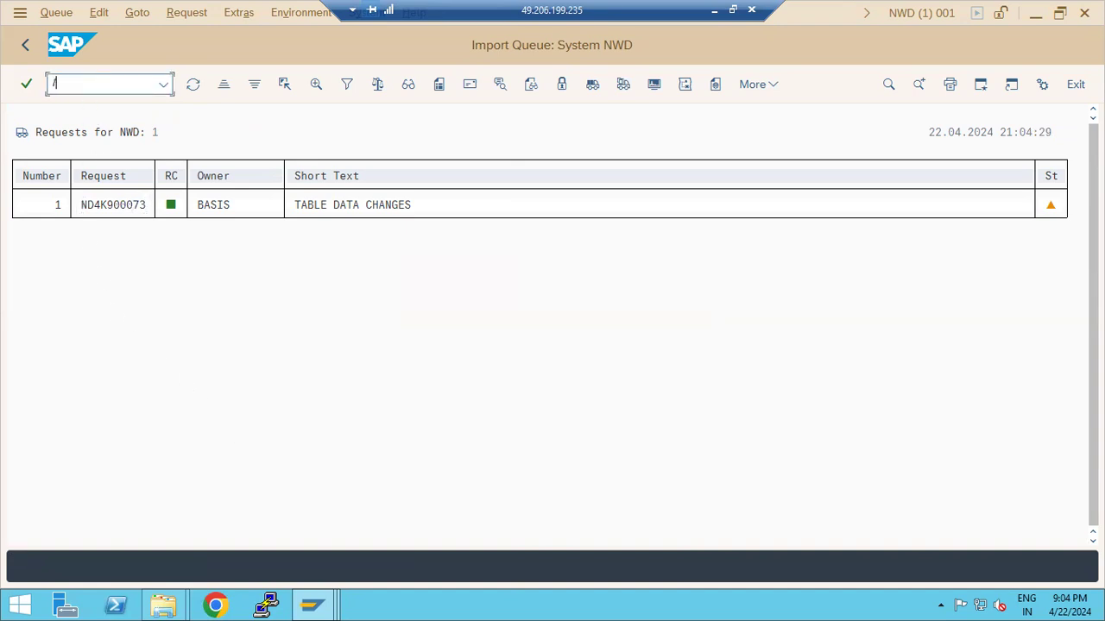
click(145, 279)
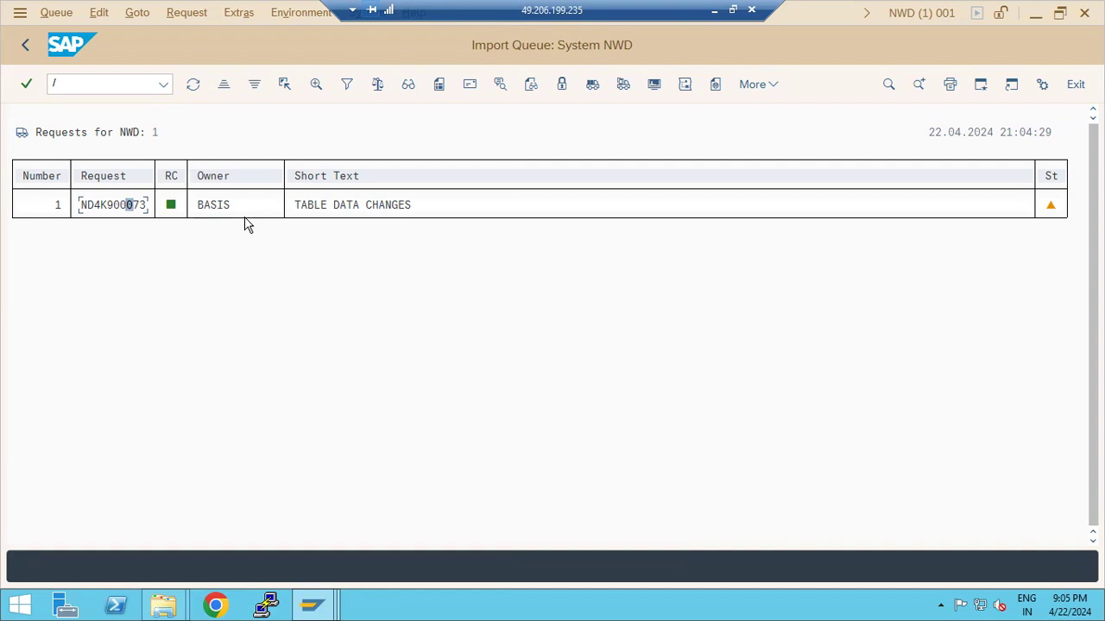
Open table TBDLS in the Data Browser with /nse16 and check its number of entries in NWD
click(78, 84)
text(/)
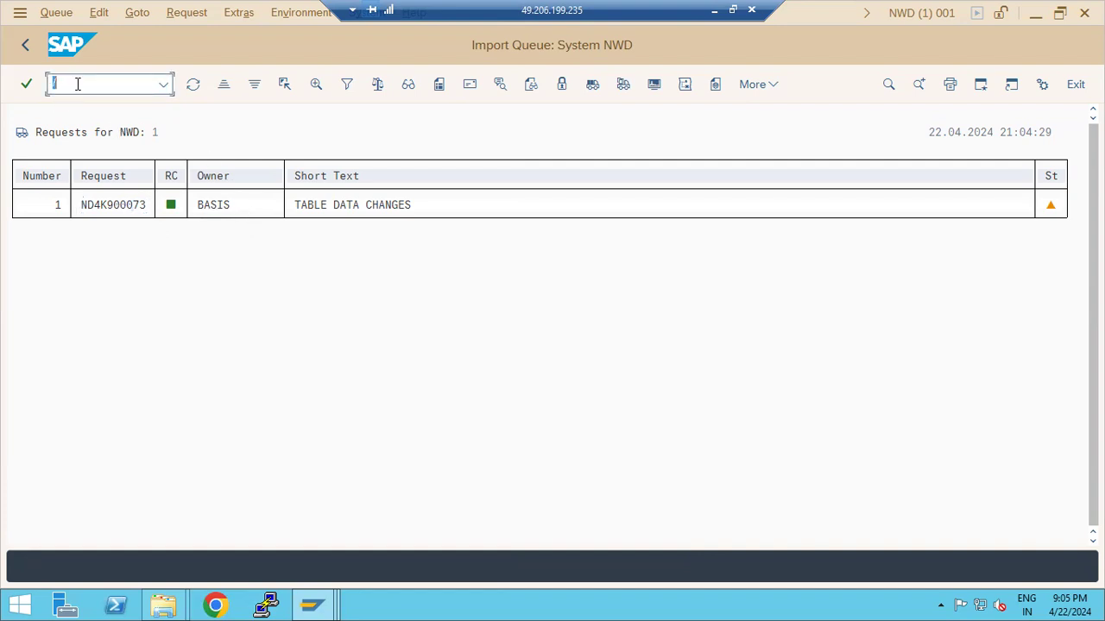
text(nse16)
key(Return)
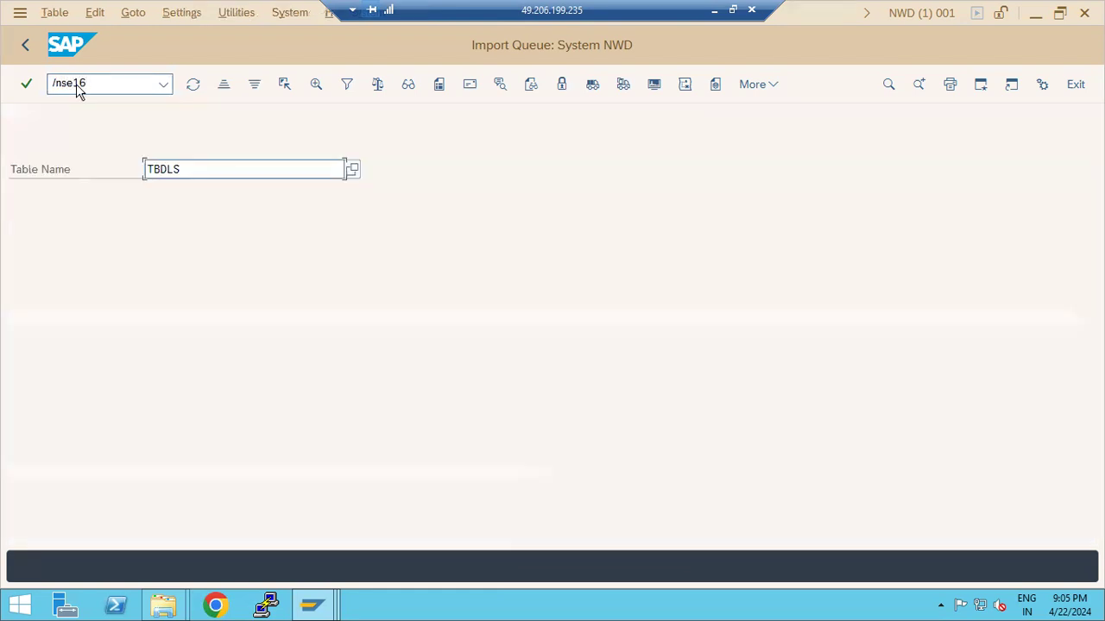
click(194, 86)
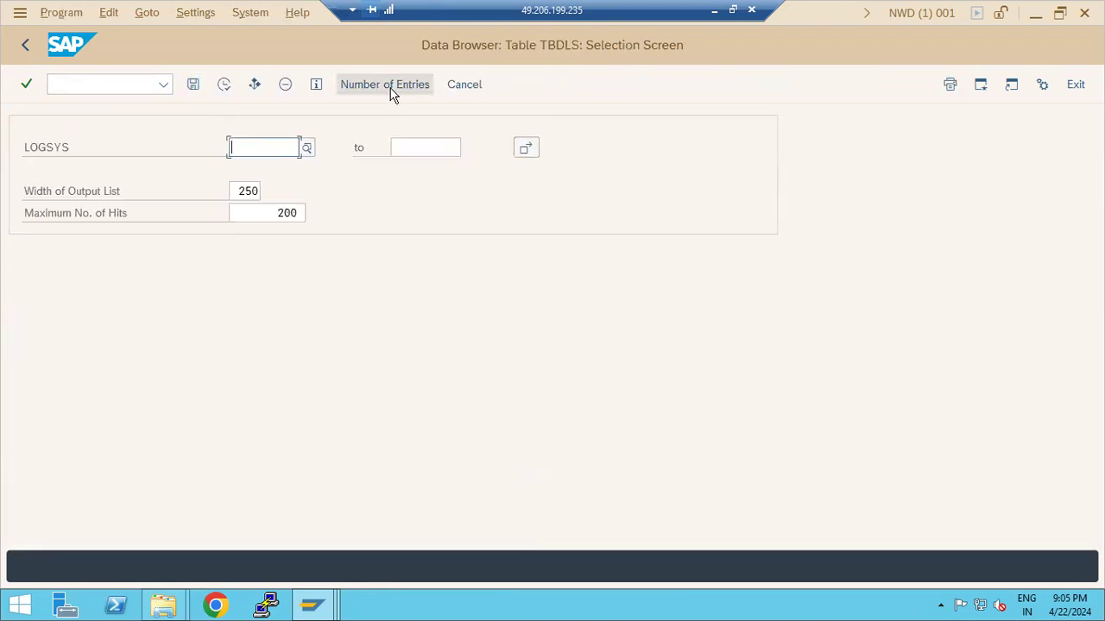
click(390, 86)
double_click(77, 316)
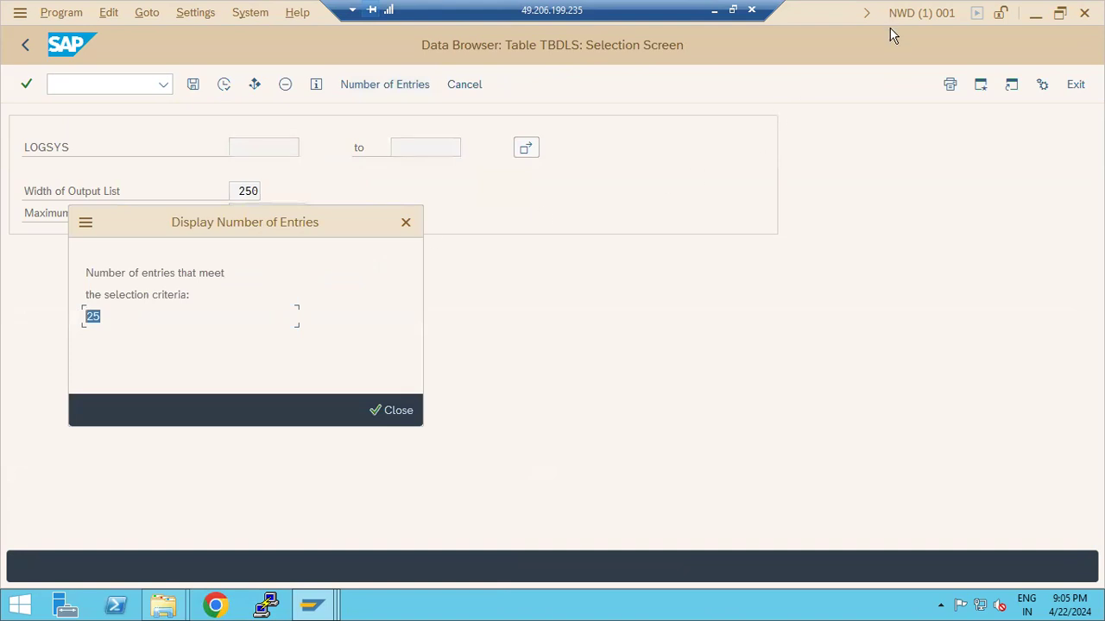
click(407, 410)
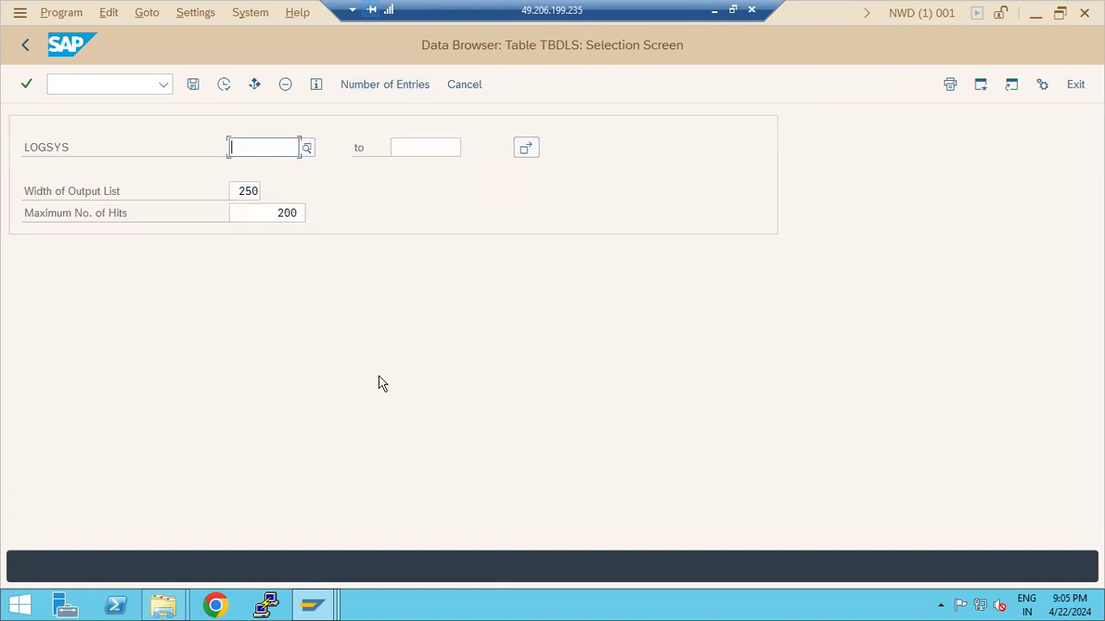
List the TBDLS entries, review the logical systems and return to SAP Easy Access
click(223, 86)
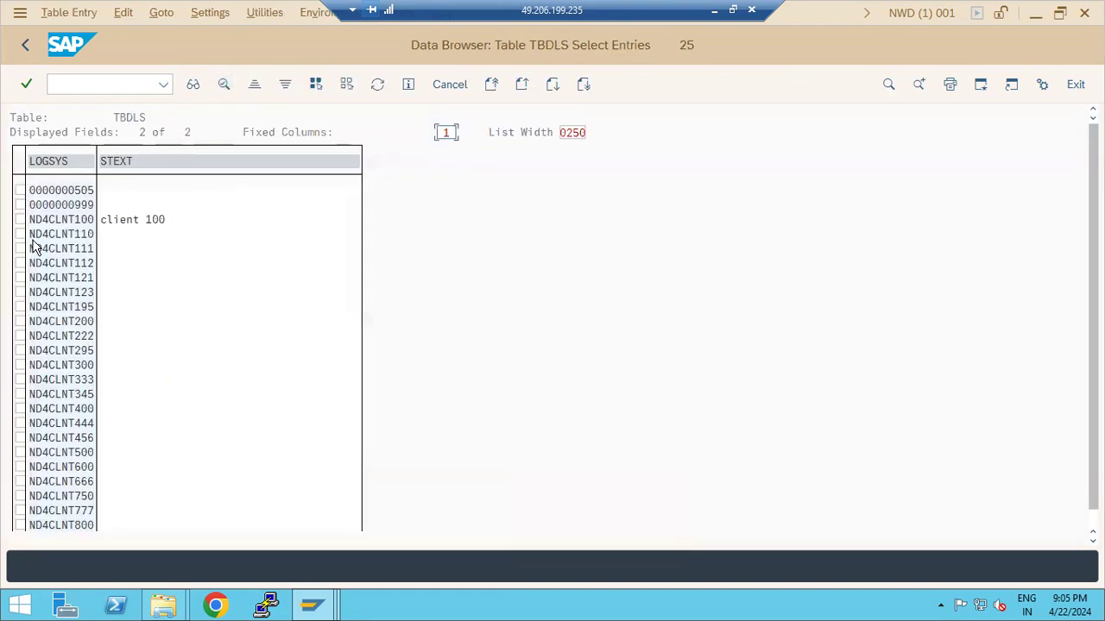
scroll(37, 294, down, 2)
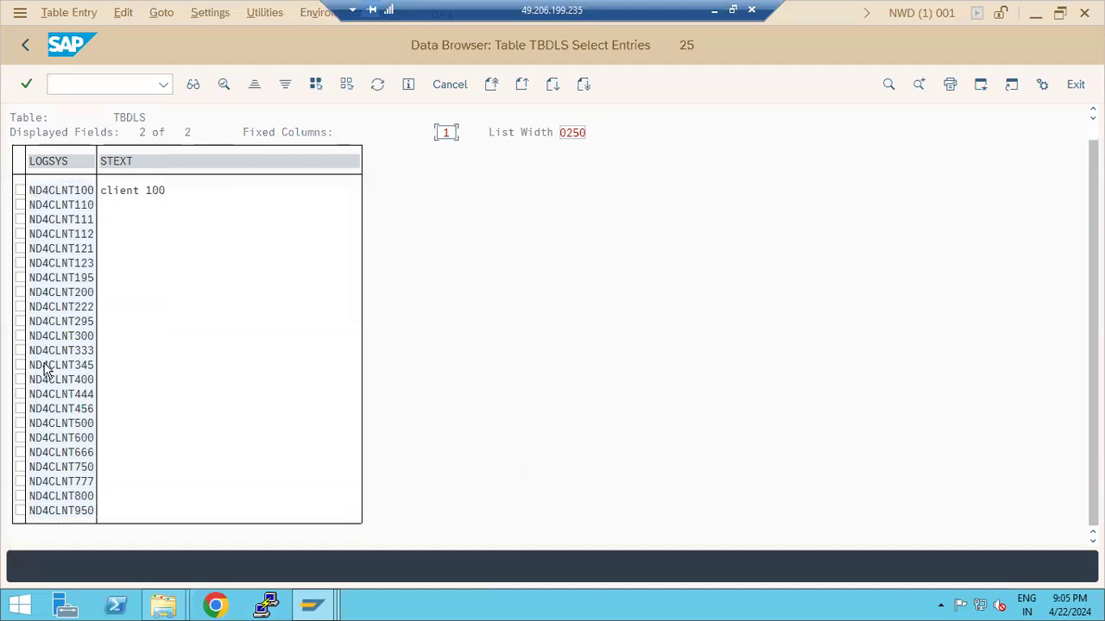
scroll(107, 328, up, 2)
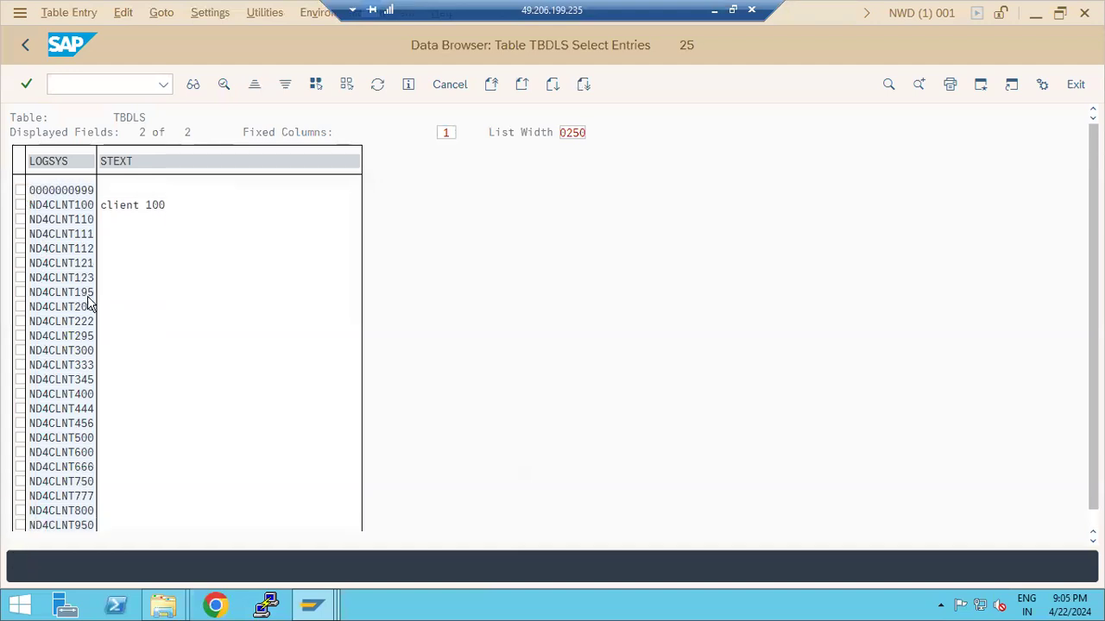
click(29, 43)
click(28, 43)
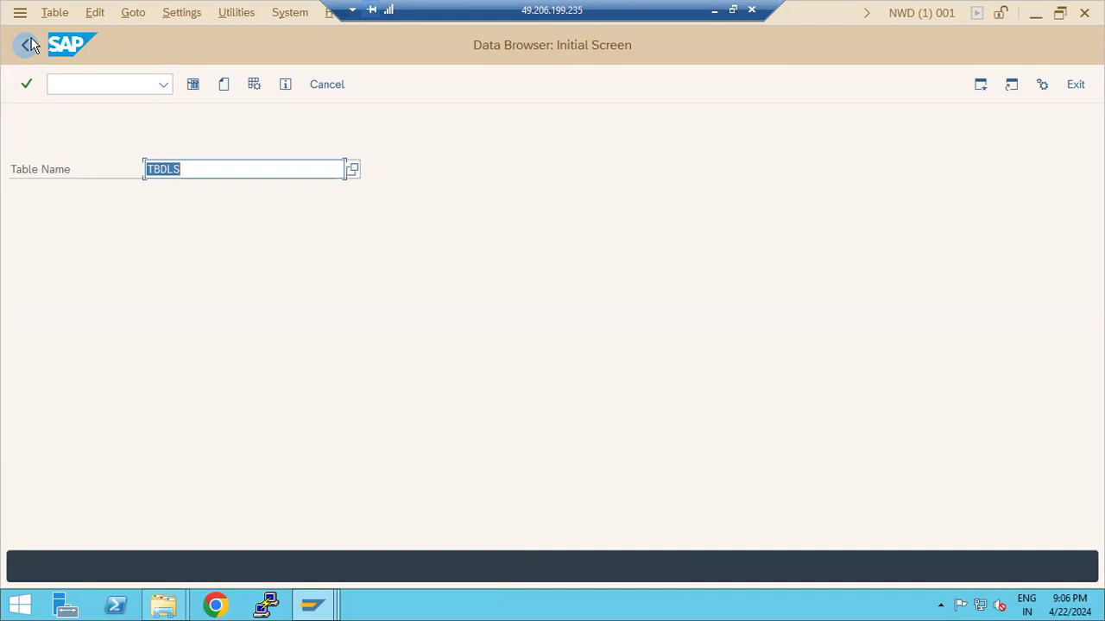
click(23, 45)
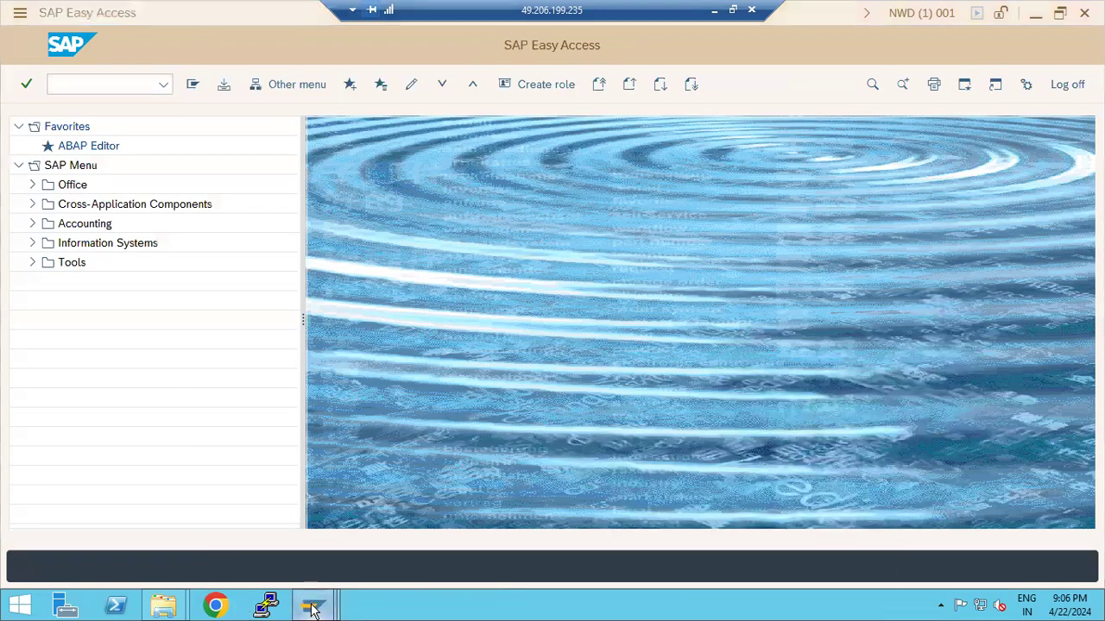
Switch to the ND4 session, return to the Transport Organizer and create a workbench request with the short description DEMO1
mouse_move(309, 609)
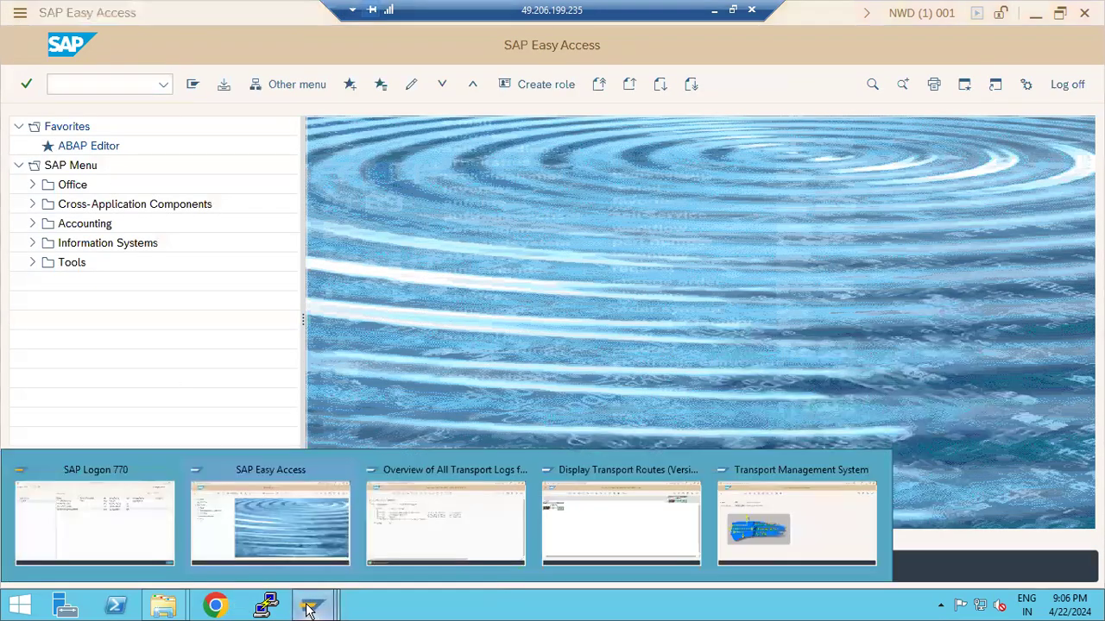
click(387, 528)
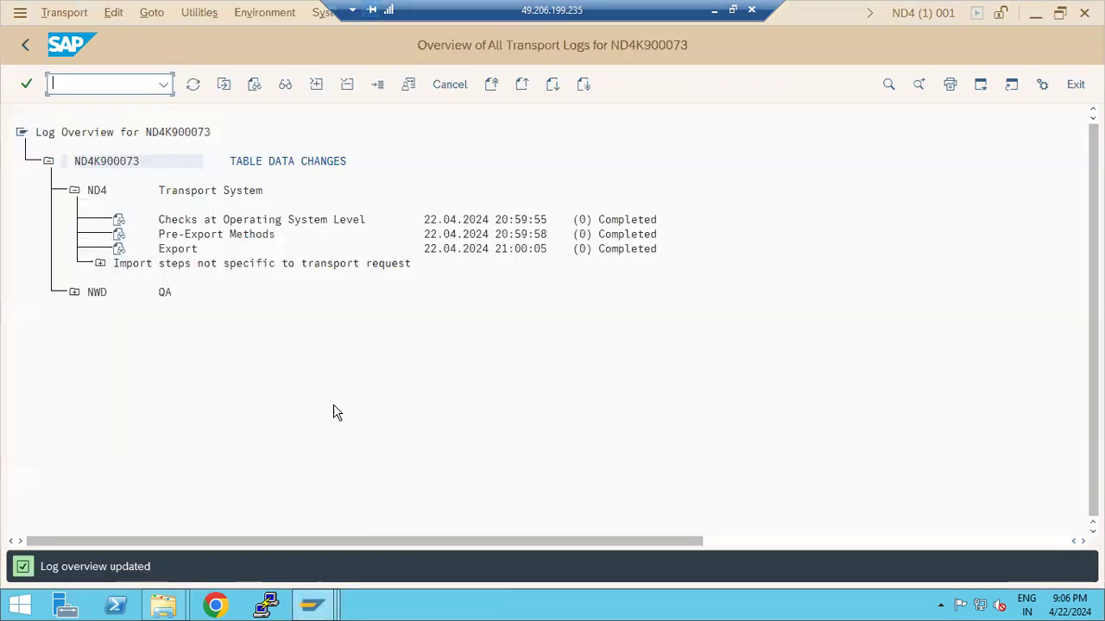
click(25, 48)
click(25, 48)
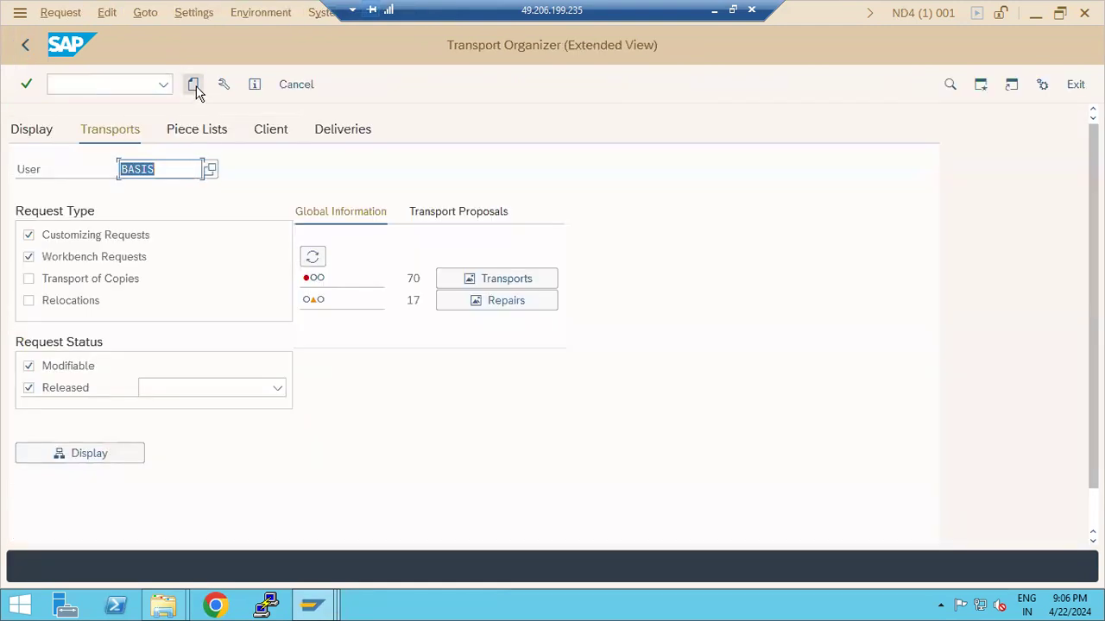
click(193, 84)
click(164, 339)
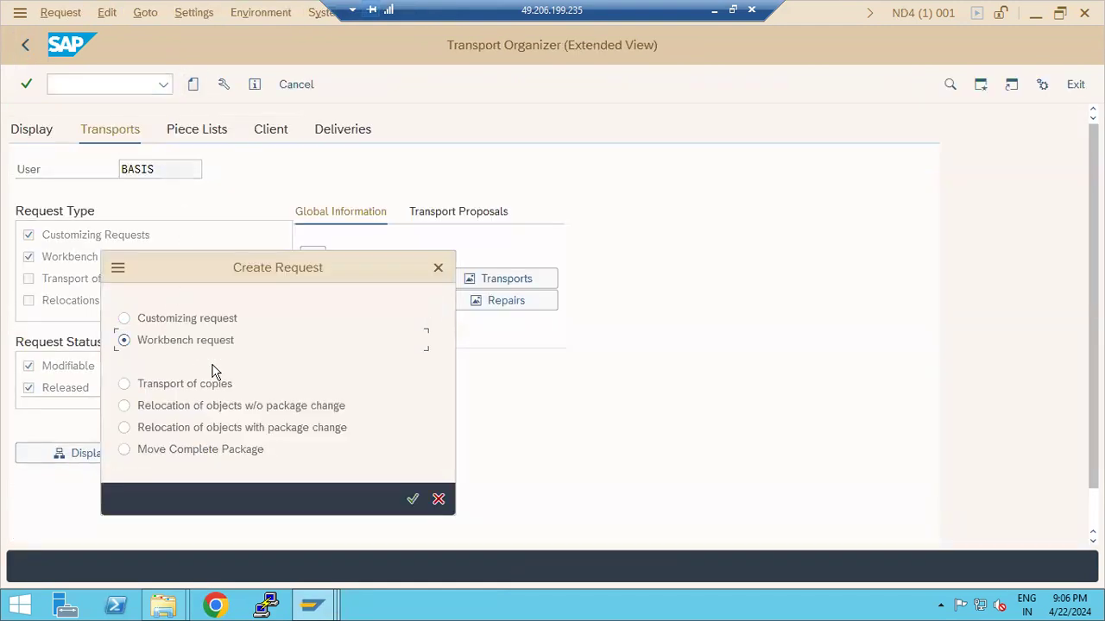
click(412, 499)
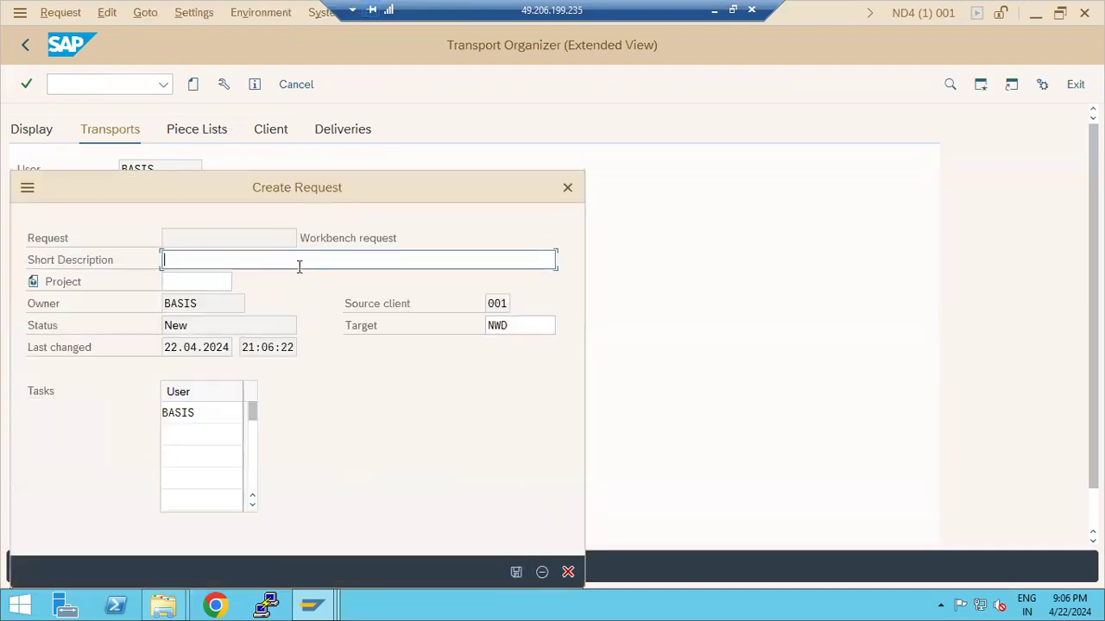
text(DEMO1)
click(517, 573)
Release the DEMO1 request and refresh its transport log overview
click(180, 248)
click(377, 87)
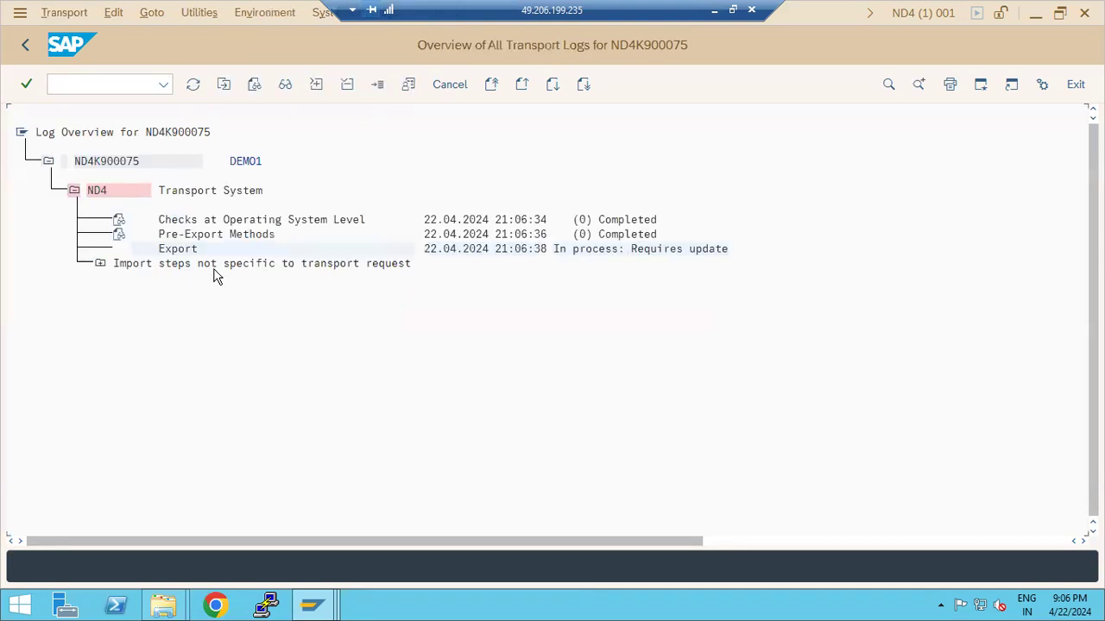
click(194, 86)
Switch to the trans folder in File Explorer and open cofiles to check for the DEMO1 request's cofile
mouse_move(163, 606)
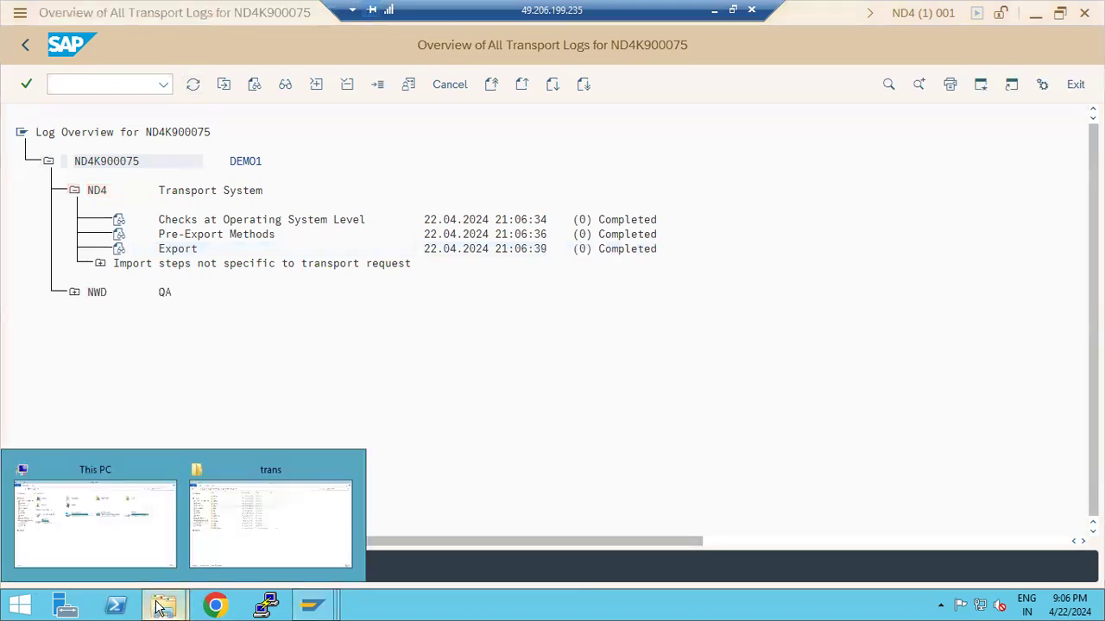
click(240, 553)
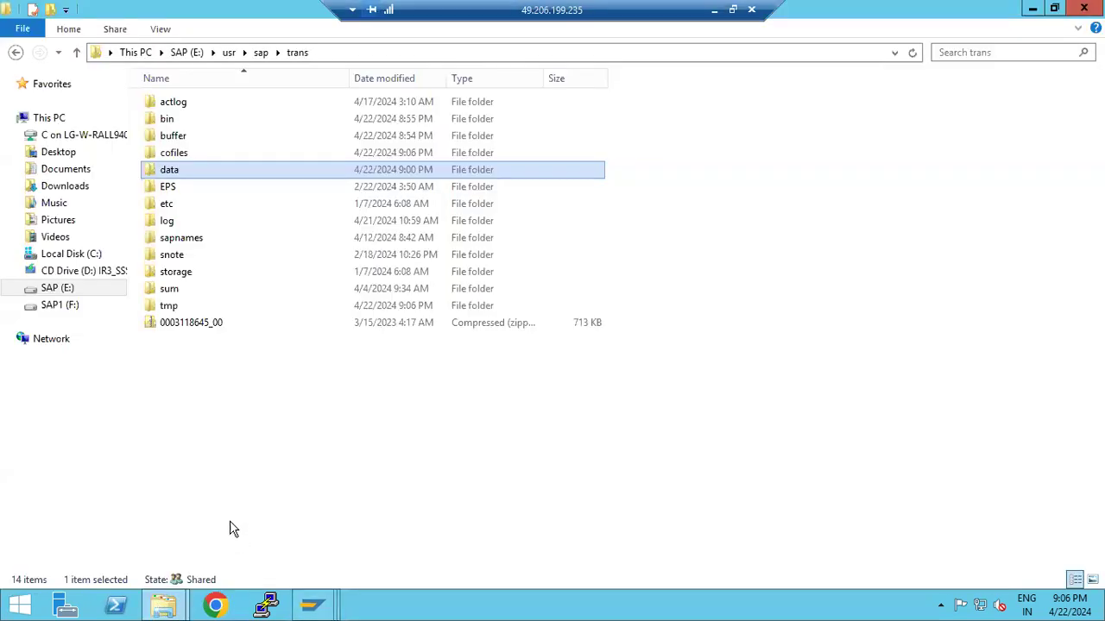
double_click(170, 156)
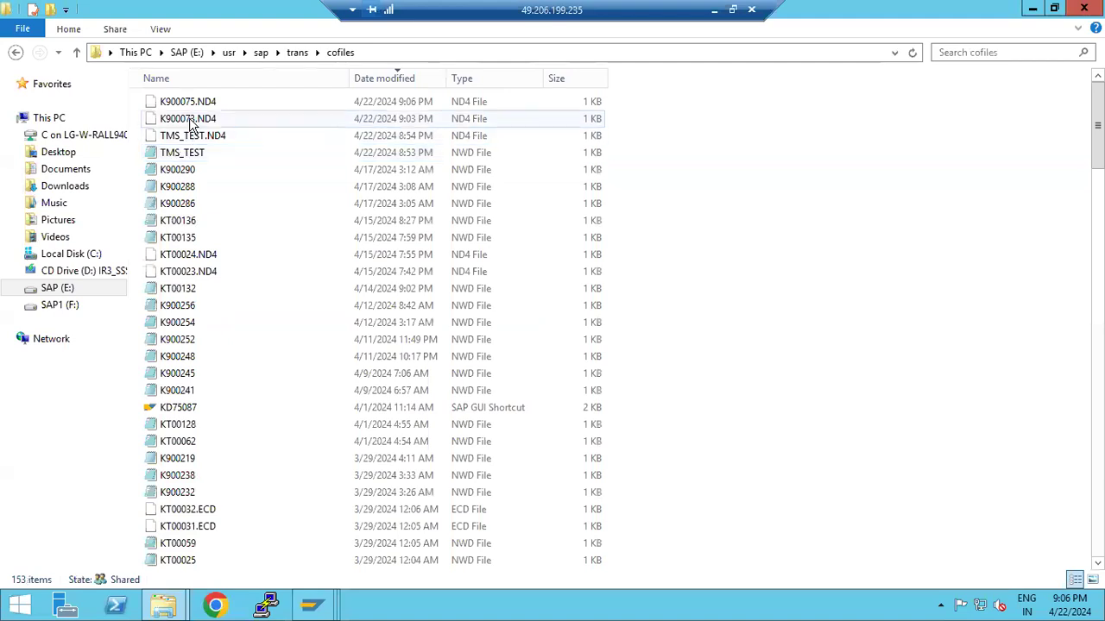
Locate the DEMO1 request's cofile K900075.ND4 and open the trans data folder to check for its data file
click(192, 103)
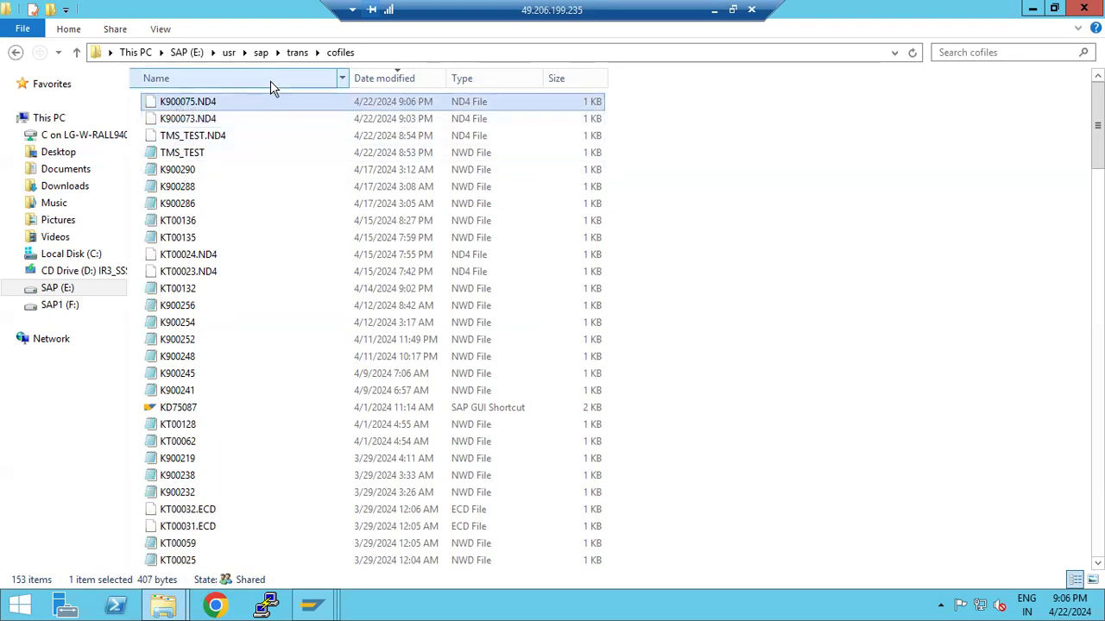
click(298, 53)
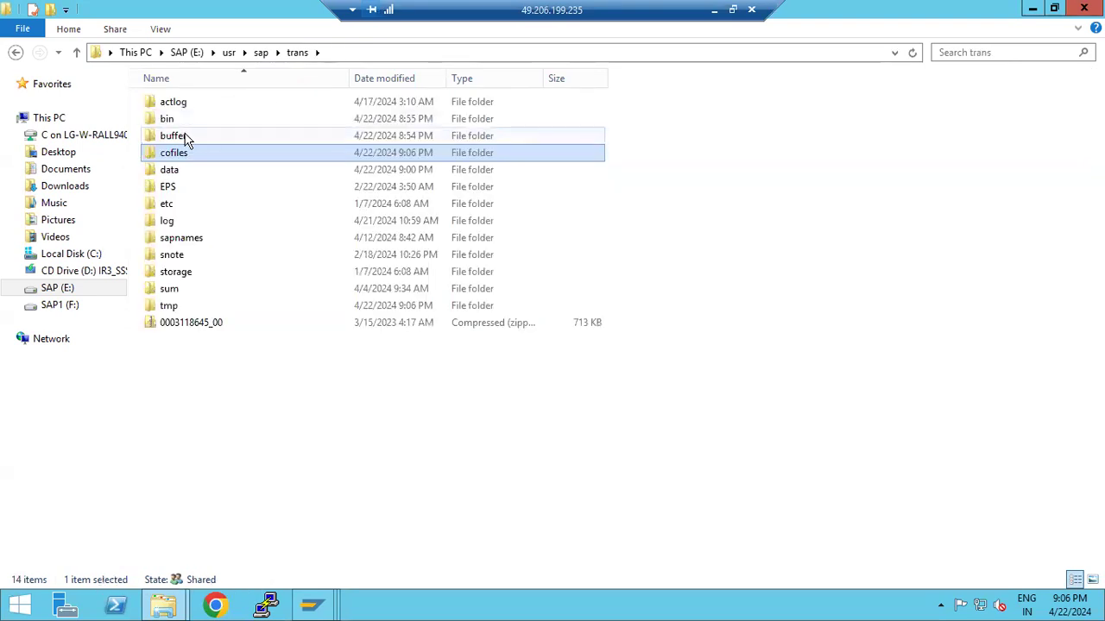
double_click(170, 170)
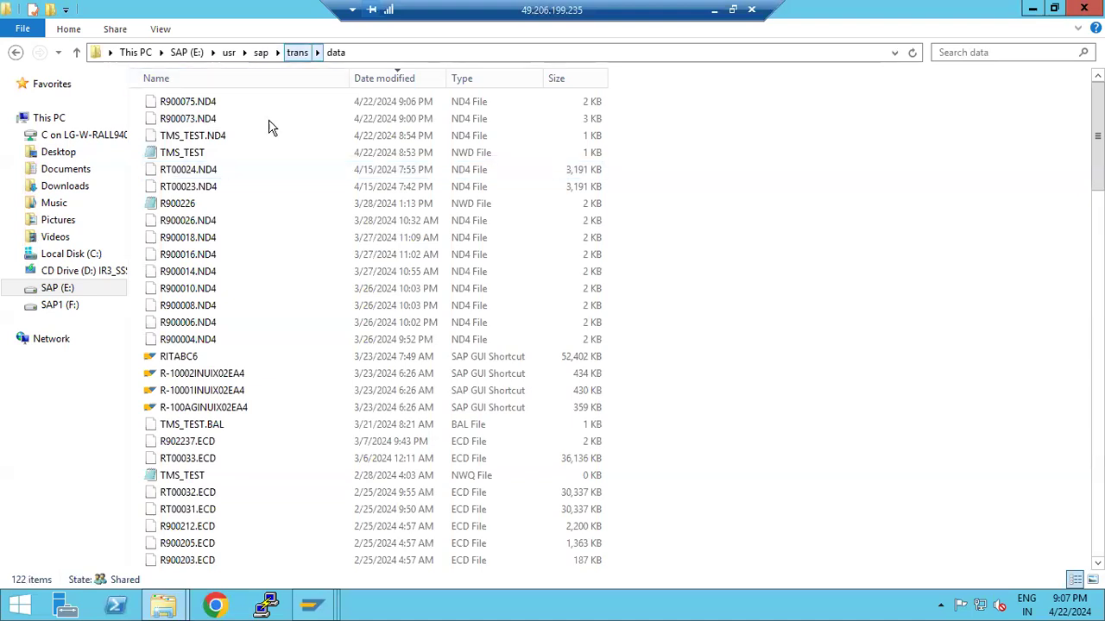
Switch to the NWD session, start transaction stms, open the NWD import queue and refresh it
mouse_move(312, 604)
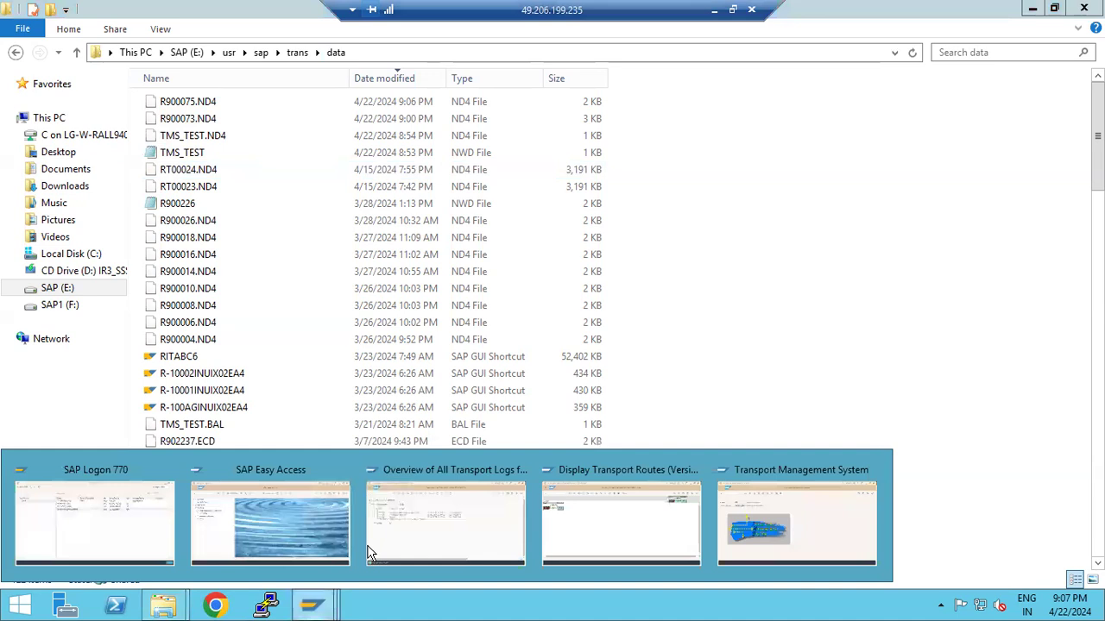
click(282, 516)
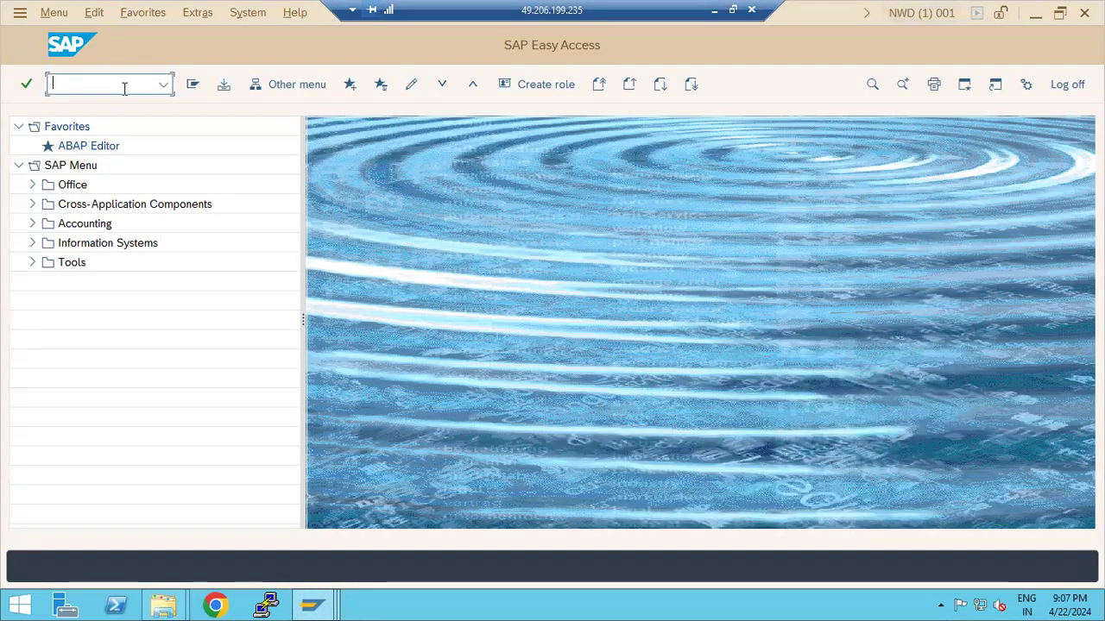
text(stms)
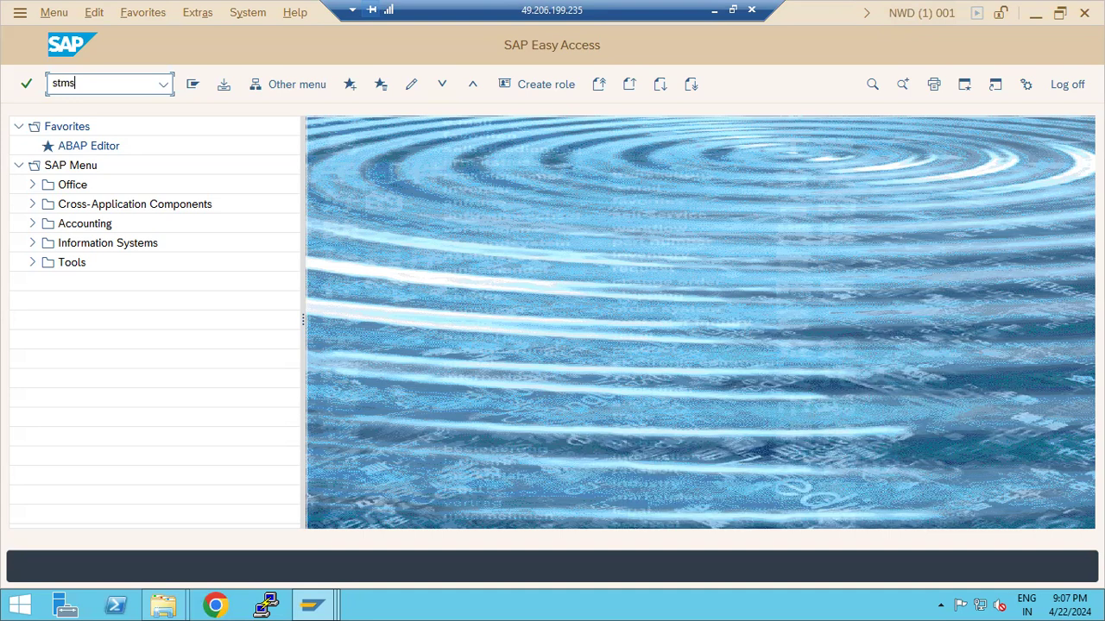
key(Return)
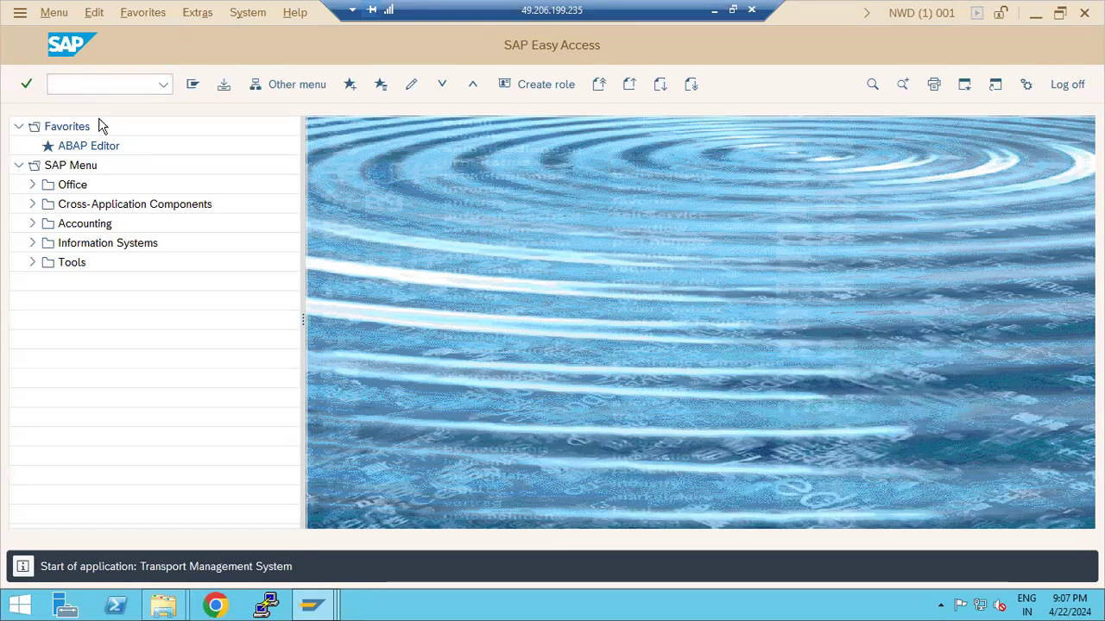
click(193, 85)
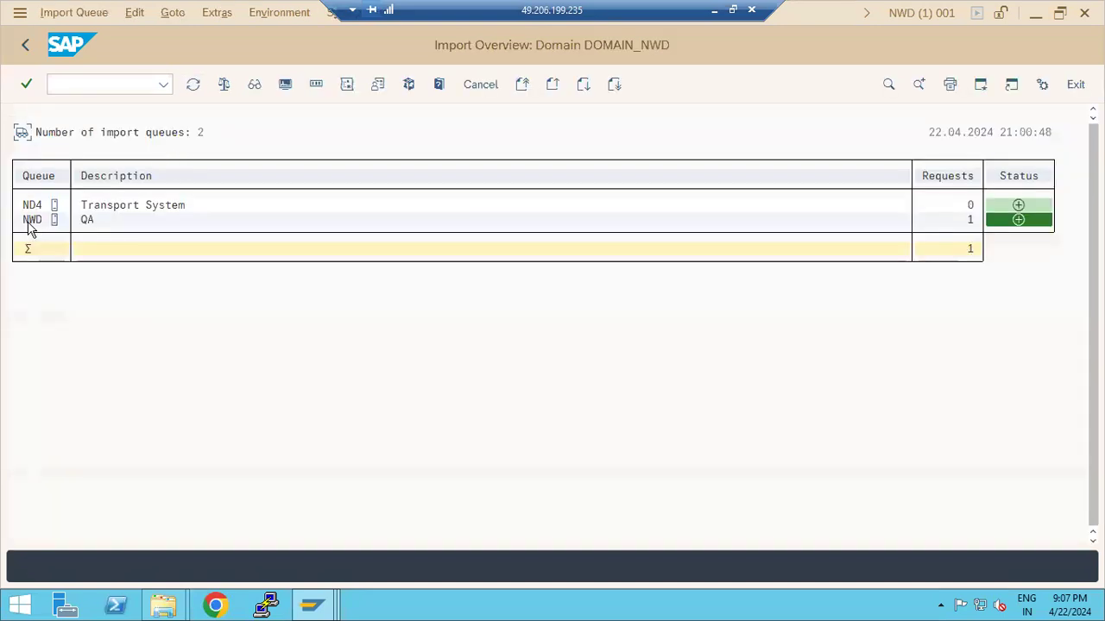
double_click(32, 220)
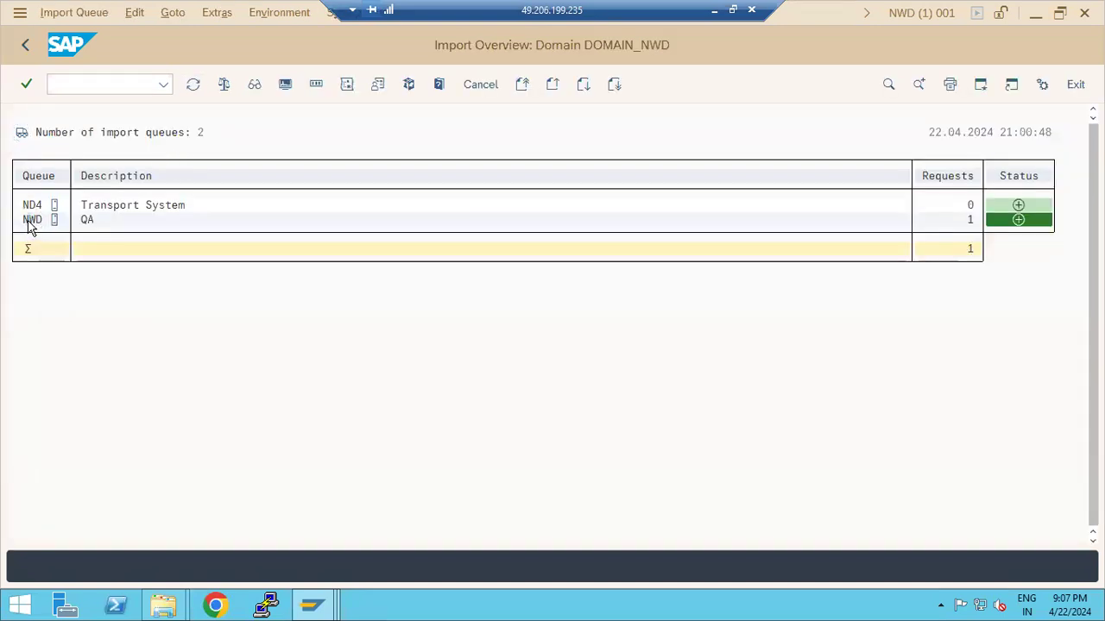
click(190, 85)
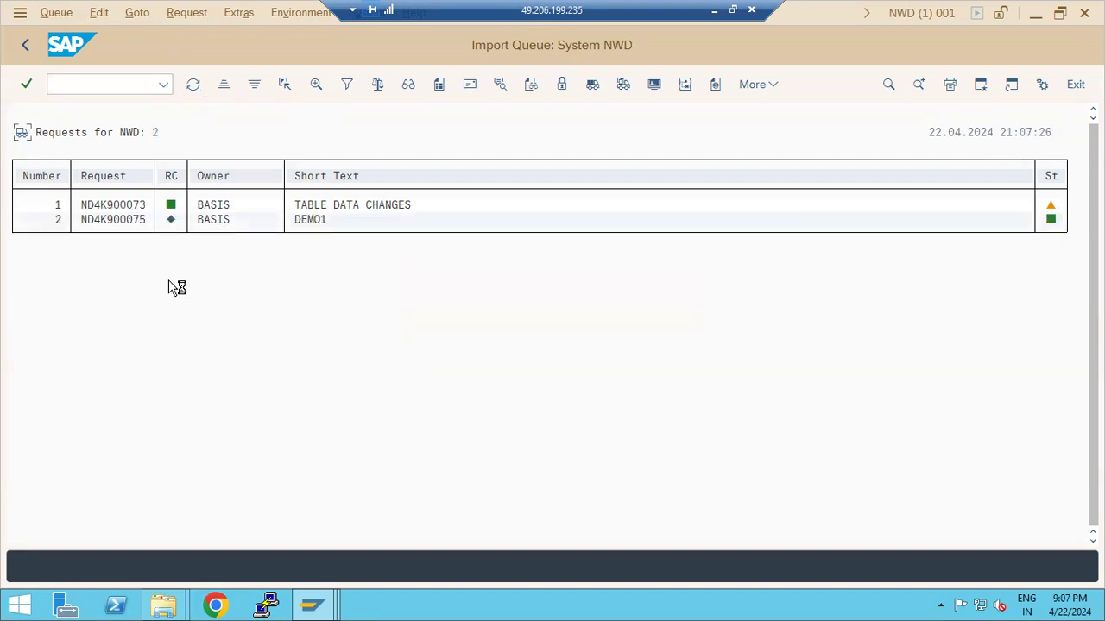
Open the import settings for request ND4K900075 (DEMO1) and select target client 011
click(136, 220)
click(623, 84)
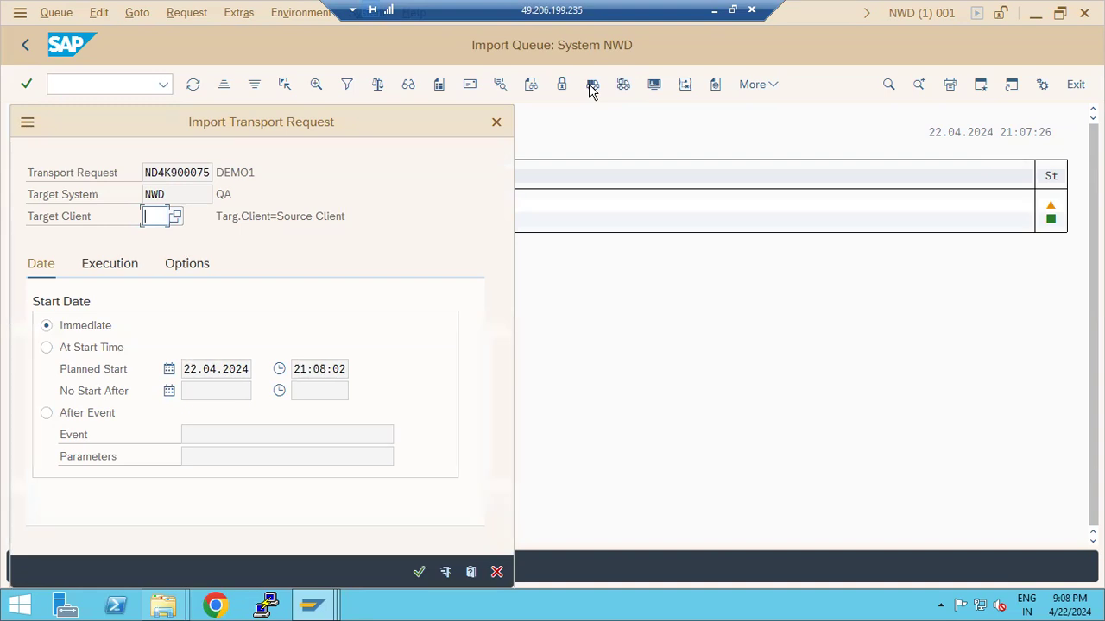
click(176, 217)
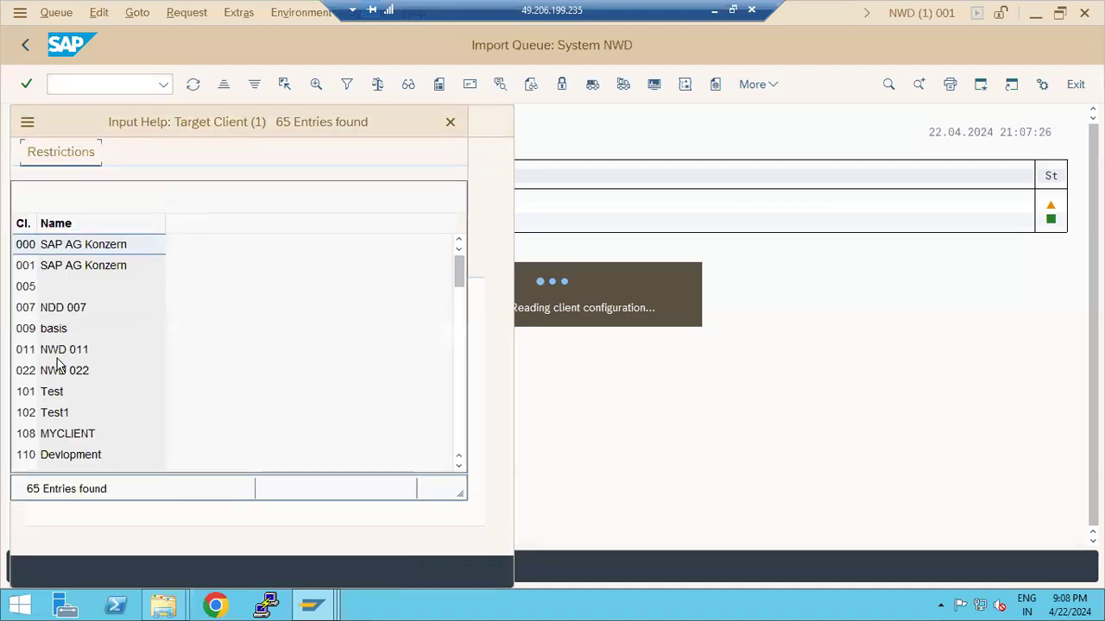
key(Escape)
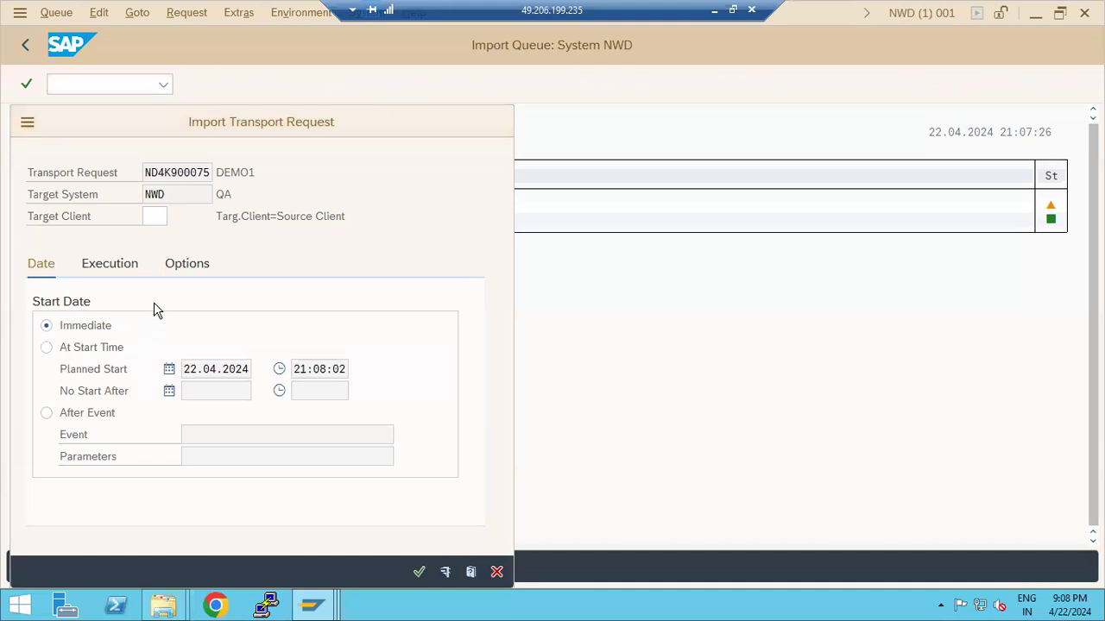
click(177, 270)
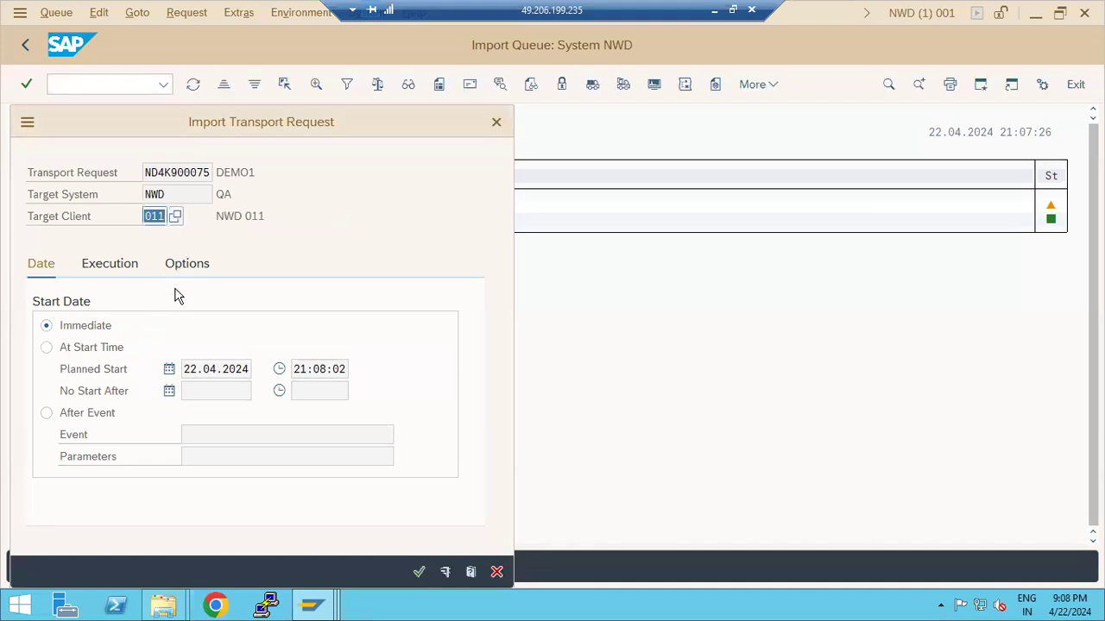
Try to import the request immediately, confirming the start and dismissing the browser security dialog and the TMS alert
click(419, 572)
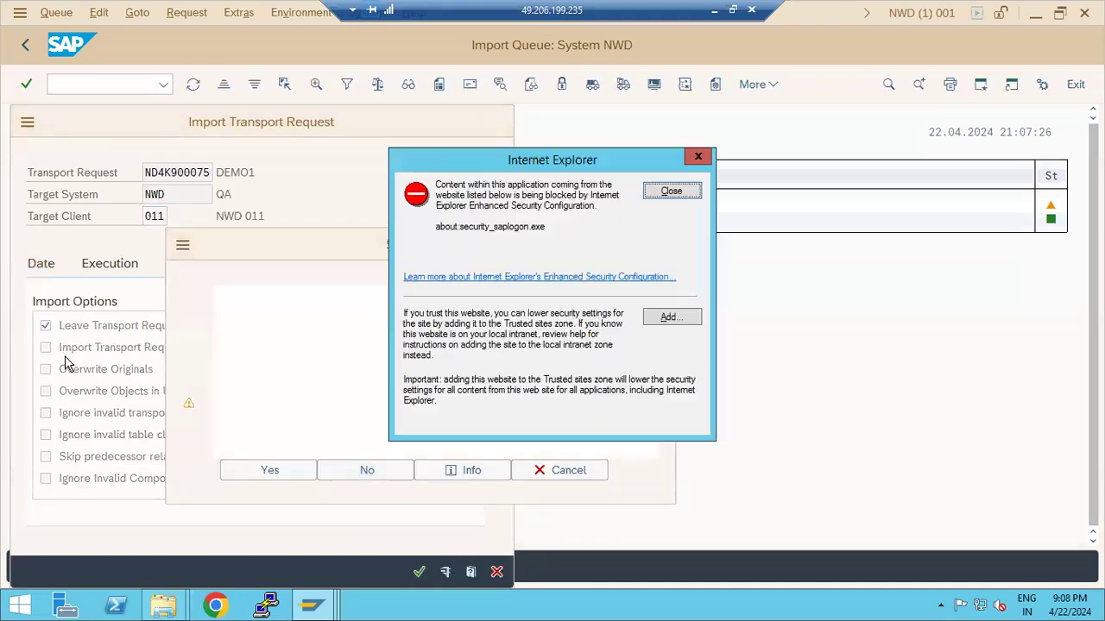
click(268, 474)
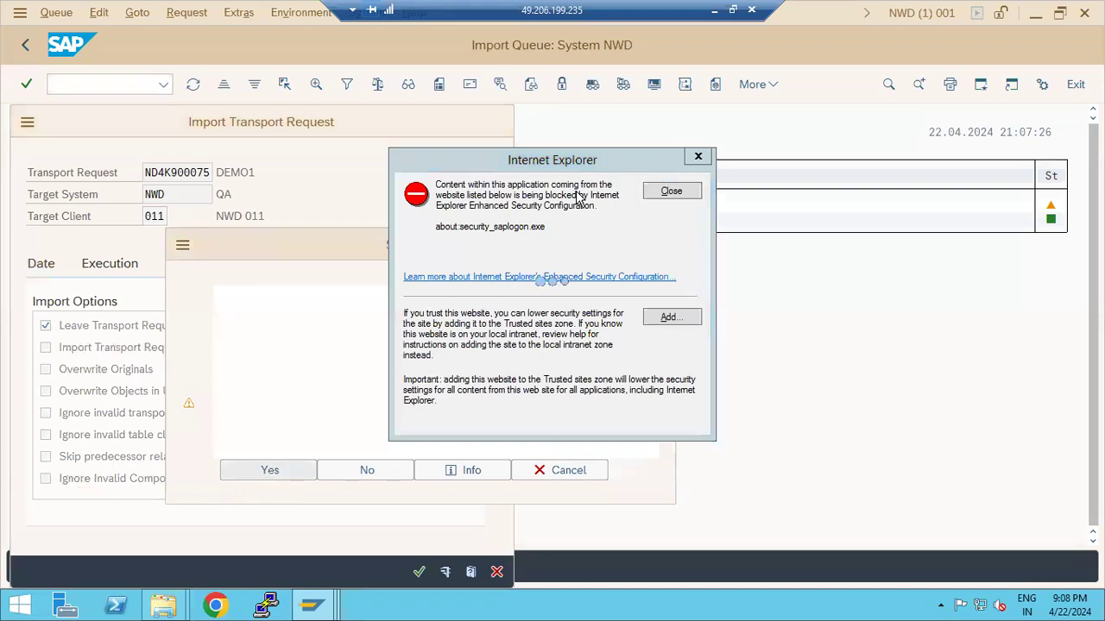
click(676, 192)
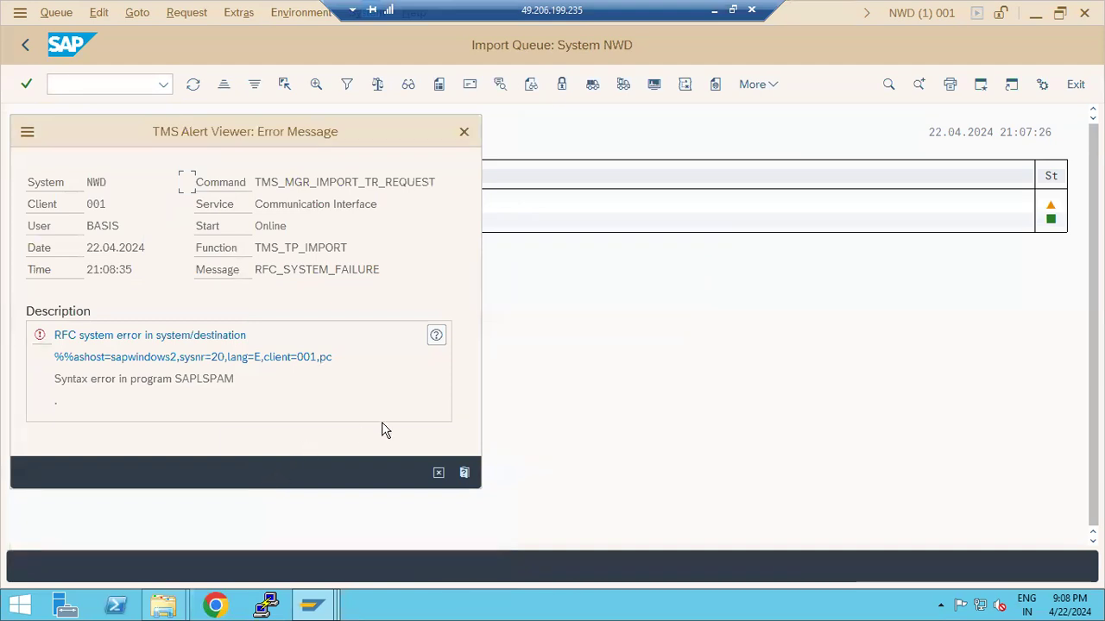
click(439, 474)
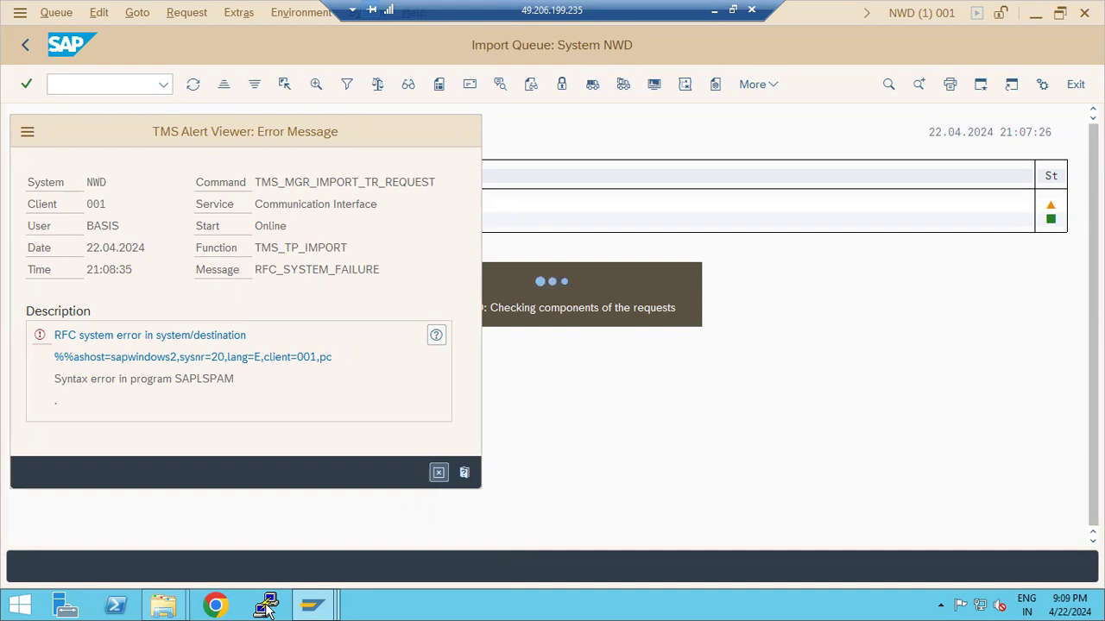
Switch to the ND4 session and open the RFC connection configuration with transaction SM59
click(312, 605)
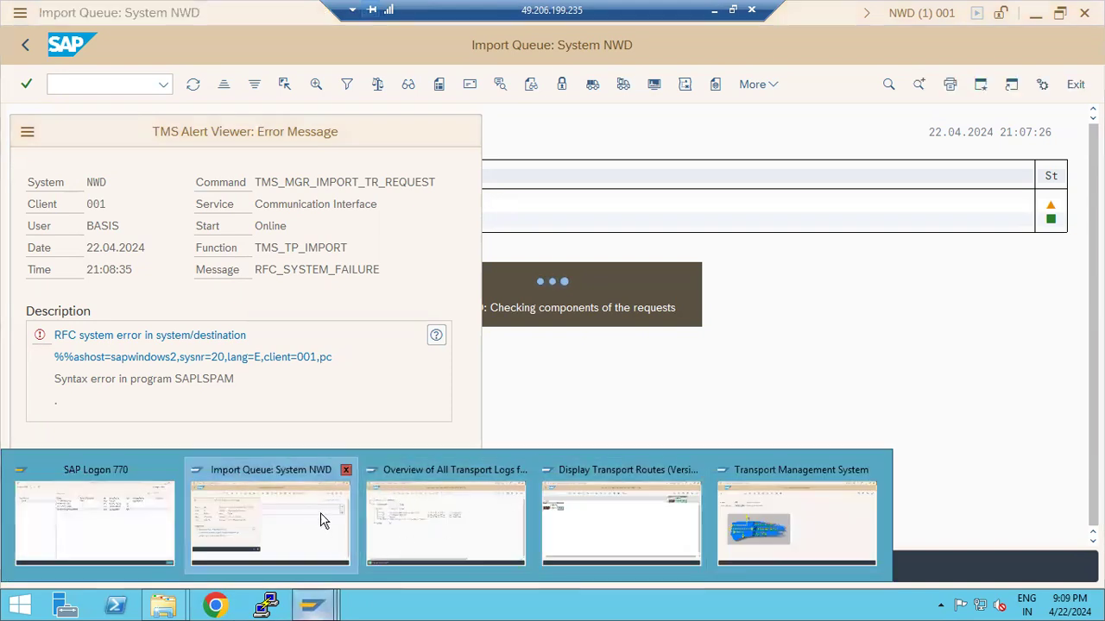
click(417, 521)
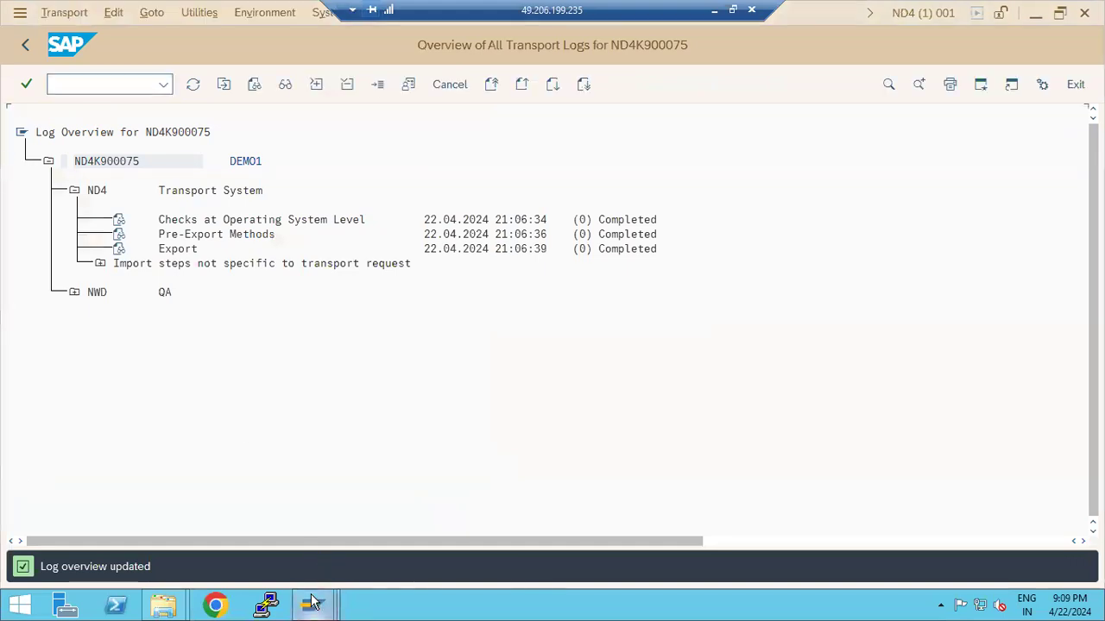
mouse_move(313, 602)
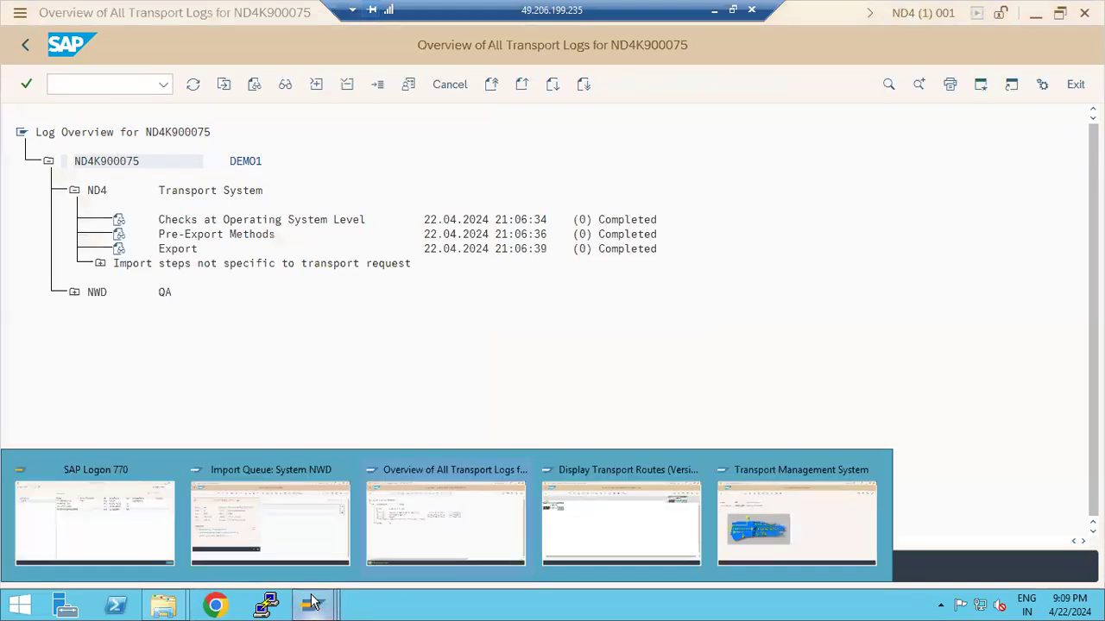
click(441, 528)
click(108, 84)
text(/nsm)
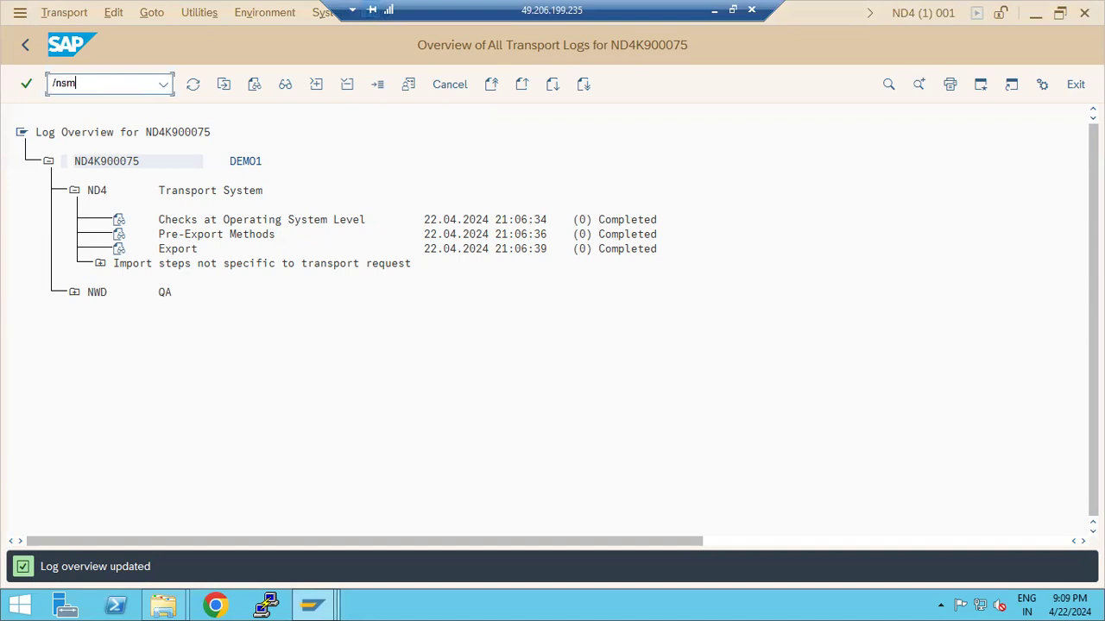
text(59)
key(Return)
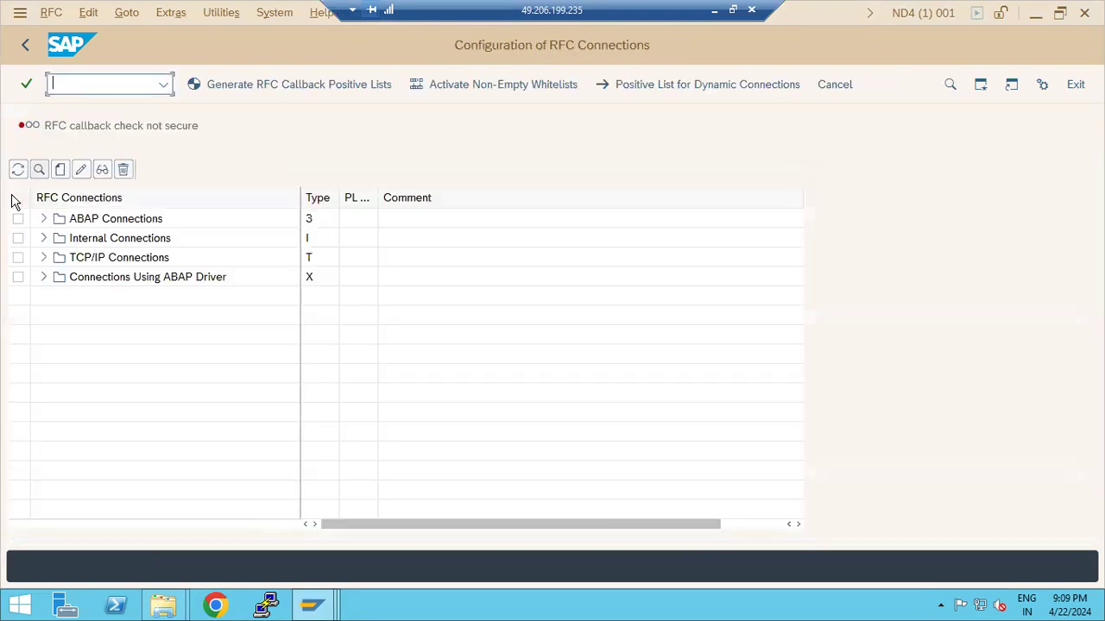
Expand the ABAP connections to examine the TMSADM and TMSSUP entries, and return to SAP Easy Access
click(43, 218)
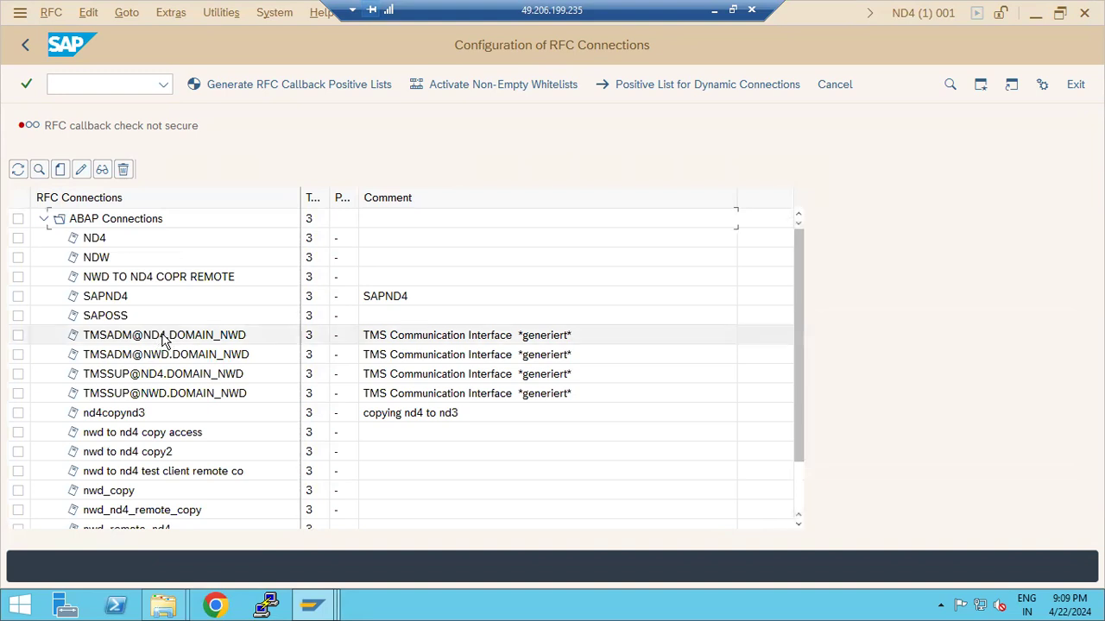
click(161, 361)
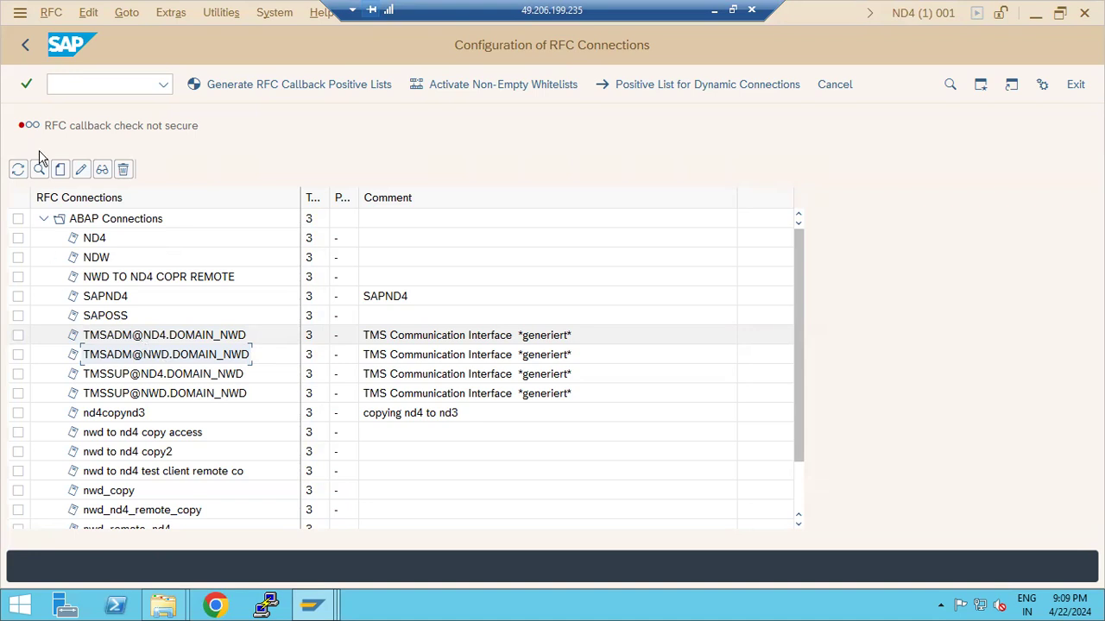
click(24, 46)
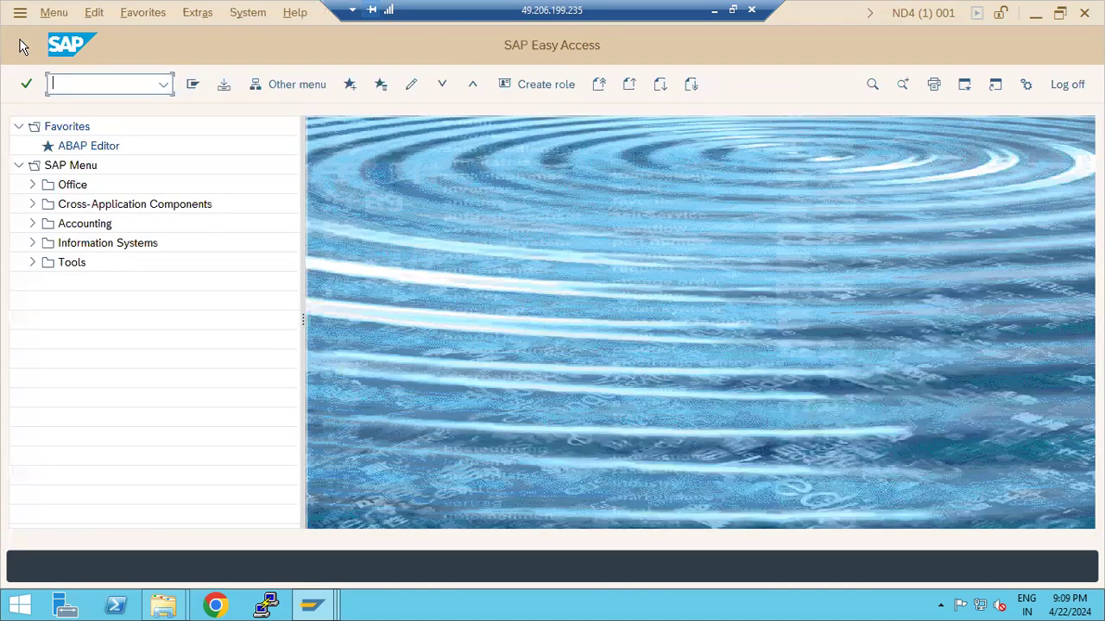
Open transaction SM37 in ND4 and list the RDDIMPDP jobs for all users (*)
click(314, 602)
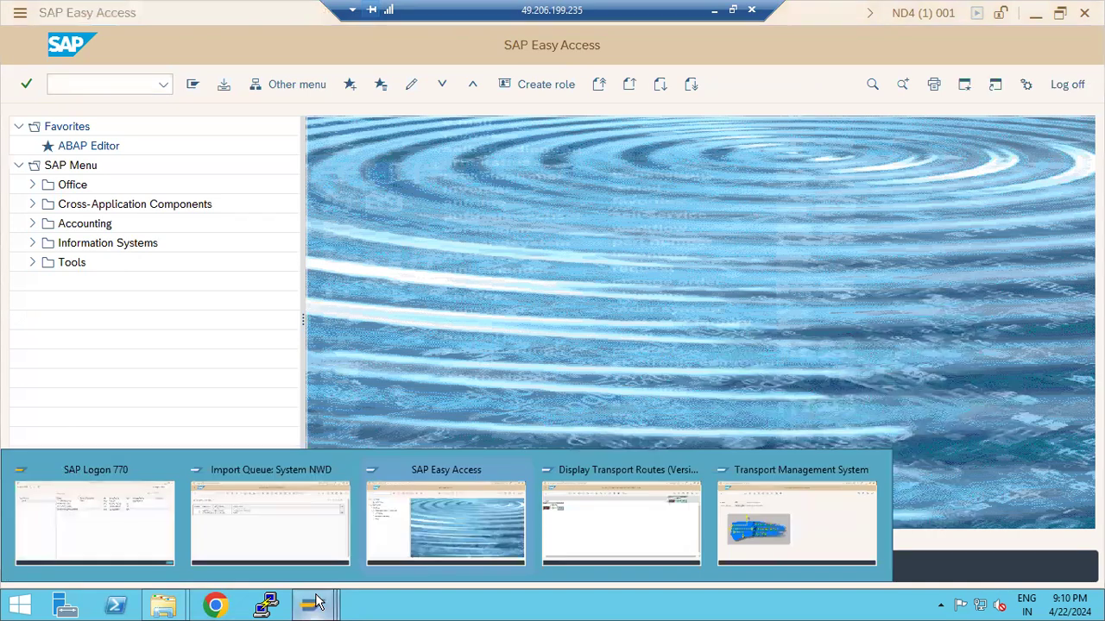
click(133, 84)
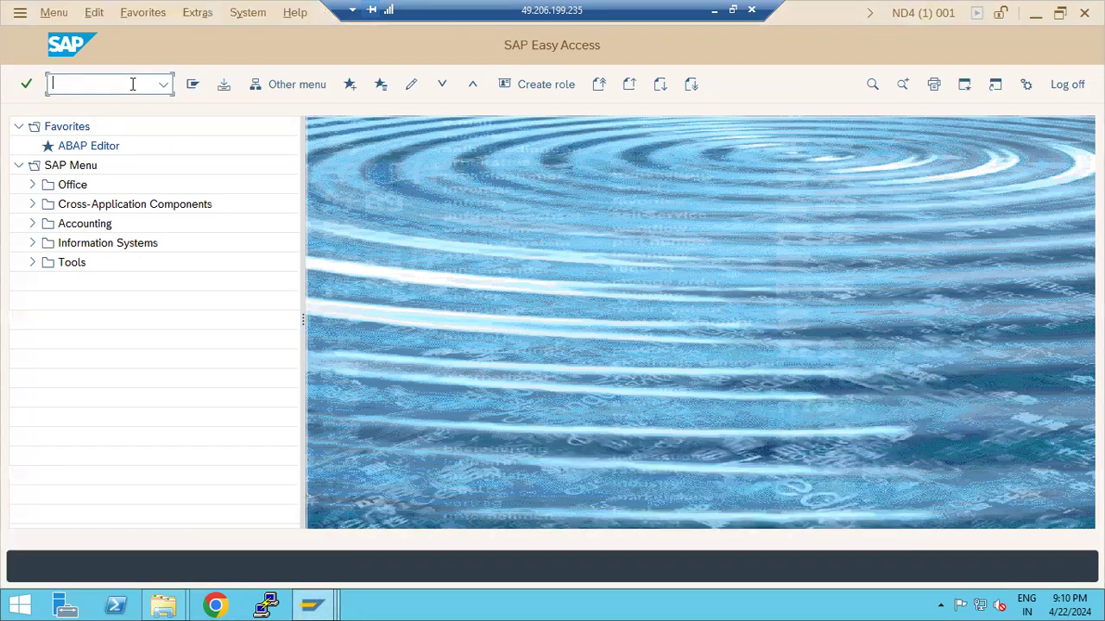
text(/nsm37)
key(Return)
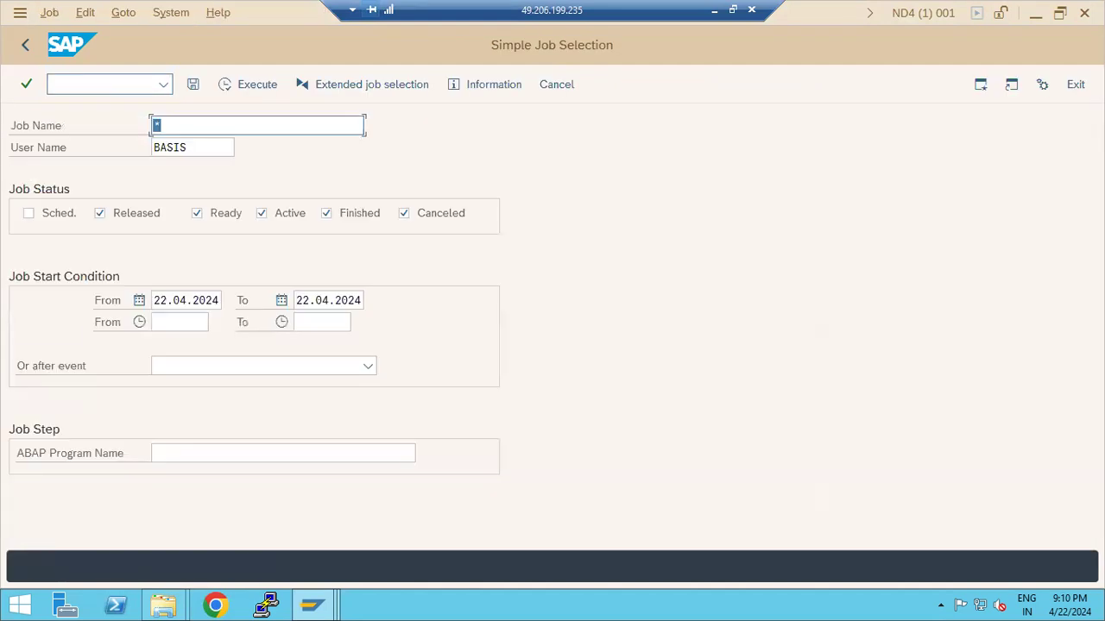
text(RDDIMPDP)
key(Tab)
text(*)
click(266, 88)
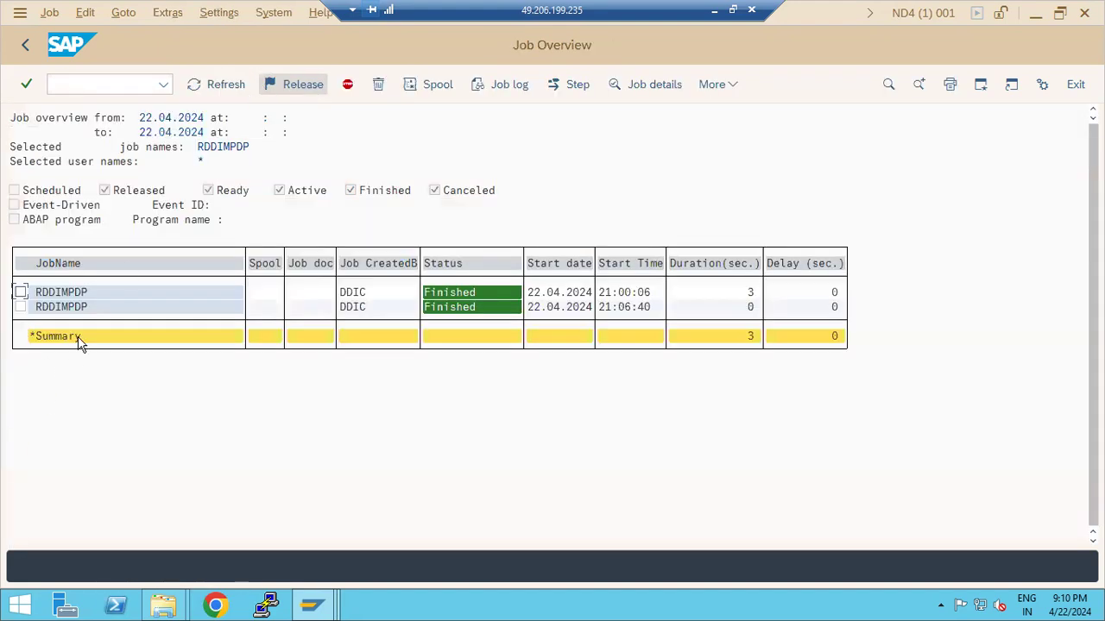
Review the job log of the RDDIMPDP run started at 21:06:40 and return to SAP Easy Access
click(69, 309)
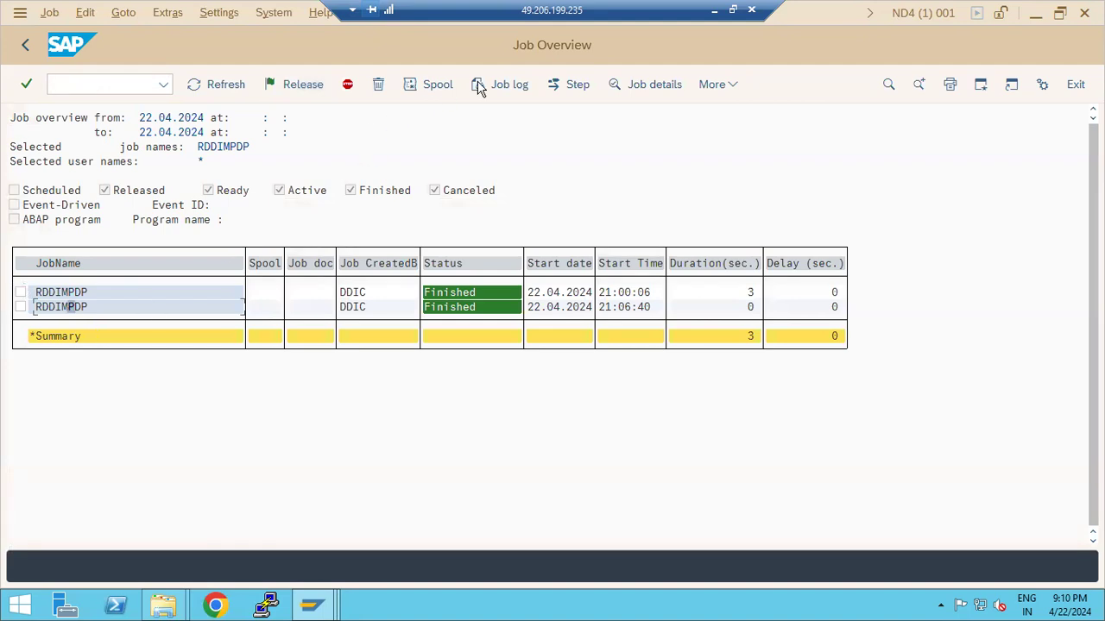
click(224, 250)
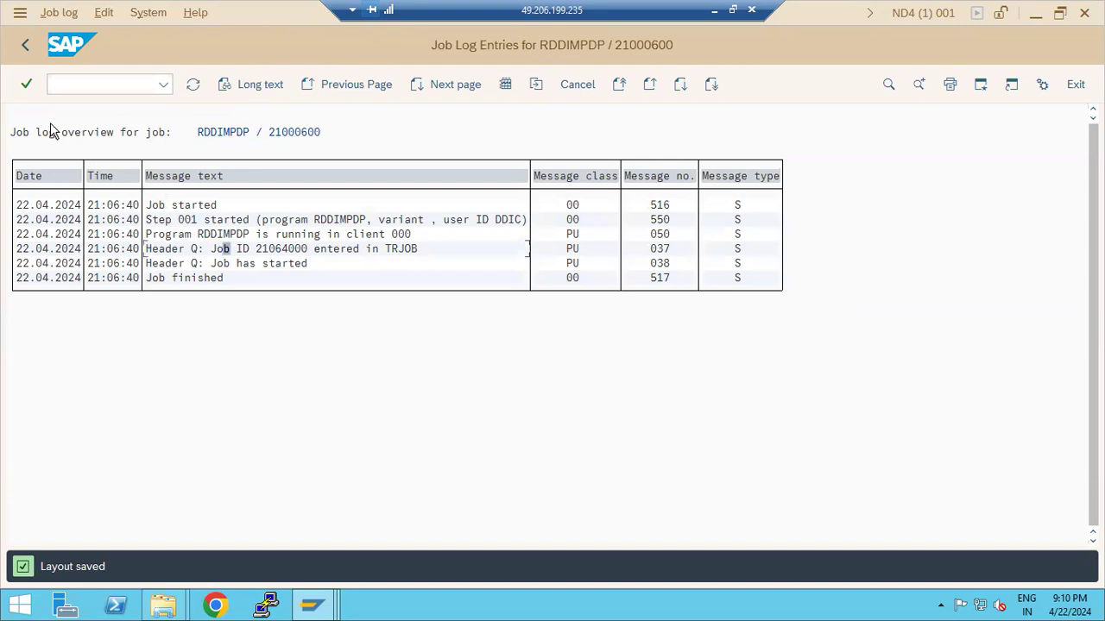
click(284, 235)
click(29, 44)
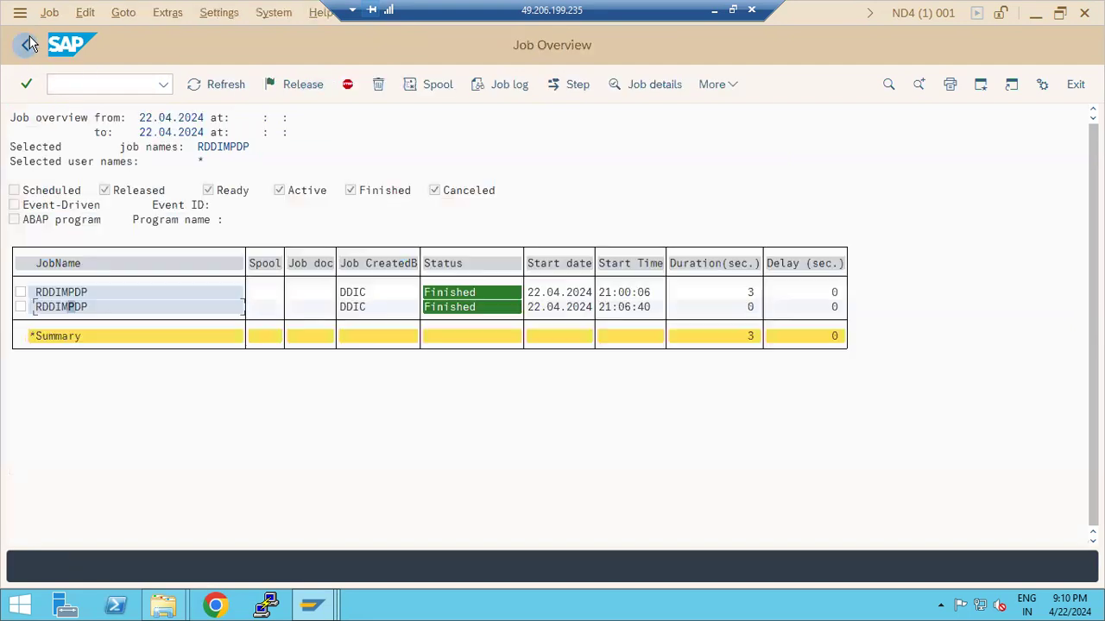
click(29, 44)
click(28, 44)
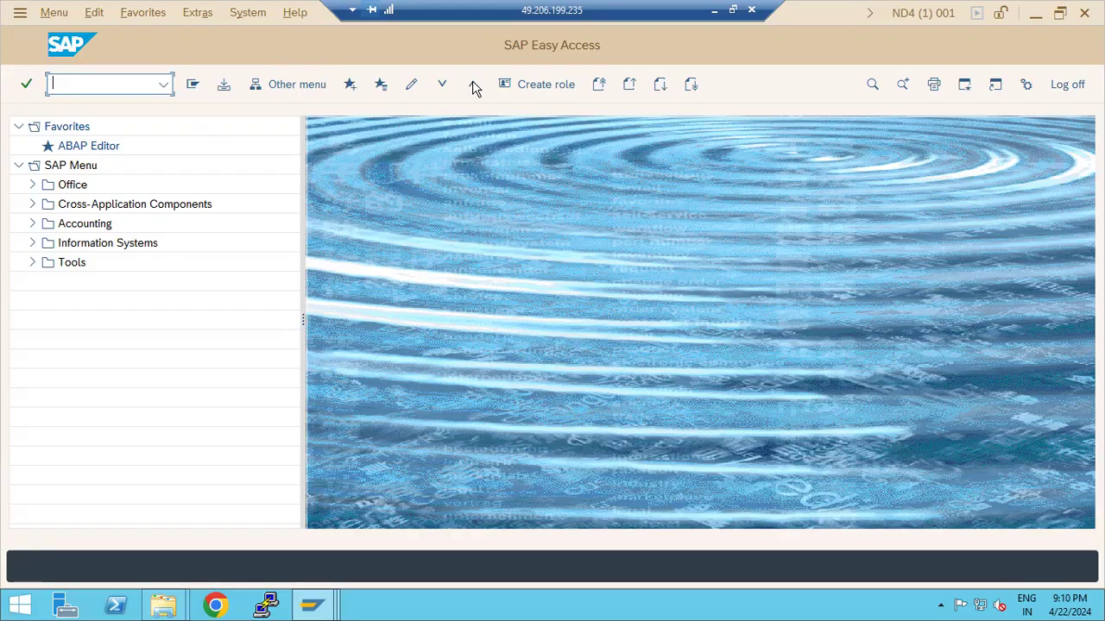
Switch to the File Explorer window, view the contents of the bin folder under usr\sap\trans, and return to the trans folder
click(706, 9)
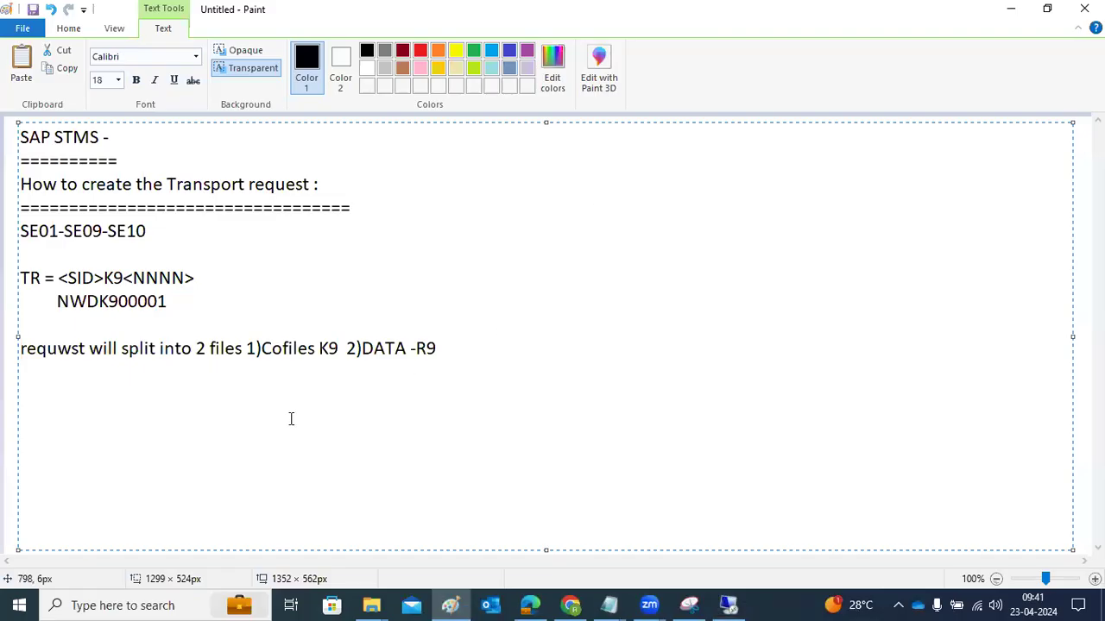
click(728, 605)
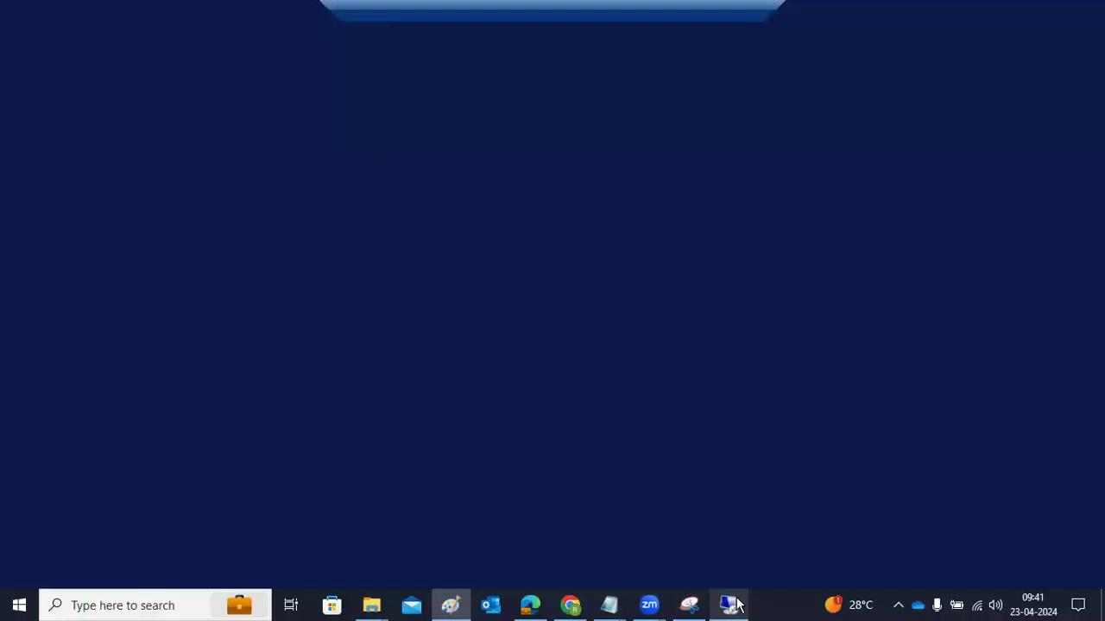
mouse_move(177, 608)
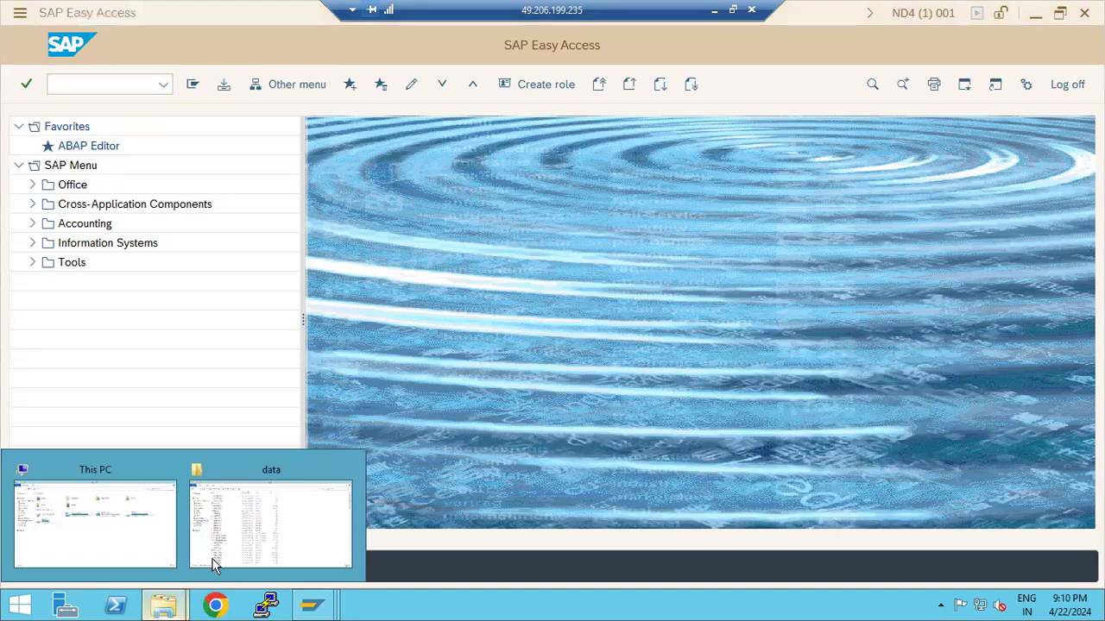
click(250, 505)
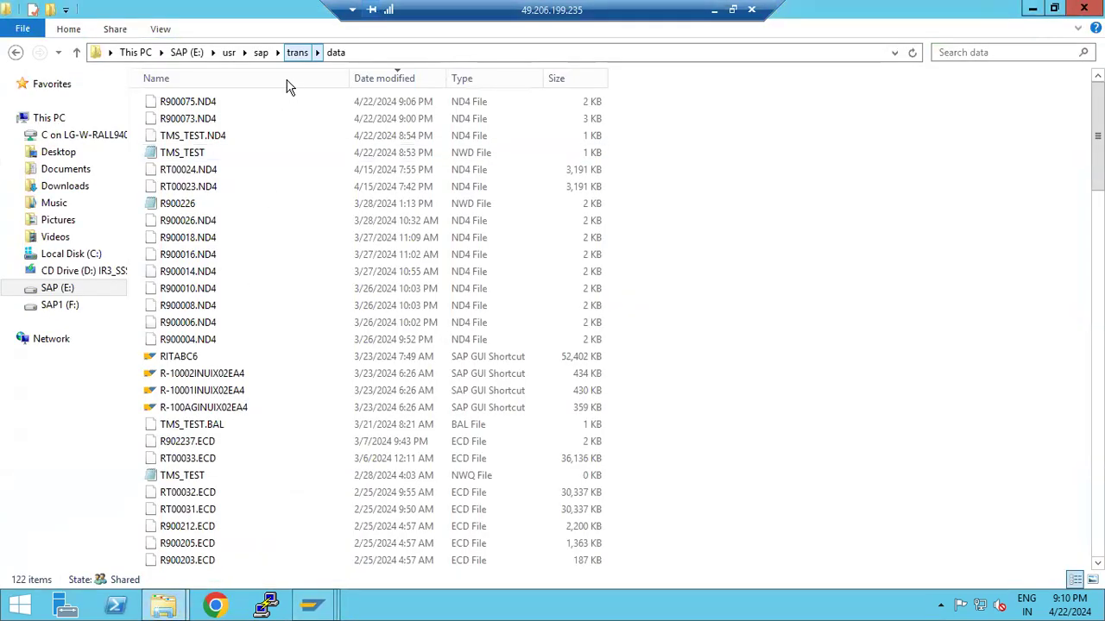
click(296, 52)
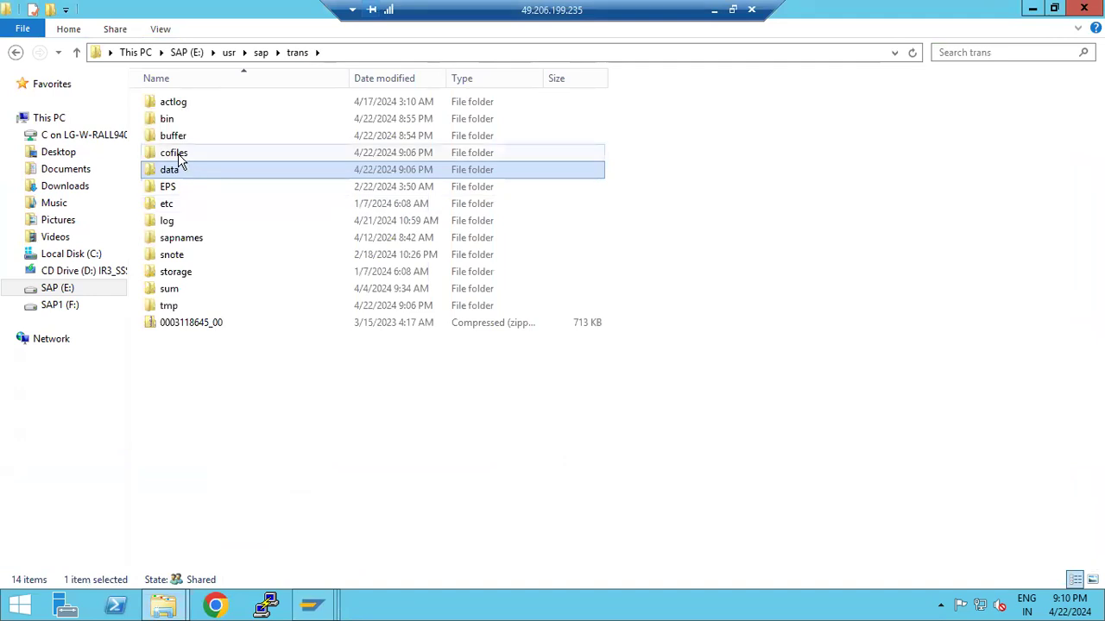
double_click(172, 120)
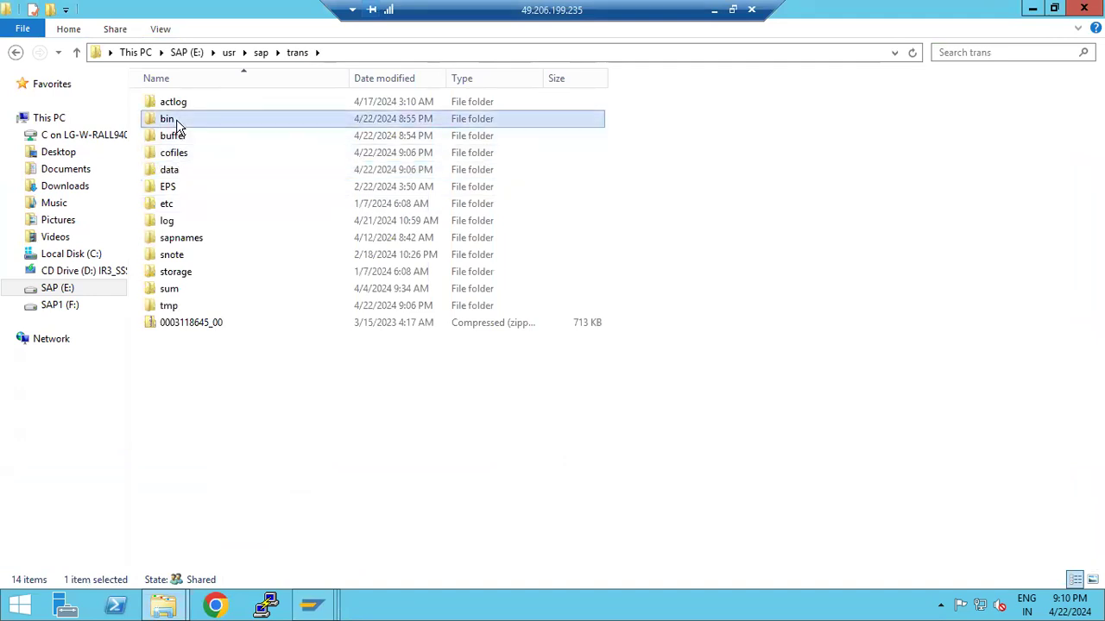
click(297, 52)
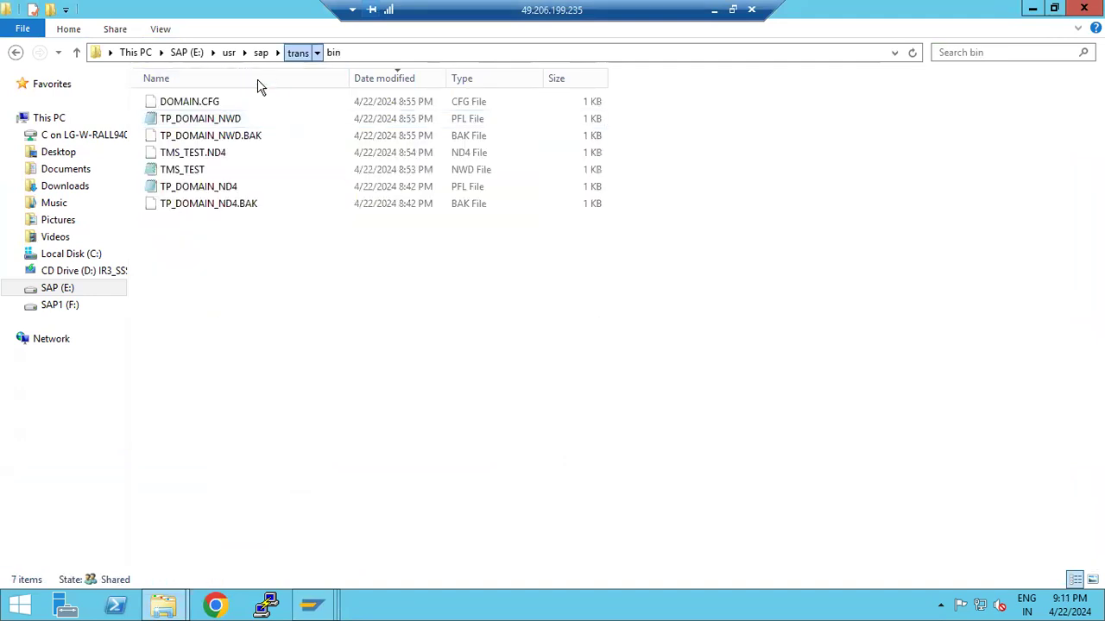
Open the NWD file from the buffer folder in Notepad, examine its ND4K900073 and ND4K900075 entries, and close it
double_click(177, 137)
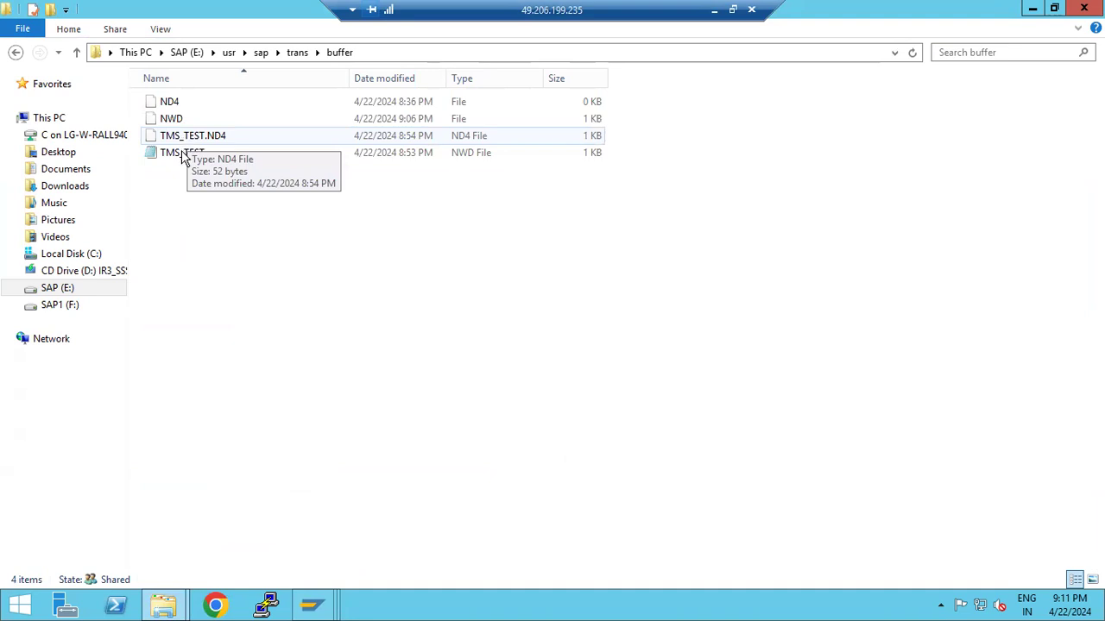
double_click(193, 106)
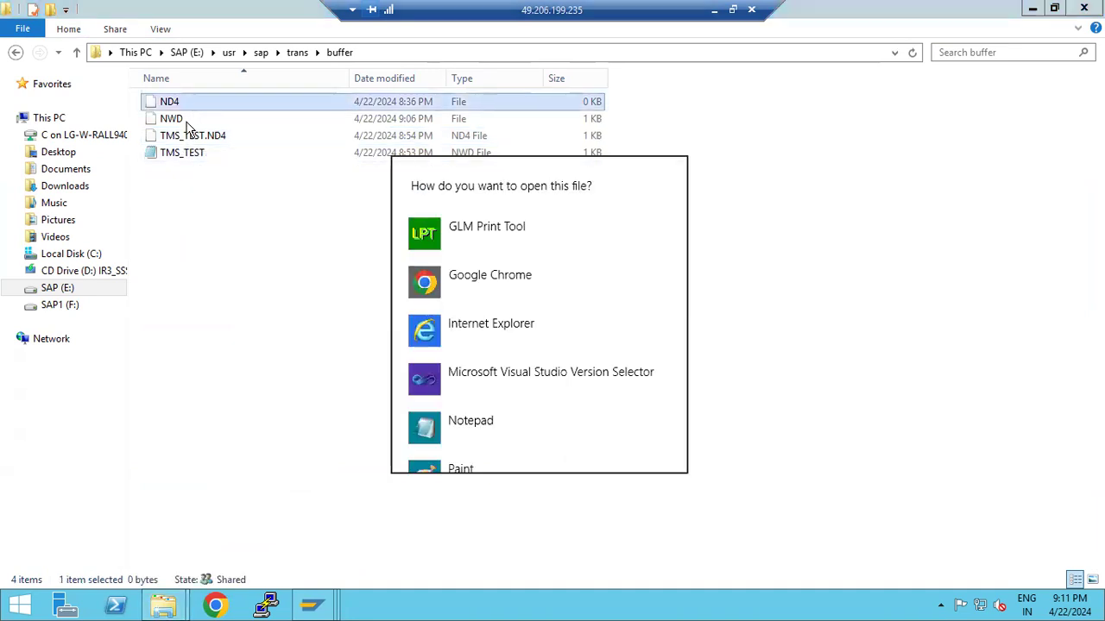
click(195, 133)
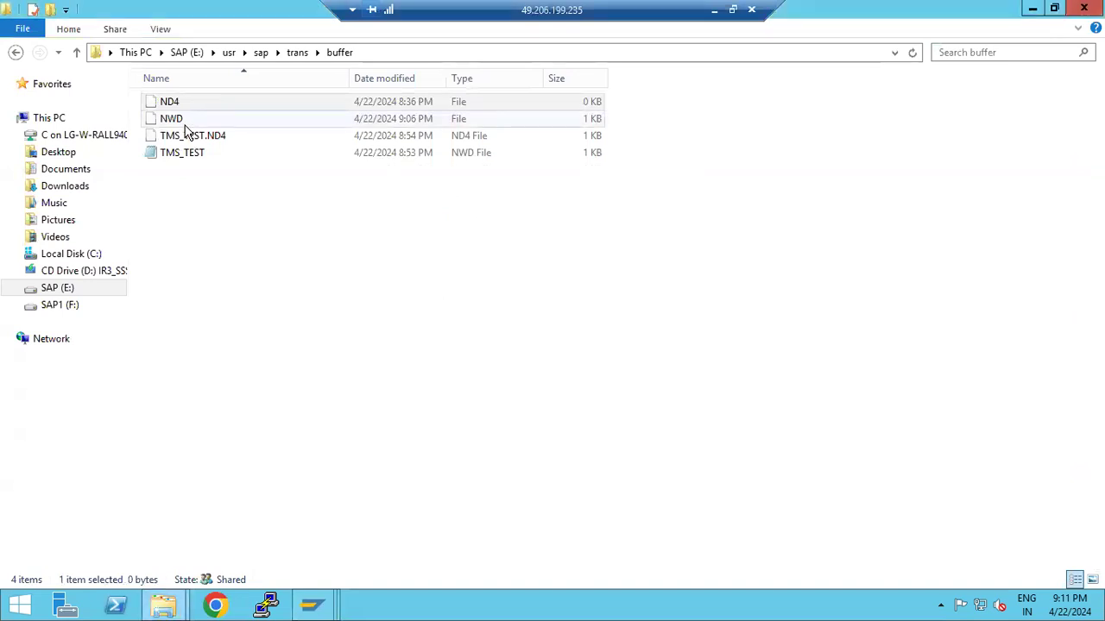
click(180, 121)
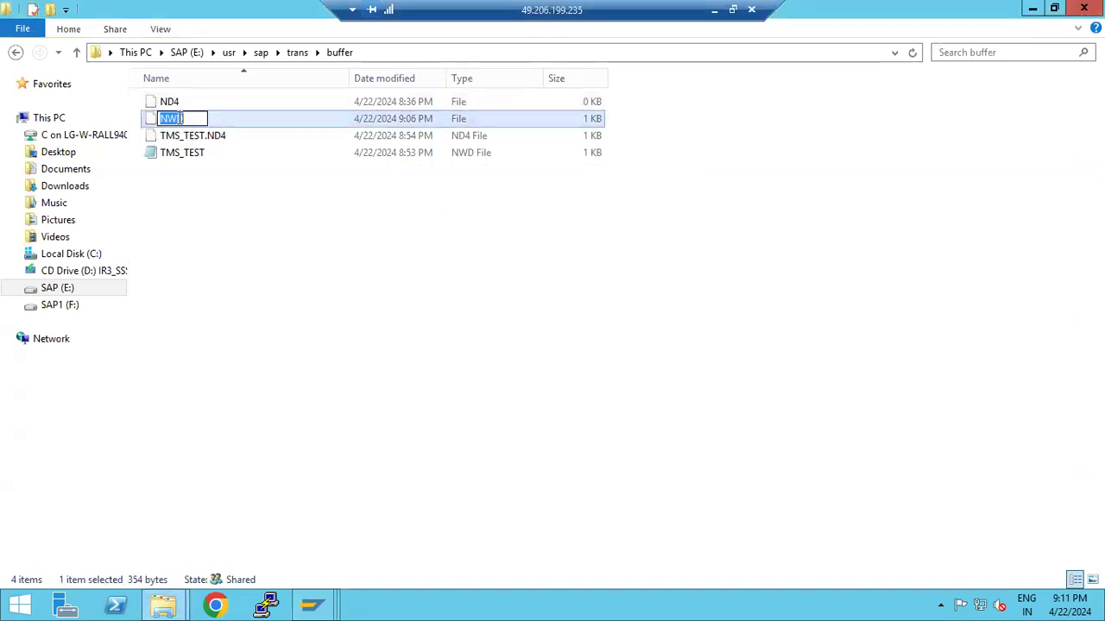
click(195, 141)
click(179, 126)
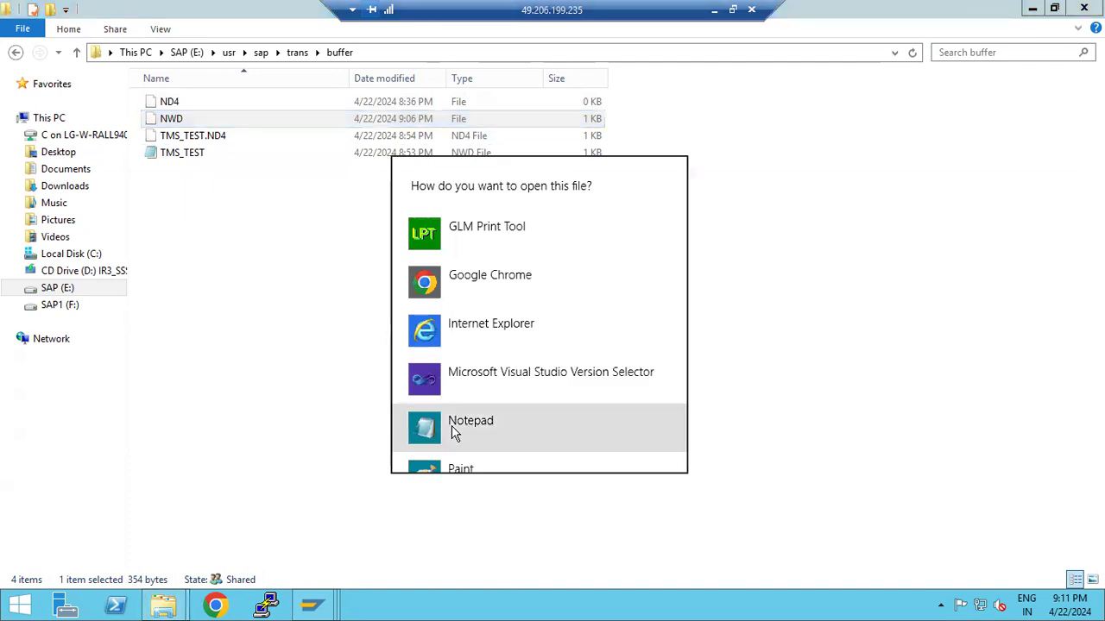
click(455, 433)
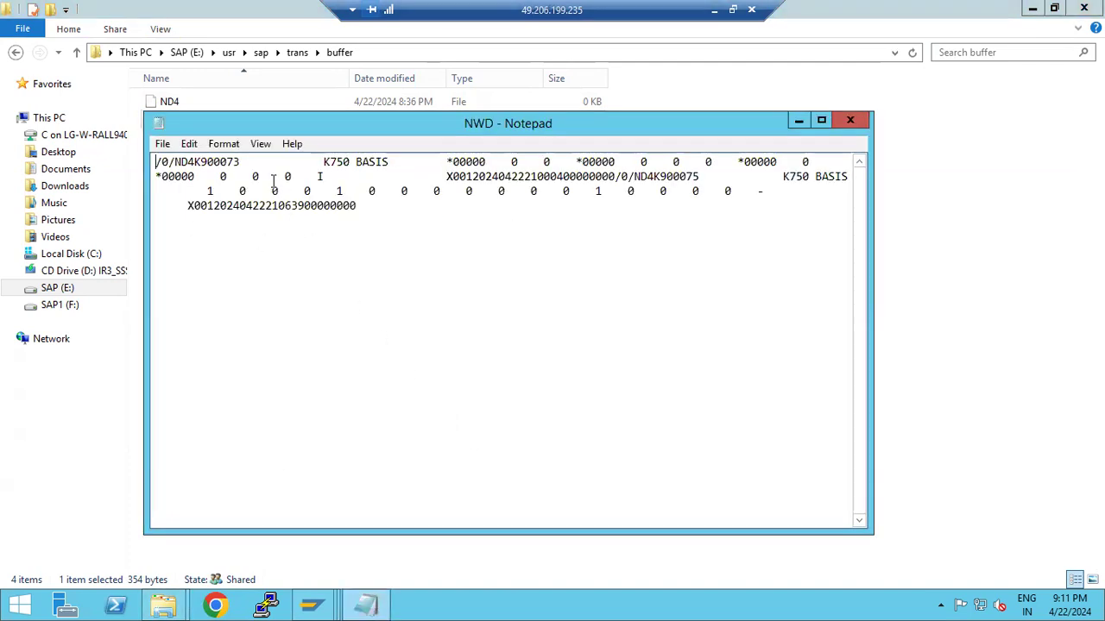
drag(232, 162, 238, 163)
drag(356, 207, 201, 162)
click(850, 121)
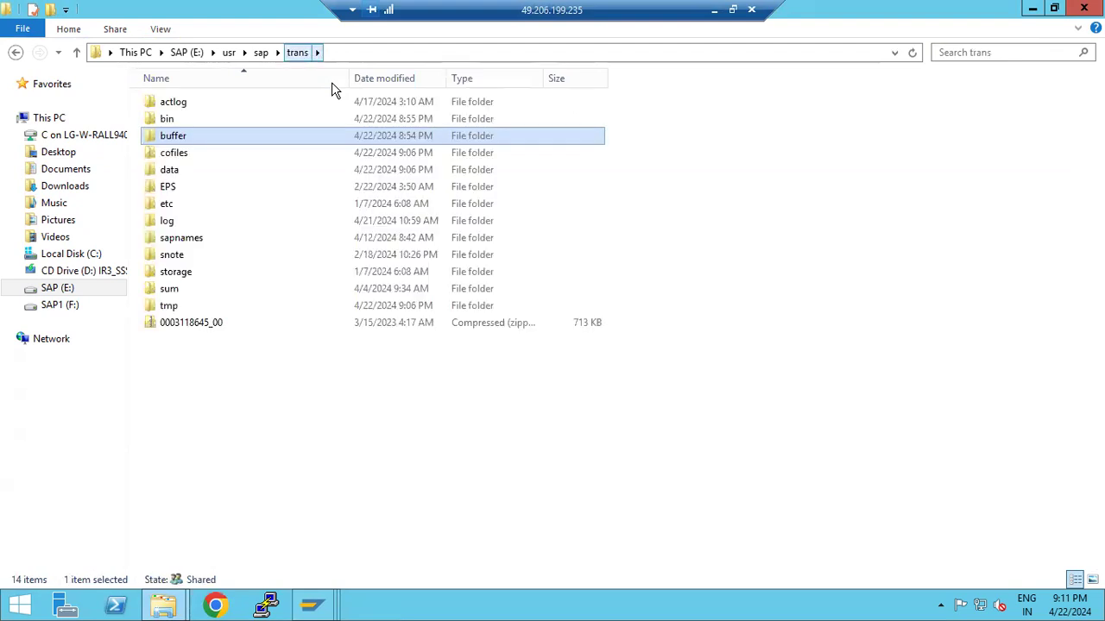
Examine the transport files in the cofiles and data folders and return to the trans folder
click(176, 154)
double_click(183, 155)
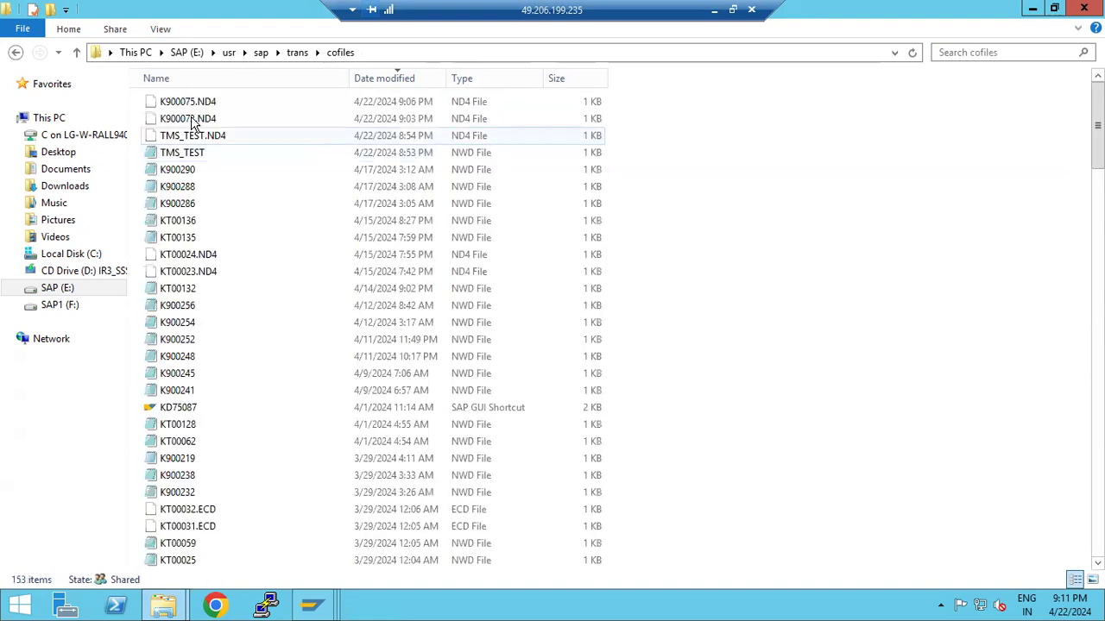
key(BackSpace)
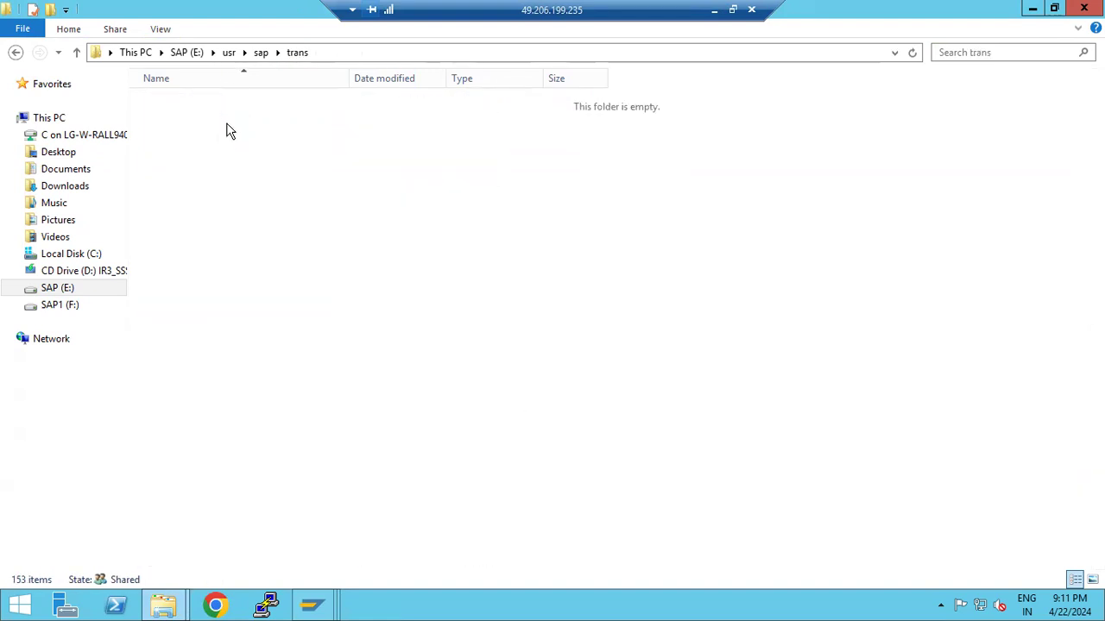
click(169, 174)
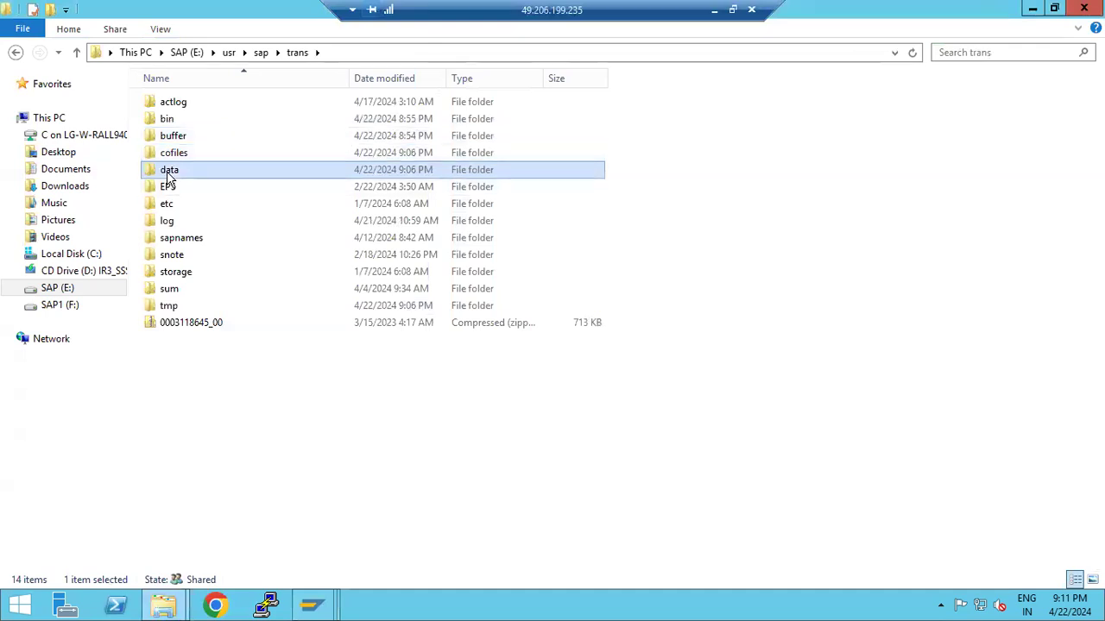
double_click(169, 174)
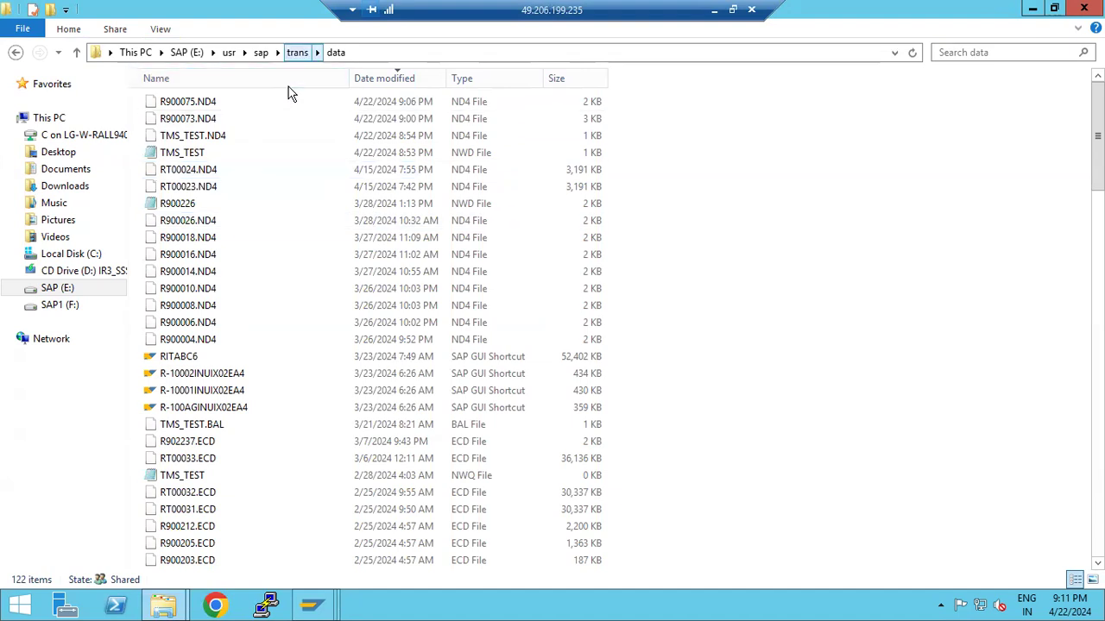
click(297, 52)
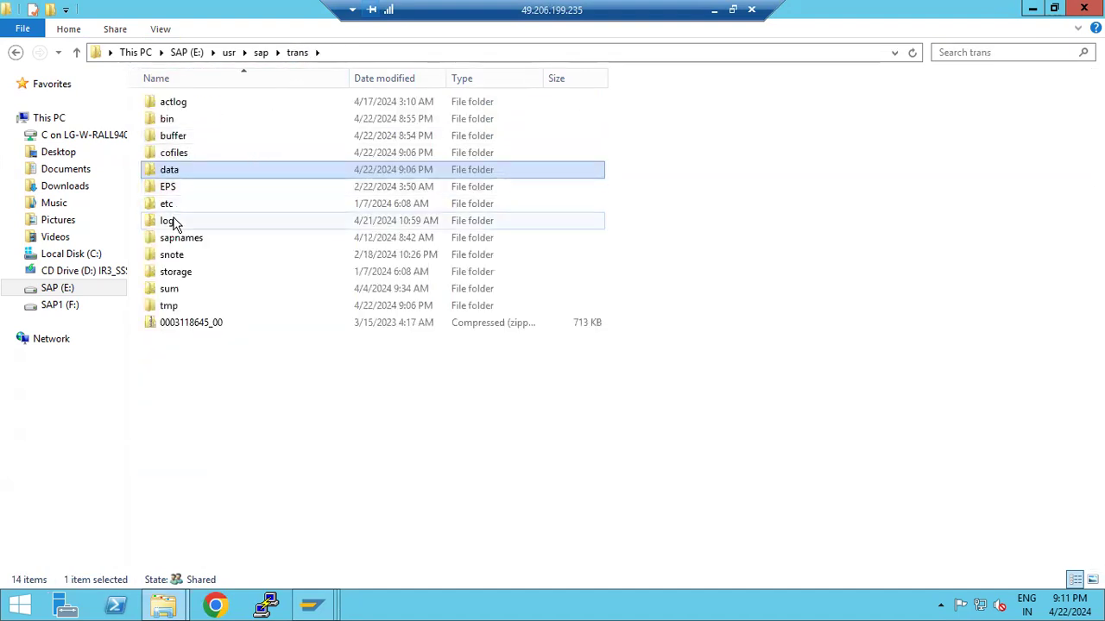
Examine the contents of the log and sapnames folders and return to the trans folder
click(173, 221)
double_click(172, 222)
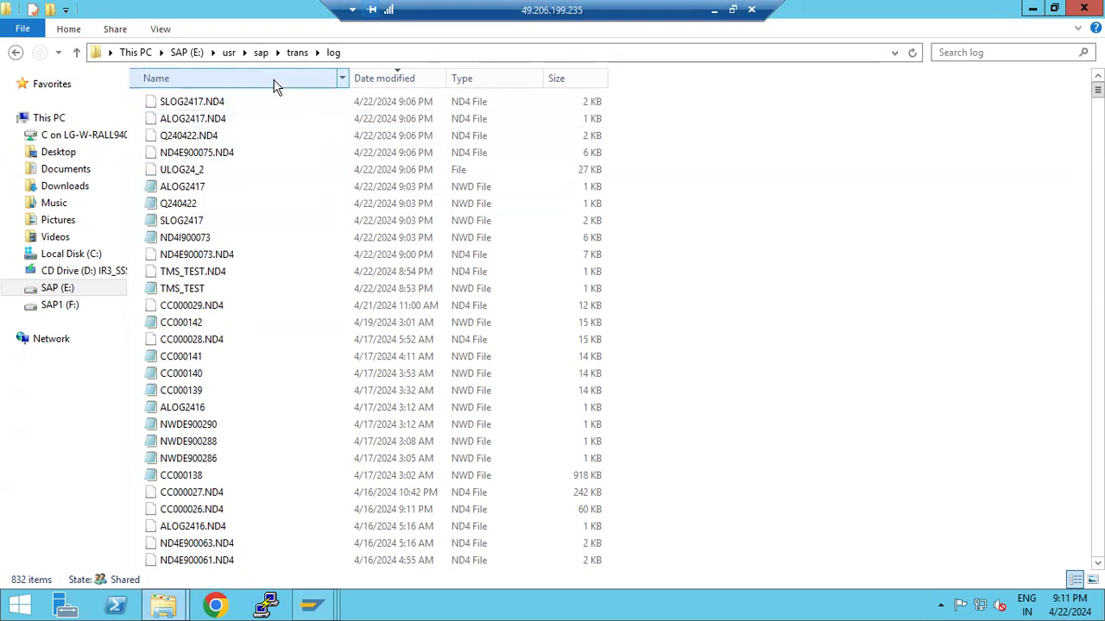
key(BackSpace)
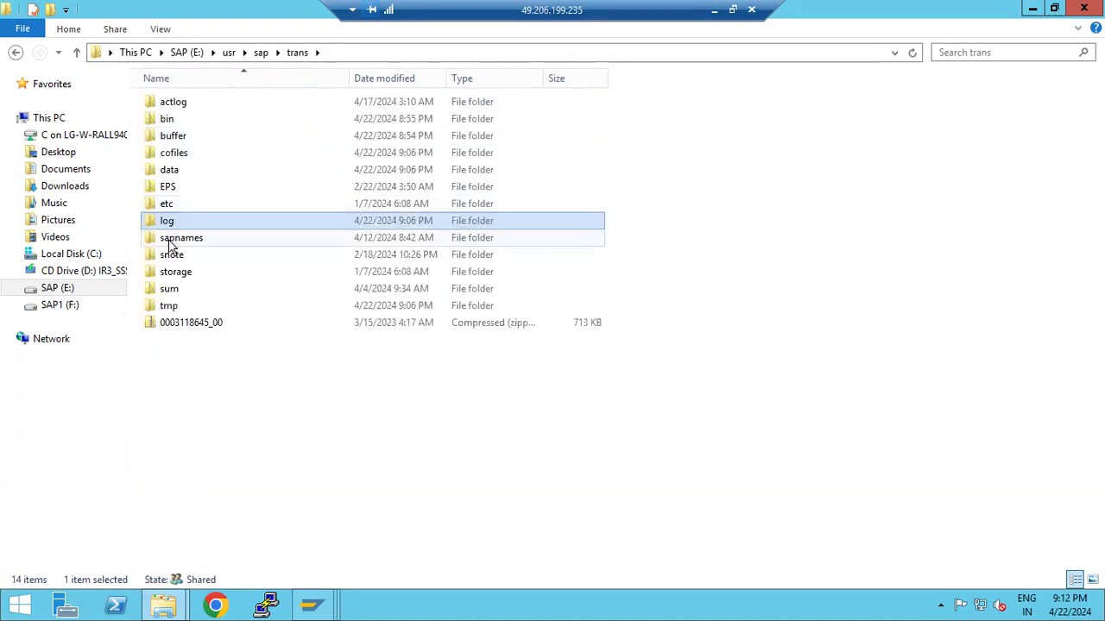
double_click(171, 240)
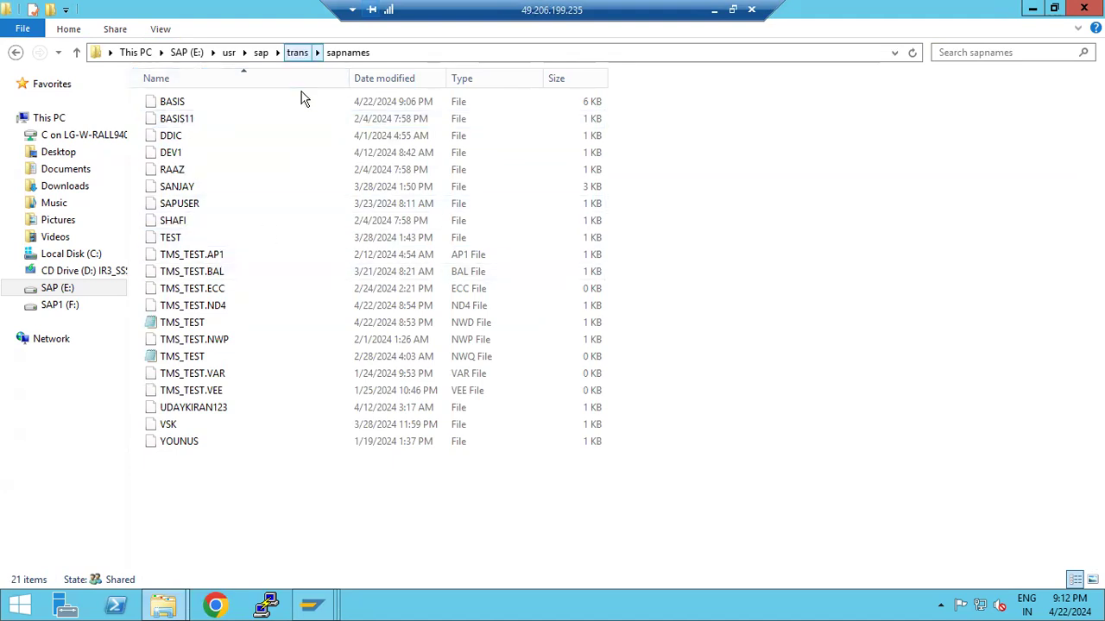
click(298, 53)
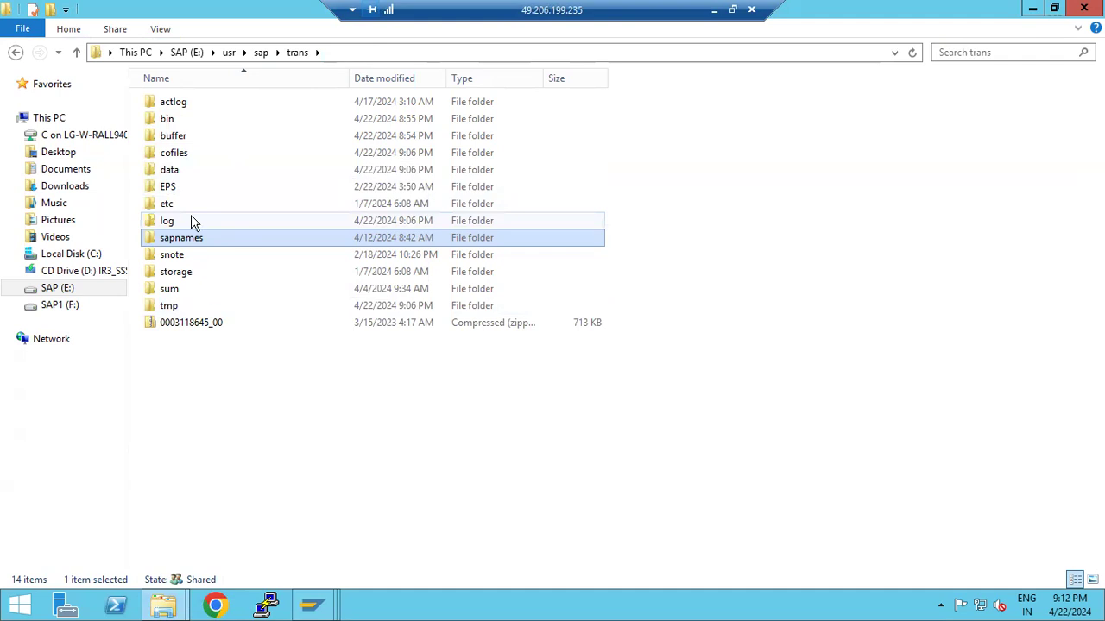
Switch to the SAP import queue of system NWD, refresh it, and start the import of request ND4K900075 (DEMO1)
click(311, 606)
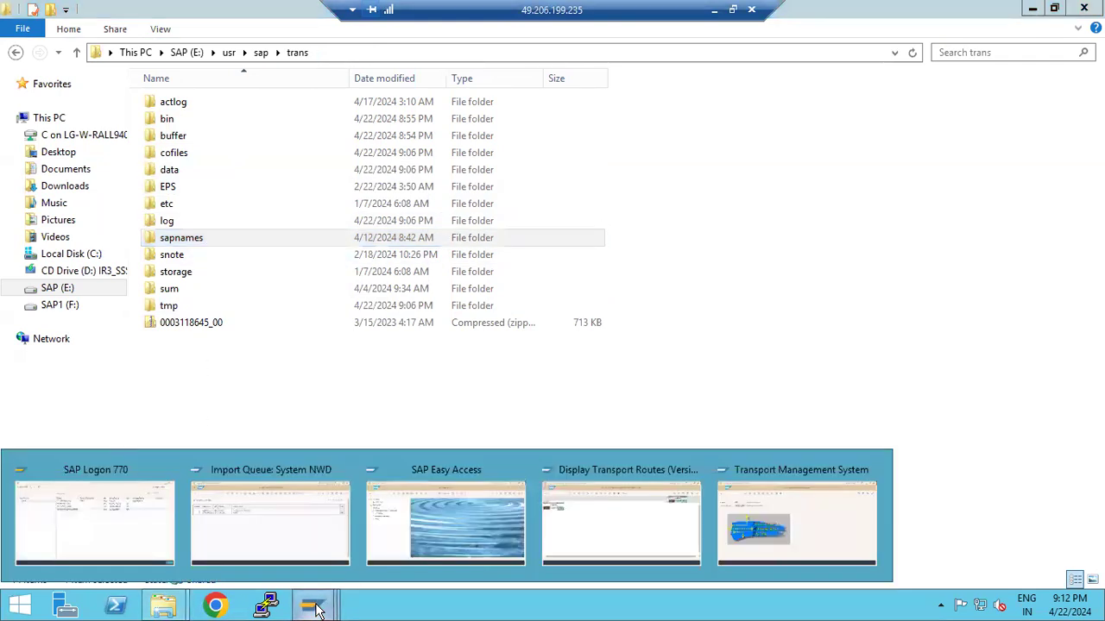
click(276, 498)
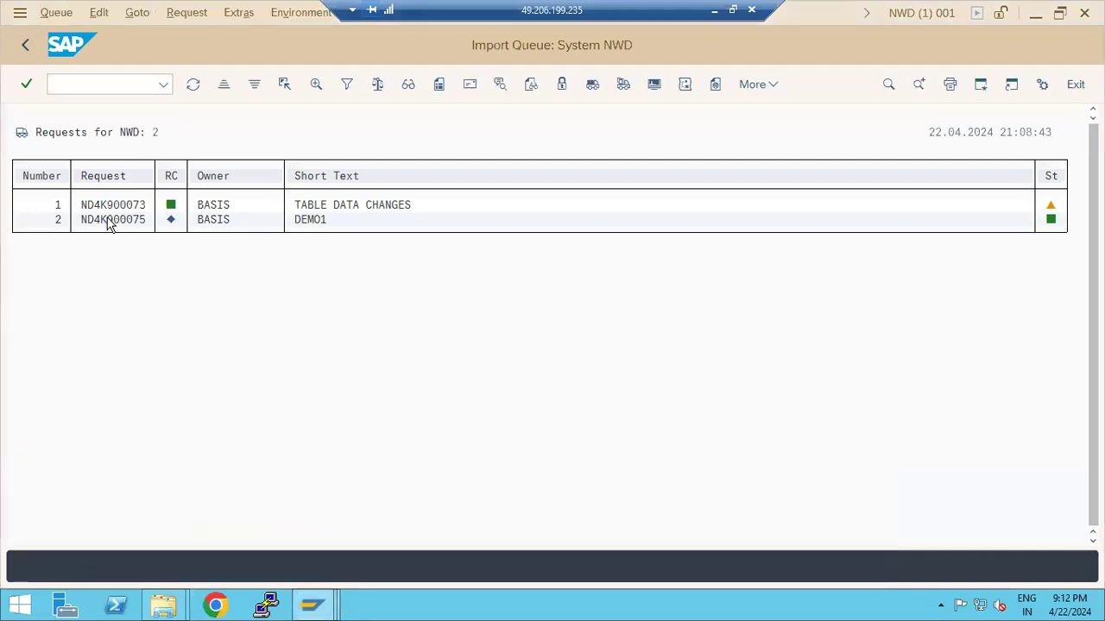
click(194, 86)
click(623, 83)
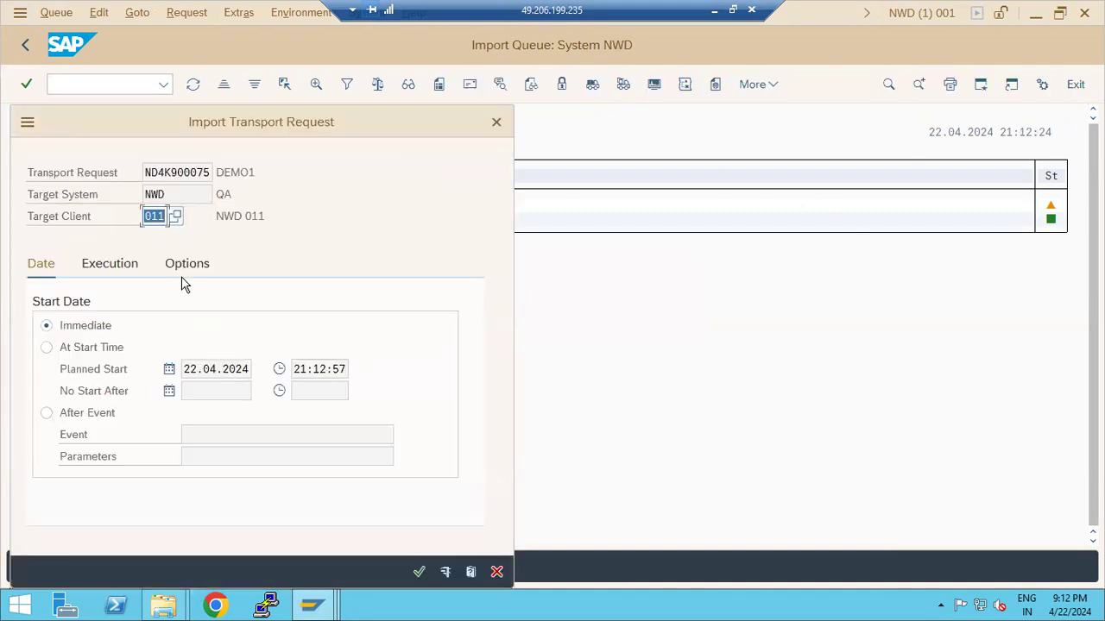
Set target client 001 with options Leave in Queue for Later Import, Import Transport Request Again, Overwrite Originals and Ignore Invalid Component Version
click(175, 216)
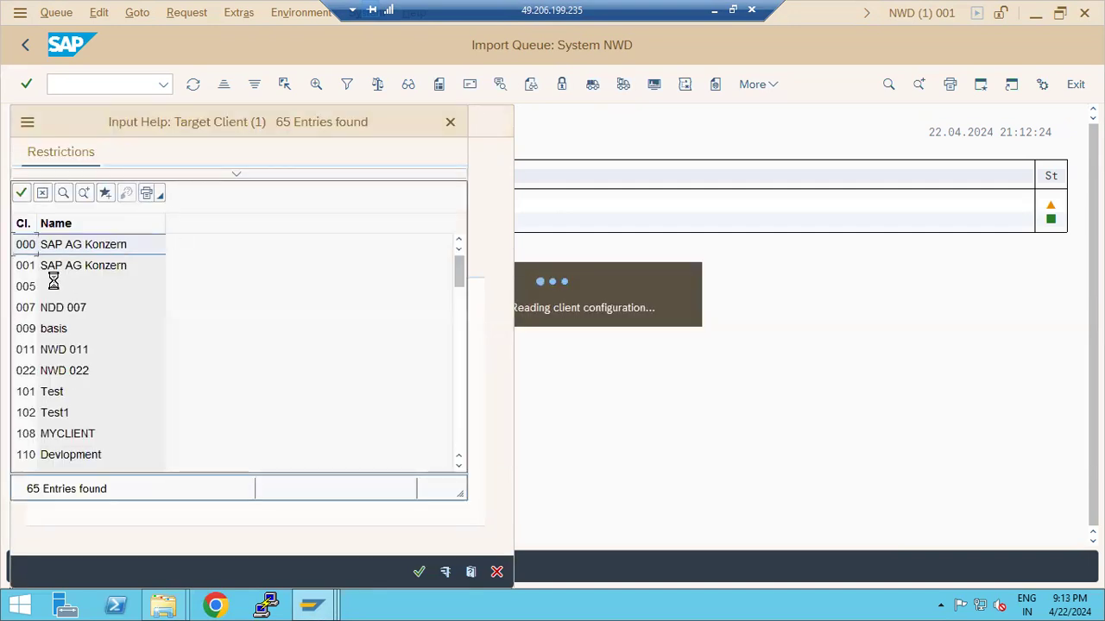
double_click(31, 263)
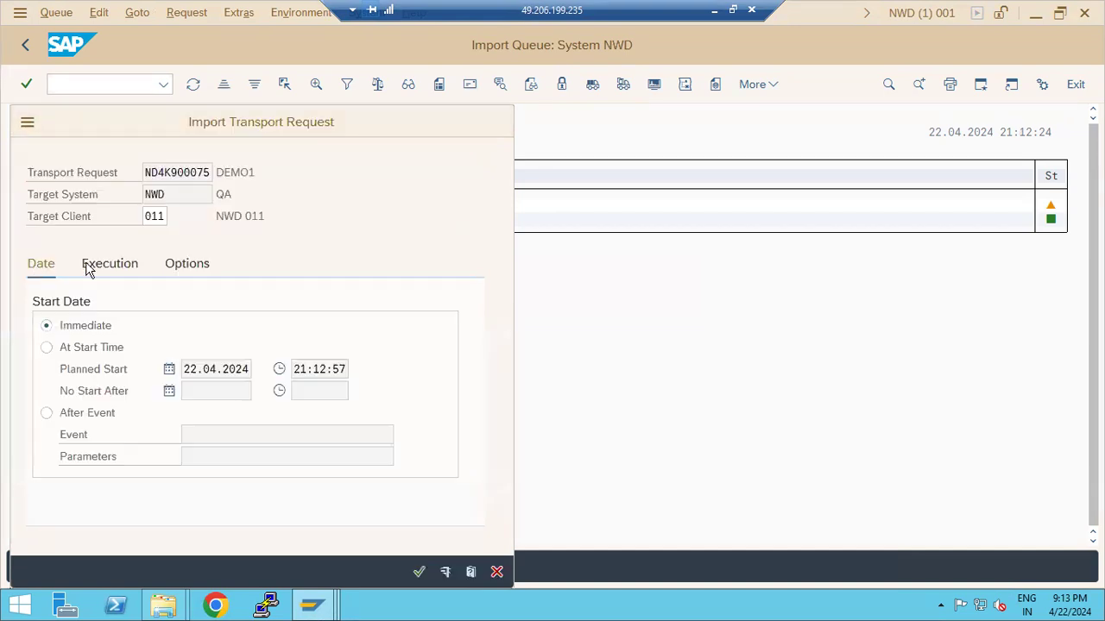
click(185, 264)
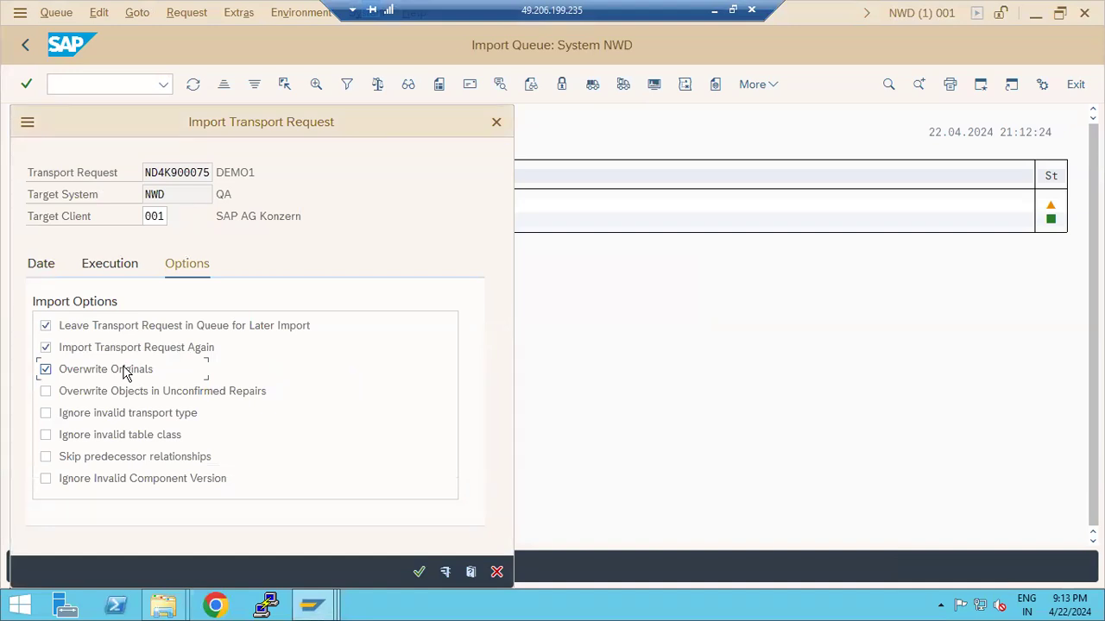
click(131, 480)
Confirm the import of ND4K900075 into NWD client 001, dismissing the Internet Explorer security notice, and refresh the queue to check its status
click(419, 572)
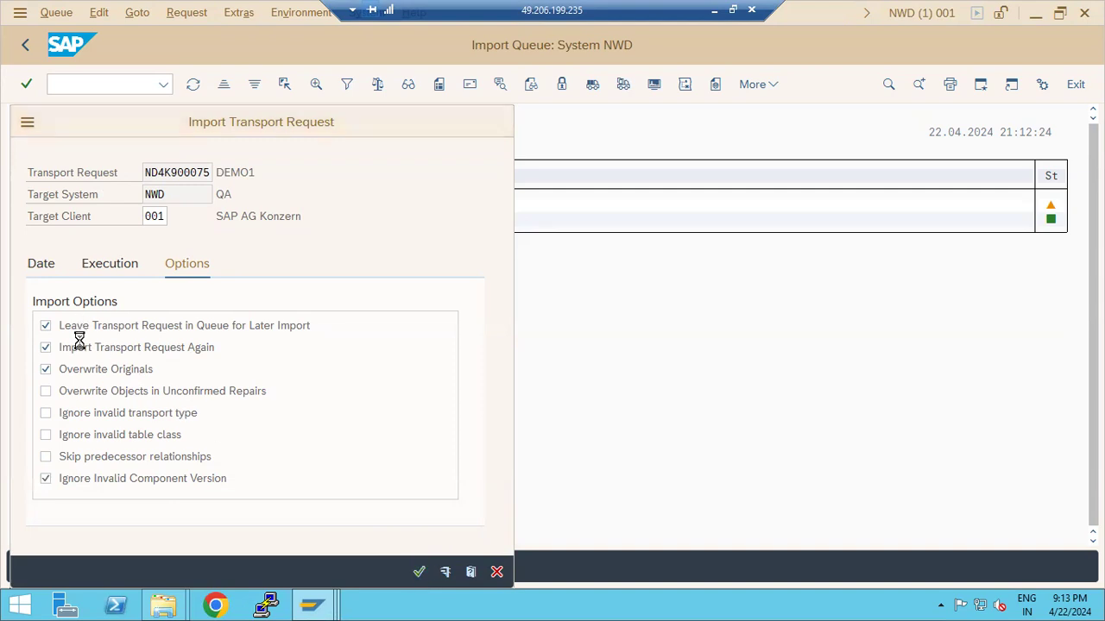
click(269, 535)
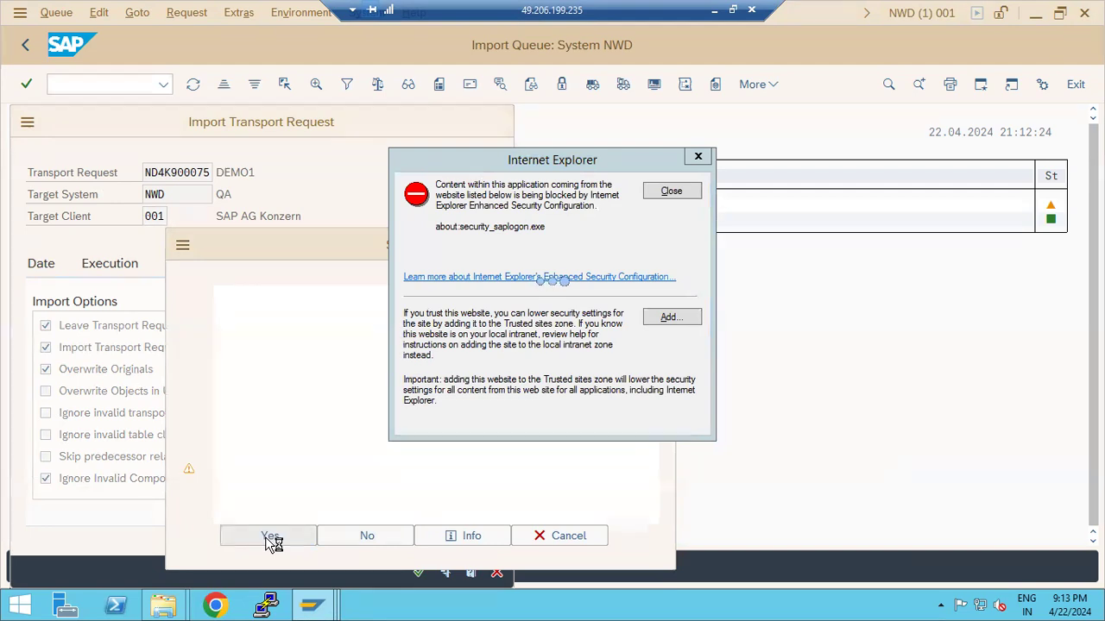
click(674, 192)
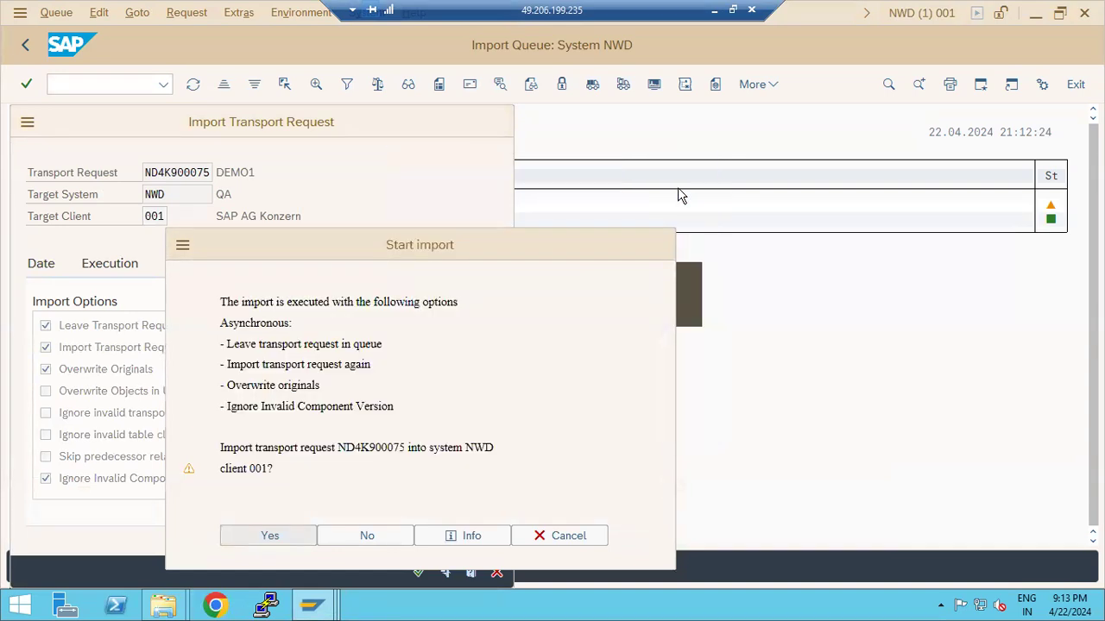
click(264, 535)
mouse_move(308, 608)
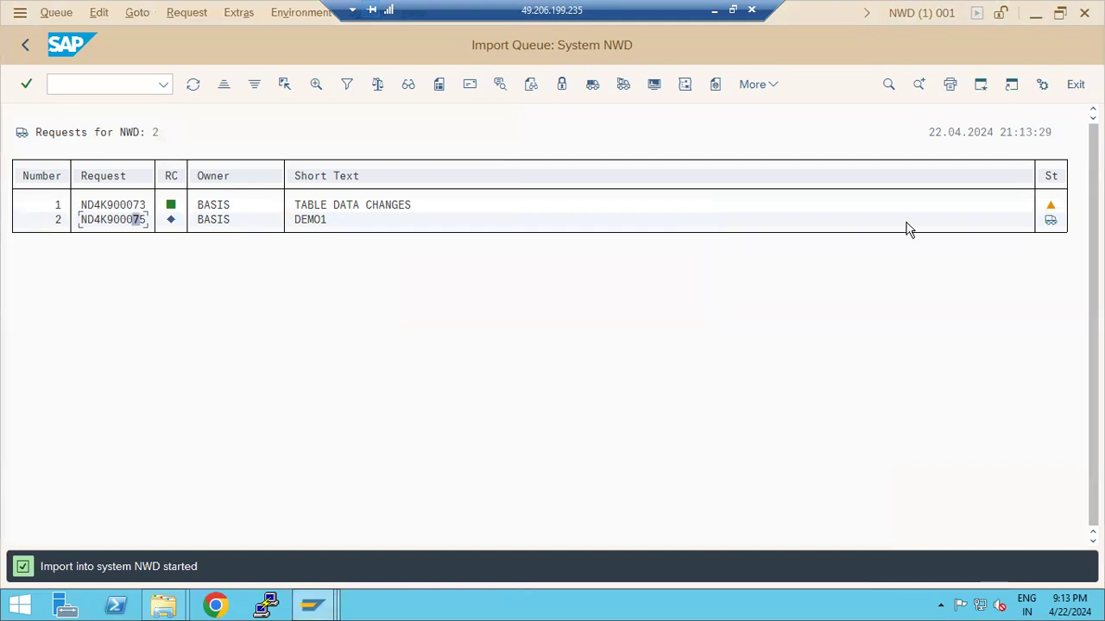
mouse_move(1052, 224)
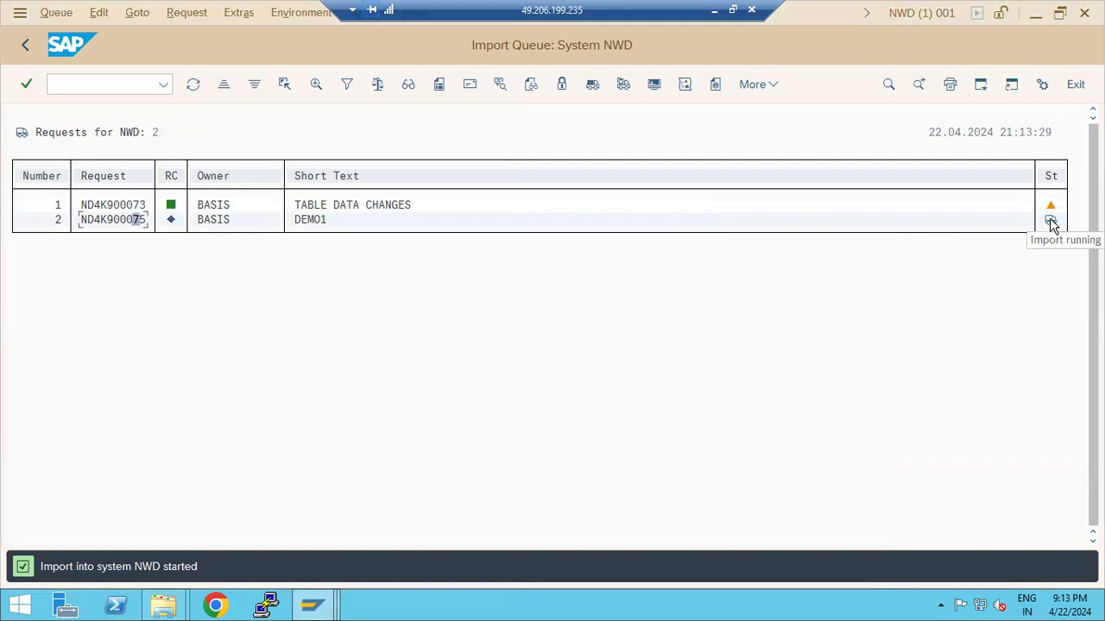
click(193, 83)
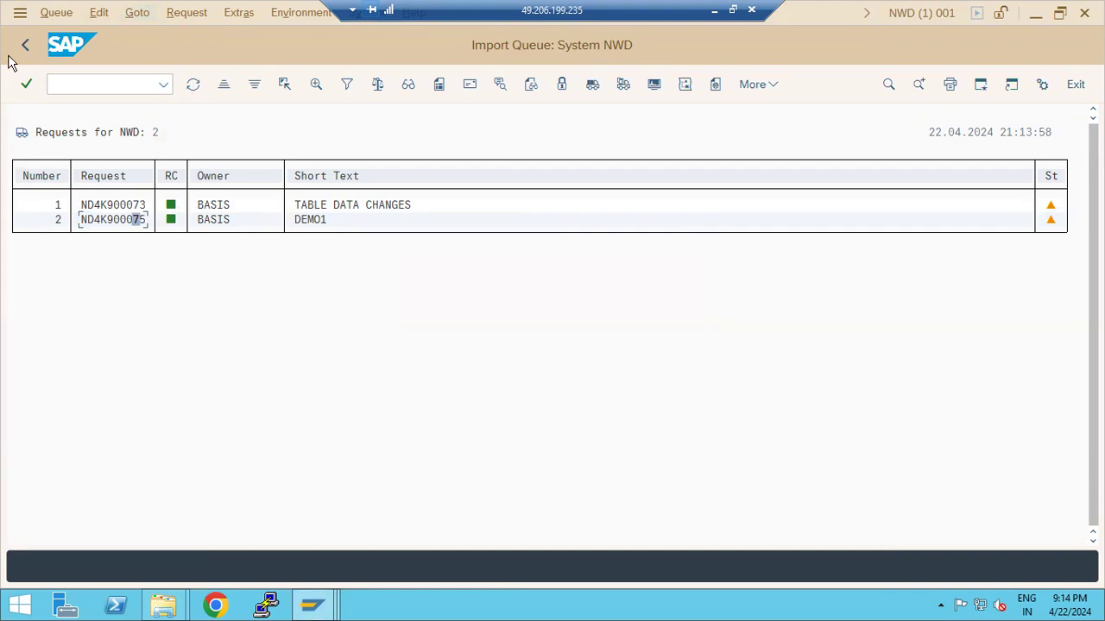
Display the import history of system NWD with the start date set to 15.04.2023, and return to the import overview
click(137, 12)
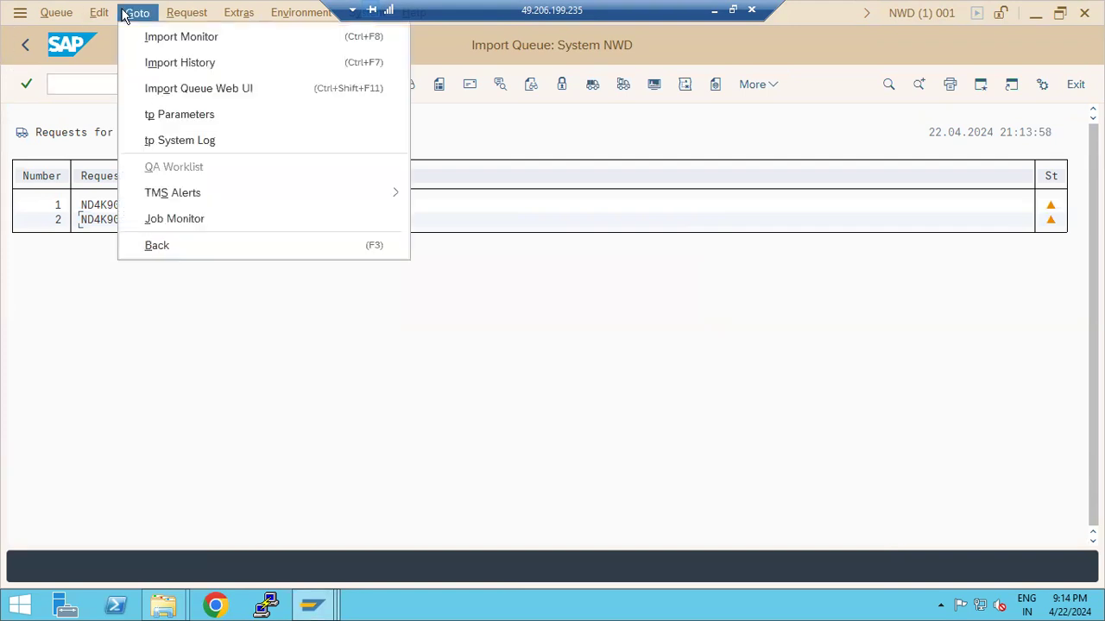
click(146, 62)
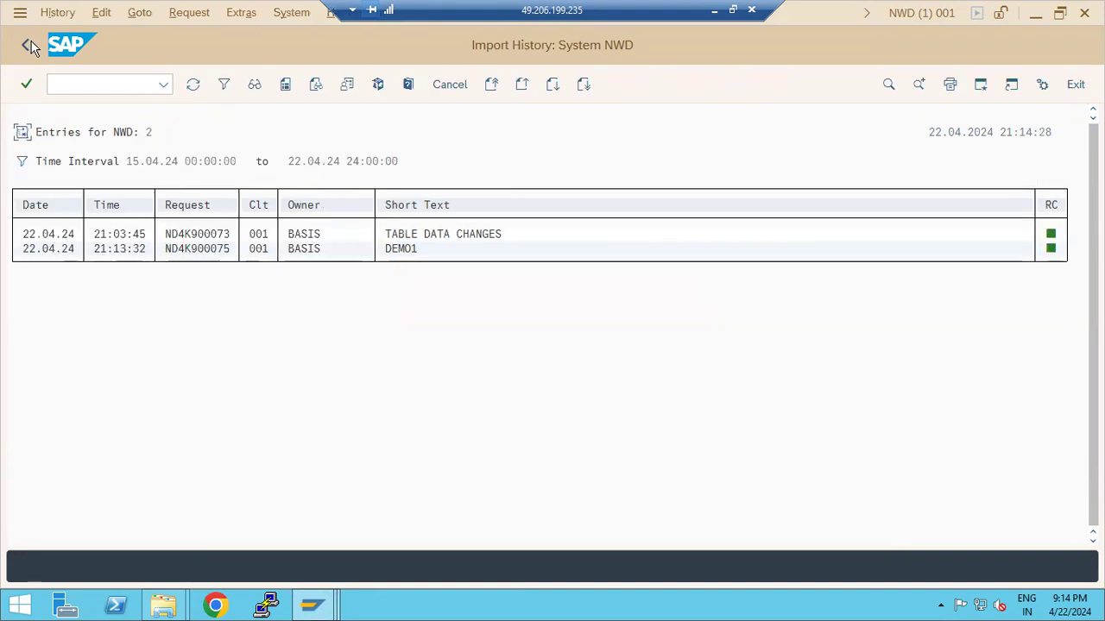
click(22, 164)
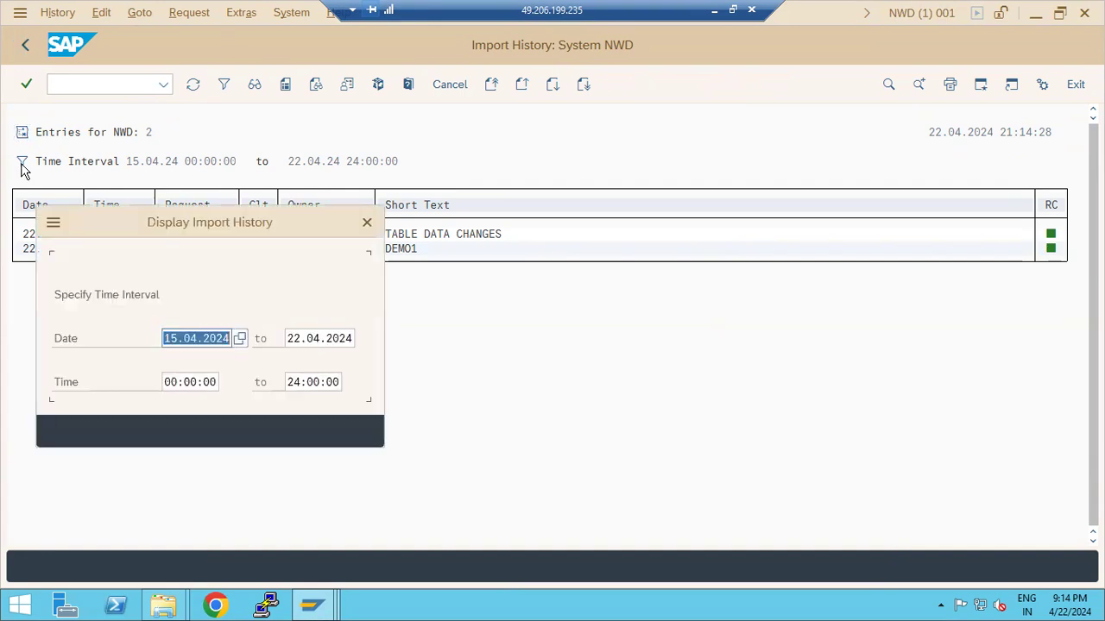
click(223, 347)
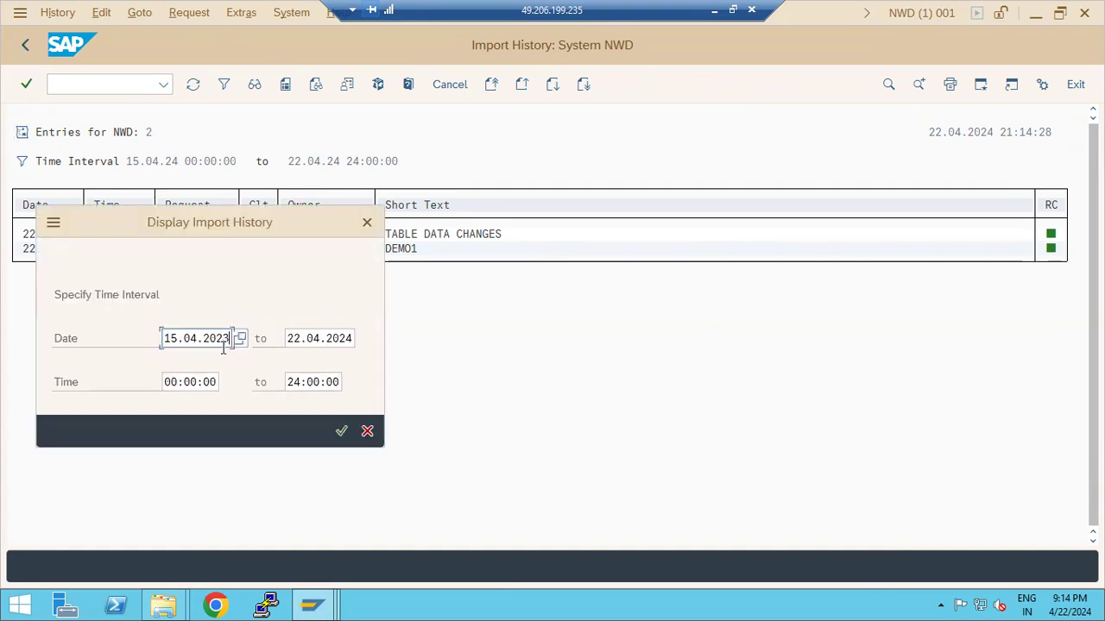
click(342, 431)
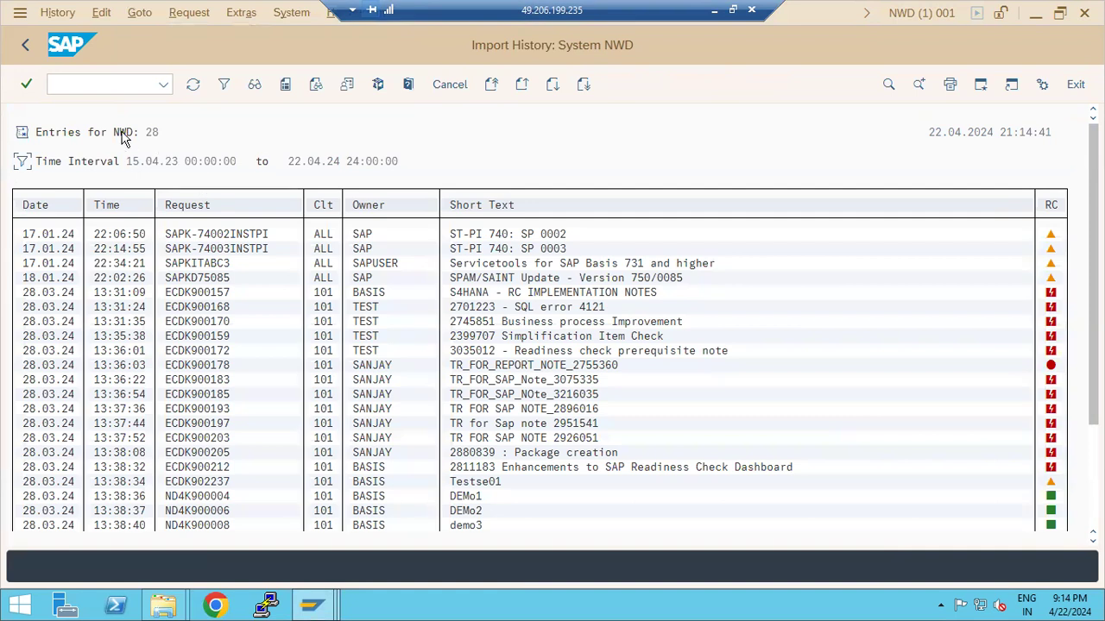
click(134, 13)
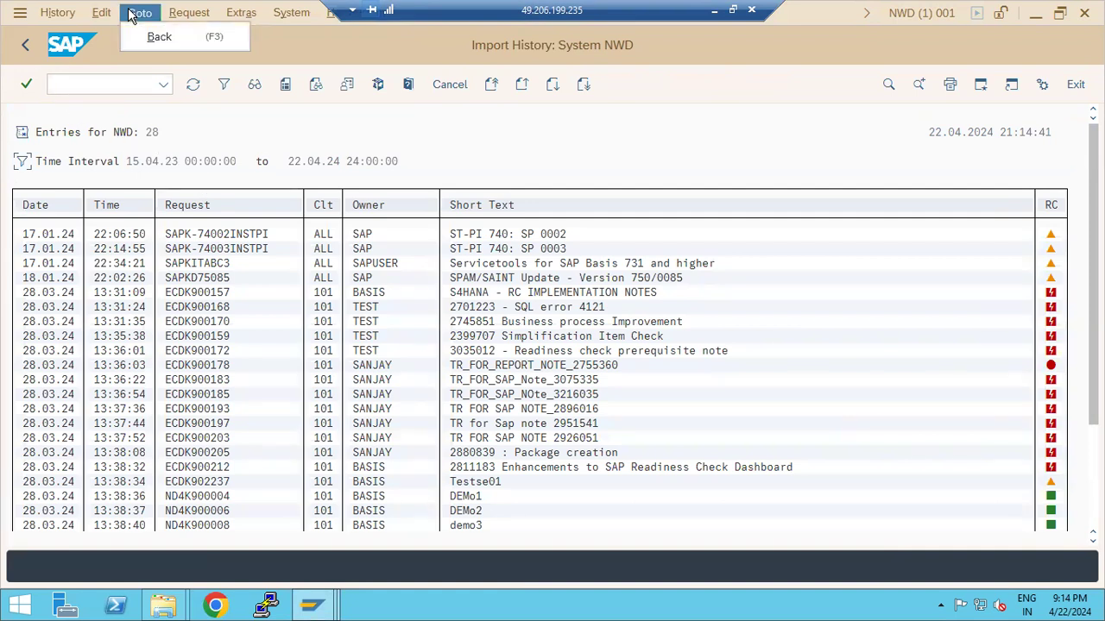
click(25, 50)
click(25, 50)
Reopen the NWD import queue, examine the latest entries in its tp system log, and return to the import overview
click(173, 12)
click(134, 13)
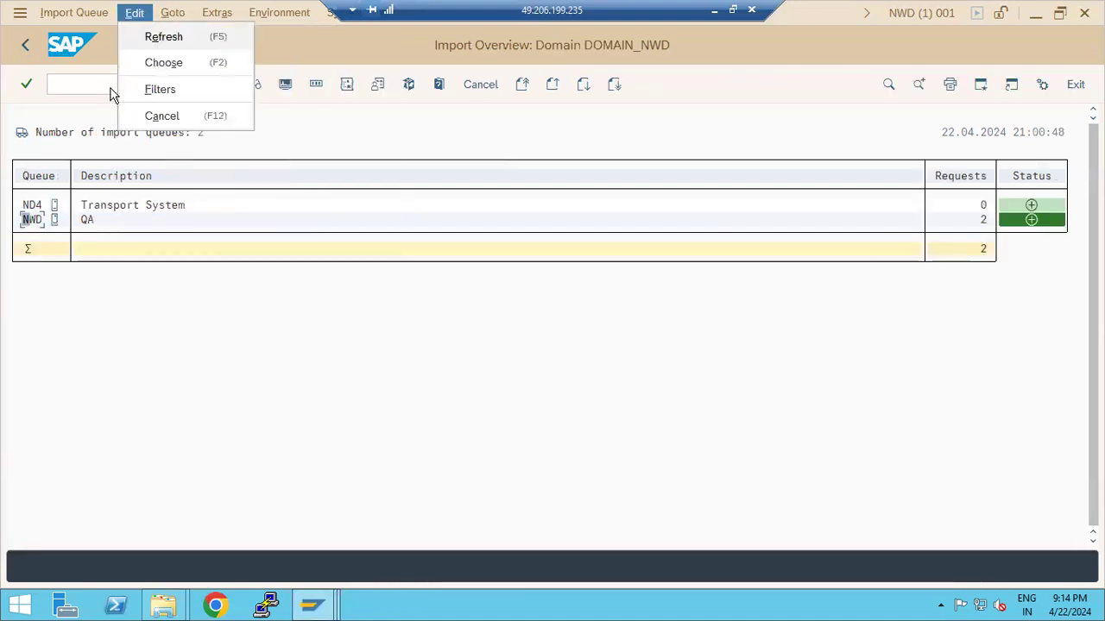
double_click(25, 219)
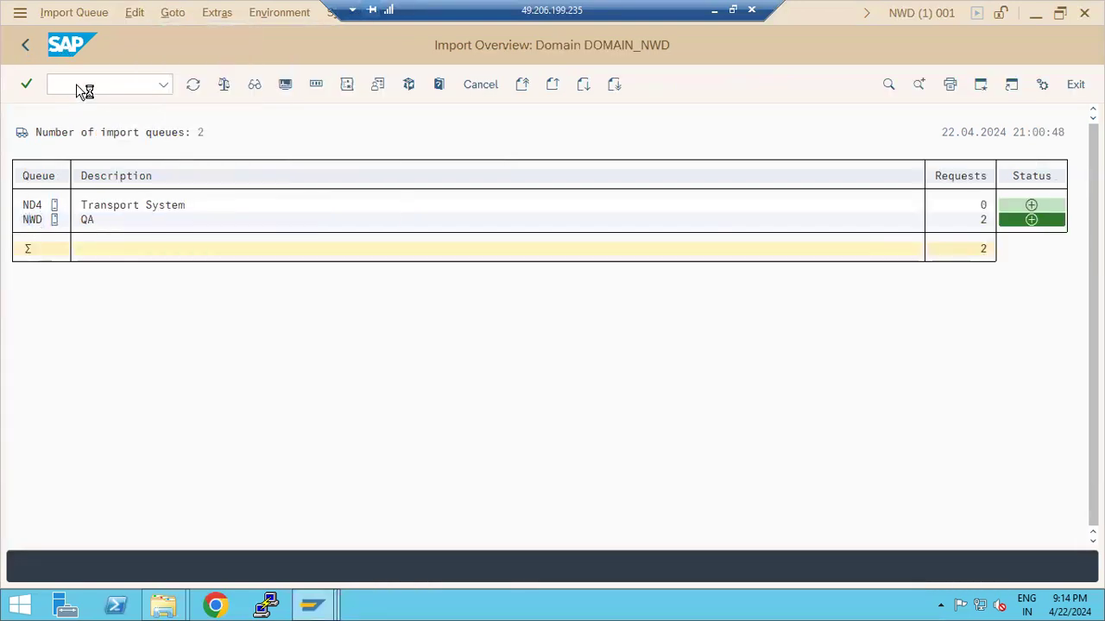
click(186, 12)
click(137, 12)
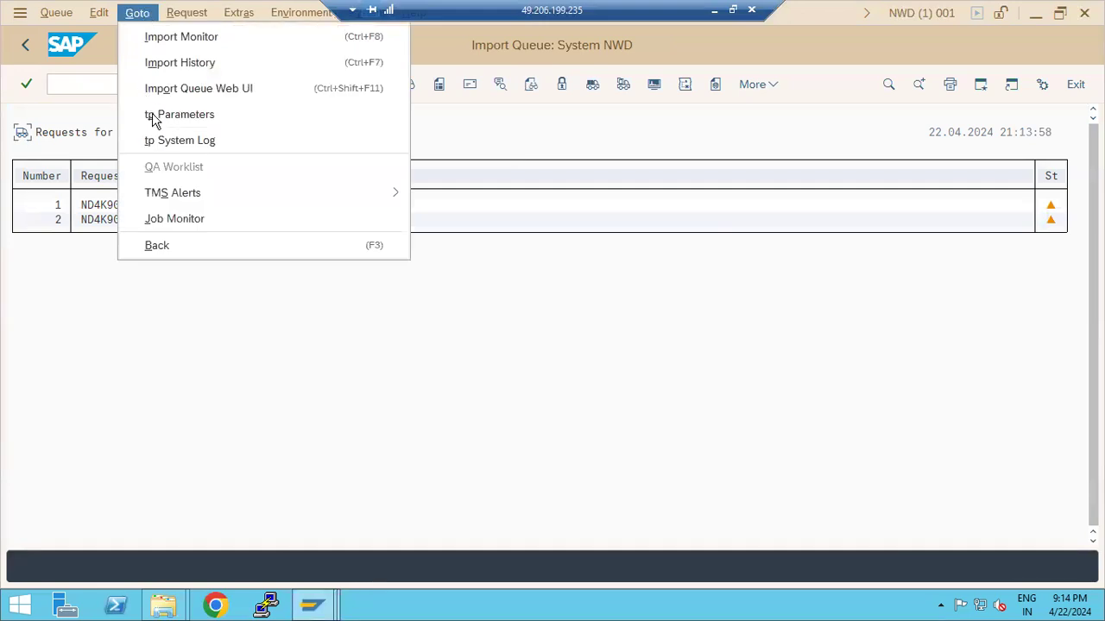
click(170, 144)
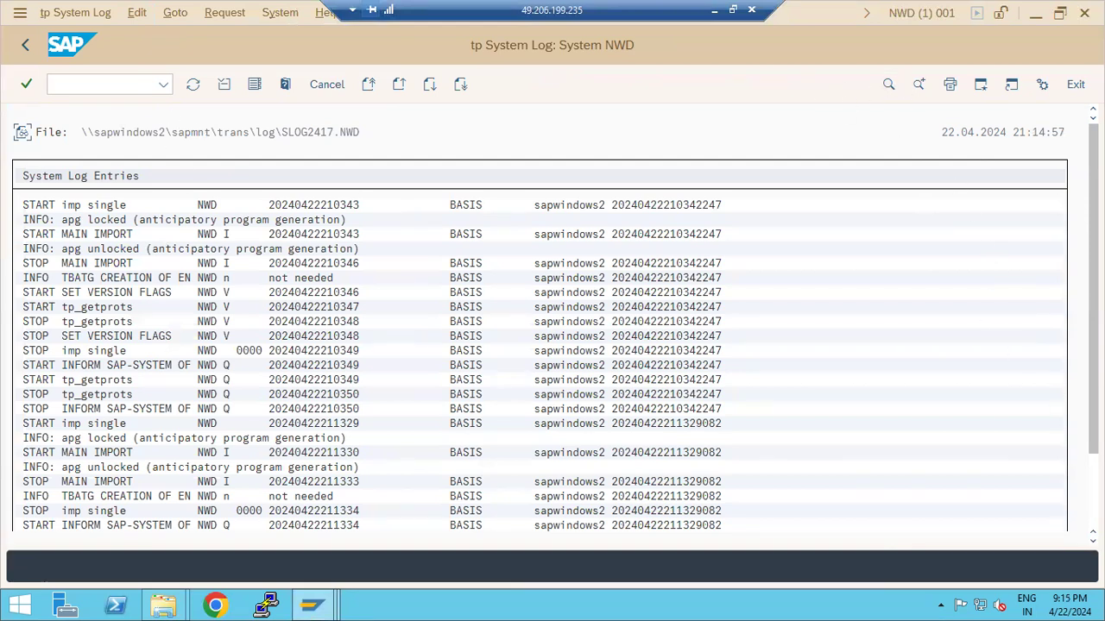
click(1093, 484)
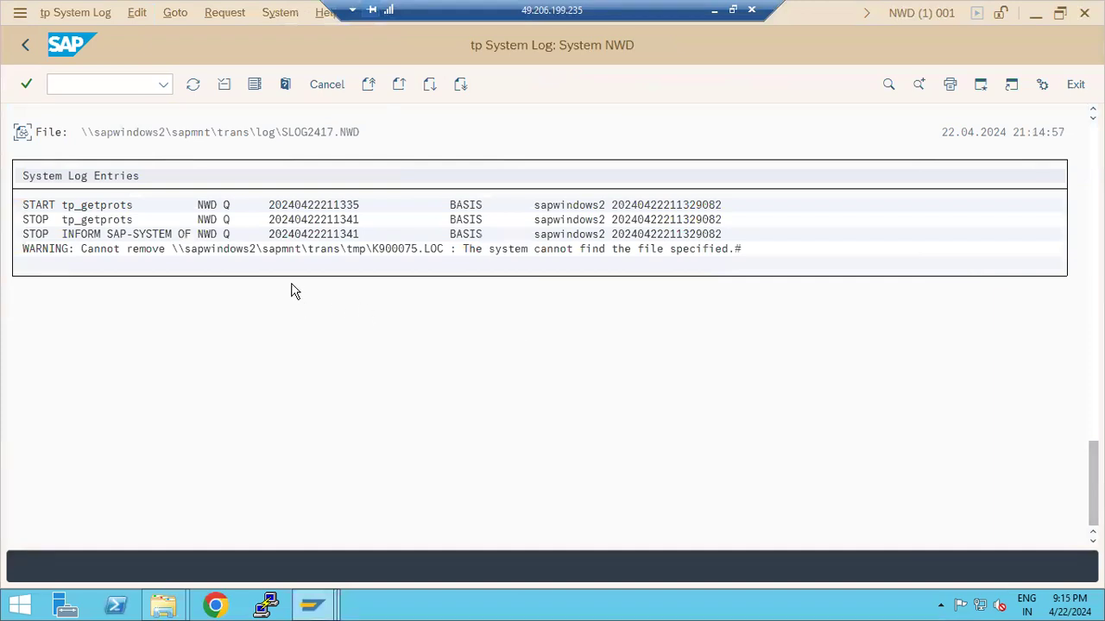
scroll(291, 285, up, 5)
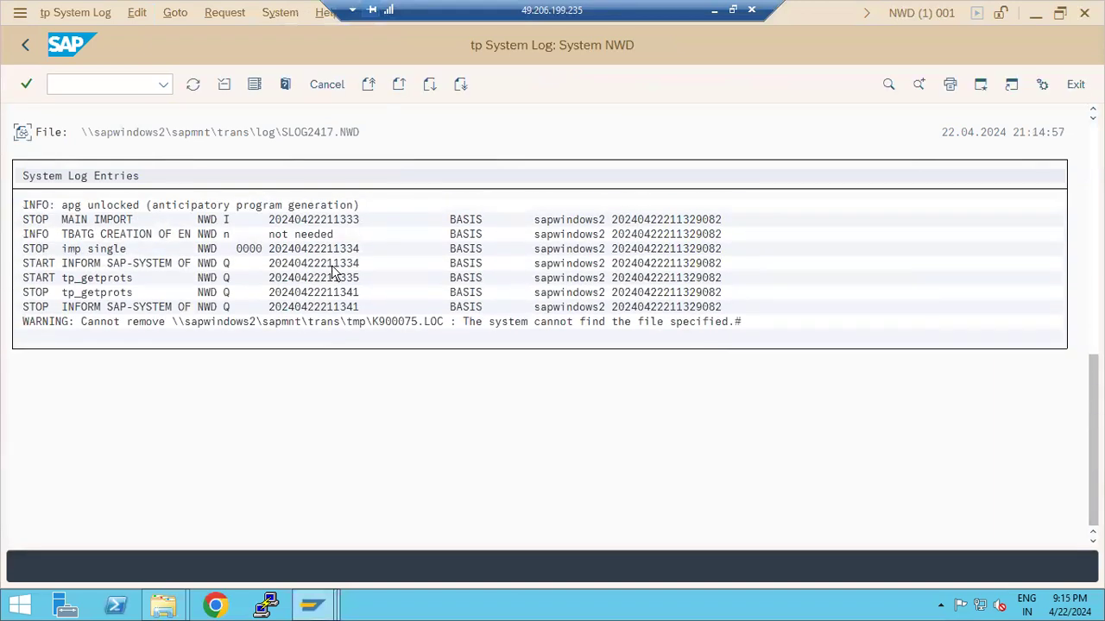
scroll(335, 272, up, 1)
scroll(276, 367, up, 1)
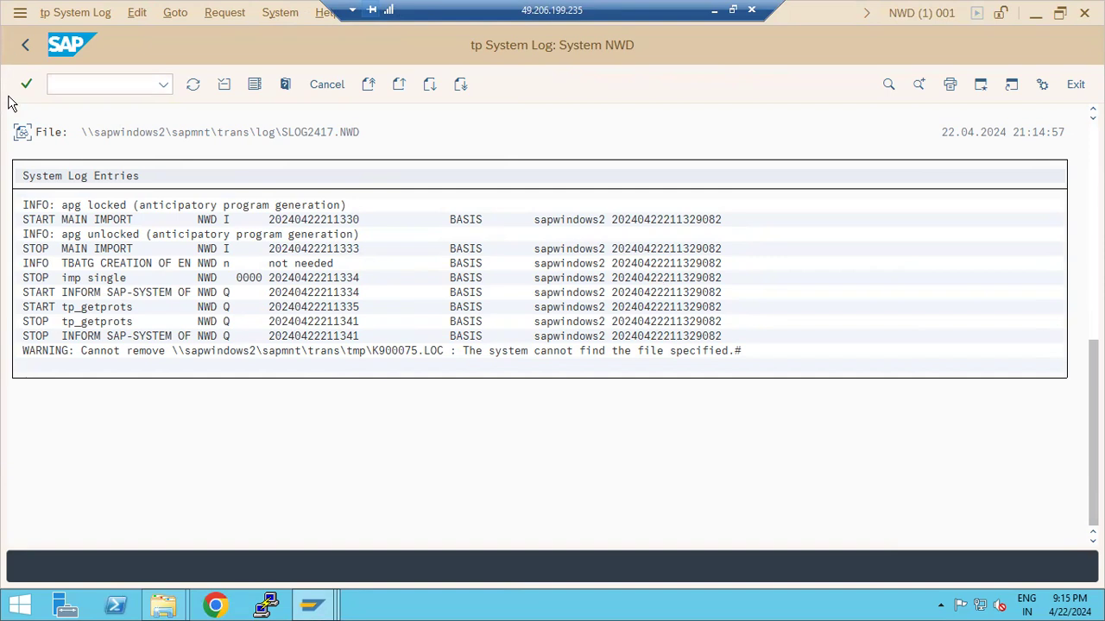
click(26, 47)
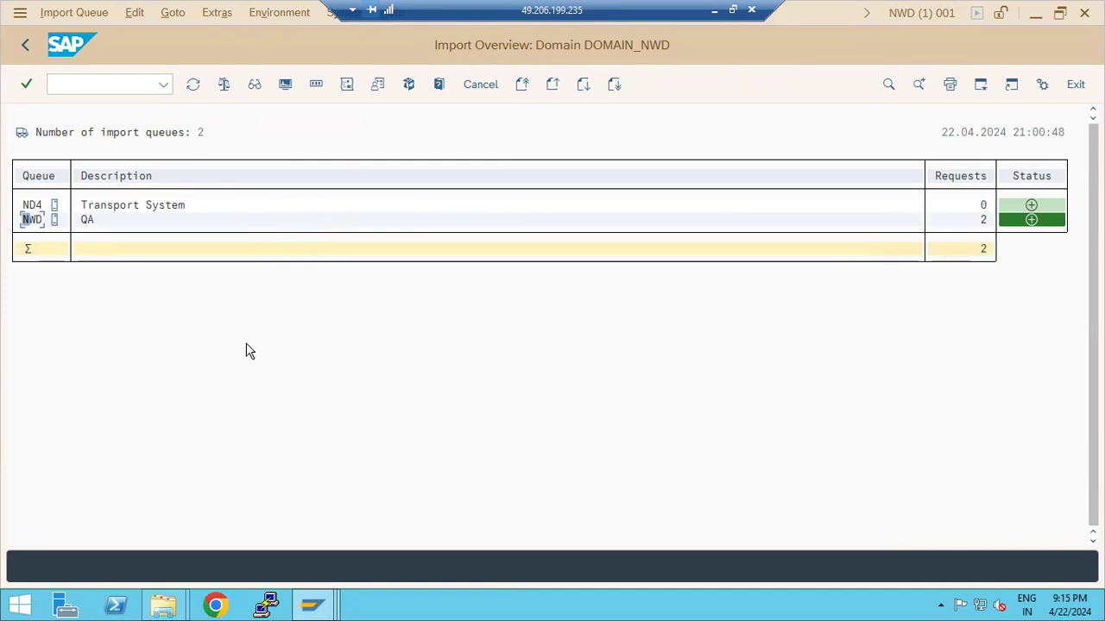
Switch to the ND4 SAP session and open the Transport Organizer with transaction SE01
click(311, 600)
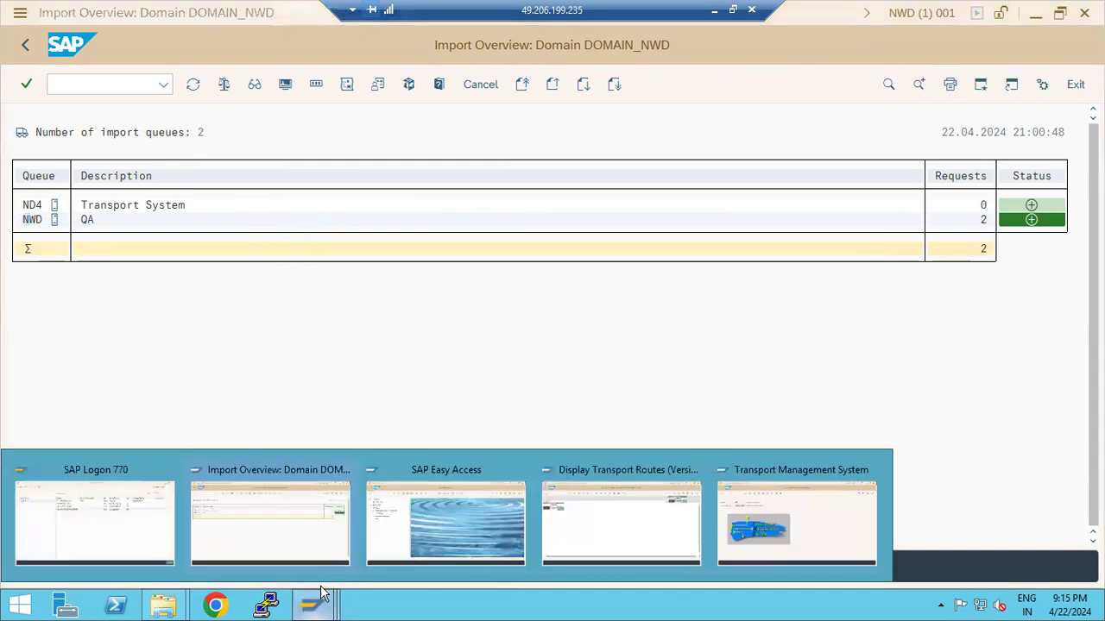
click(396, 520)
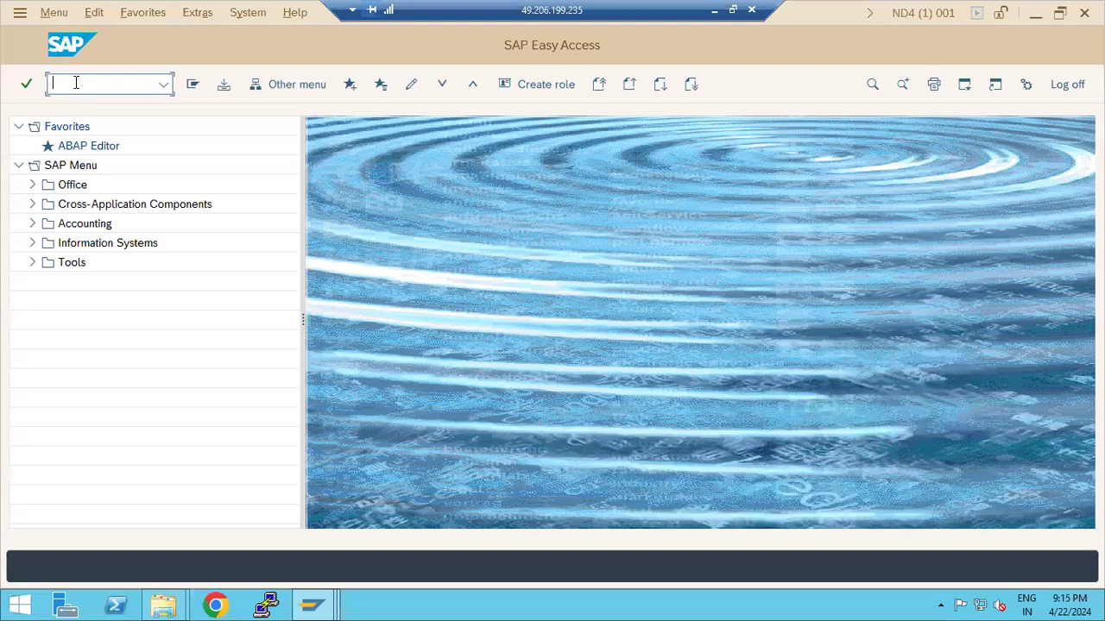
text(se01)
key(Return)
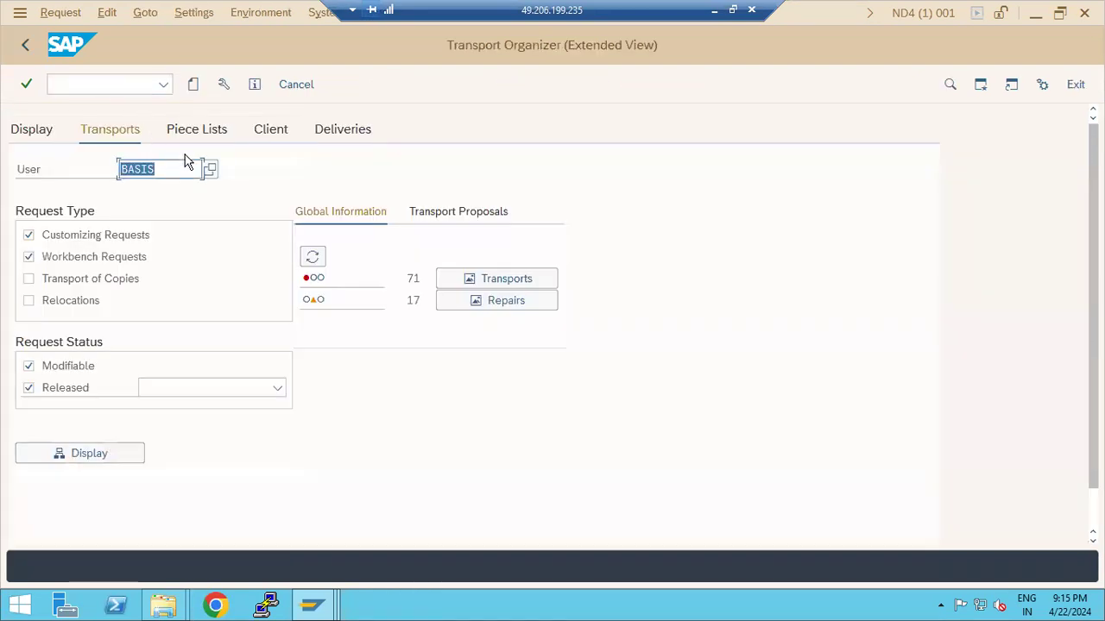
Create a workbench request with short description DEMO2 and target NWD
click(195, 85)
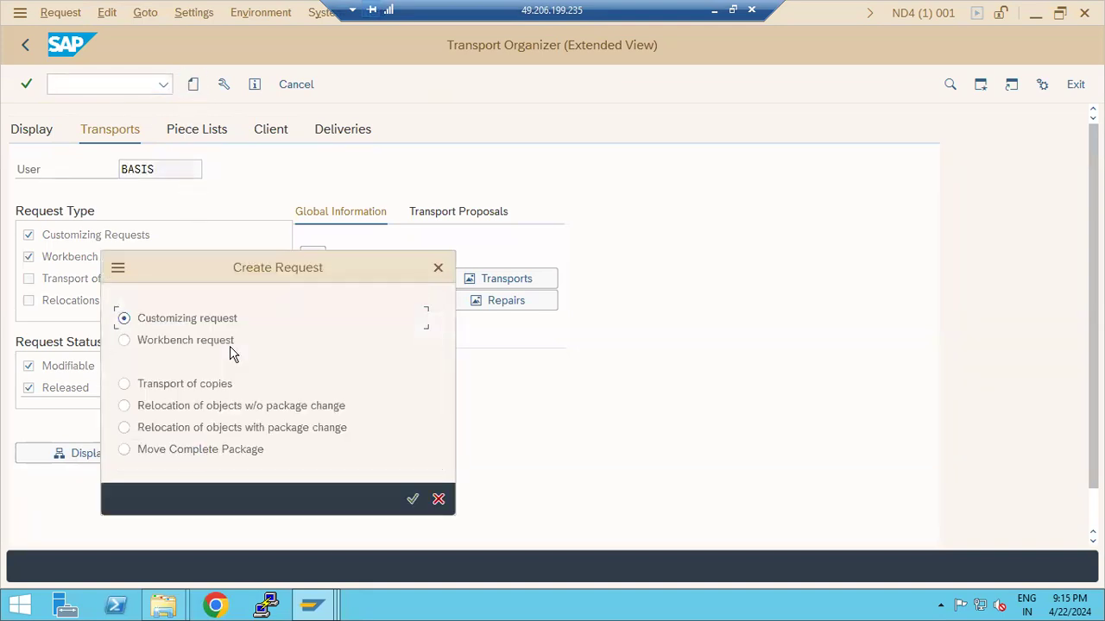
click(220, 342)
click(411, 499)
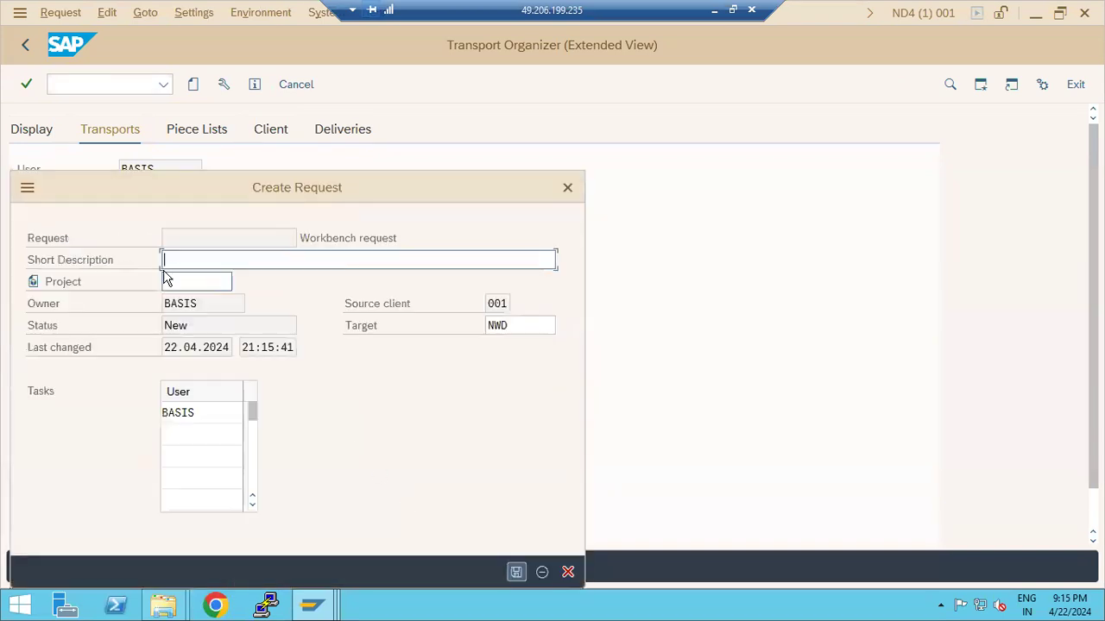
text(DEMO2)
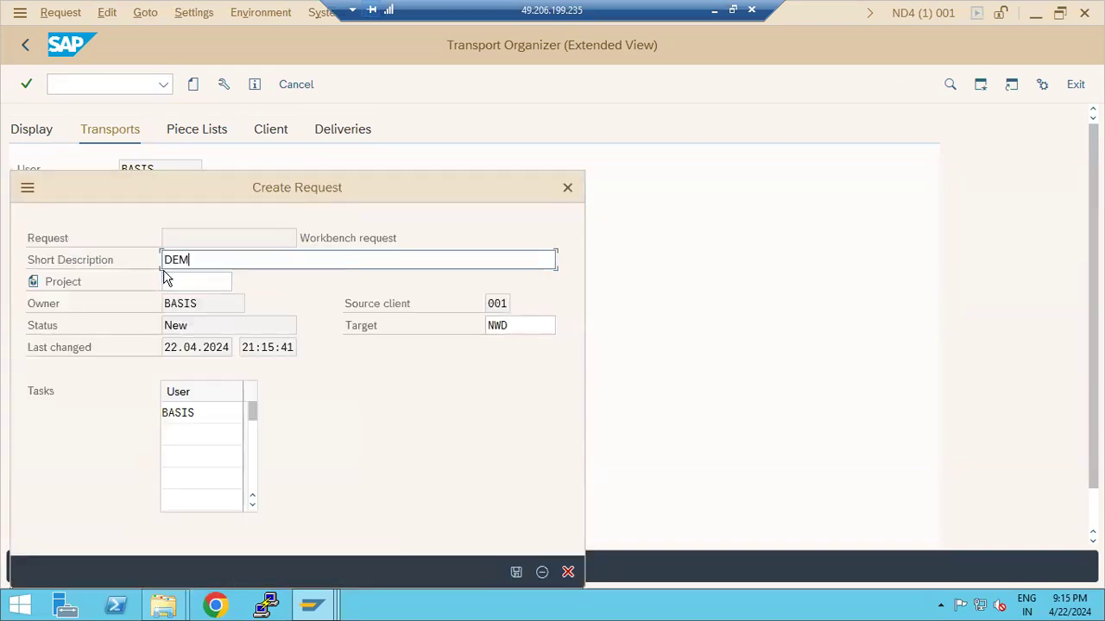
click(516, 572)
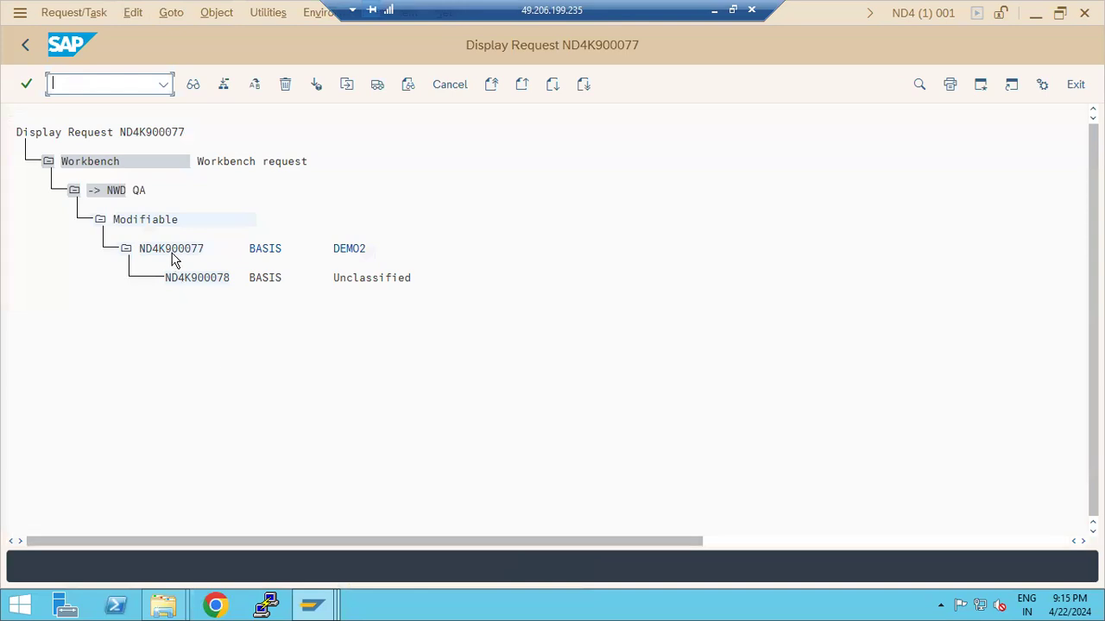
Release the DEMO2 transport request from ND4 and refresh its transport log overview
click(173, 253)
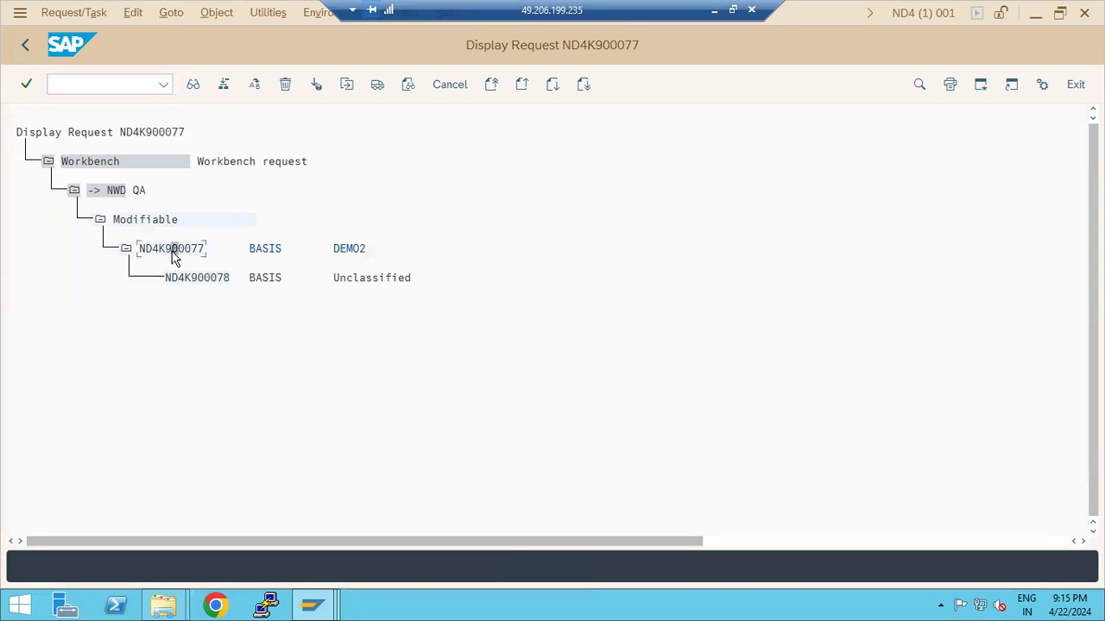
click(376, 90)
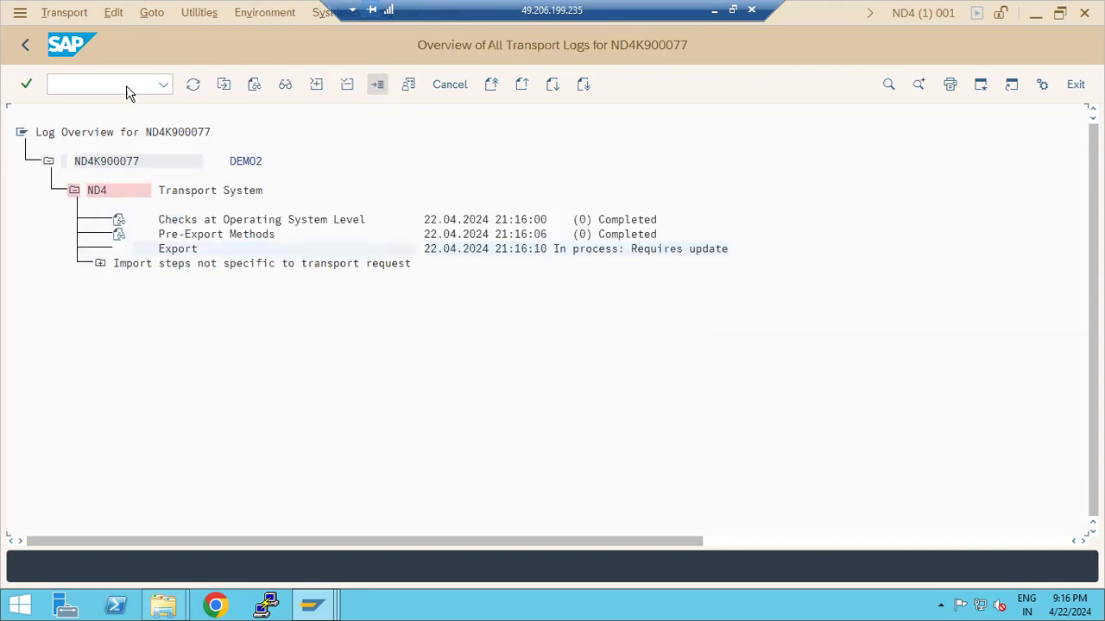
click(192, 89)
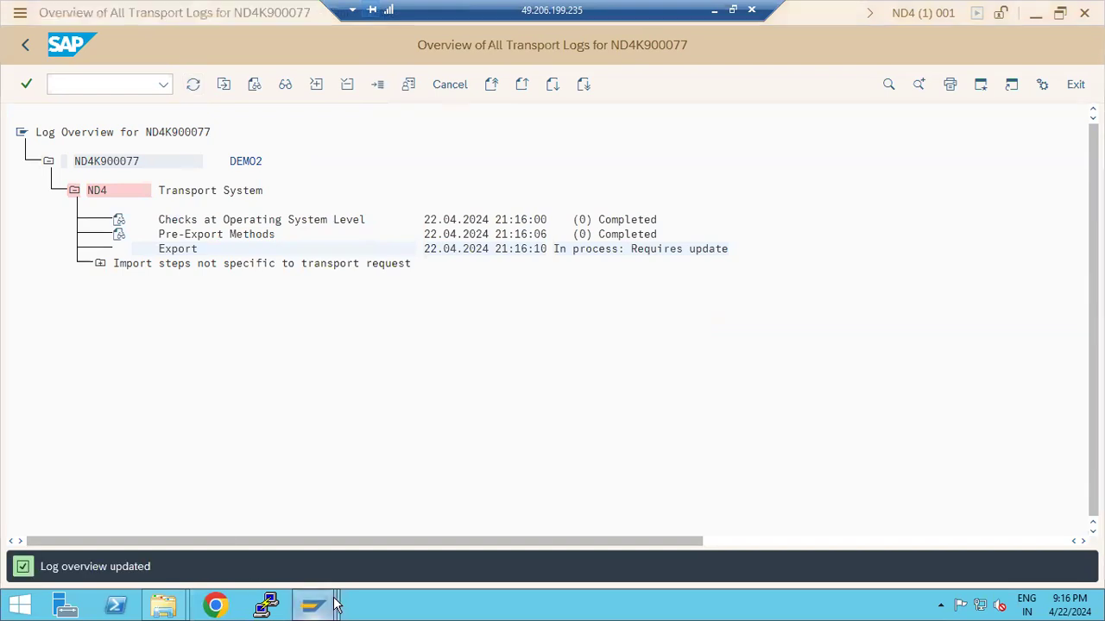
Switch to the NWD session, refresh the import overview, and select the DEMO2 request in the NWD import queue
mouse_move(335, 604)
click(315, 536)
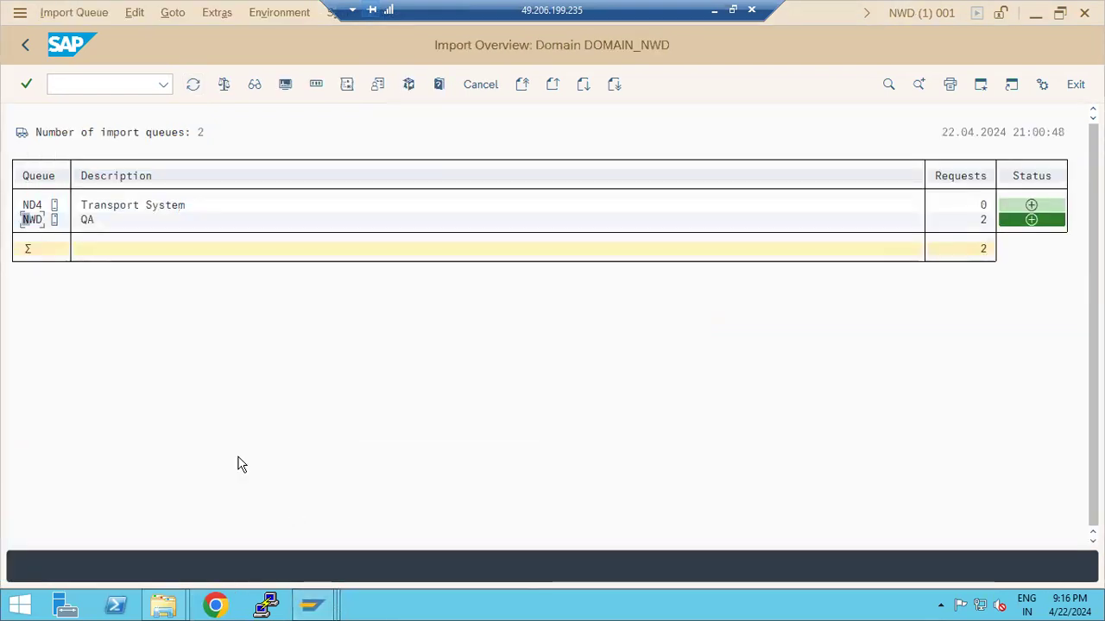
click(192, 87)
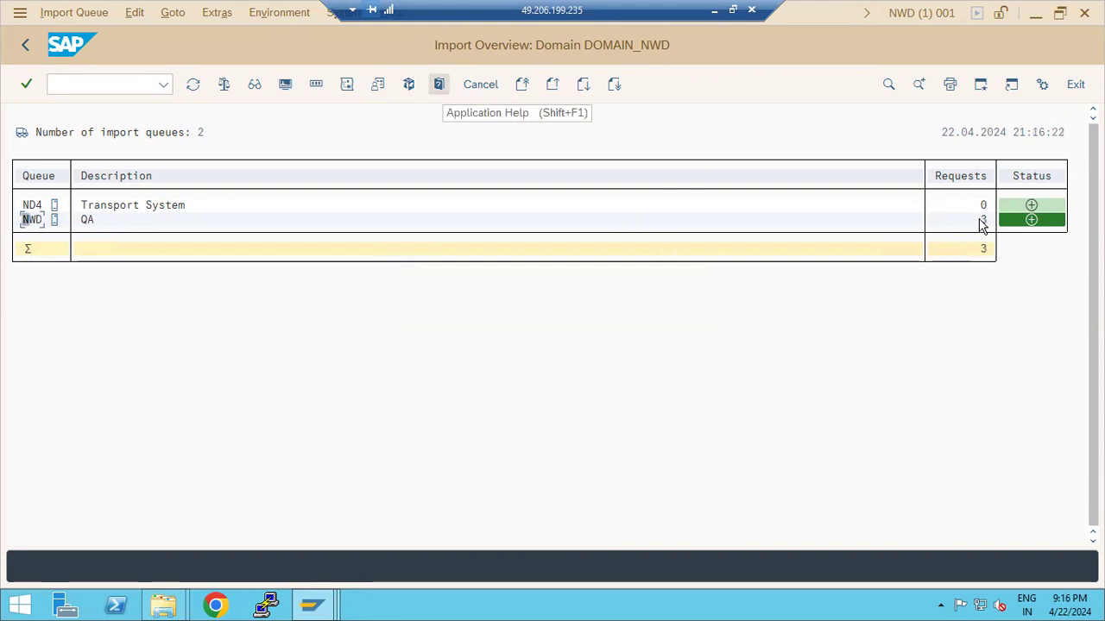
double_click(34, 221)
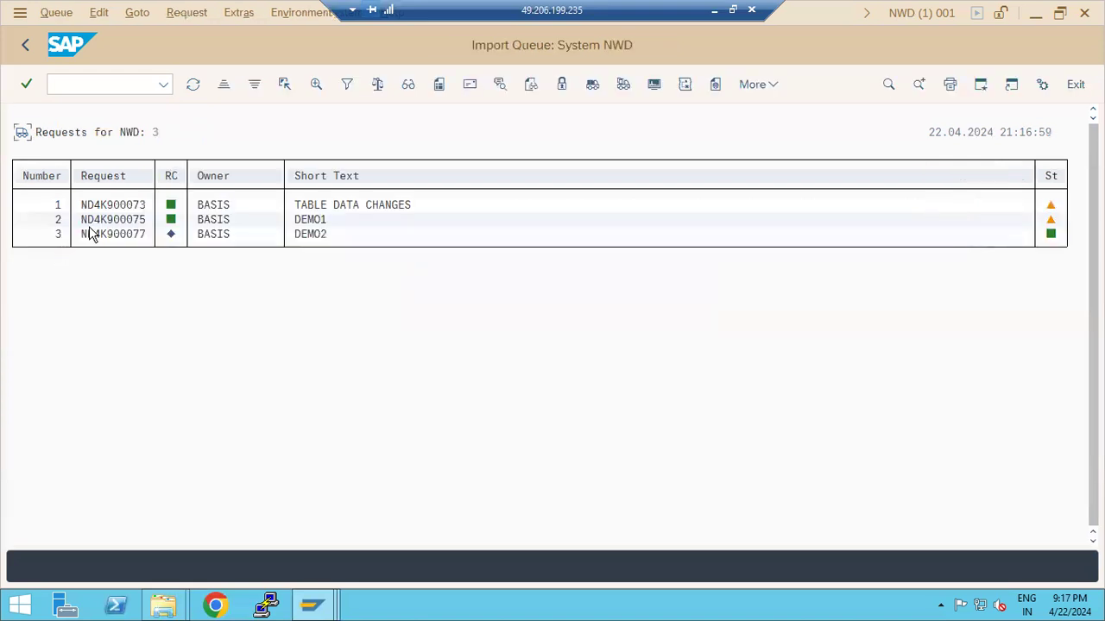
click(129, 234)
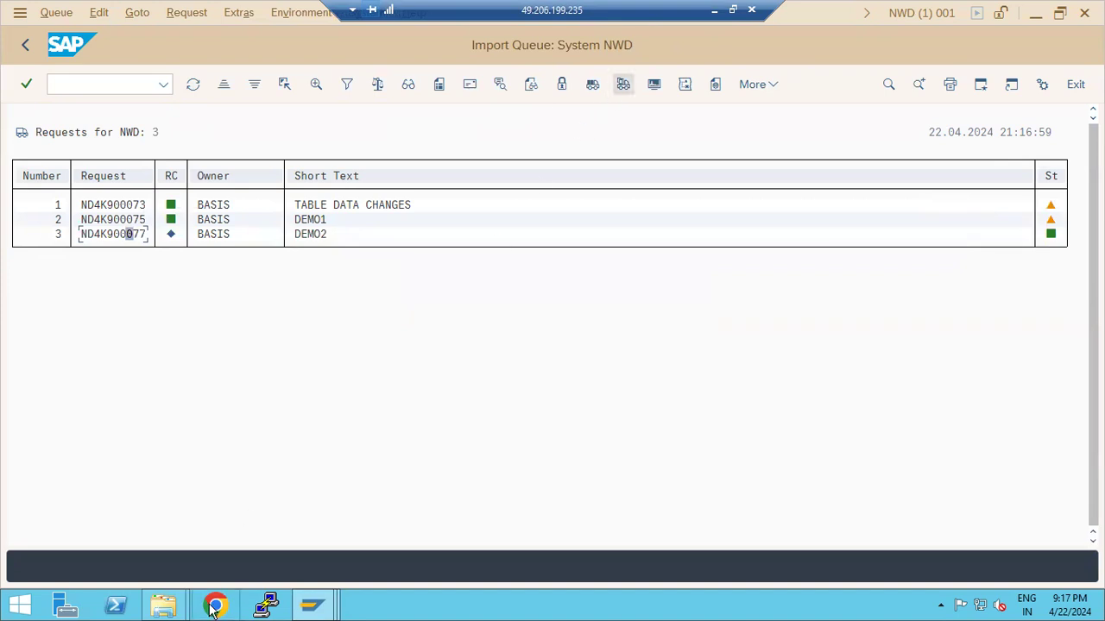
Switch to the trans folder in File Explorer and check its cofiles folder for the DEMO2 request's file
click(177, 595)
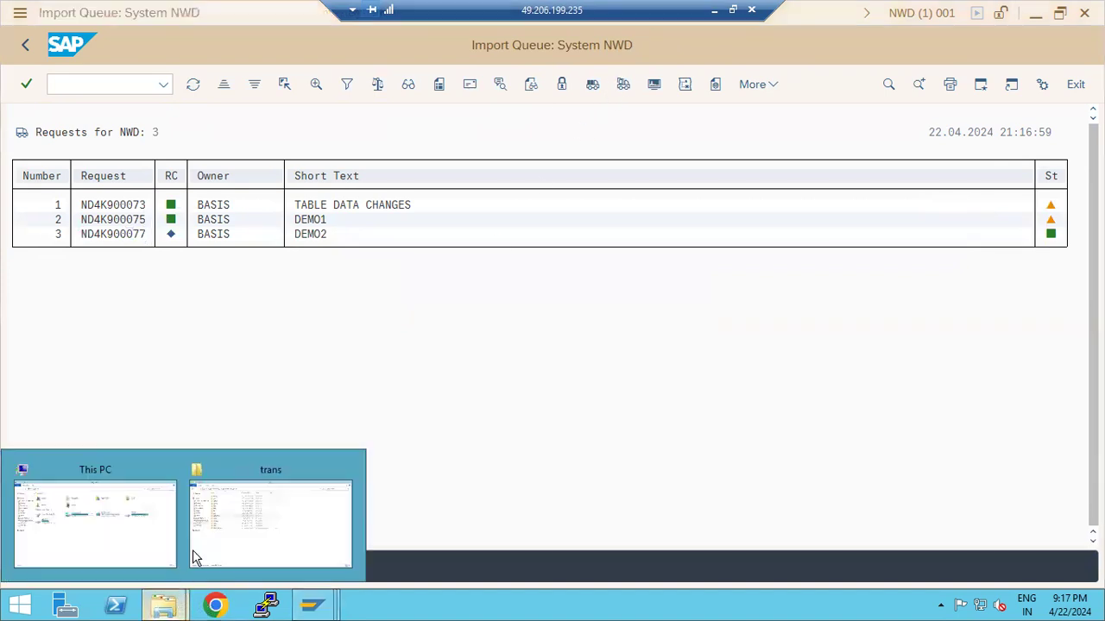
click(238, 542)
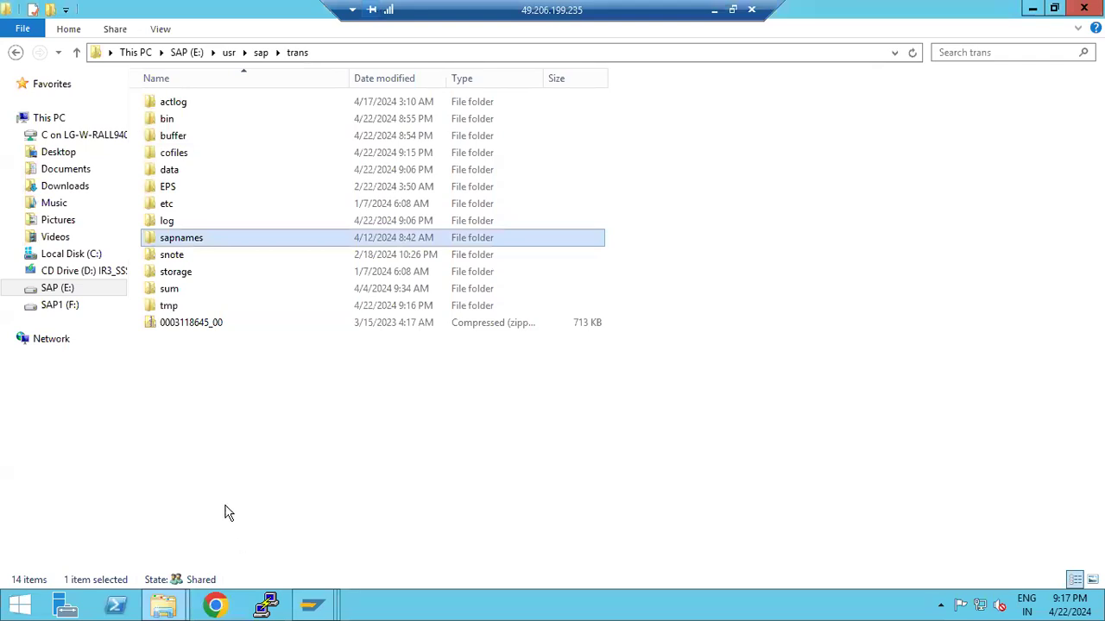
double_click(181, 156)
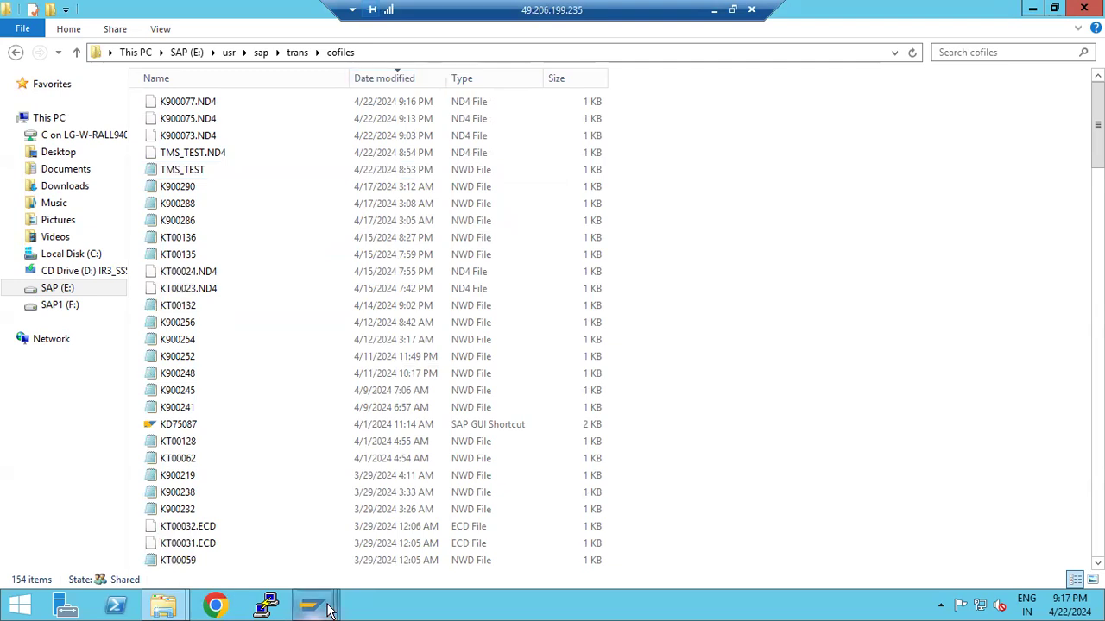
mouse_move(328, 610)
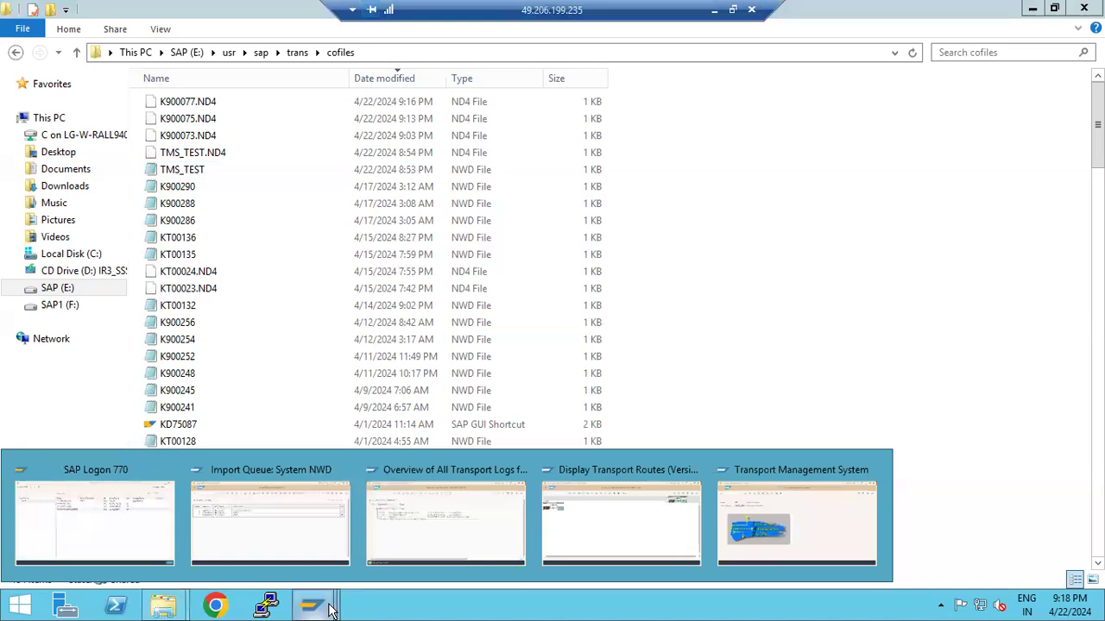
Minimize the remote session and add a text box about 632 × 466 px beside the Paint notes, reading "TMS config"
click(714, 10)
drag(467, 348, 252, 315)
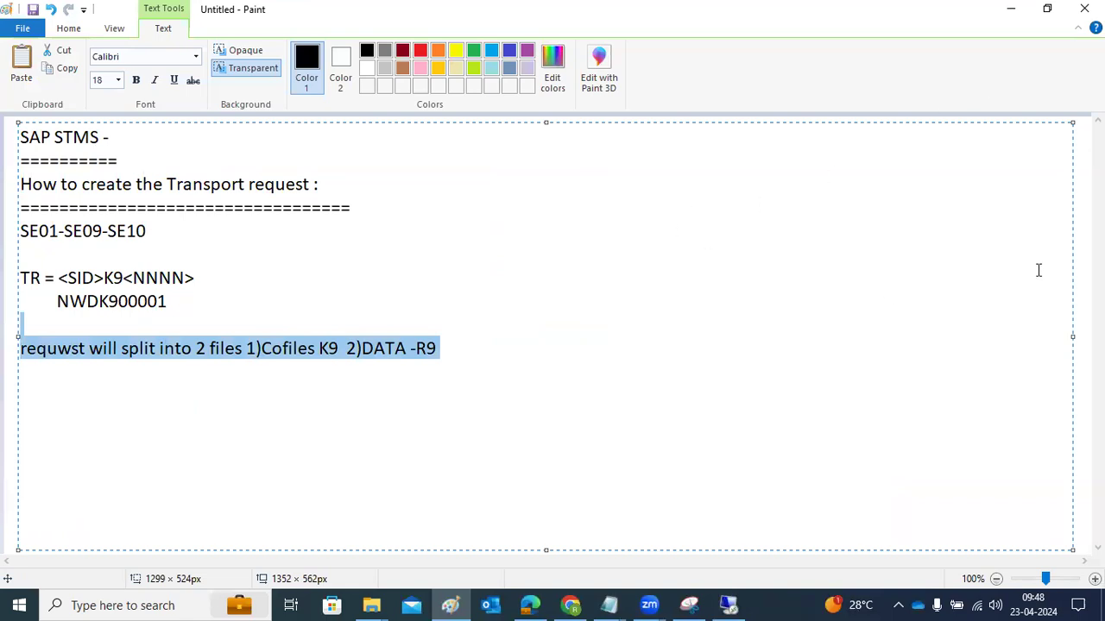
click(1080, 252)
drag(501, 153, 1013, 529)
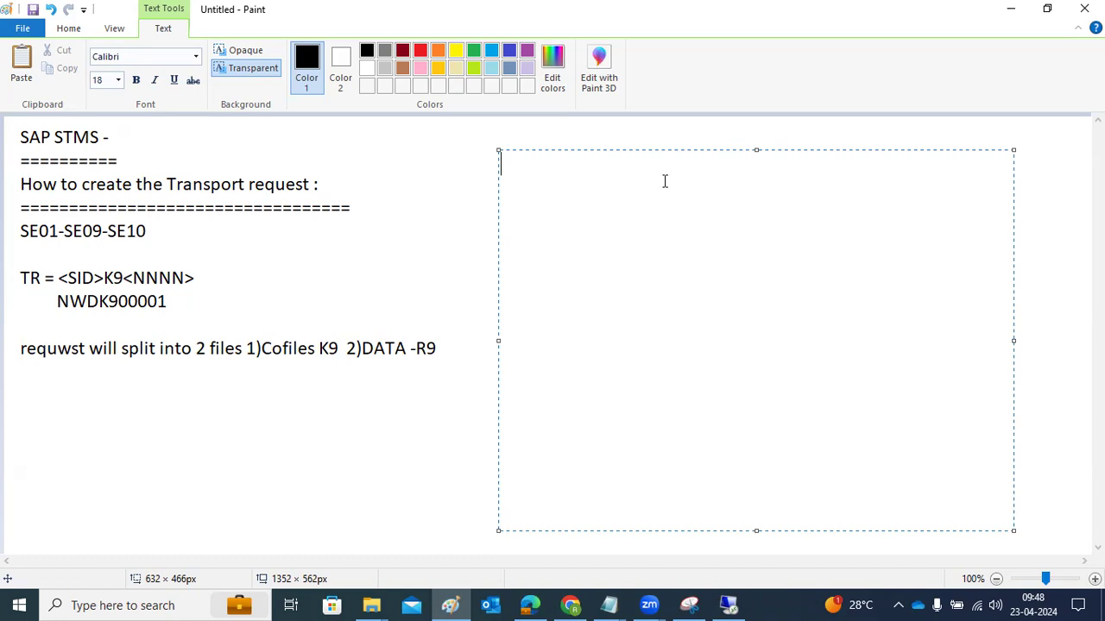
click(441, 86)
click(569, 257)
text(TMS config)
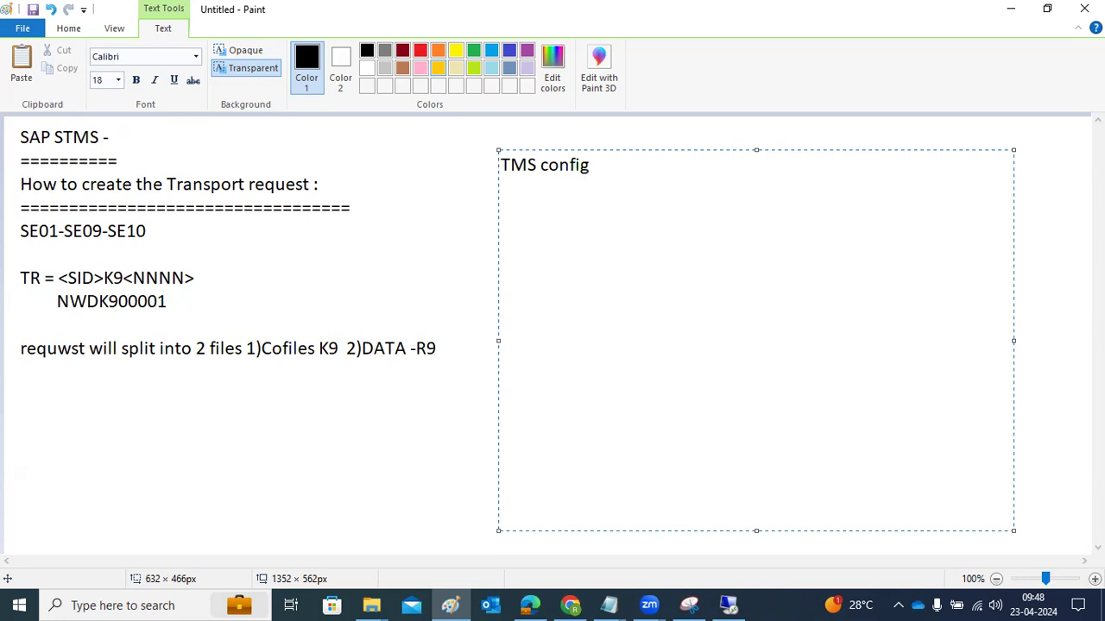
Add the lines "Reuqest creation" and "Adding the DATA into Reuqest -" below "TMS config" in the text box
key(Return)
text(T)
key(BackSpace)
text(Reuq)
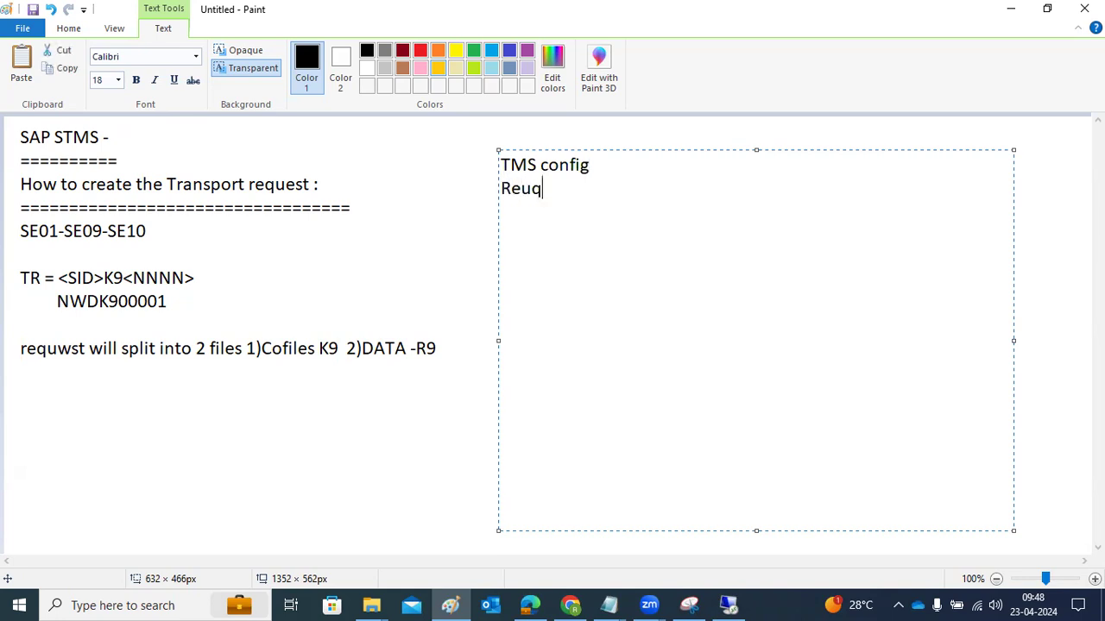
text(est creation)
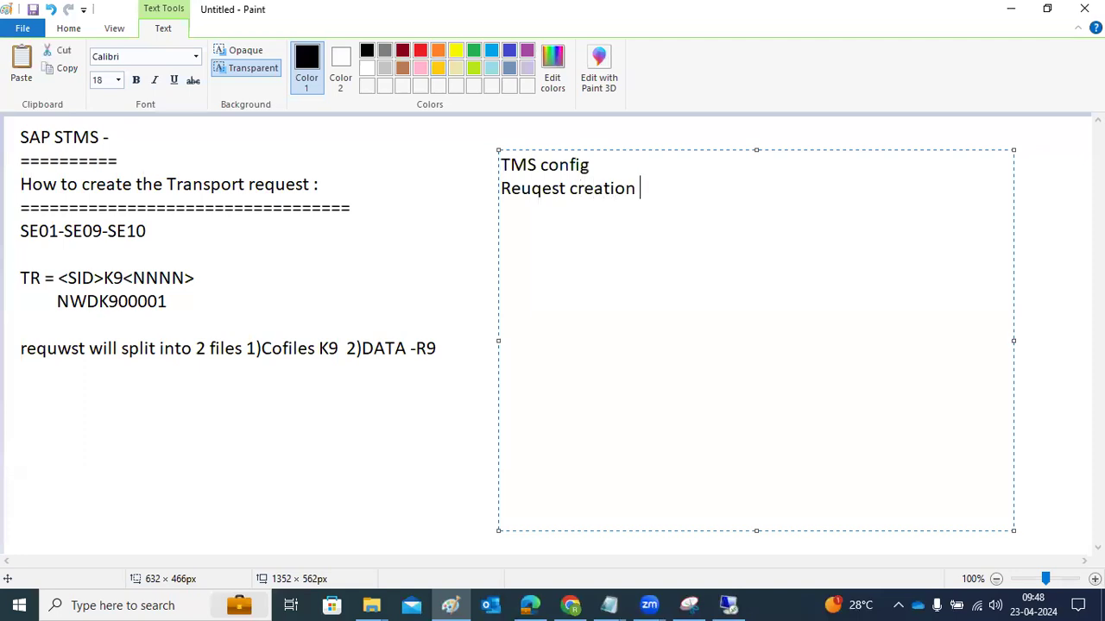
key(Return)
text(Adding t)
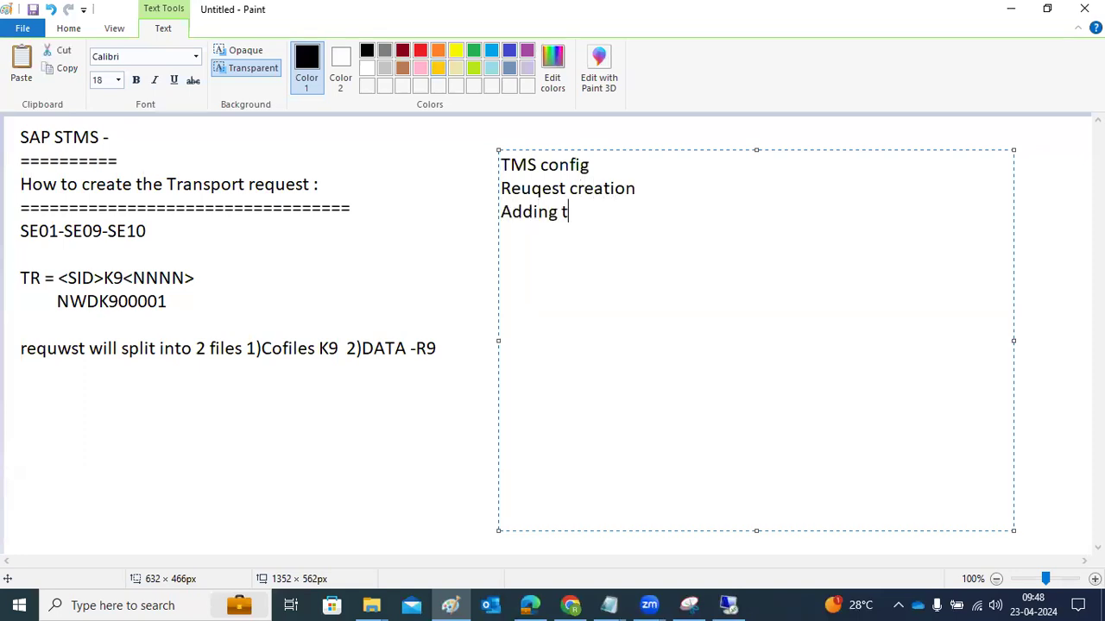
text(he DATA into )
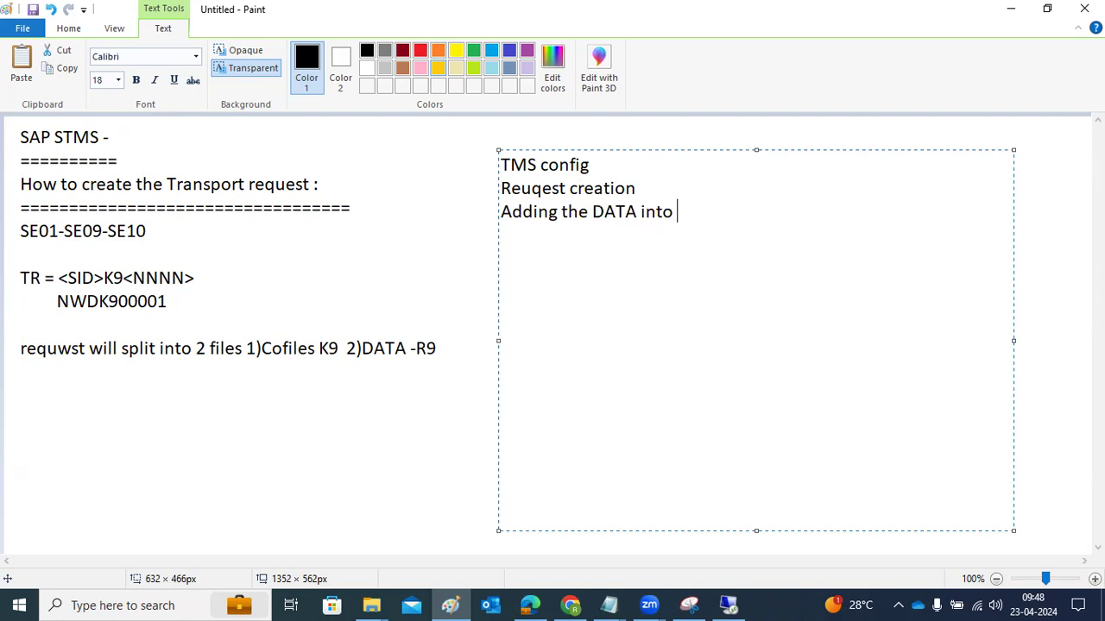
text(Reuqest -)
Append the responsible teams: "- DEV/FUNCTIONAL" to the request creation line and "D/F" to the line about adding data
click(650, 188)
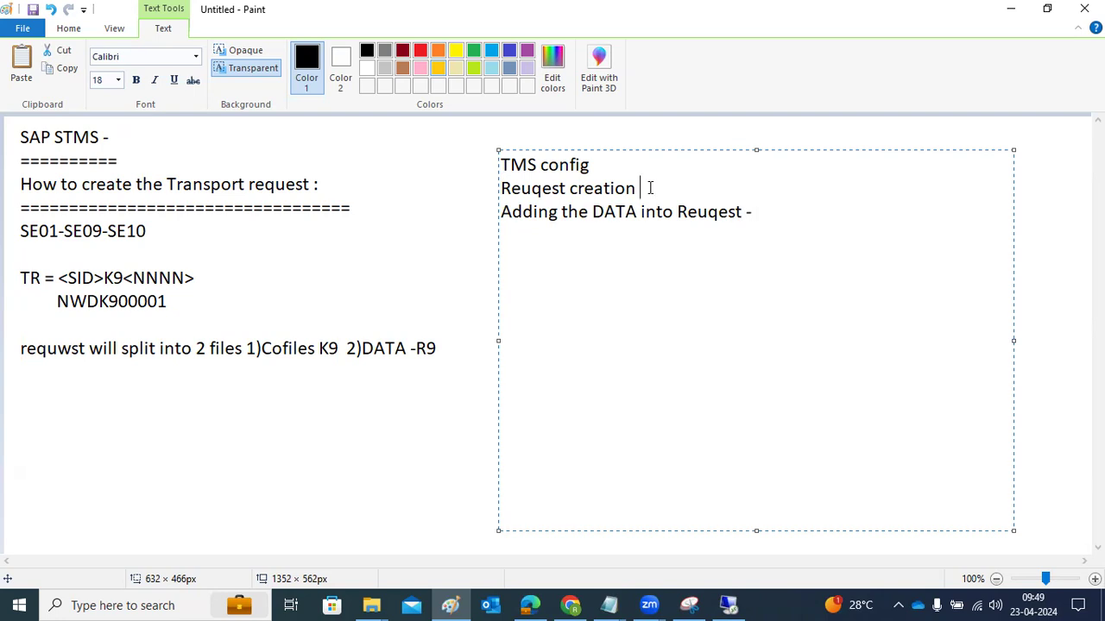
text(- DEV/FUNC)
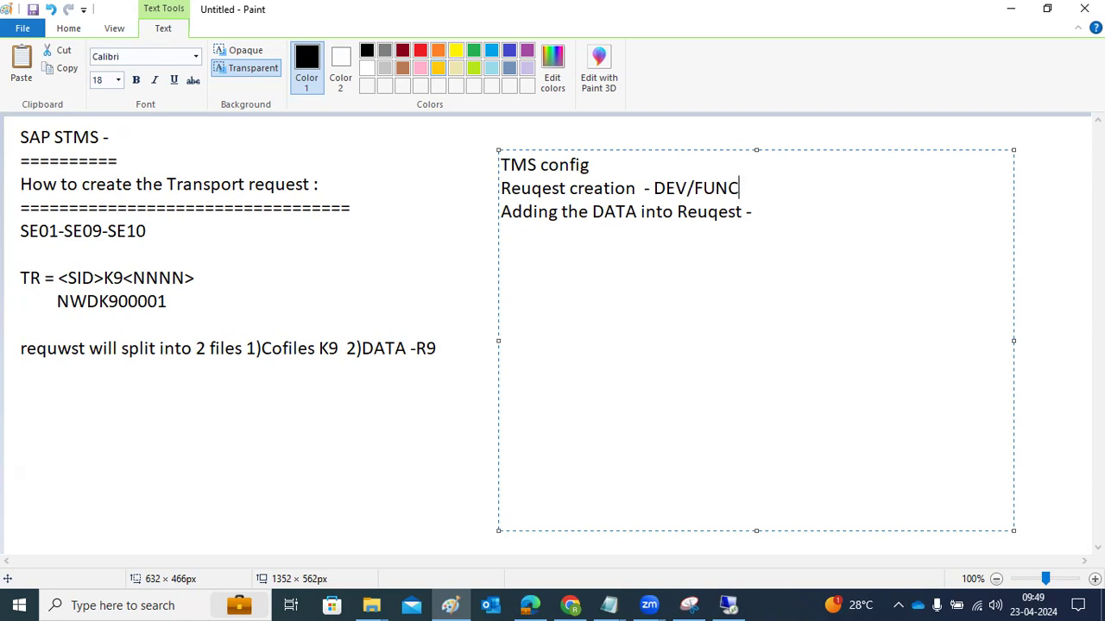
text(TIONAL)
click(779, 211)
text(D/F)
Add the line "Importing the reuqest - BASIS" and append "-BASIUS" to the "TMS config" line
key(Return)
text(Importing th)
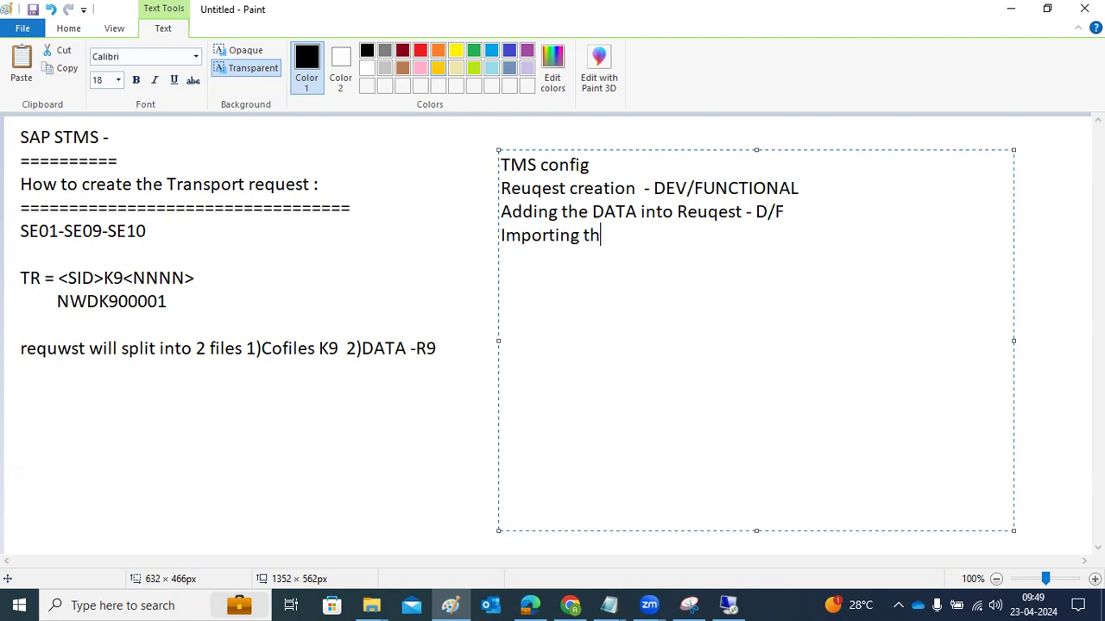
text(e reuqest - )
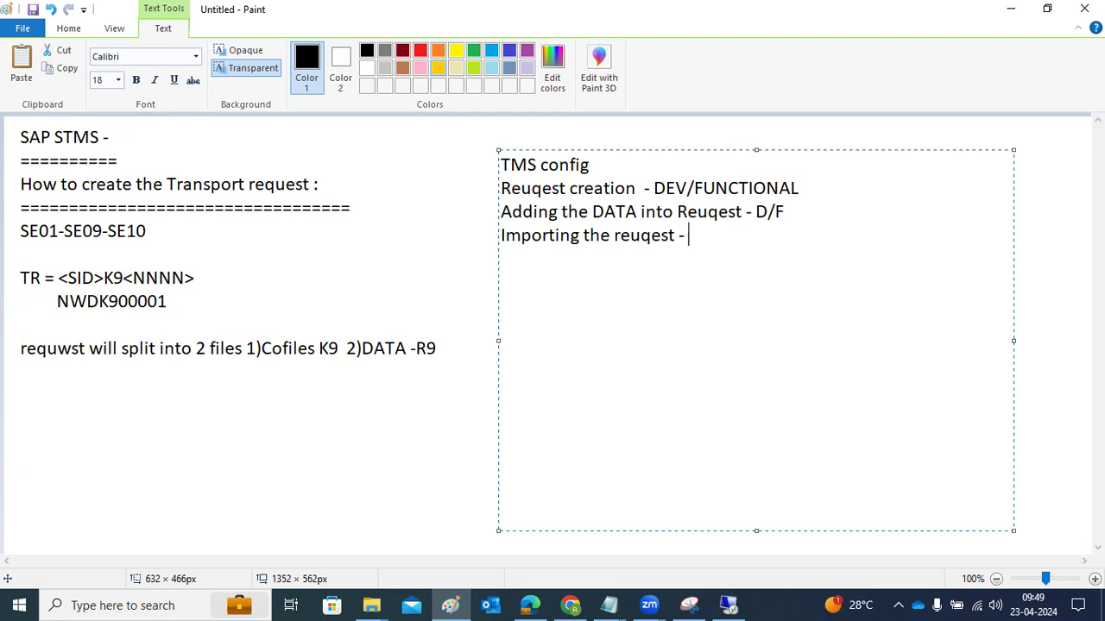
text(BASIS)
click(624, 173)
text(-BASIUS)
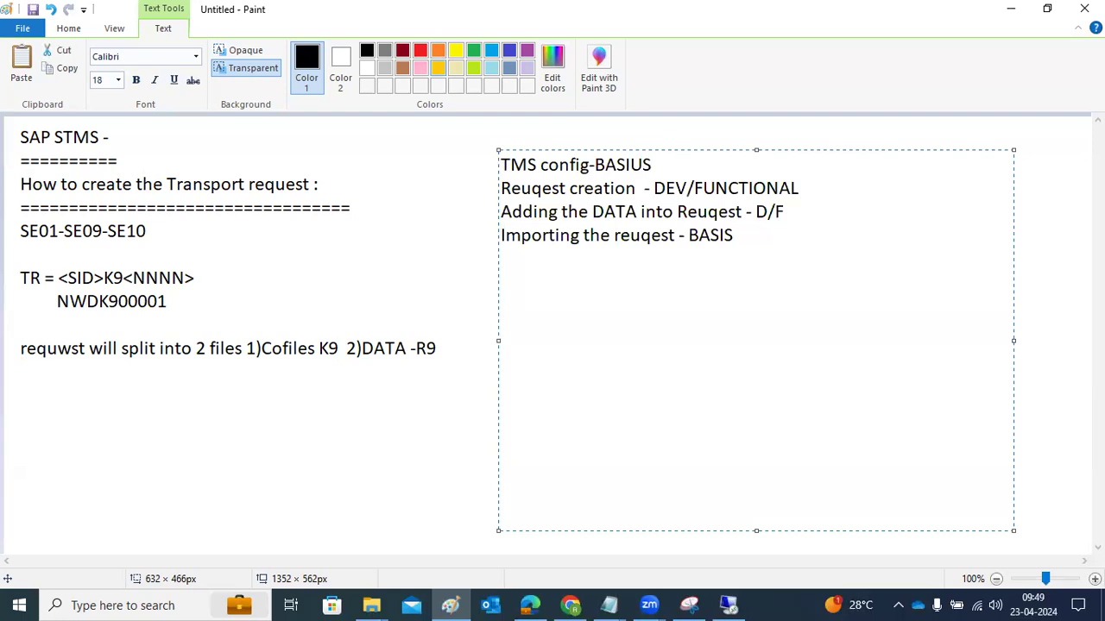
Commit the responsibility notes to the canvas and discard an empty text box about 588 × 288 px drawn below them
drag(533, 235, 710, 239)
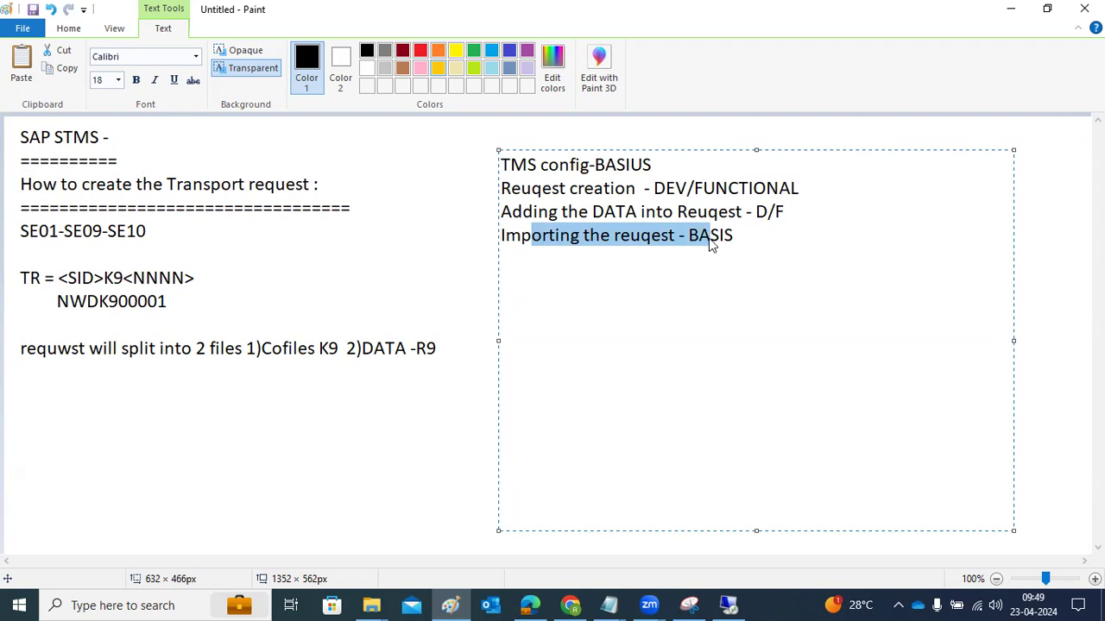
click(420, 234)
drag(510, 276, 987, 511)
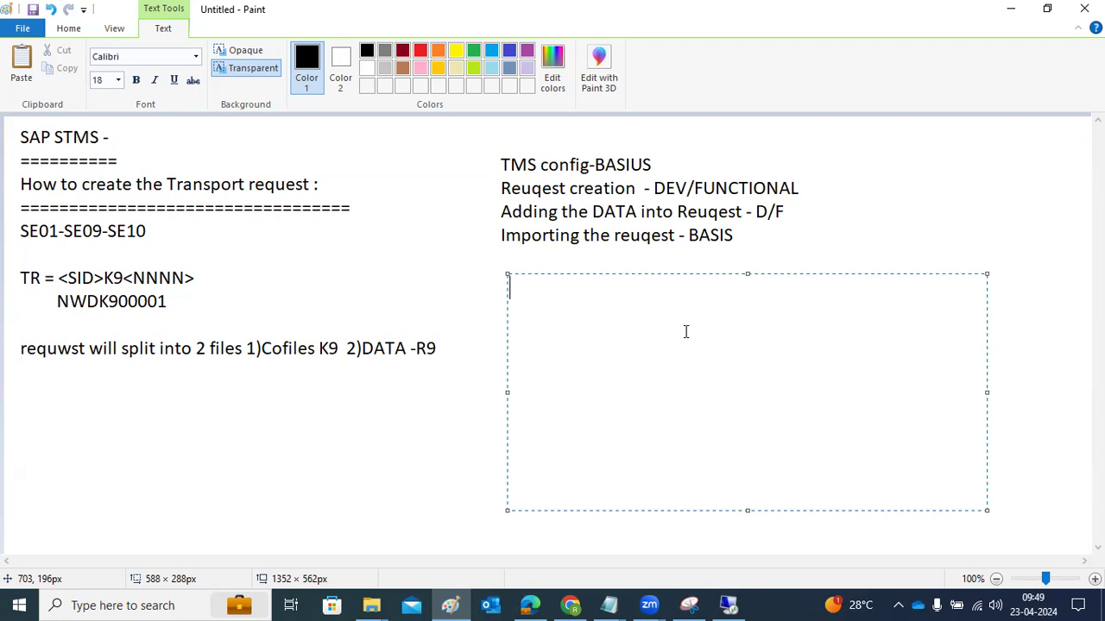
click(829, 211)
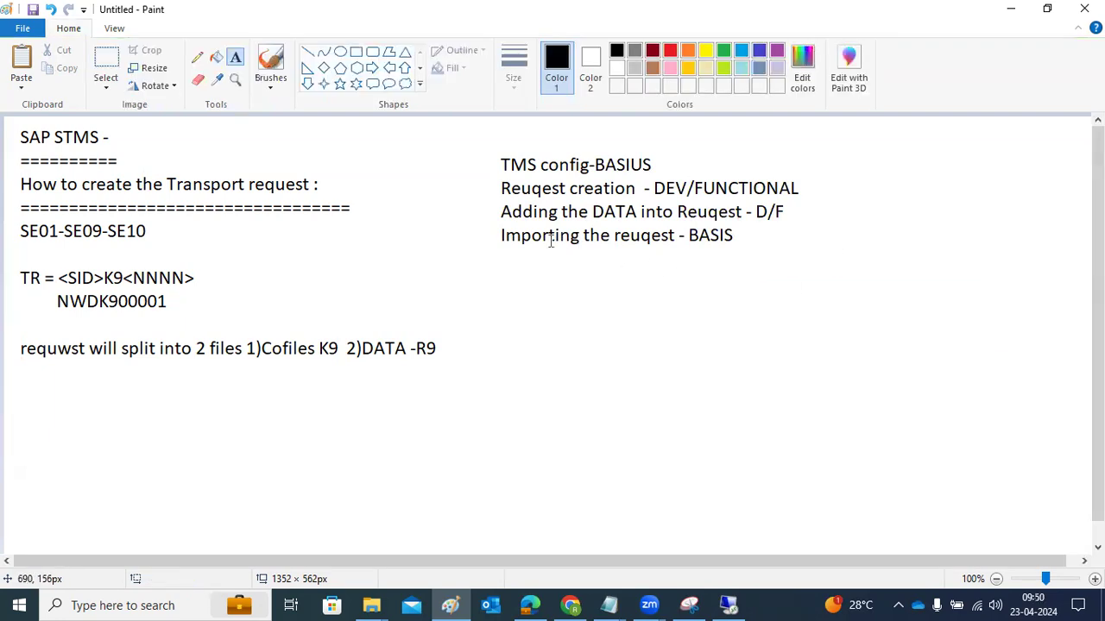